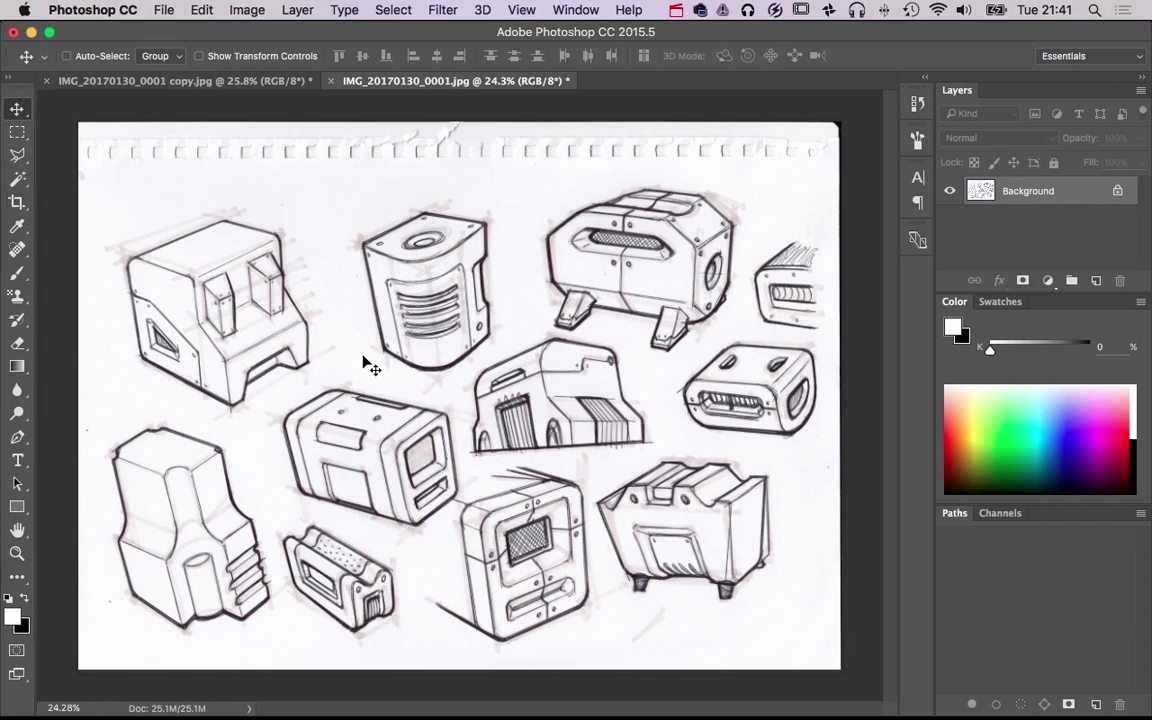
Unlock the Background layer and rename it "Pen line"
drag(463, 409, 474, 409)
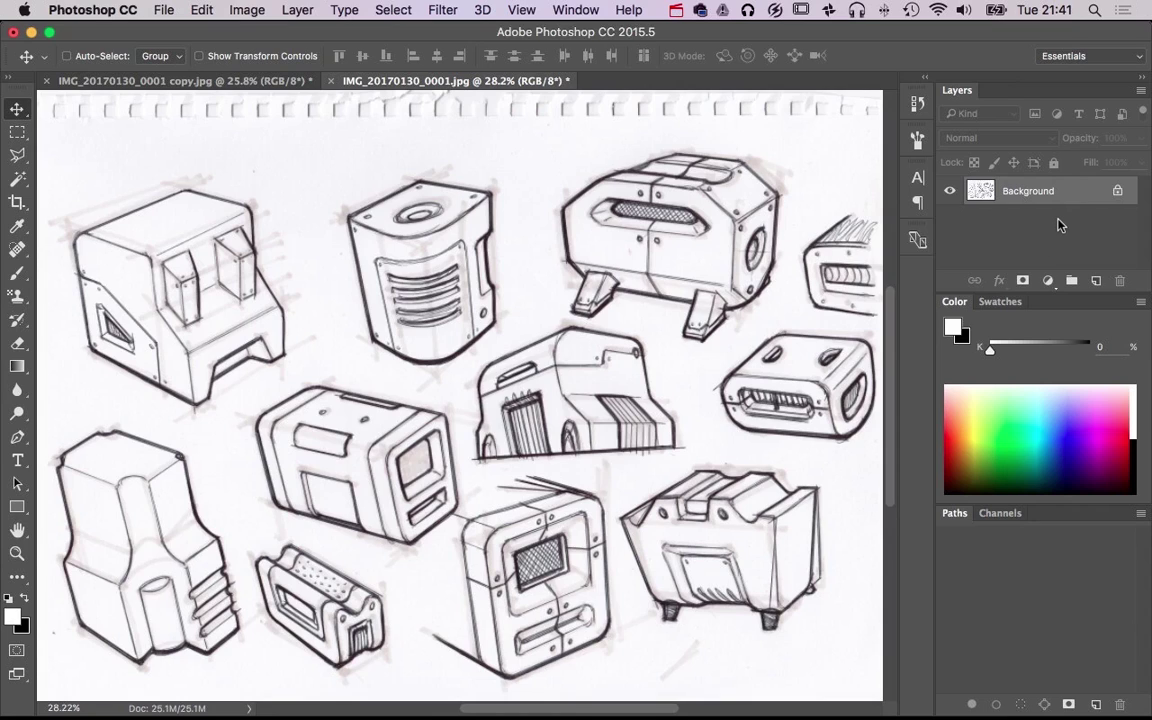
click(1118, 193)
double_click(1022, 191)
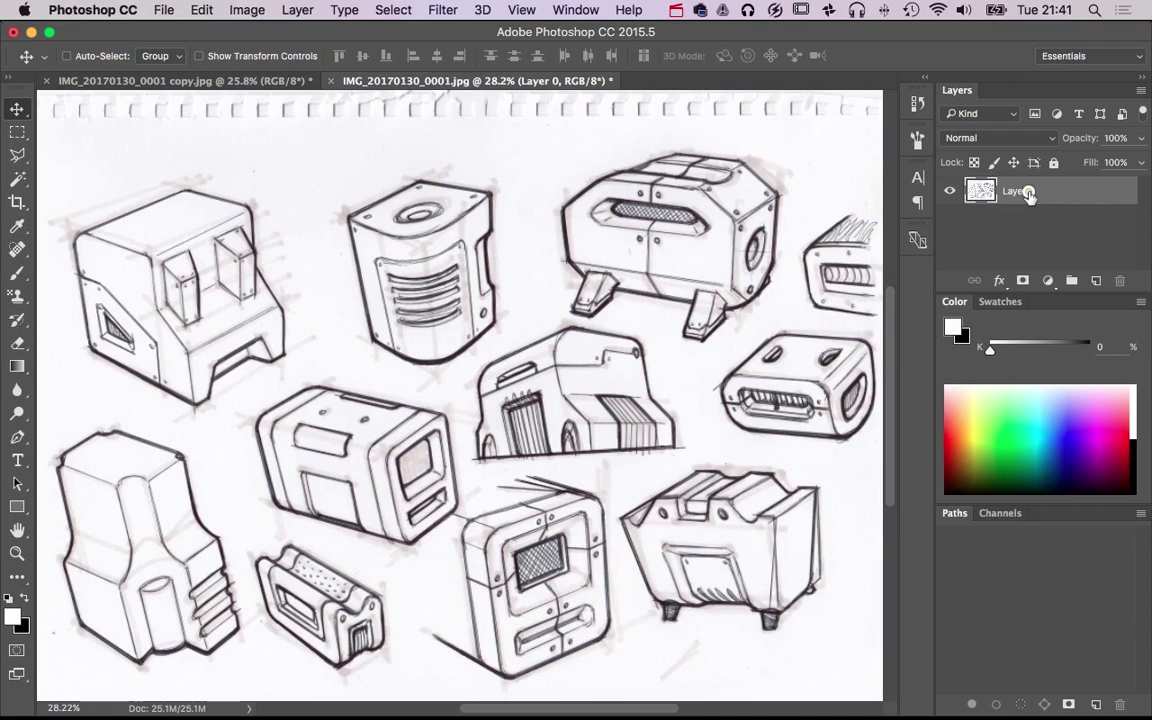
text(Pen)
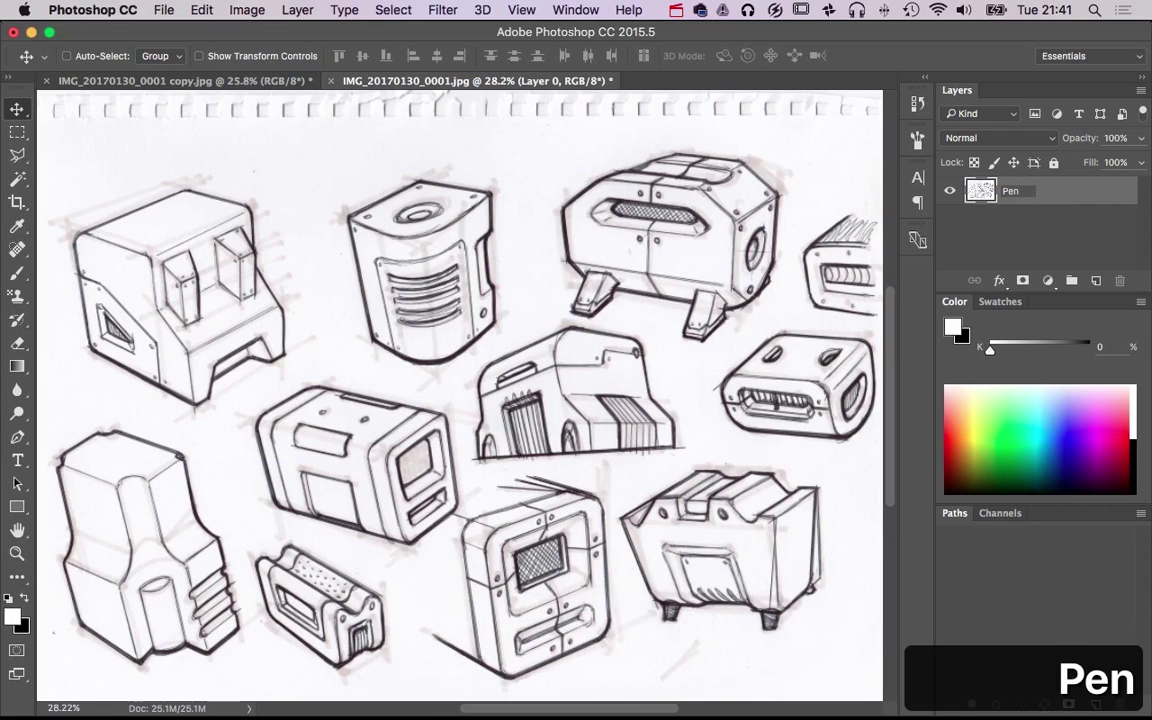
text( line)
key(Return)
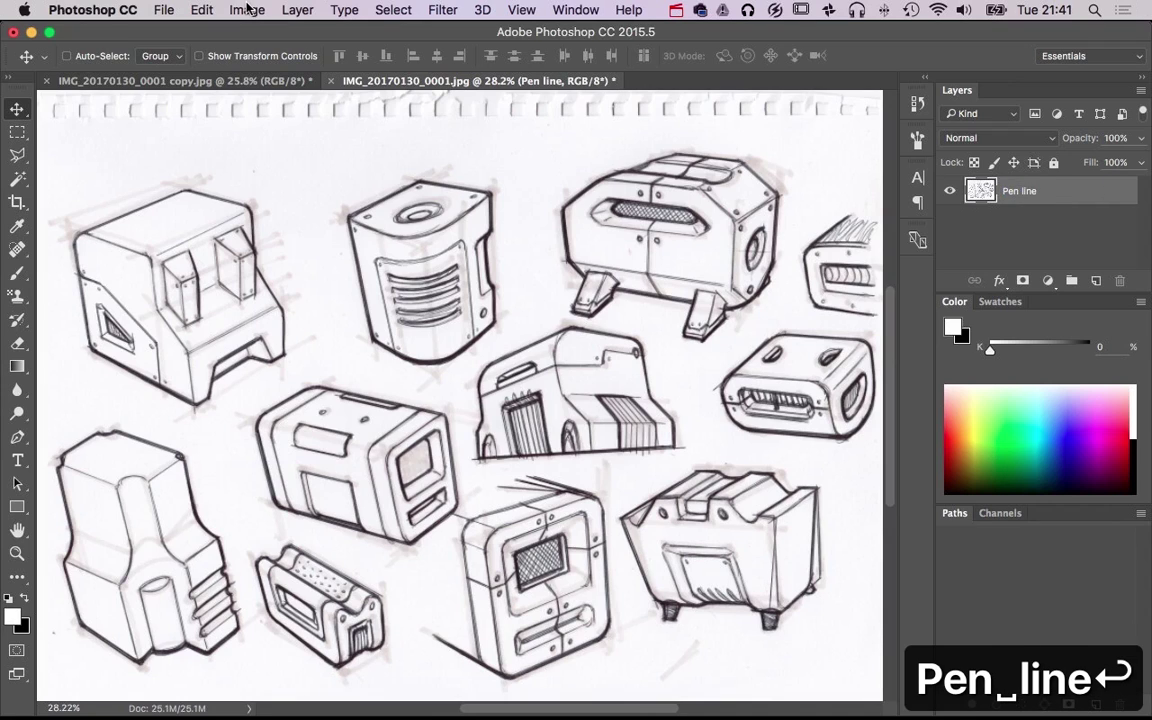
Crop the image to remove the perforated paper strip along its upper edge and a sliver of its side margins
key(super+minus)
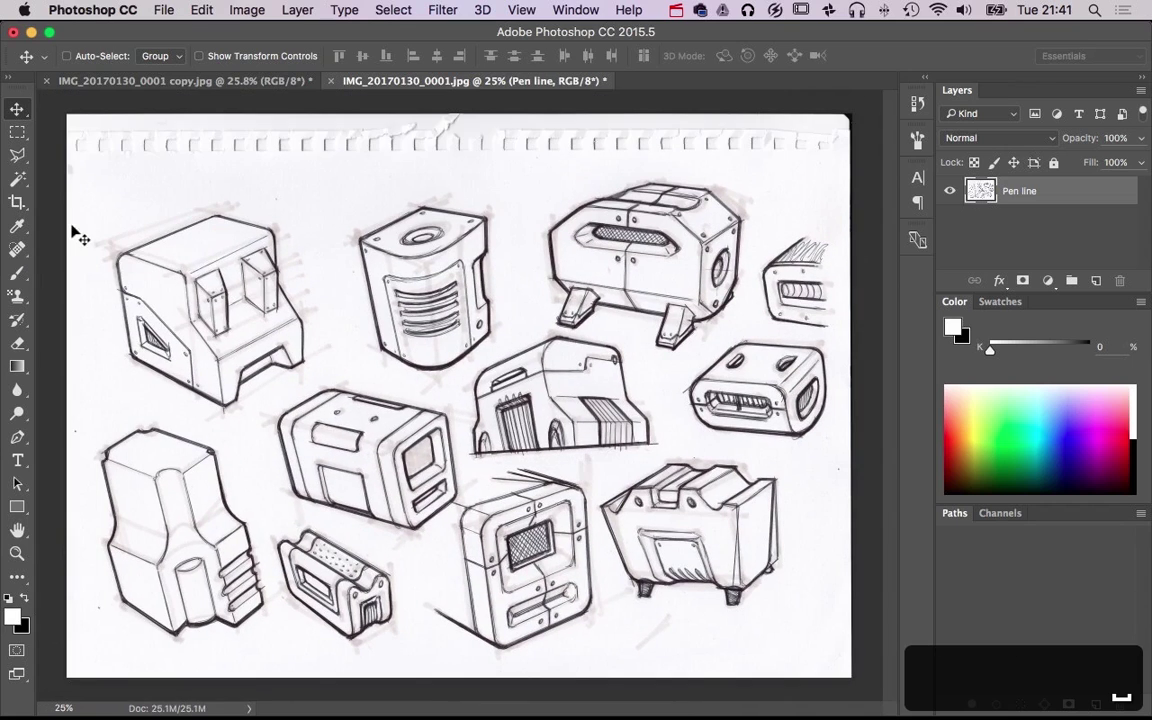
click(19, 197)
drag(459, 115, 464, 131)
drag(69, 397, 74, 398)
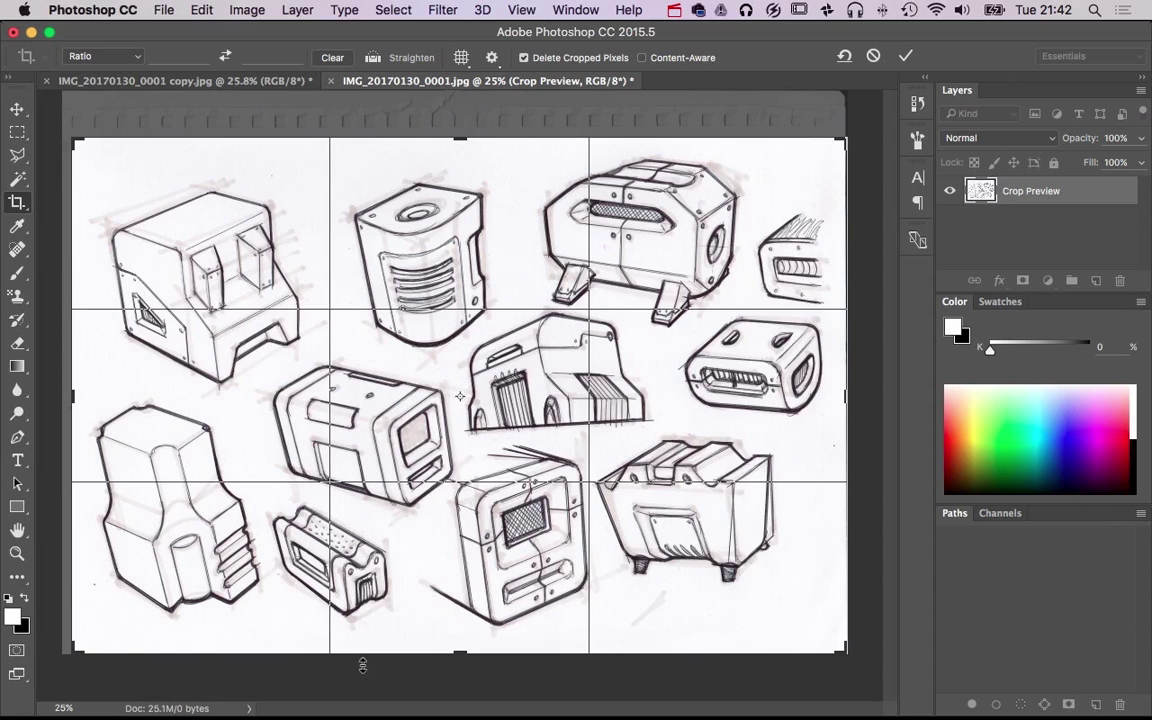
key(Return)
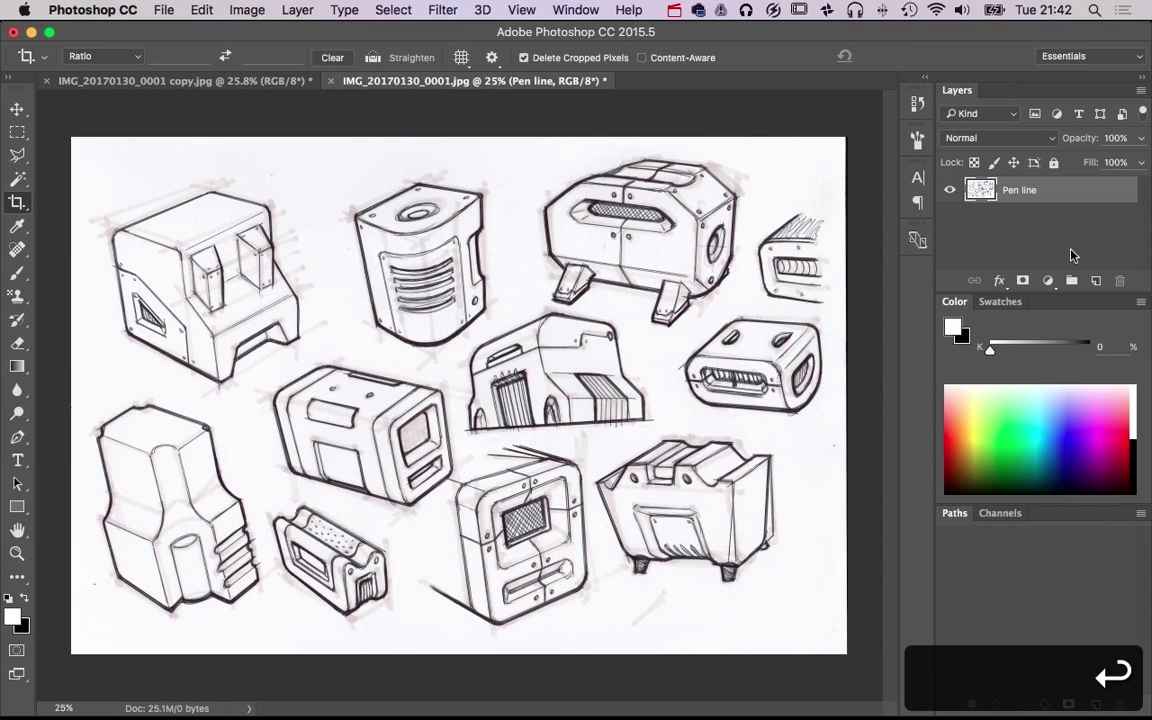
Add a Levels adjustment layer above Pen line with the black input at 37 and the white input at 234
click(1047, 280)
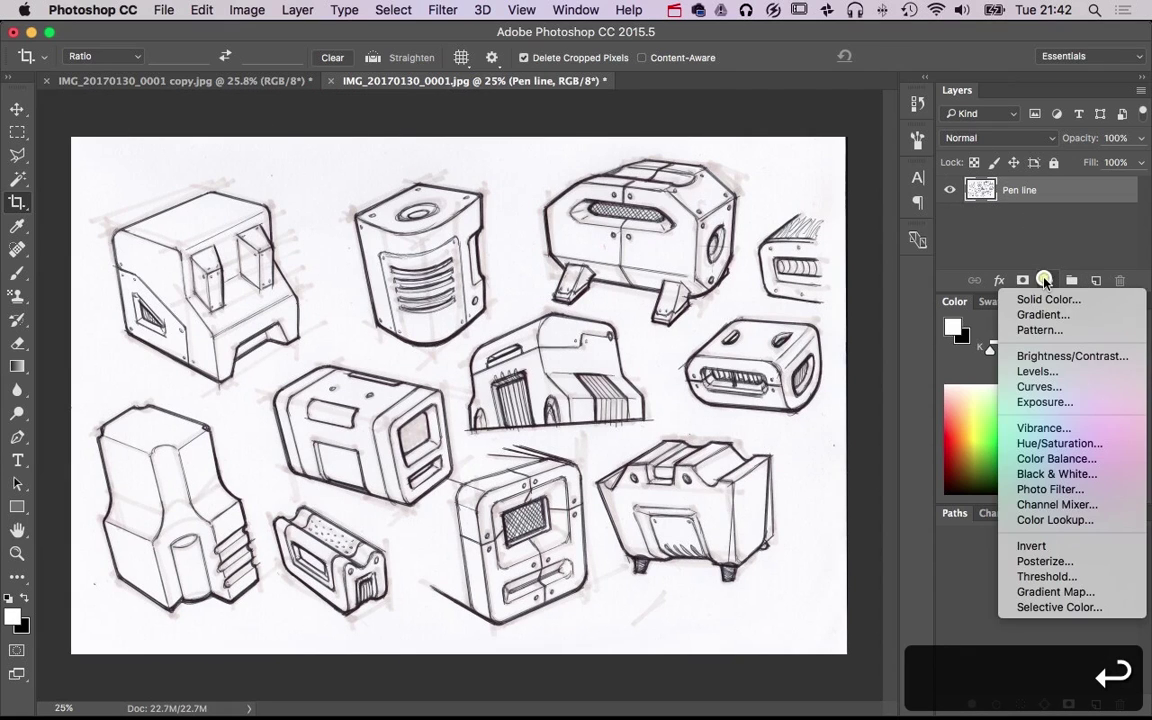
click(1034, 371)
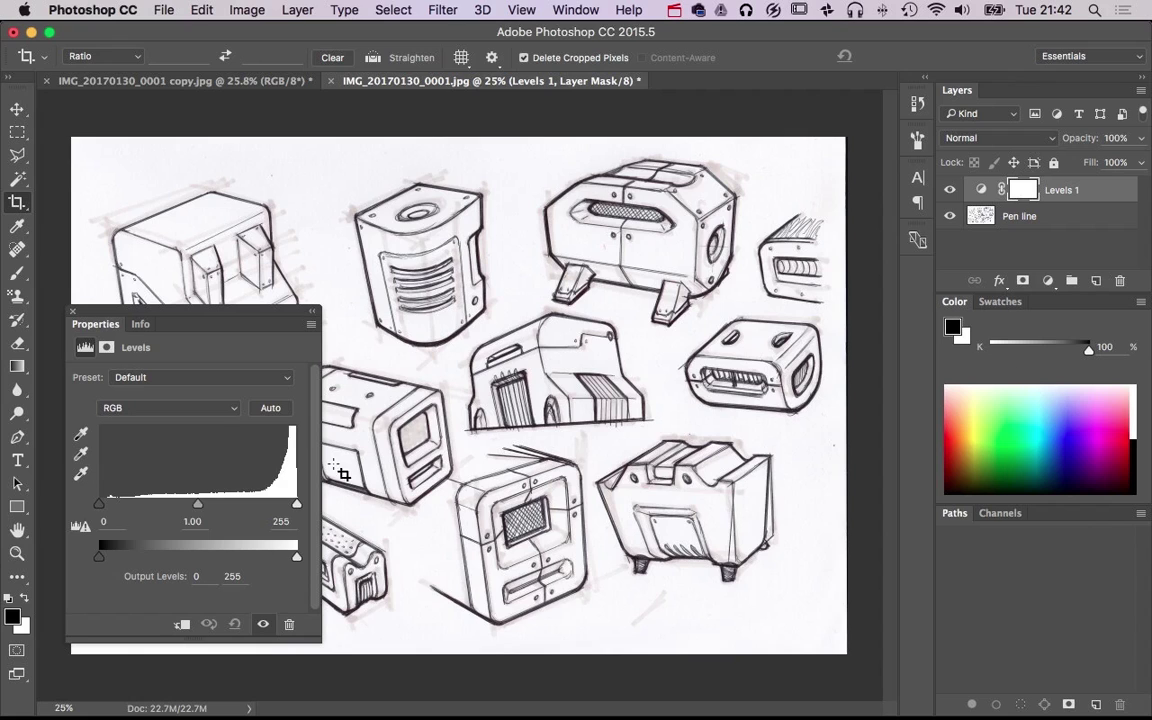
drag(296, 509, 285, 510)
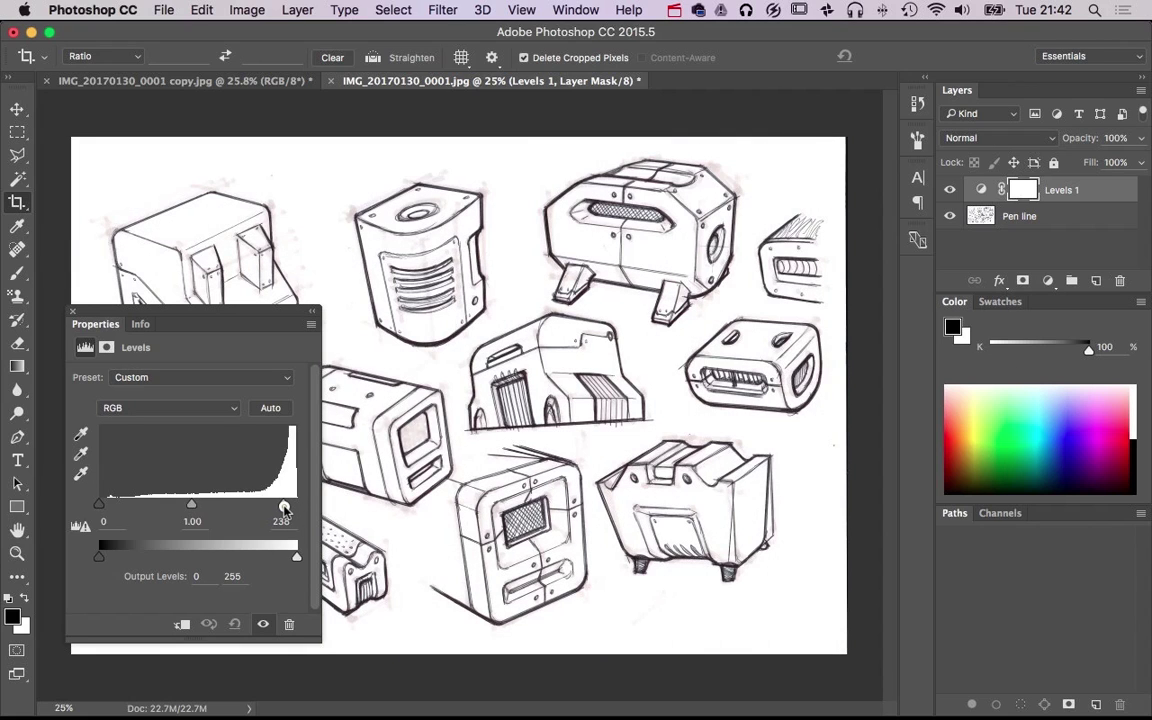
drag(99, 504, 127, 506)
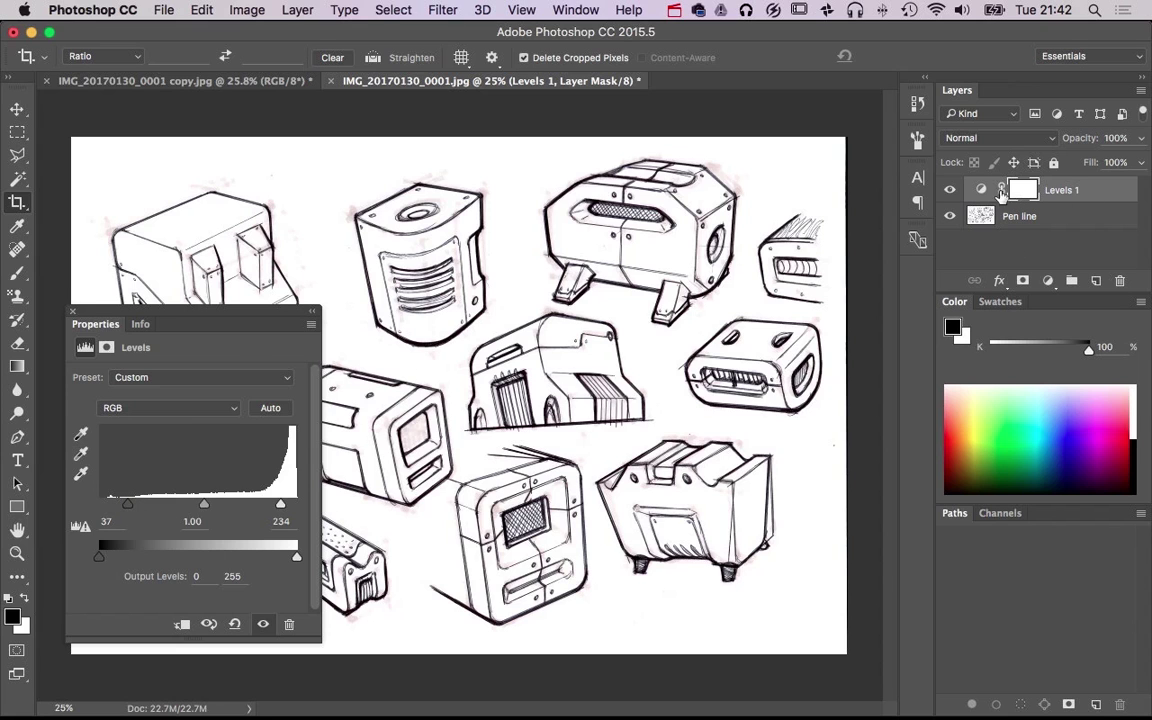
click(74, 313)
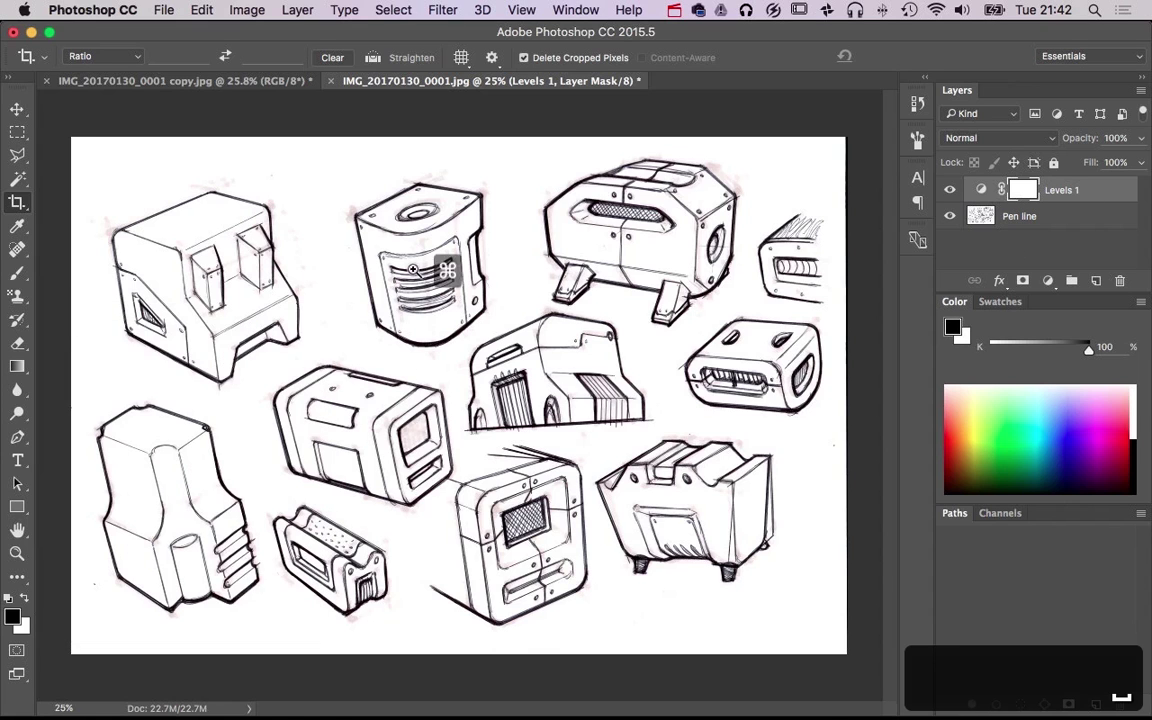
Examine the pixel colours of the pen lines at high magnification on the vented box and vehicle sketches
drag(410, 243, 560, 291)
key(space)
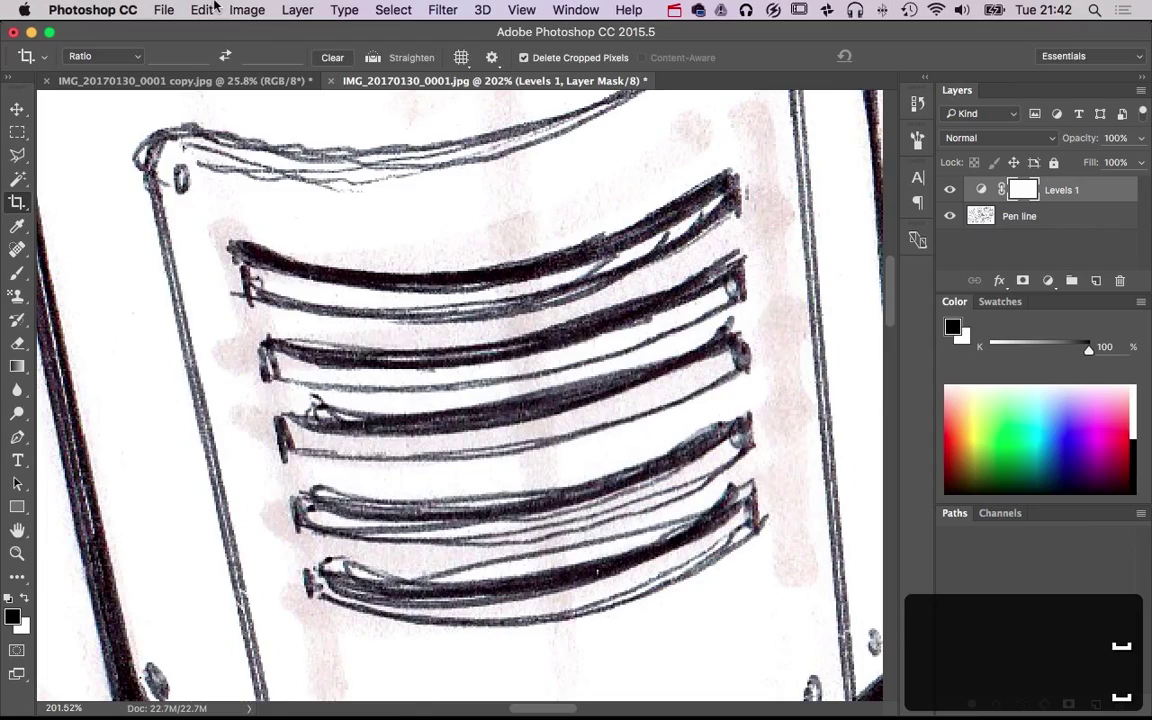
click(247, 9)
click(247, 5)
key(space)
drag(650, 411, 442, 226)
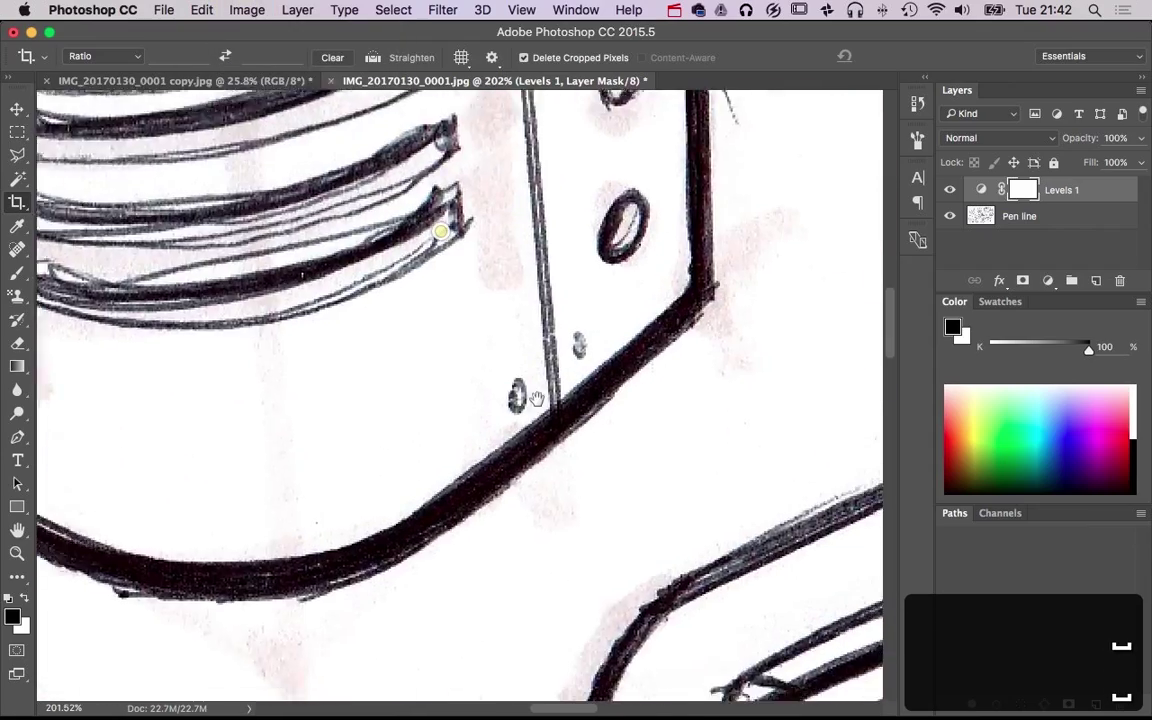
drag(537, 398, 357, 164)
drag(572, 499, 560, 216)
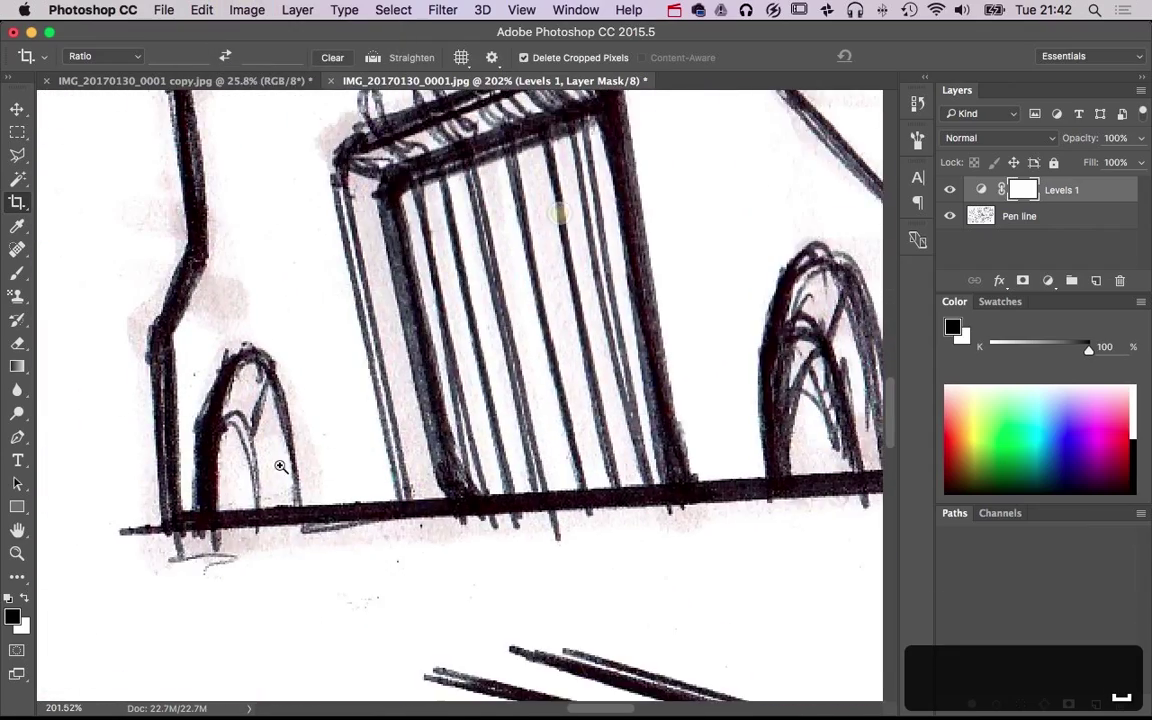
key(super+space)
drag(279, 467, 386, 469)
key(space)
drag(315, 470, 748, 468)
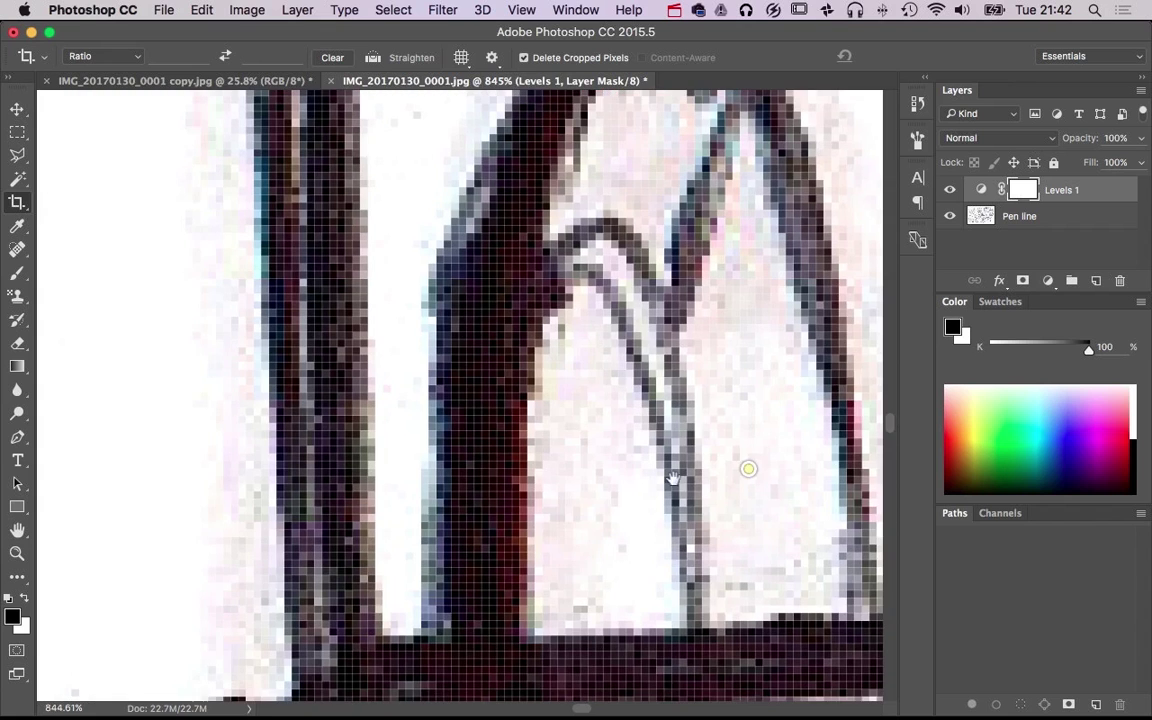
key(super+space)
drag(596, 486, 668, 486)
drag(597, 487, 635, 450)
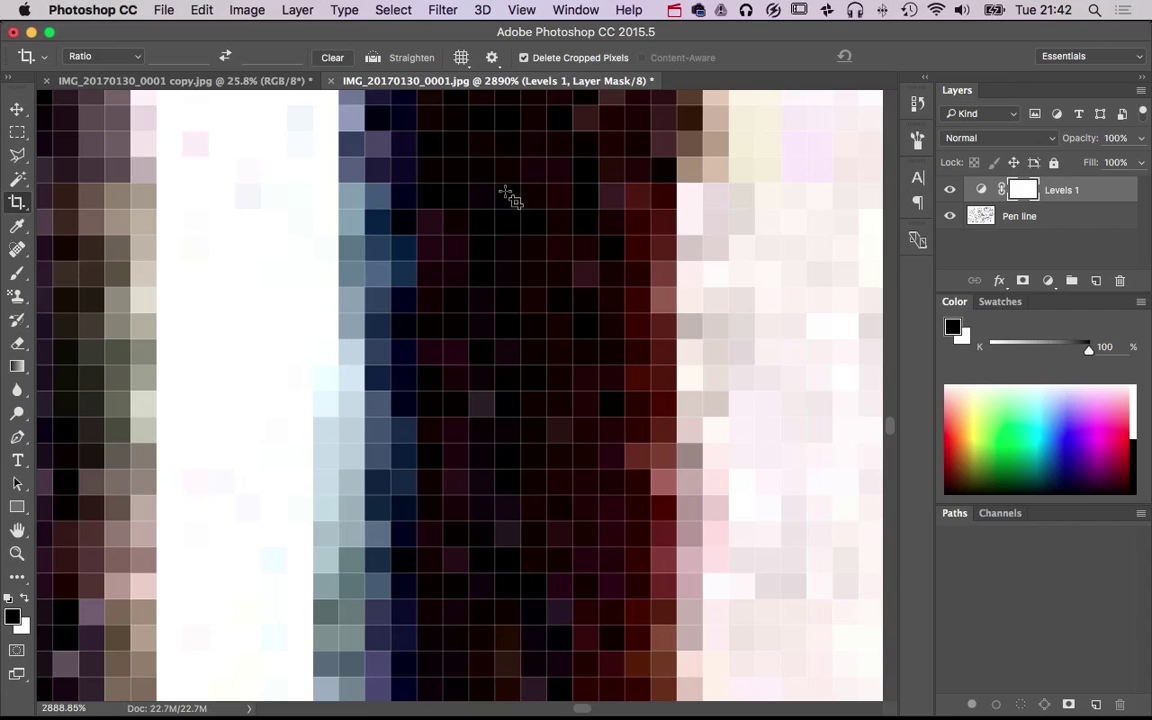
Desaturate the Pen line layer
click(232, 8)
click(250, 5)
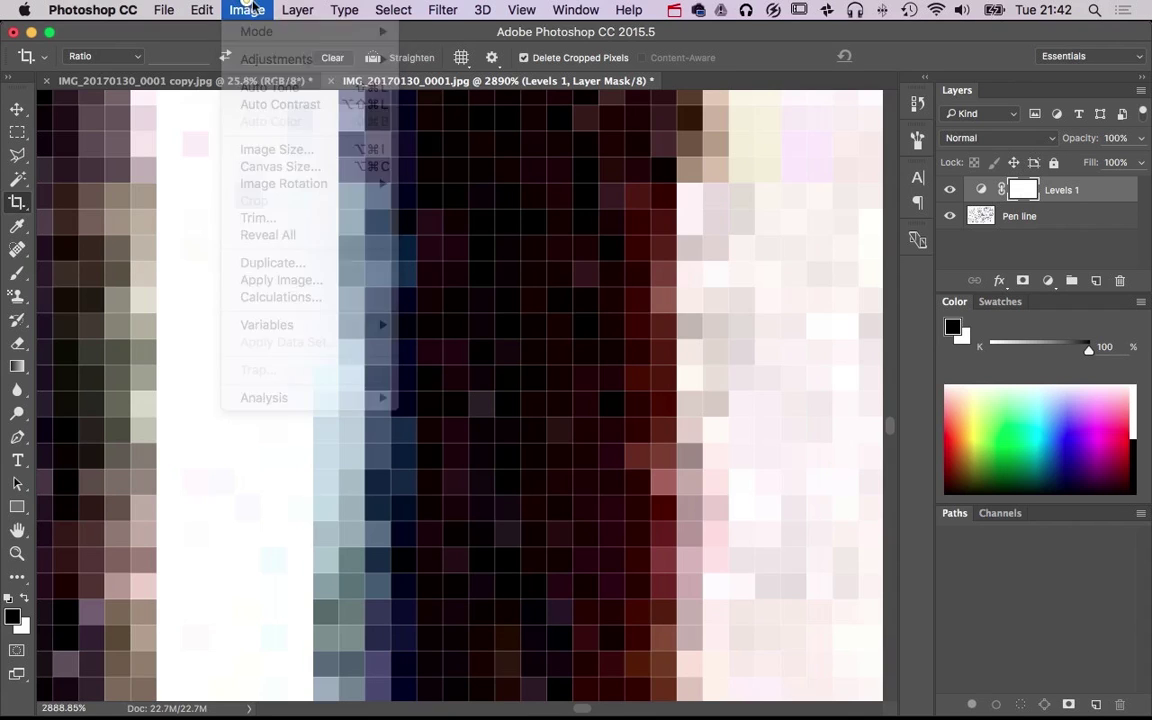
click(1030, 216)
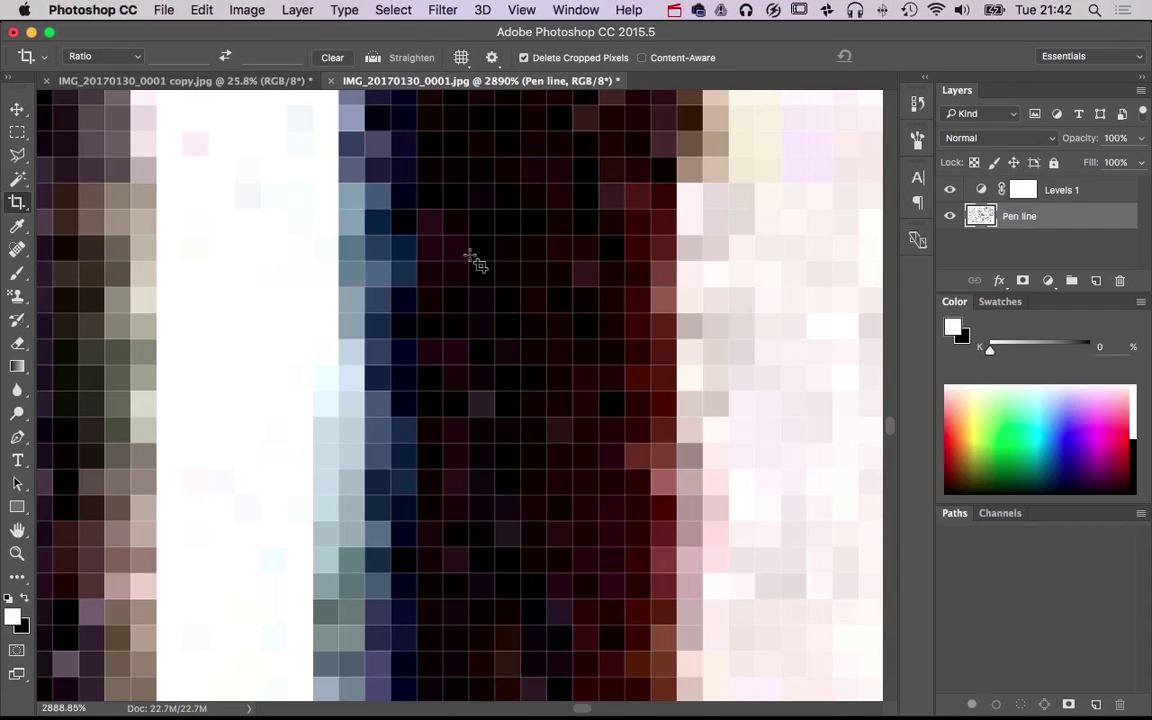
click(245, 9)
mouse_move(326, 66)
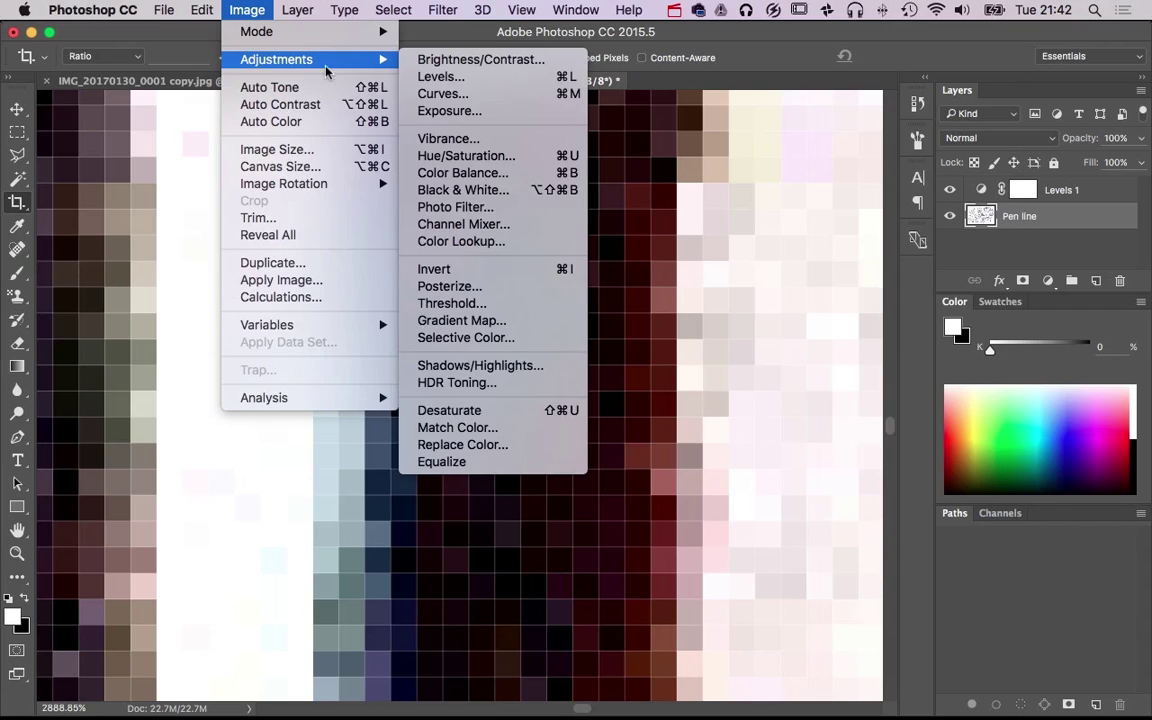
click(556, 410)
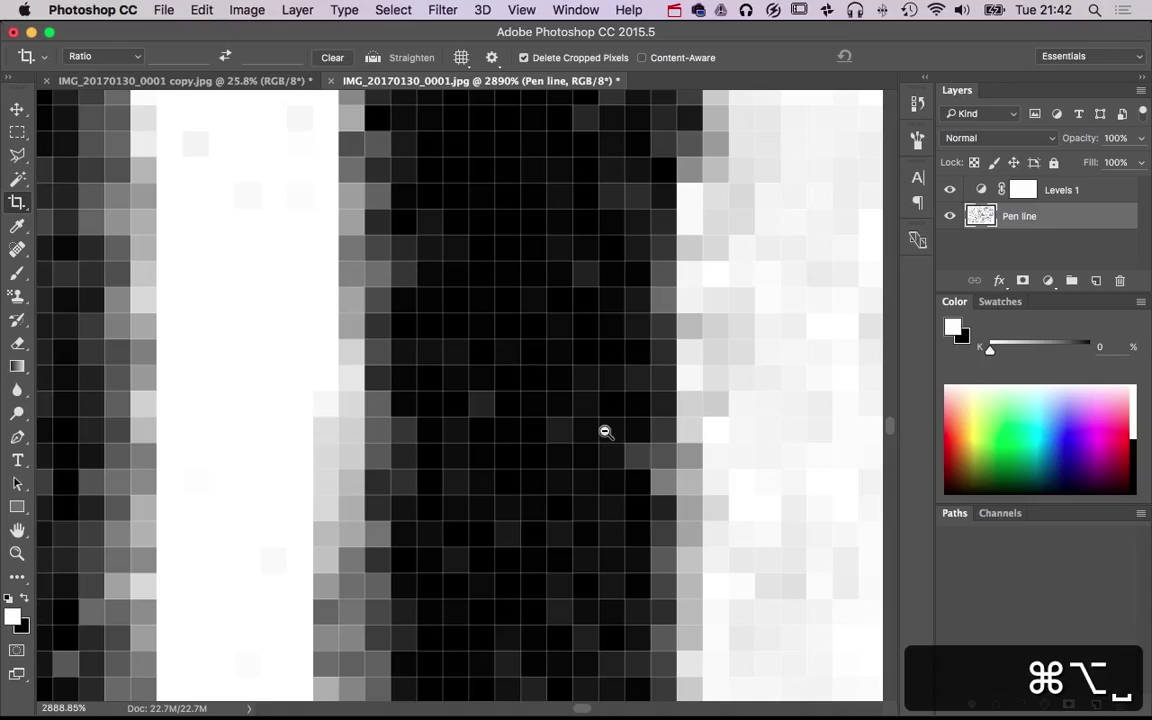
Inspect the desaturated sketches across the page and review the image's colour mode options
scroll(548, 437, down, 1)
scroll(548, 437, down, 15)
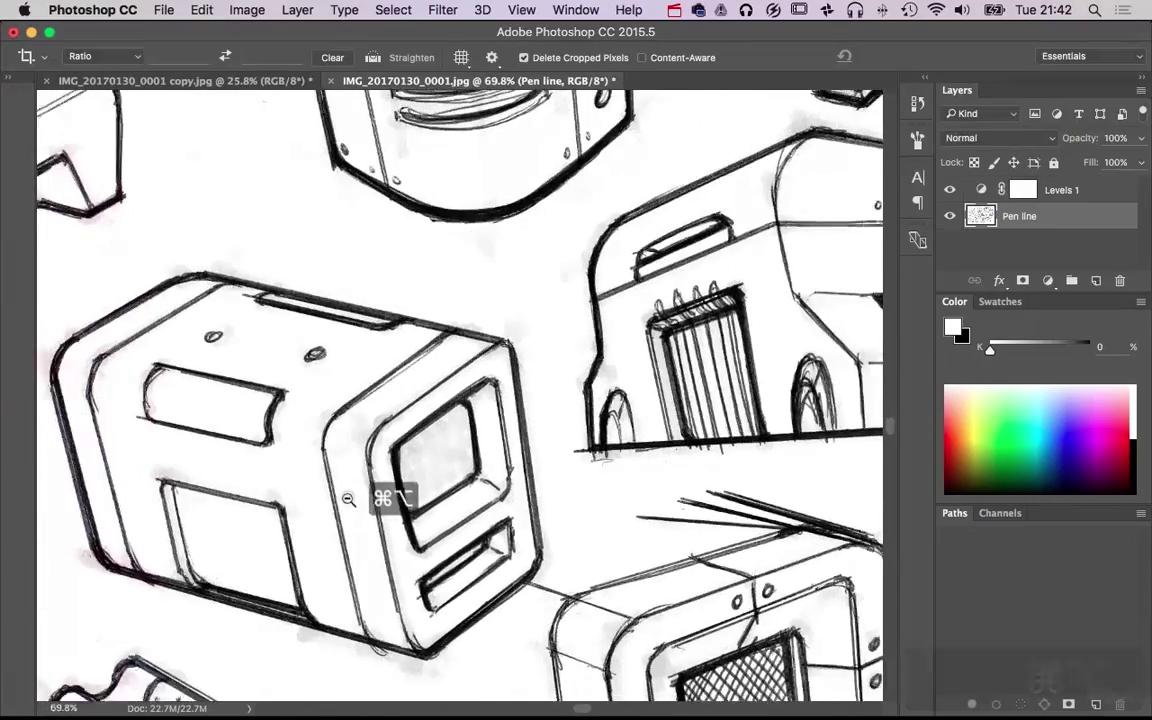
drag(349, 499, 296, 512)
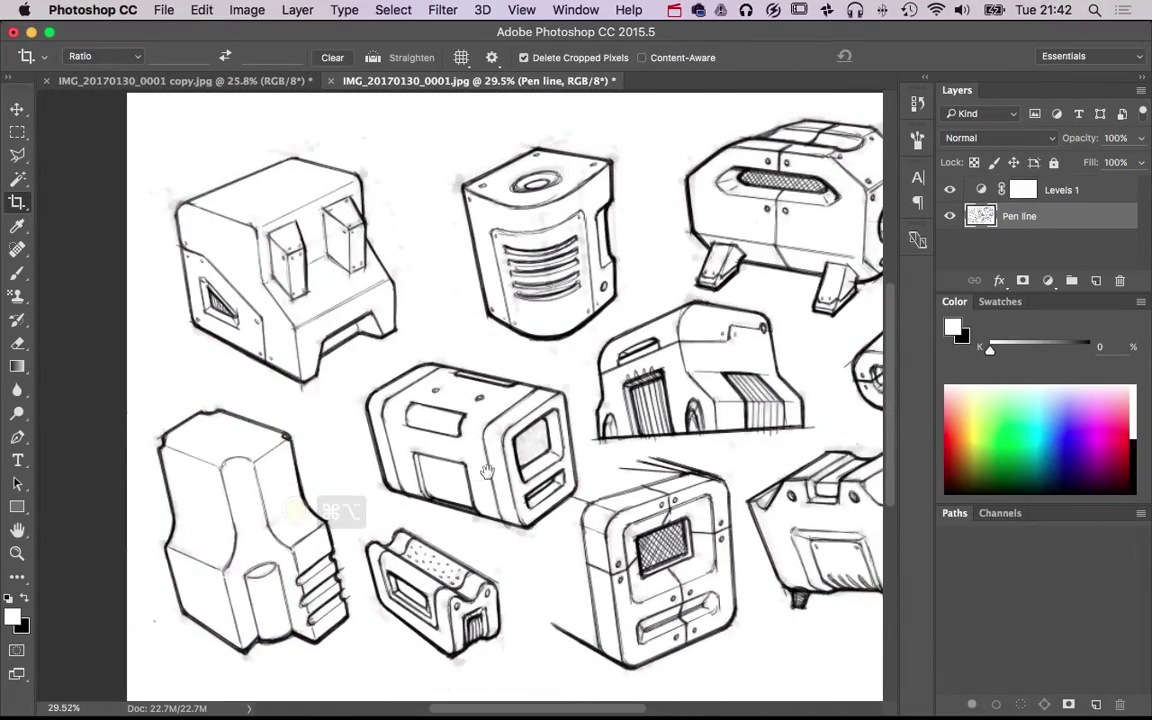
drag(450, 466, 325, 455)
scroll(325, 455, right, 2)
click(247, 10)
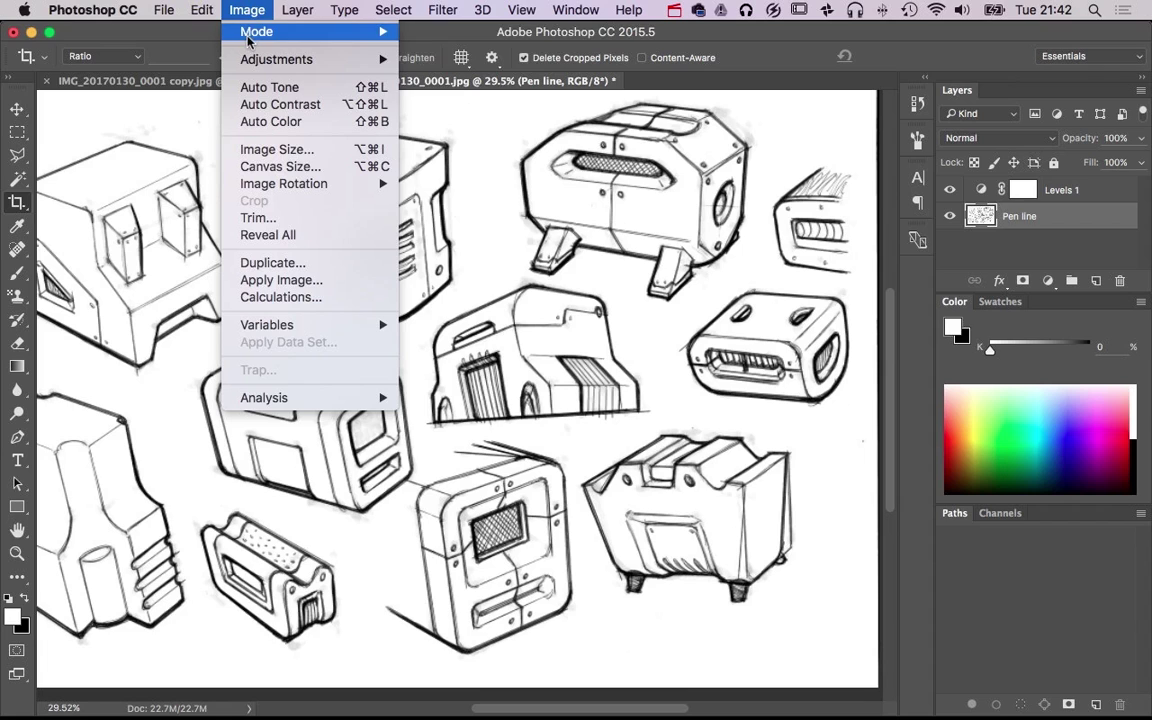
mouse_move(257, 31)
click(505, 107)
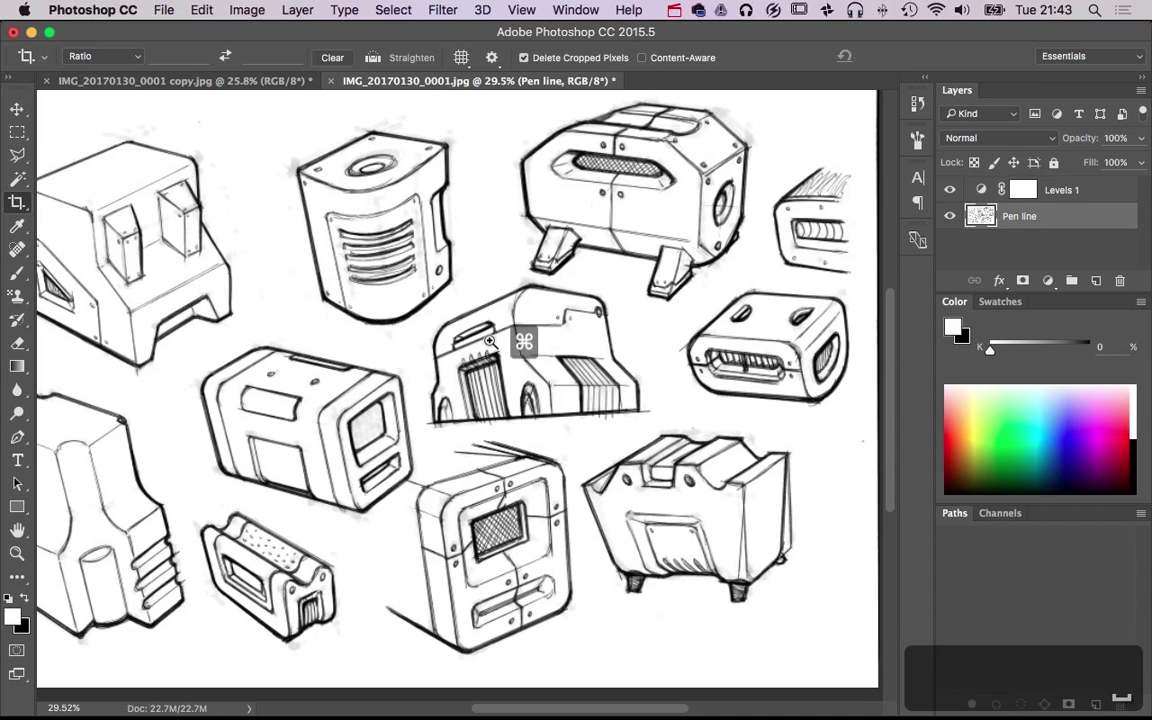
Raise the black input of the Levels 1 adjustment layer to 85 to darken the pen lines
drag(488, 340, 627, 342)
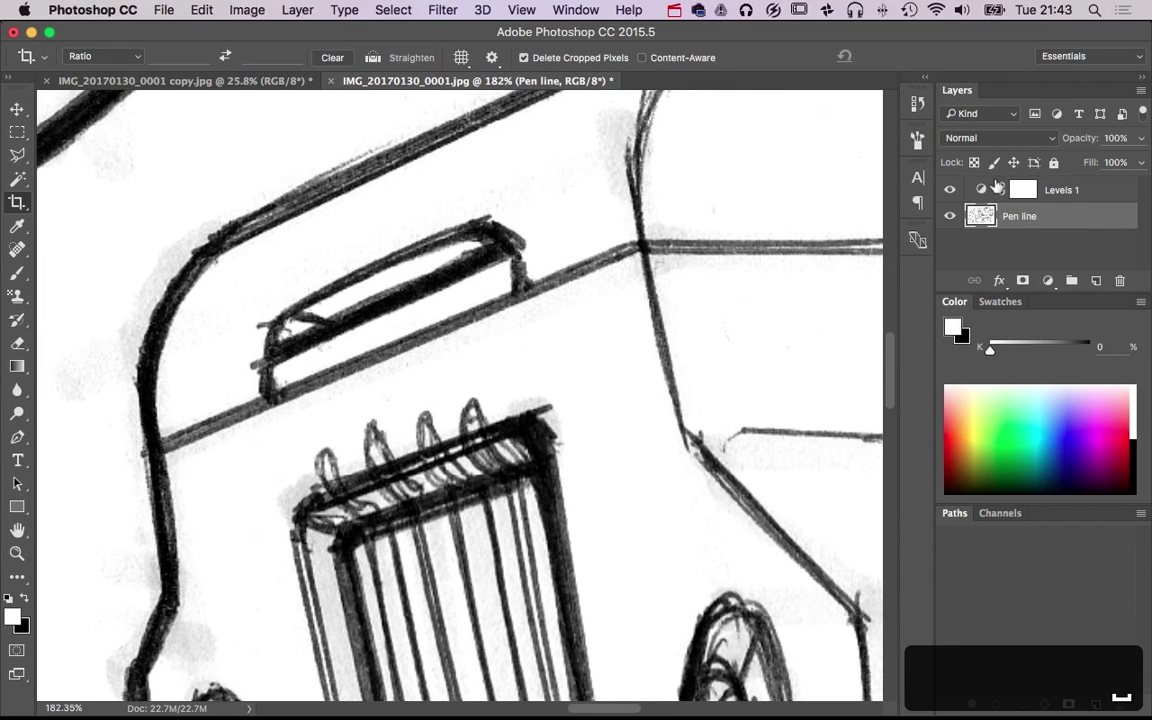
click(984, 191)
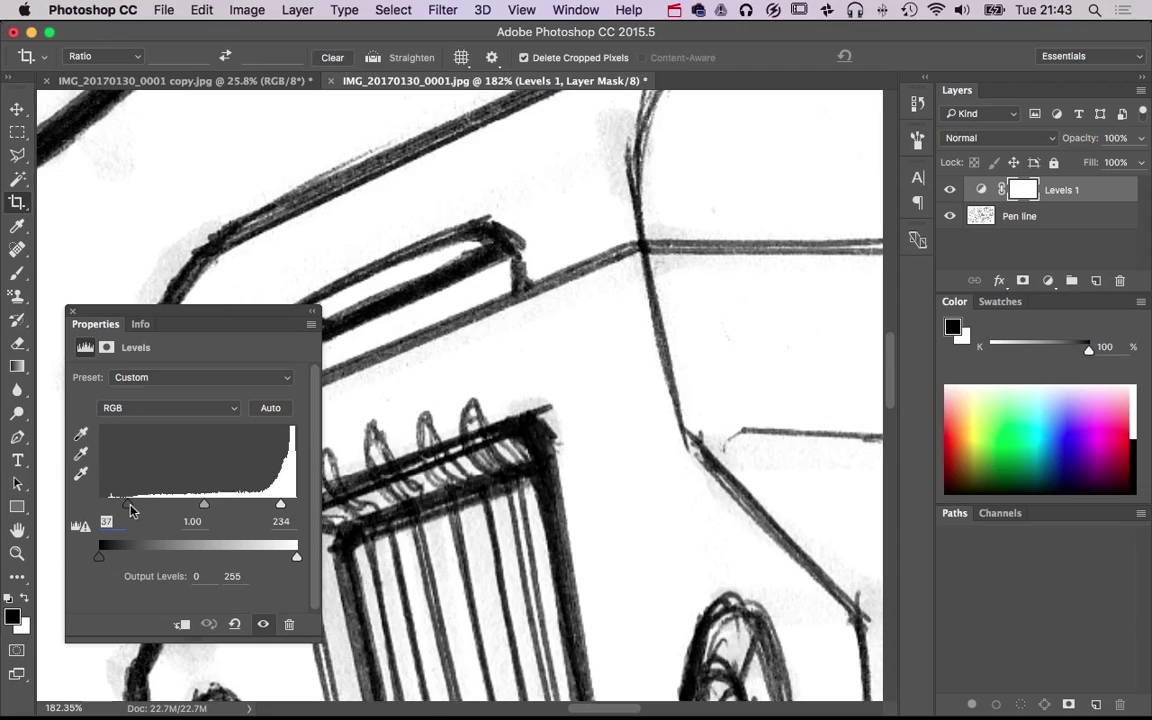
drag(110, 503, 164, 506)
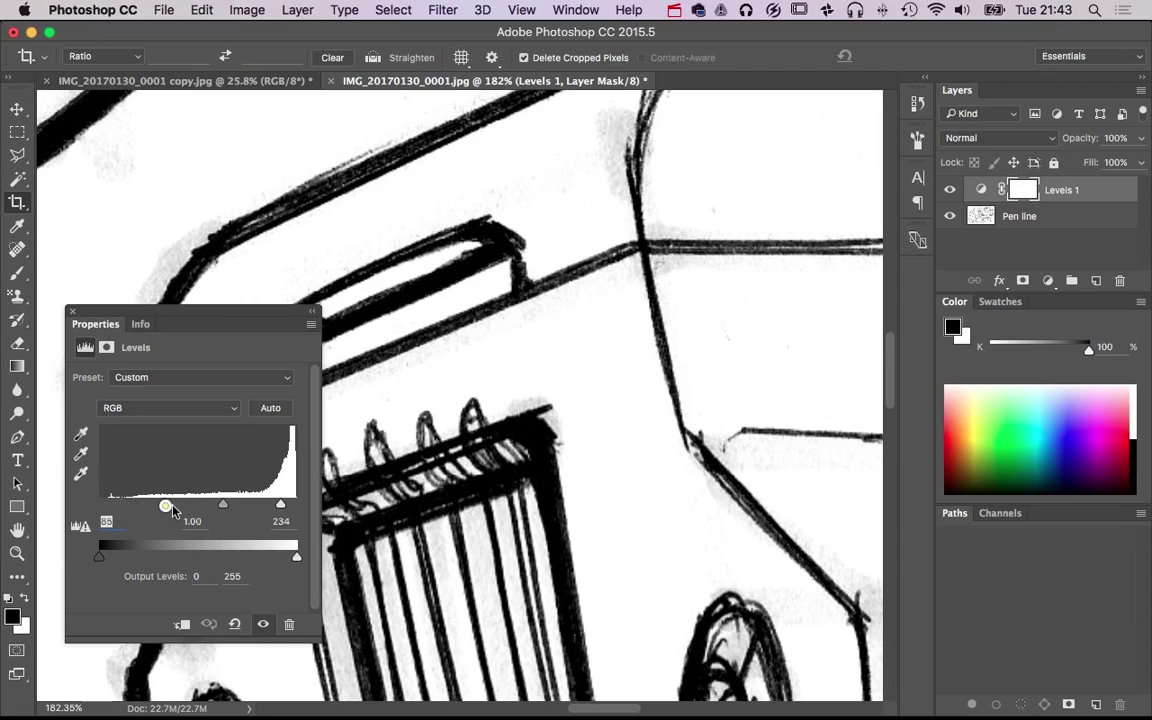
click(73, 312)
Dodge the highlights on the Pen line layer with broad strokes over the sketches to clear the grey smudges around and inside them
scroll(432, 391, down, 10)
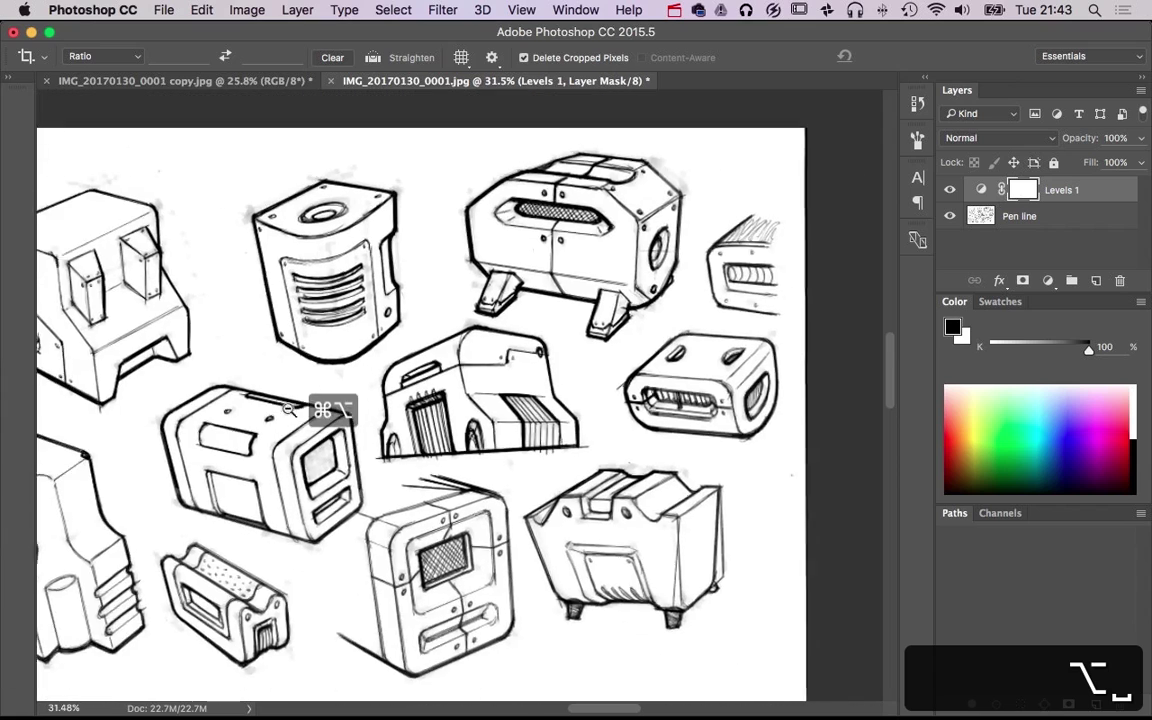
scroll(290, 410, down, 2)
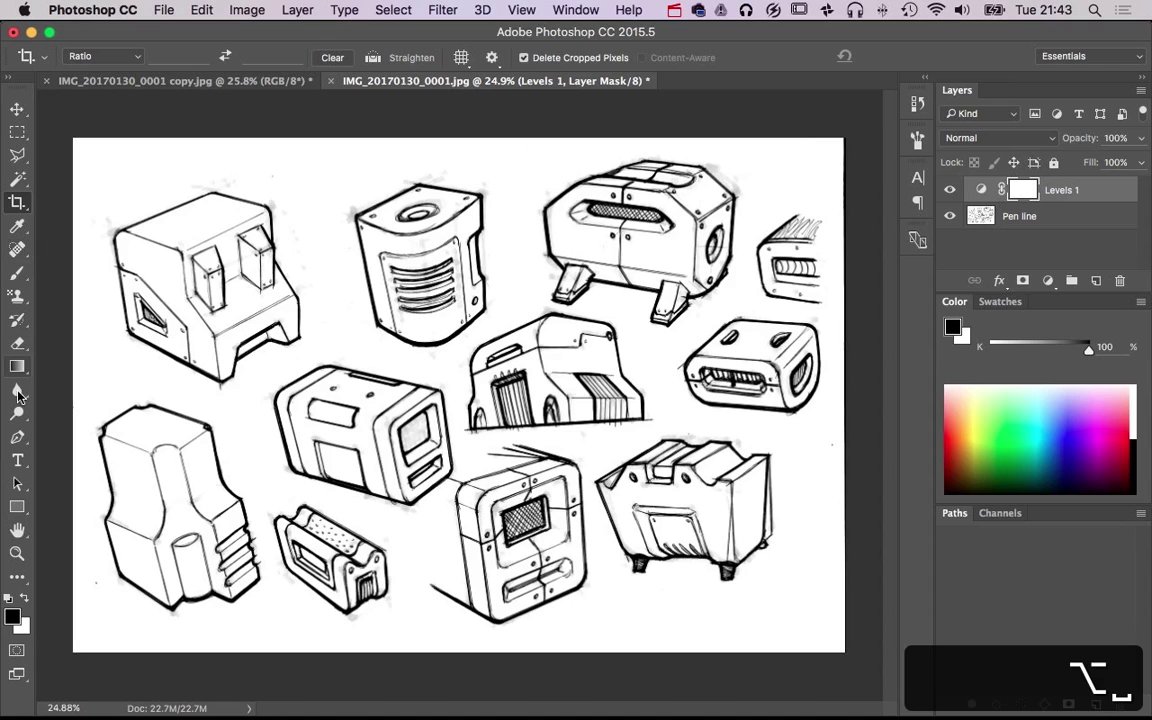
click(17, 413)
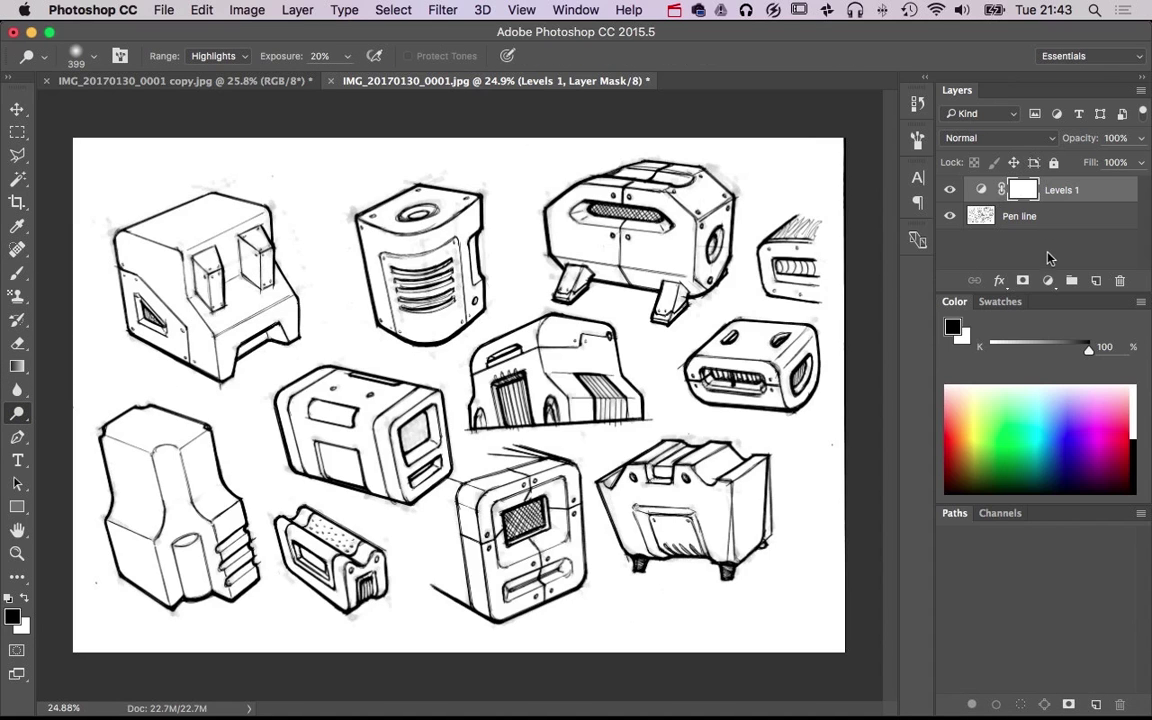
click(1047, 226)
key(x)
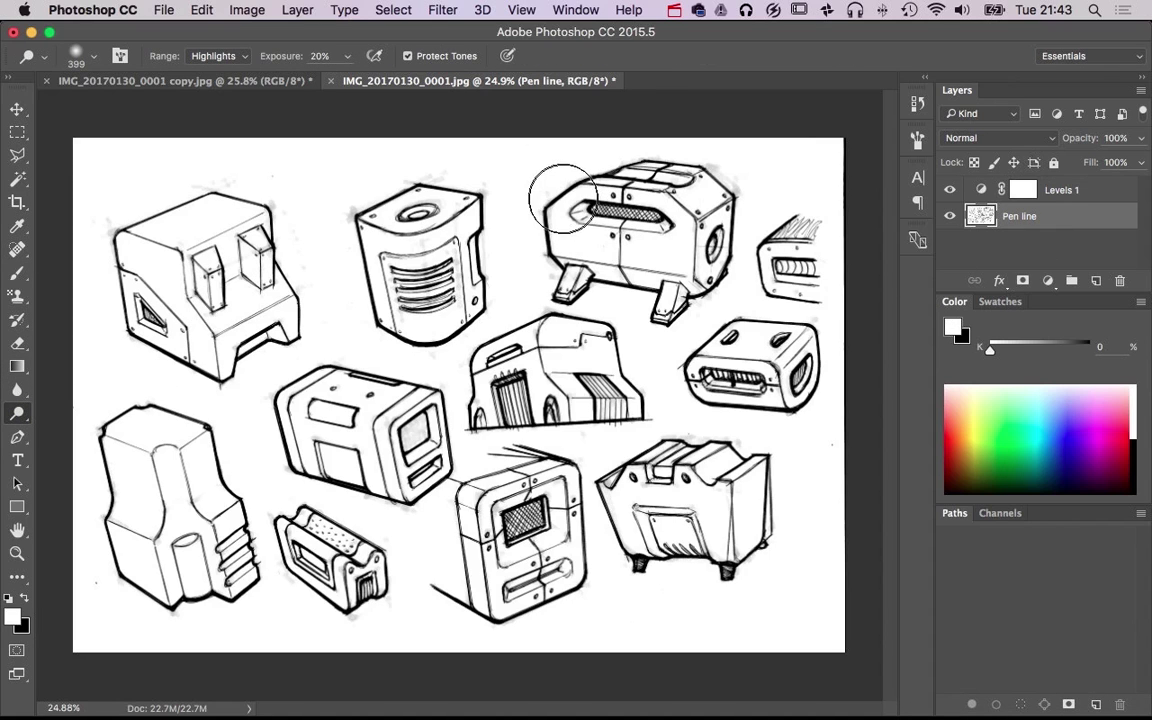
mouse_move(550, 210)
mouse_down()
mouse_move(716, 188)
mouse_move(732, 212)
mouse_move(707, 292)
mouse_move(652, 305)
mouse_move(598, 262)
mouse_move(542, 263)
mouse_move(558, 327)
mouse_move(501, 350)
mouse_move(470, 430)
mouse_move(628, 414)
mouse_move(708, 460)
mouse_move(727, 465)
mouse_move(682, 443)
mouse_move(736, 446)
mouse_move(755, 486)
mouse_move(753, 531)
mouse_move(713, 573)
mouse_move(662, 578)
mouse_move(557, 555)
mouse_move(522, 470)
mouse_move(477, 484)
mouse_move(500, 510)
mouse_move(490, 512)
mouse_move(483, 490)
mouse_move(391, 448)
mouse_move(408, 494)
mouse_move(418, 424)
mouse_move(385, 408)
mouse_move(375, 450)
mouse_move(398, 490)
mouse_move(275, 450)
mouse_move(320, 545)
mouse_move(282, 517)
mouse_move(312, 565)
mouse_move(375, 565)
mouse_move(355, 615)
mouse_move(364, 606)
mouse_move(213, 598)
mouse_move(150, 615)
mouse_move(95, 511)
mouse_move(104, 396)
mouse_move(163, 391)
mouse_move(209, 413)
mouse_move(246, 548)
mouse_move(249, 601)
mouse_move(229, 368)
mouse_move(124, 273)
mouse_move(116, 229)
mouse_move(237, 191)
mouse_move(289, 222)
mouse_move(300, 340)
mouse_up()
mouse_move(332, 212)
mouse_down()
mouse_move(422, 185)
mouse_move(464, 188)
mouse_move(487, 210)
mouse_move(382, 237)
mouse_move(388, 295)
mouse_move(447, 258)
mouse_move(430, 333)
mouse_move(500, 296)
mouse_move(654, 274)
mouse_move(697, 250)
mouse_move(643, 383)
mouse_move(664, 496)
mouse_up()
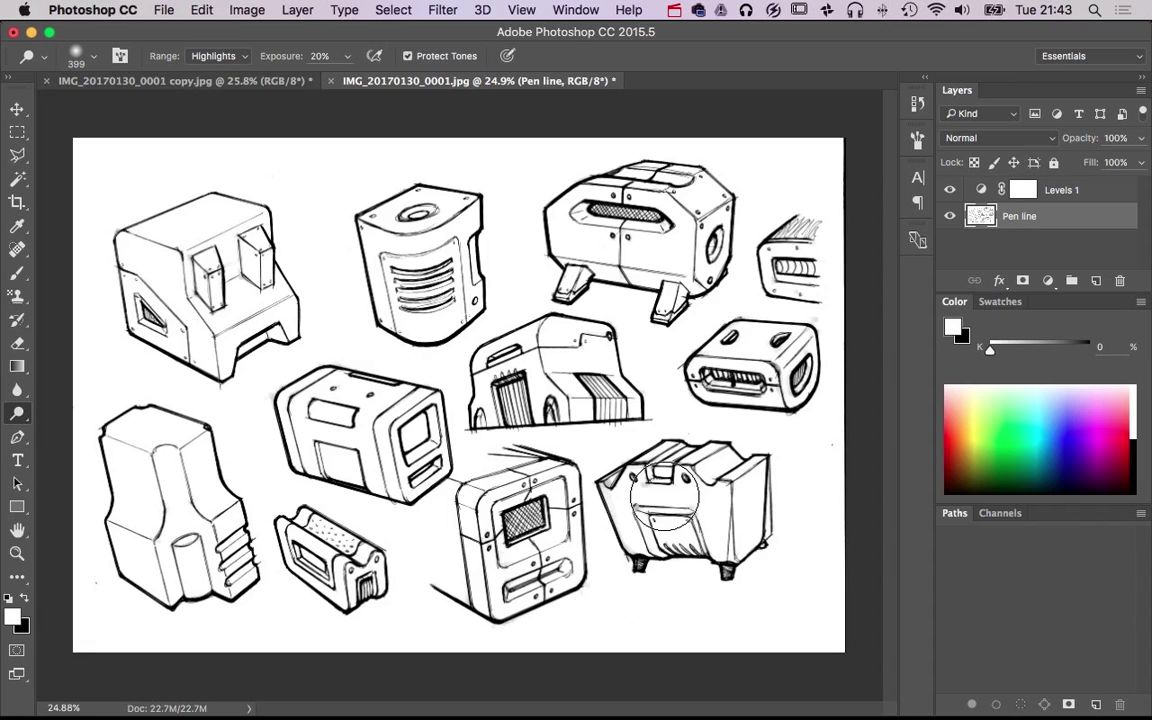
drag(665, 496, 653, 508)
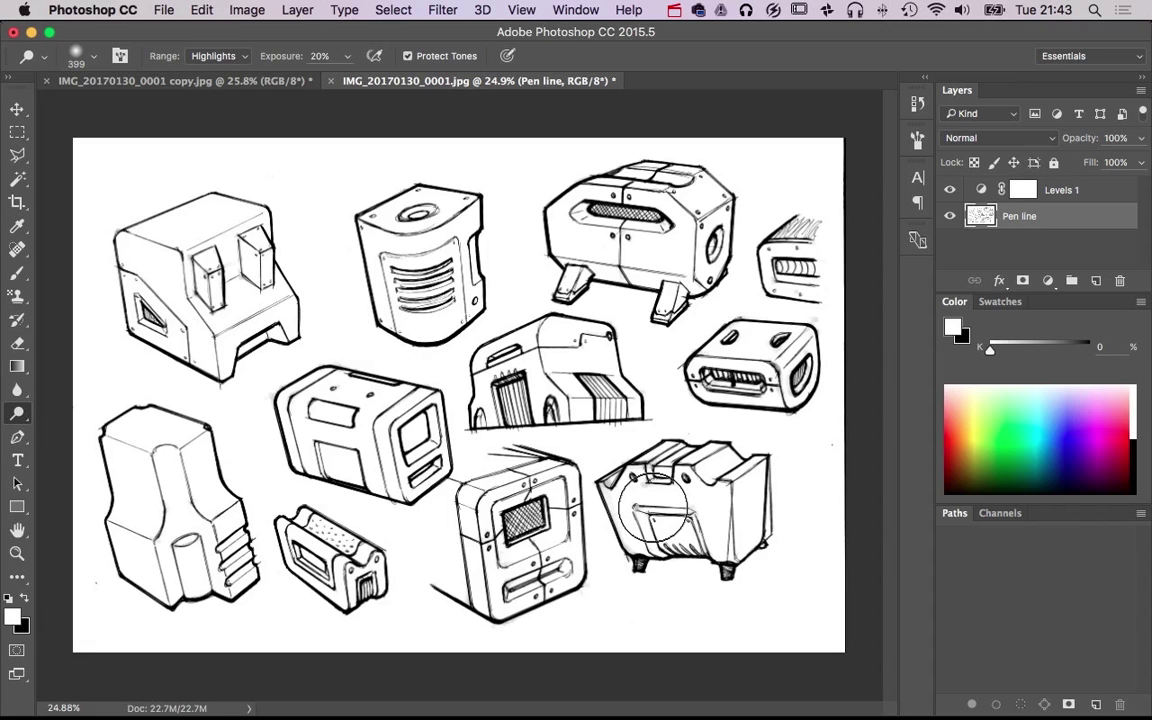
click(837, 302)
click(817, 318)
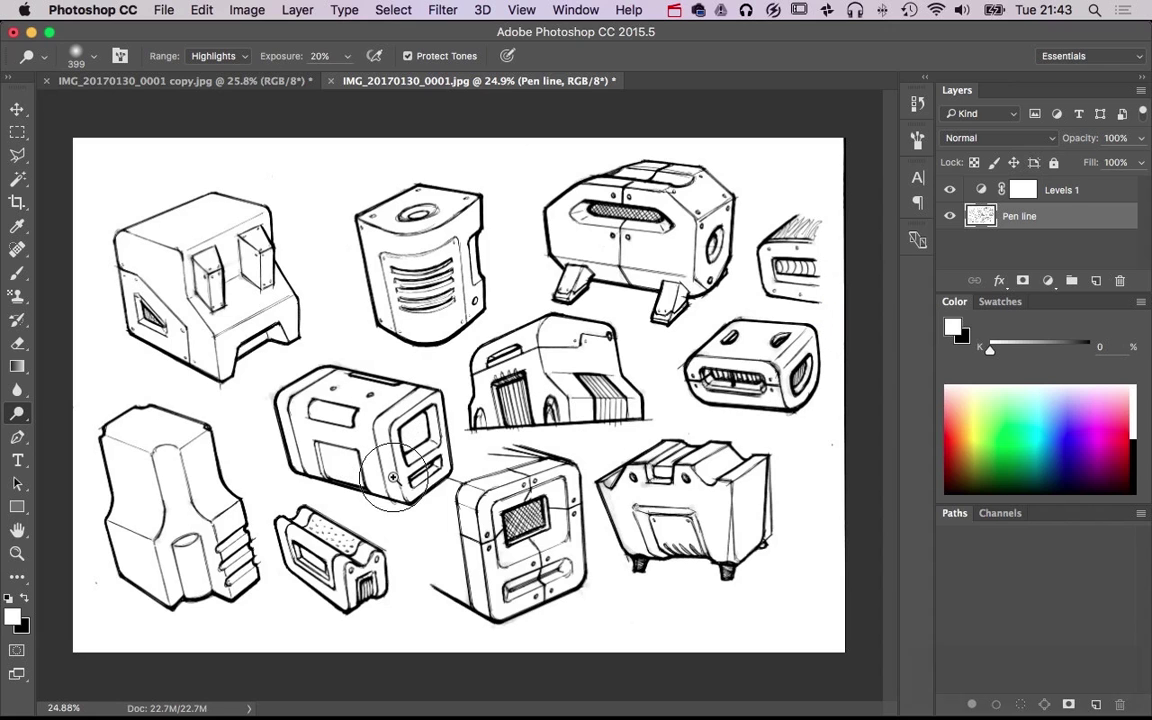
Dodge the remaining grey smudges around the rounded box sketch near the page centre and the legs of the octagonal box sketch
scroll(393, 477, up, 5)
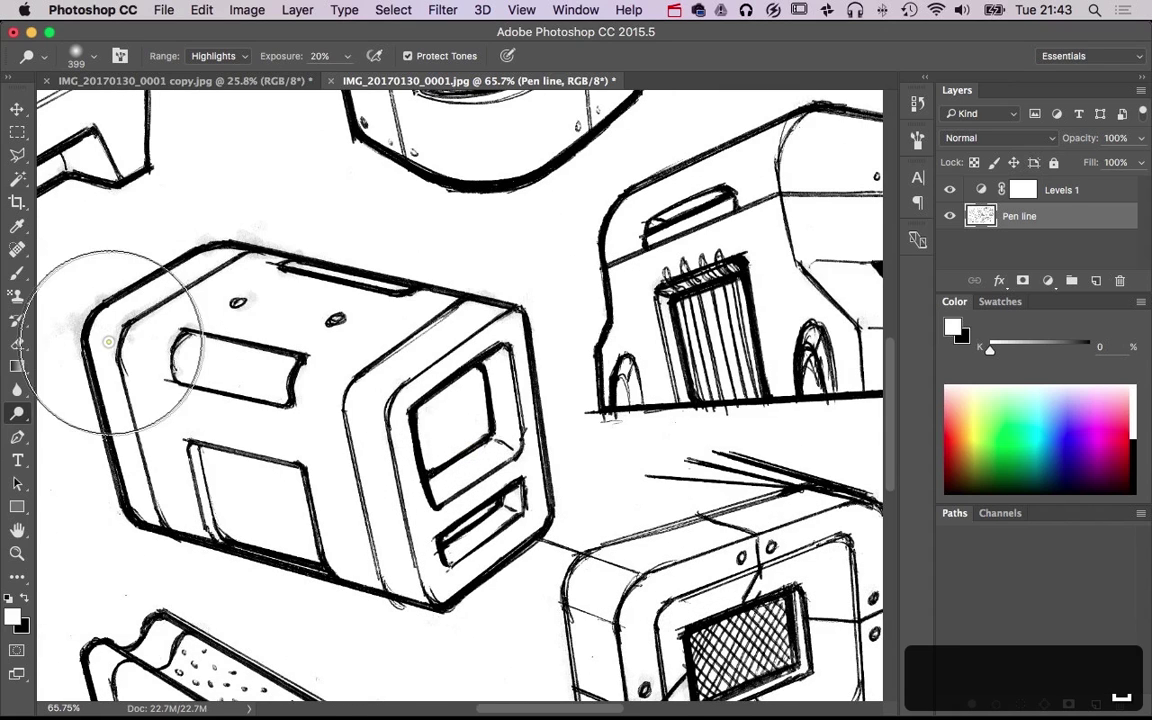
mouse_move(110, 340)
mouse_down()
mouse_move(314, 175)
mouse_move(270, 206)
mouse_move(373, 206)
mouse_move(375, 535)
mouse_move(222, 467)
mouse_move(393, 500)
mouse_move(409, 457)
mouse_up()
key(super+alt+space)
drag(467, 499, 436, 517)
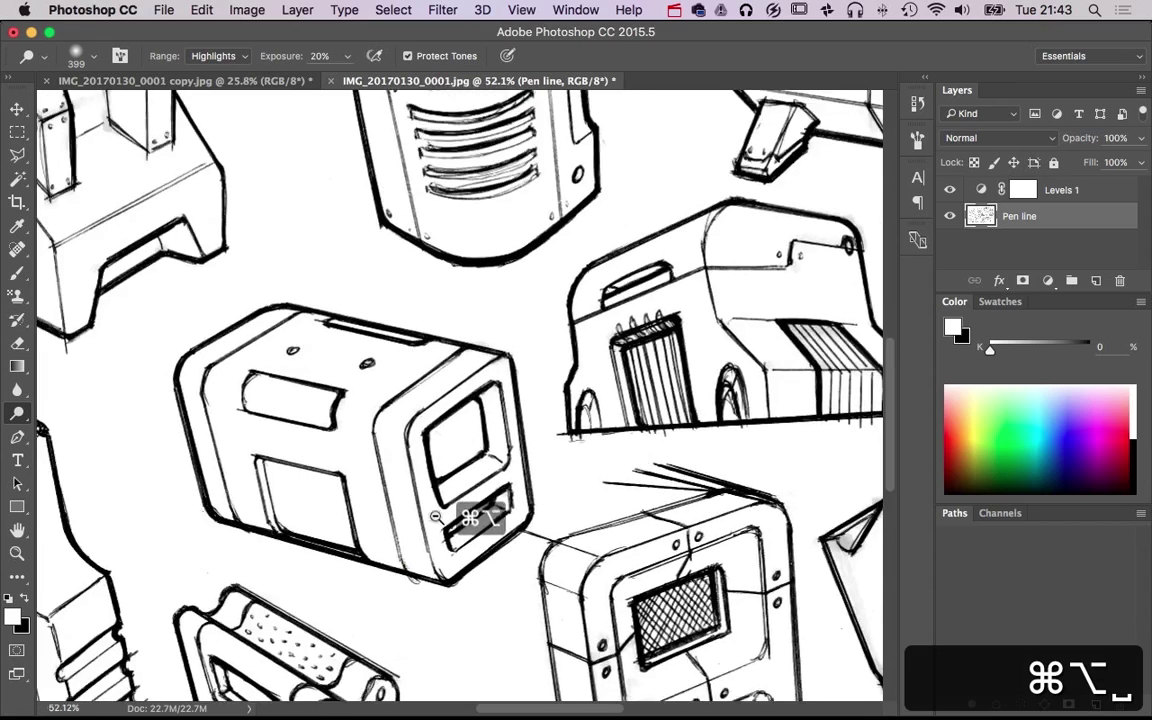
scroll(436, 517, down, 4)
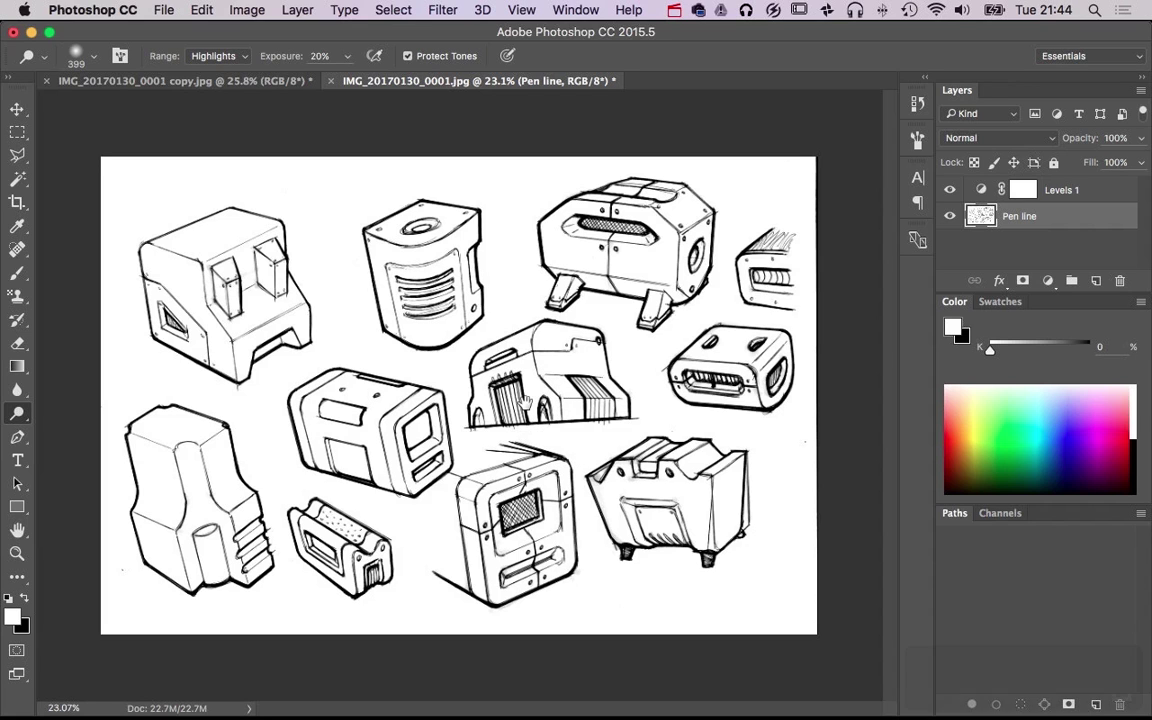
scroll(540, 455, up, 2)
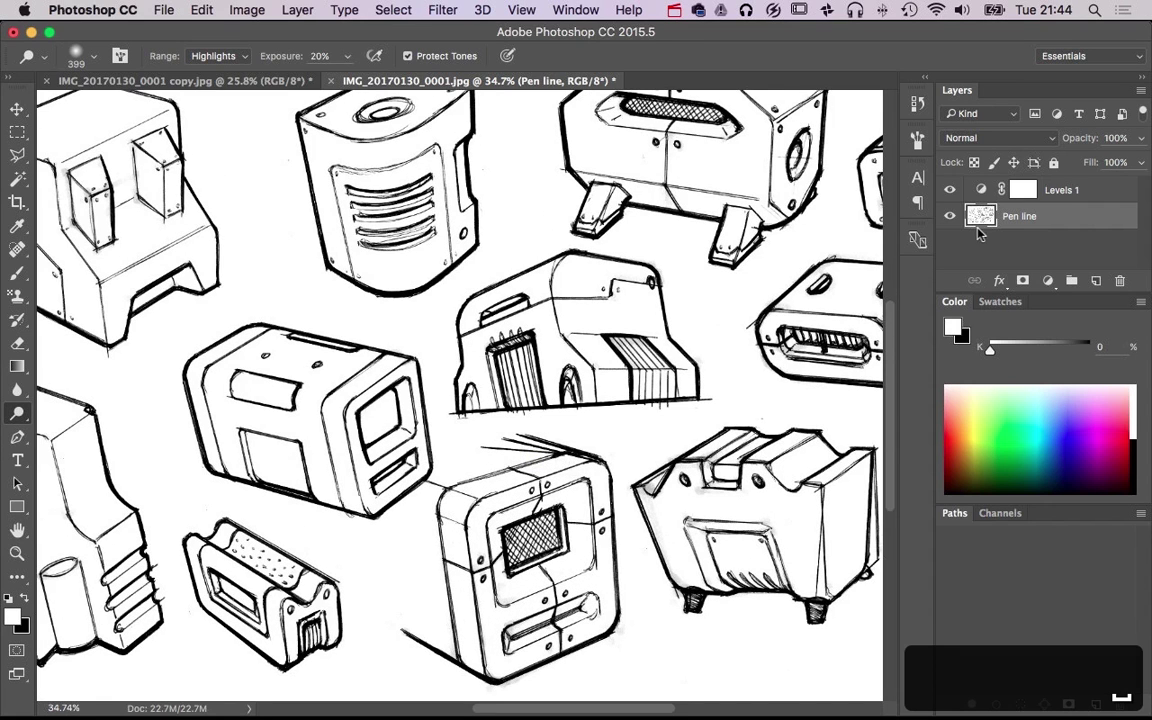
drag(672, 204, 724, 252)
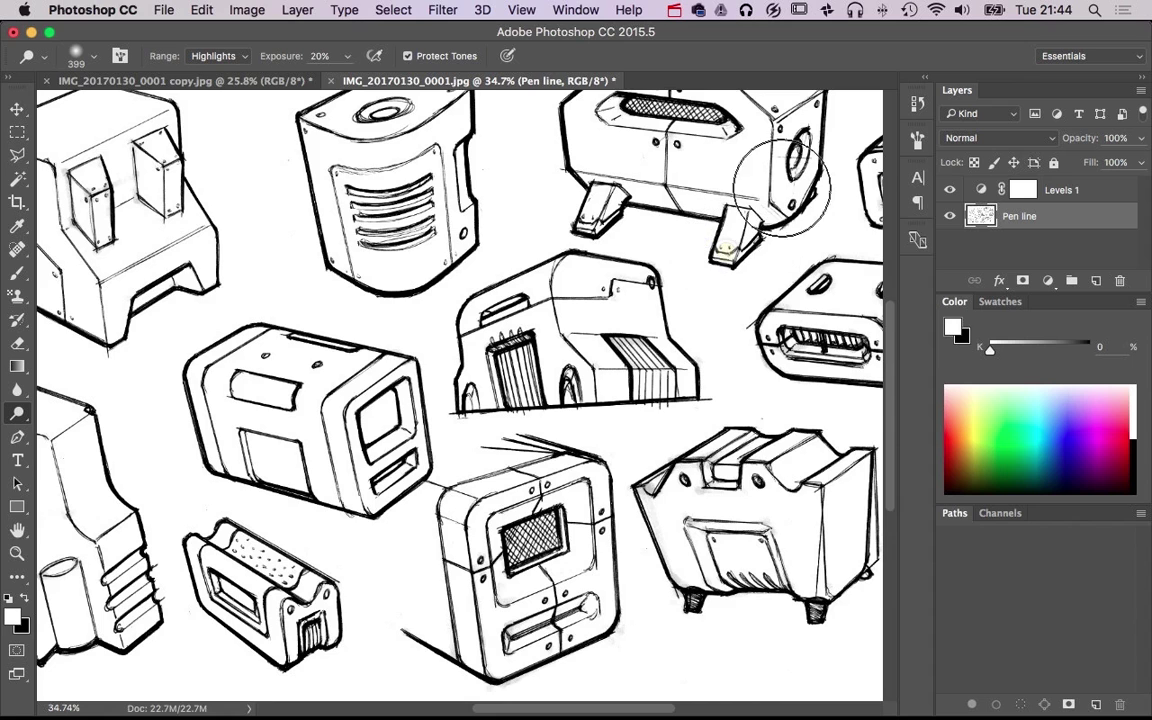
Merge the Levels 1 adjustment layer down into the Pen line layer
click(1062, 196)
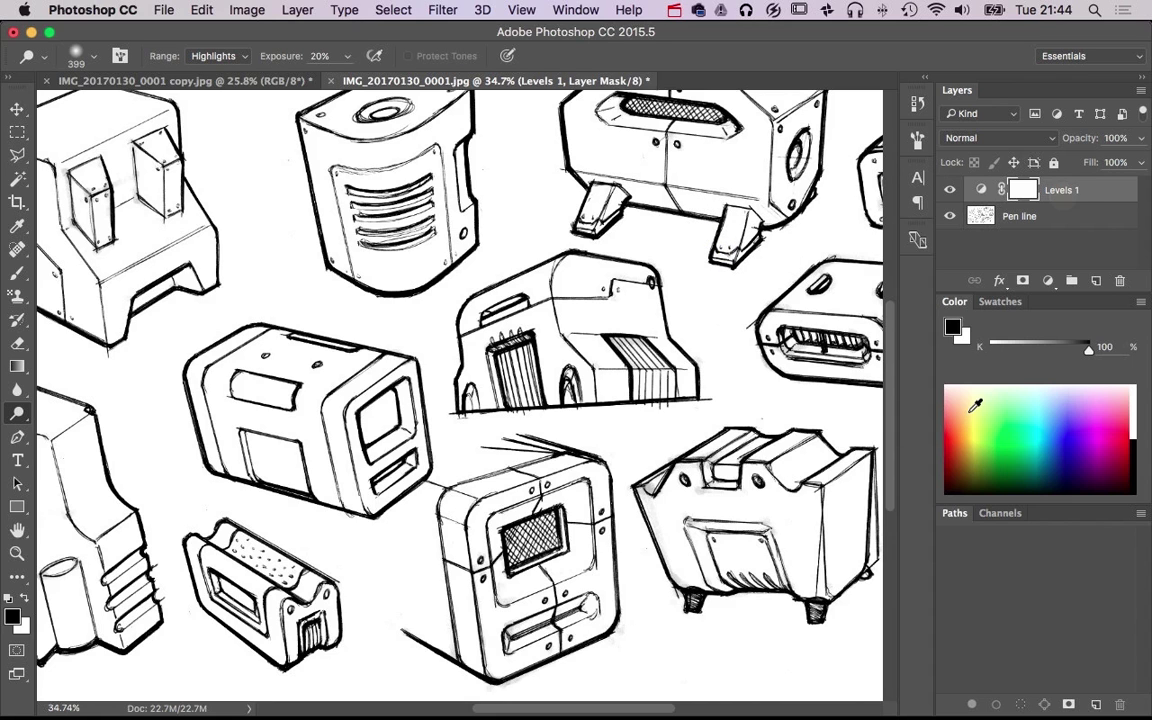
key(super+e)
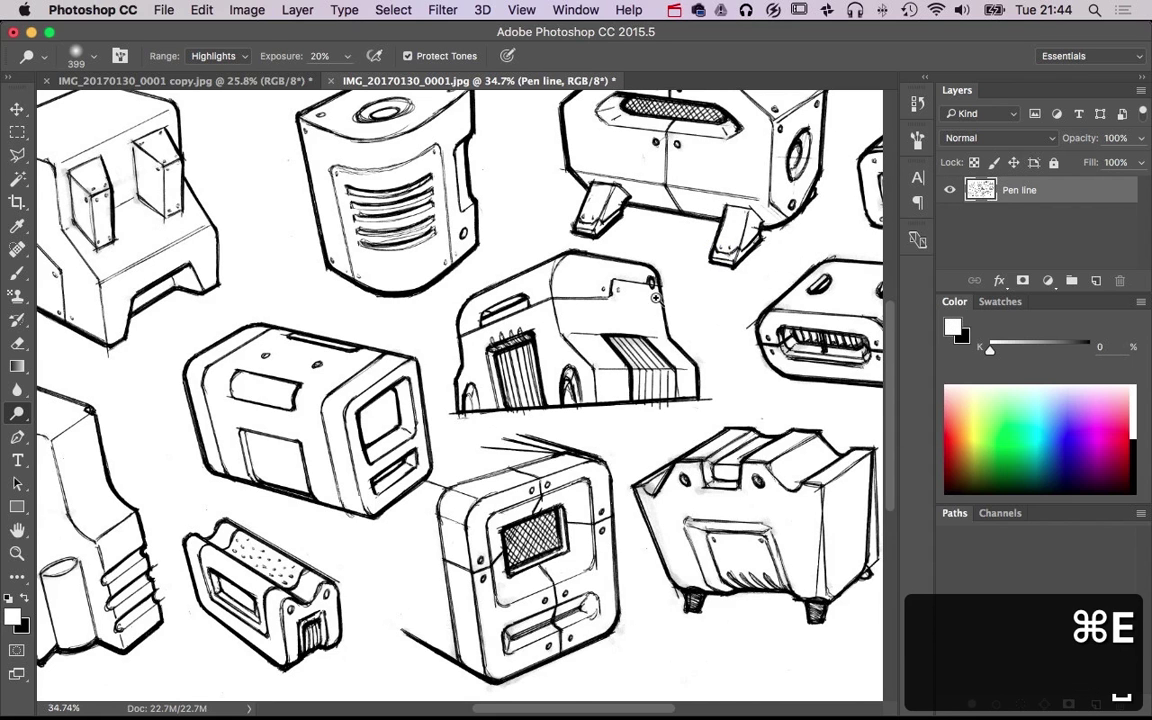
super+click(578, 318)
super+click(578, 318)
alt+super+click(578, 320)
alt+super+click(578, 320)
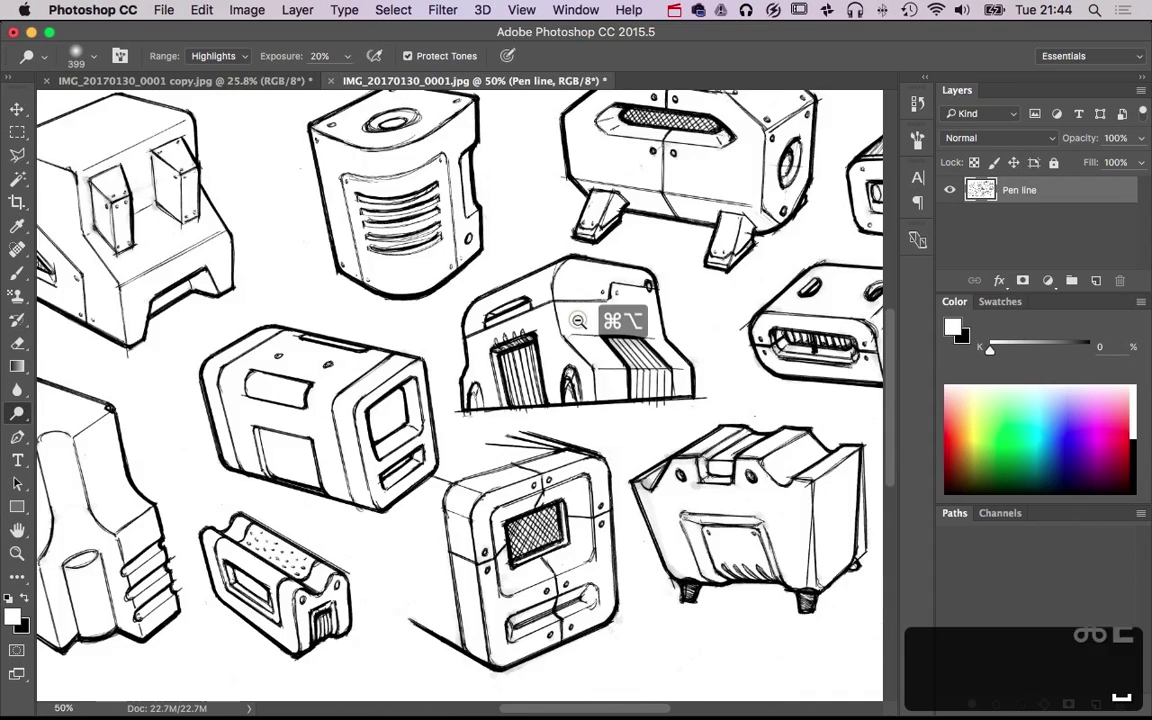
alt+super+click(579, 321)
alt+super+click(578, 321)
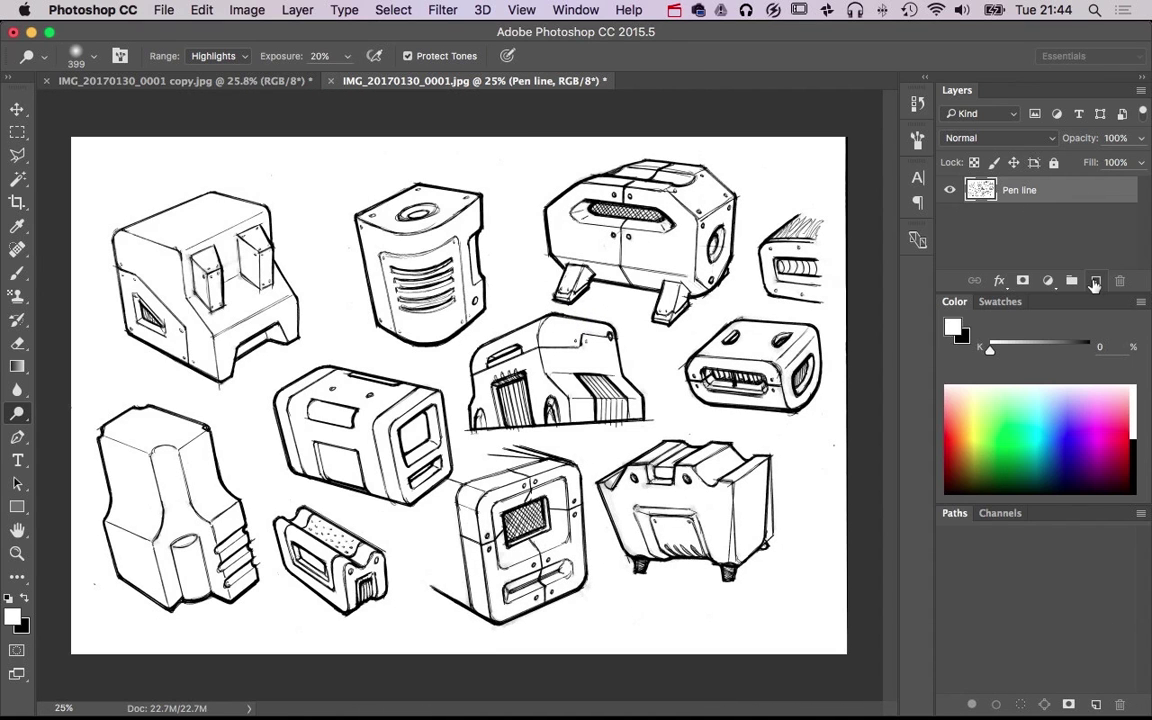
Add a new empty layer and place it beneath the Pen line layer
click(1094, 283)
drag(1015, 192, 1032, 224)
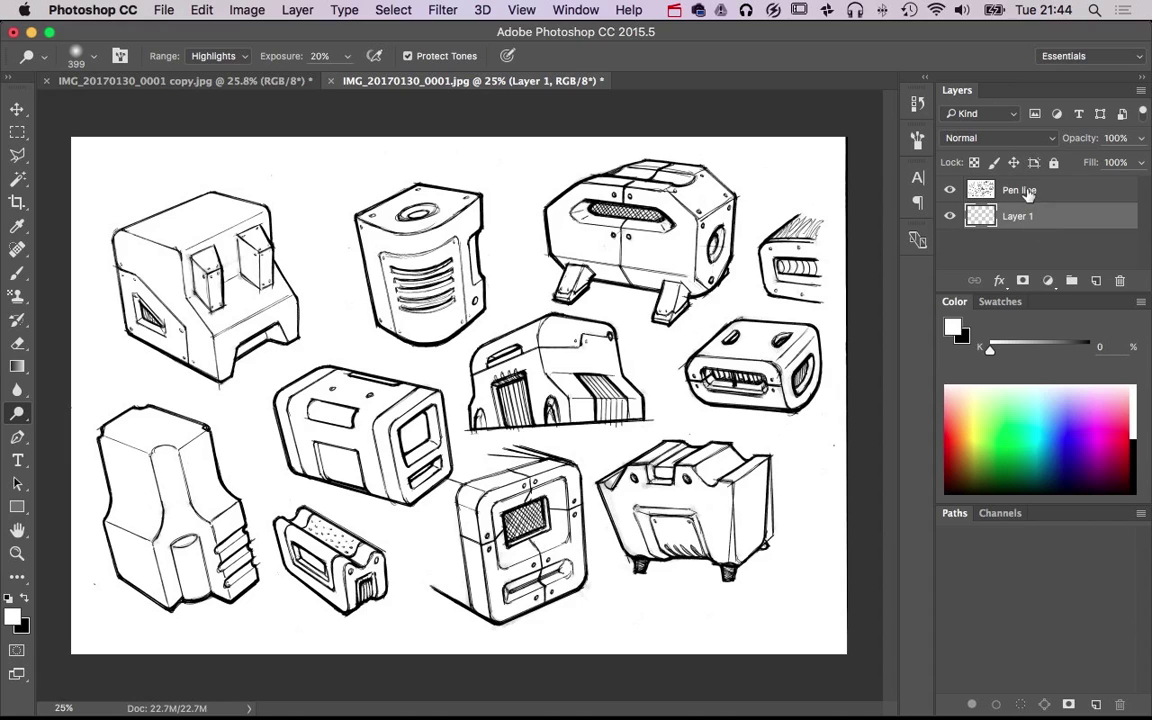
Set the Pen line layer's blend mode to Multiply and lock the layer completely
click(1028, 192)
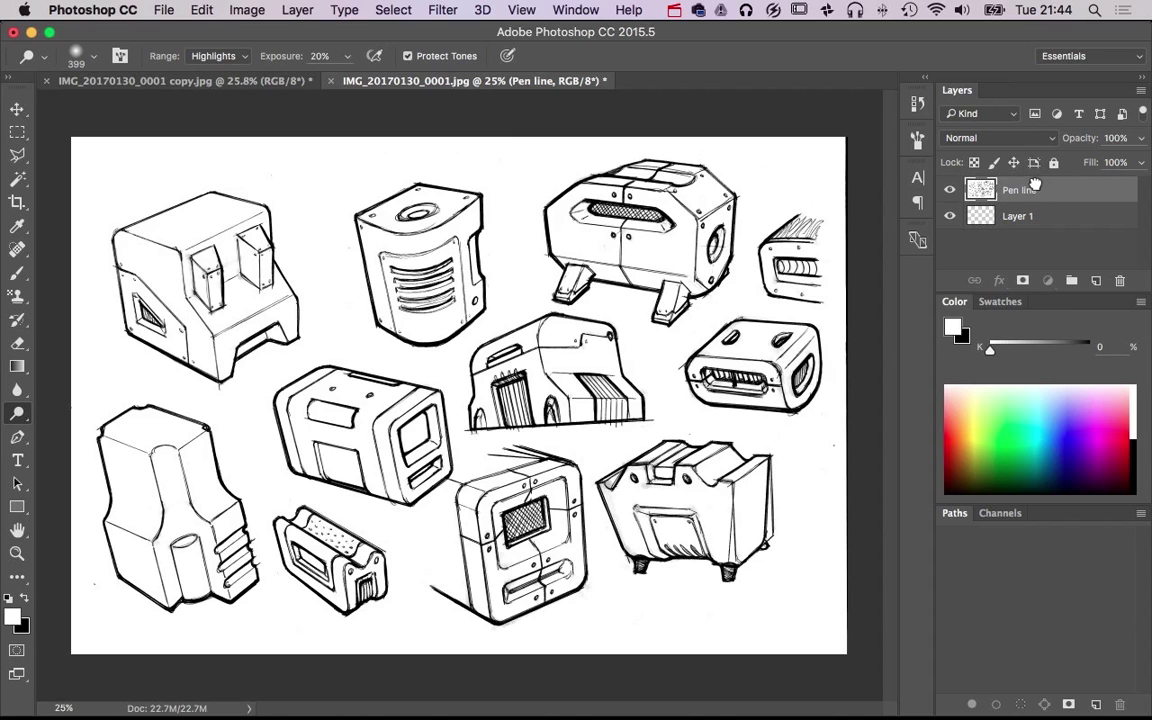
click(1022, 138)
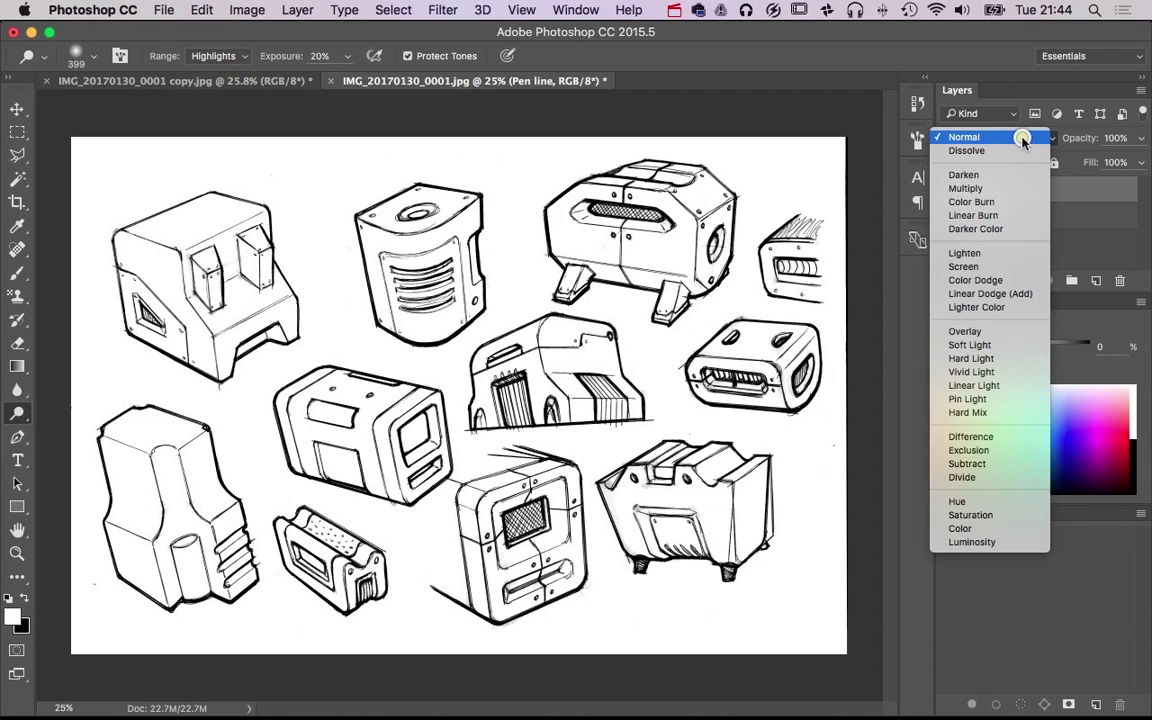
click(1015, 189)
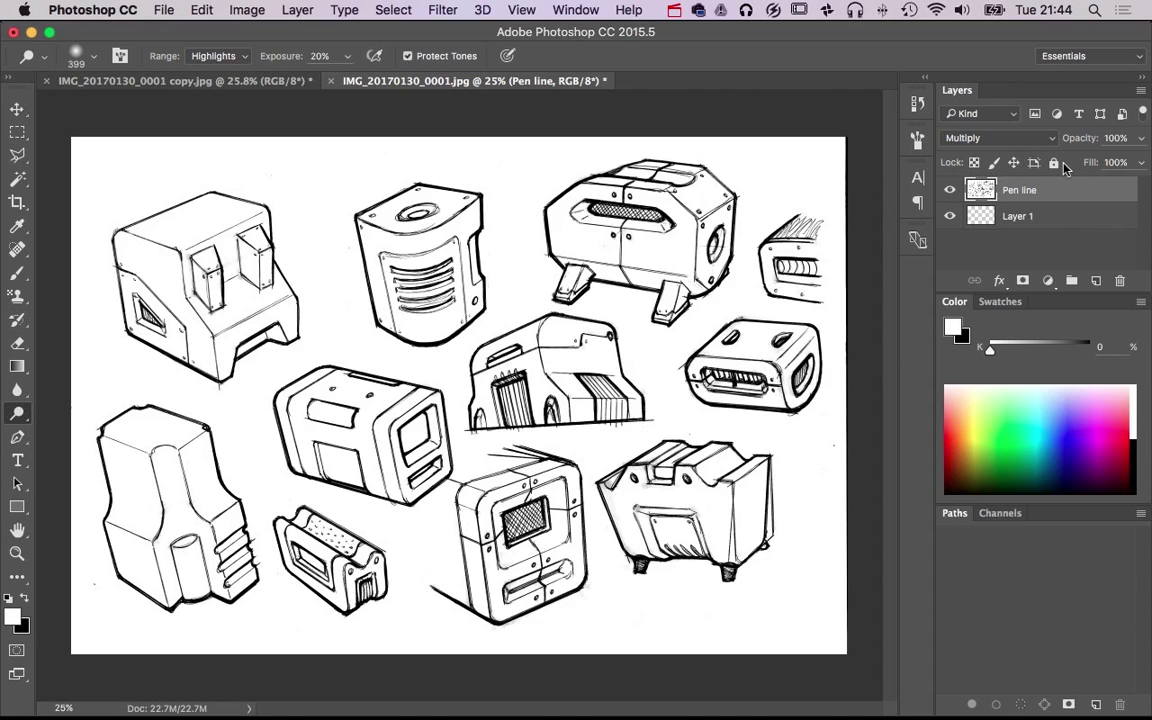
click(1053, 162)
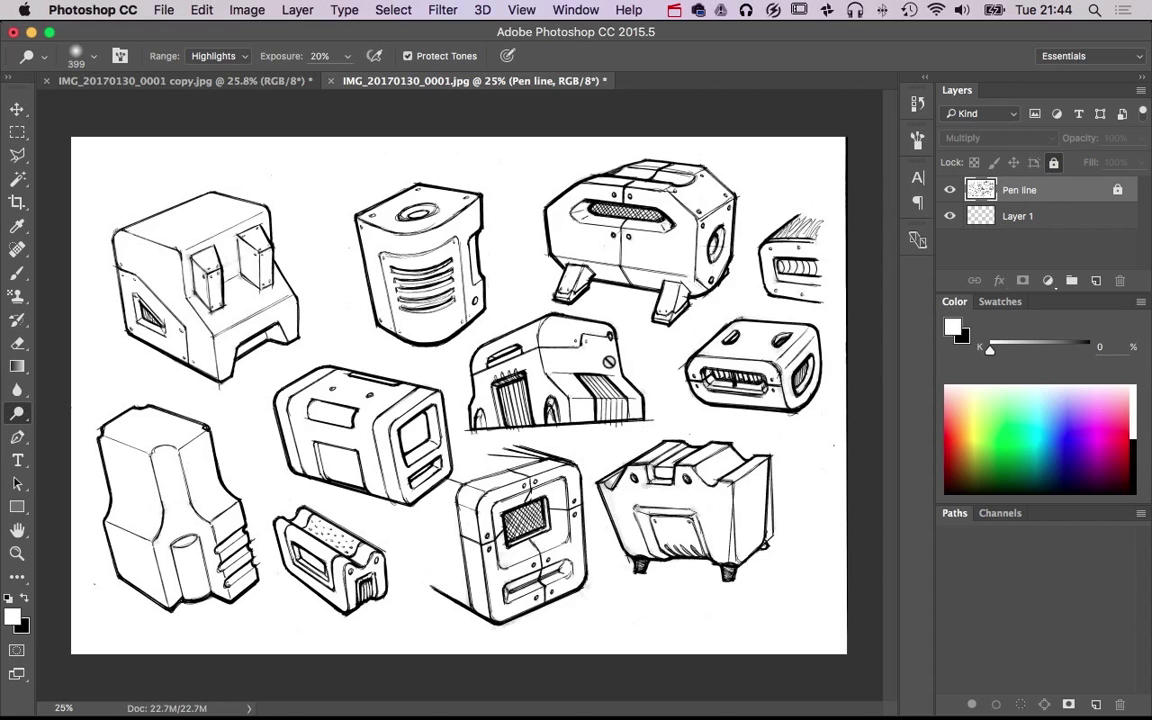
Rename the empty layer beneath Pen line as grey
double_click(1020, 217)
text(grey)
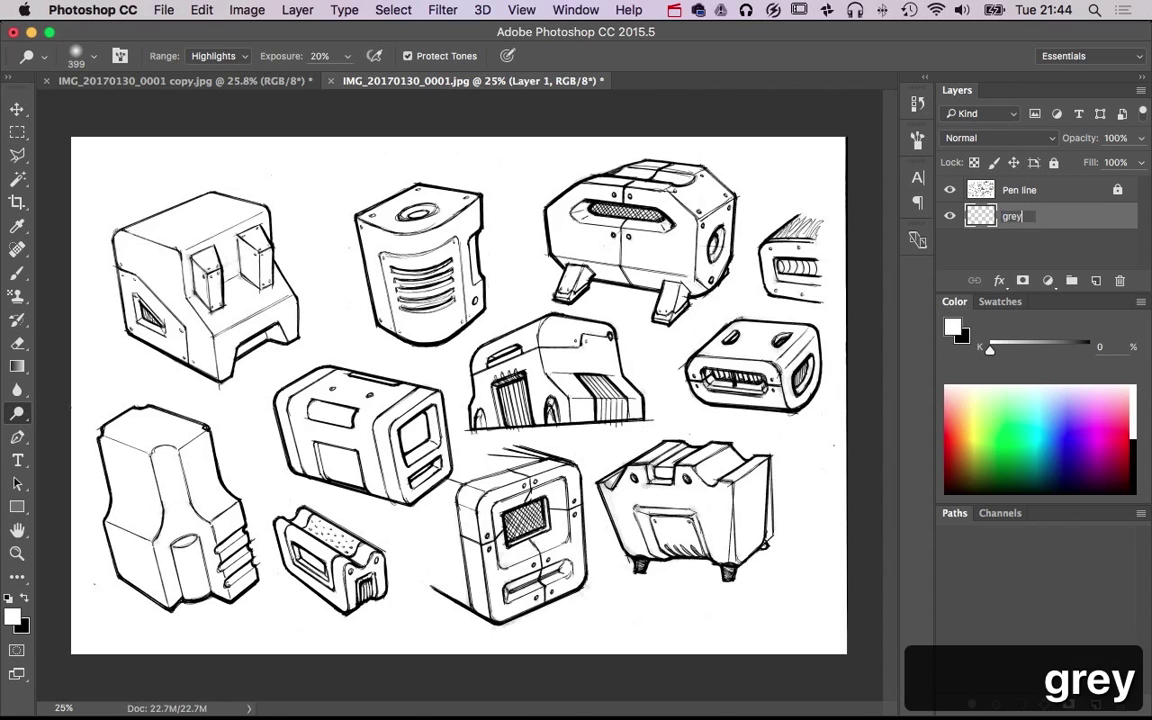
key(Return)
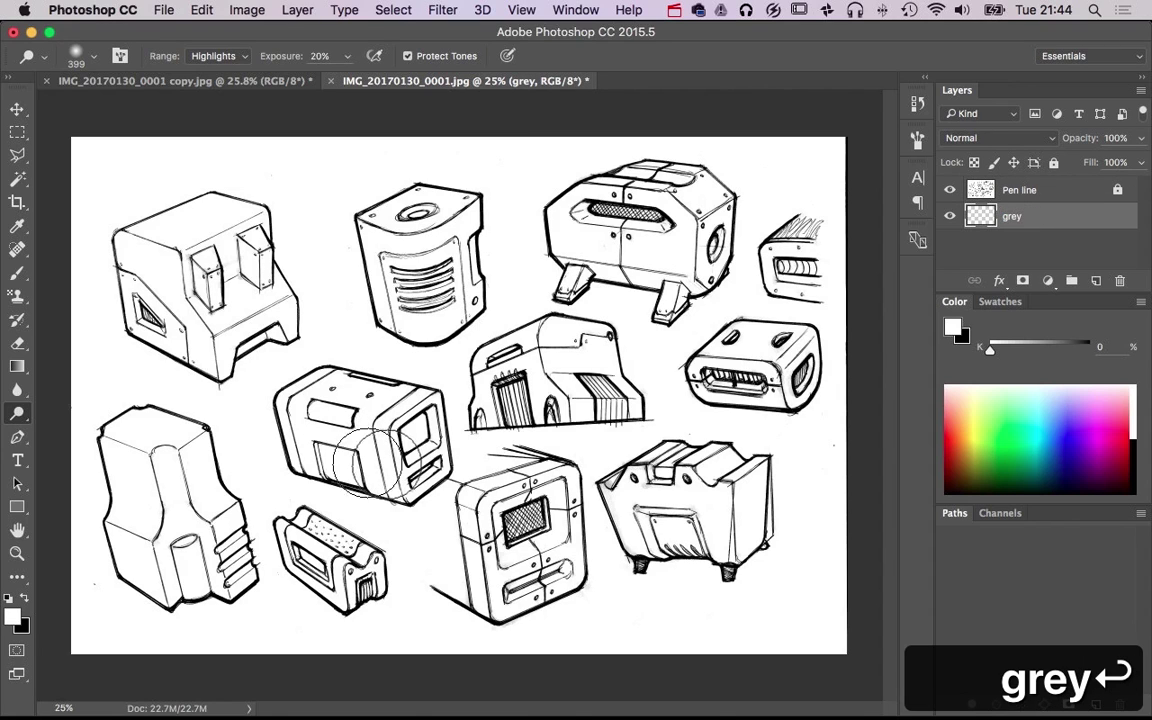
Set up the Brush tool with 100% opacity and a 47% K grey foreground colour
key(b)
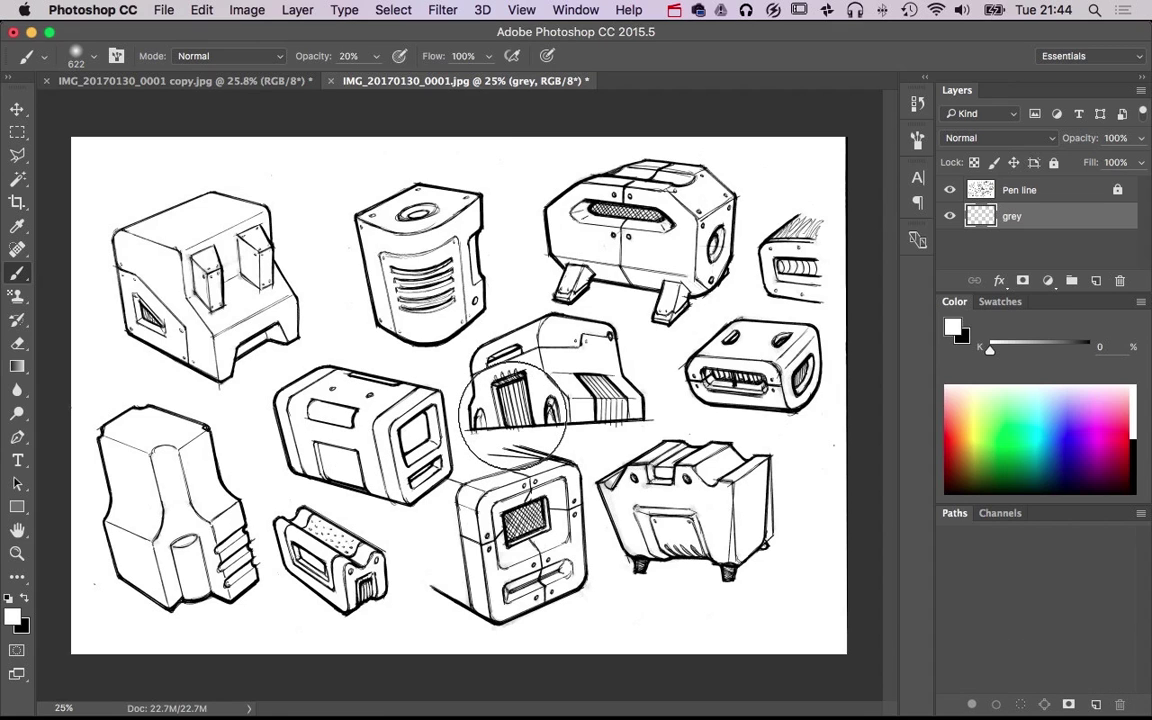
key(0)
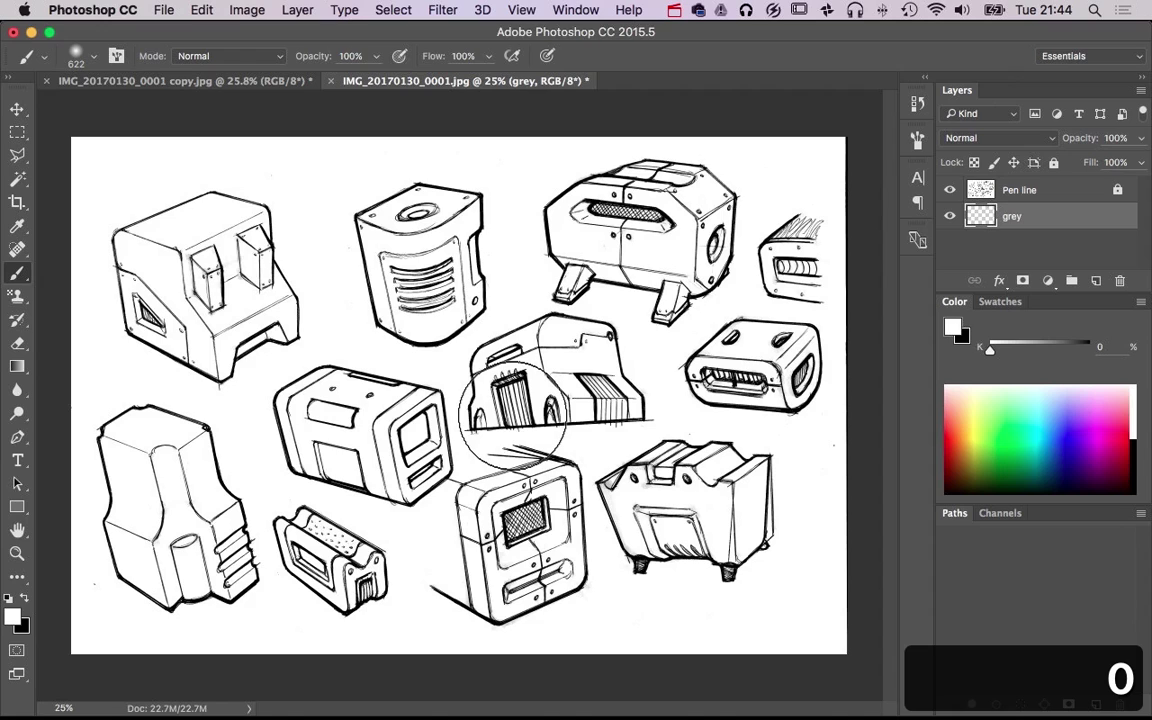
drag(990, 348, 1035, 350)
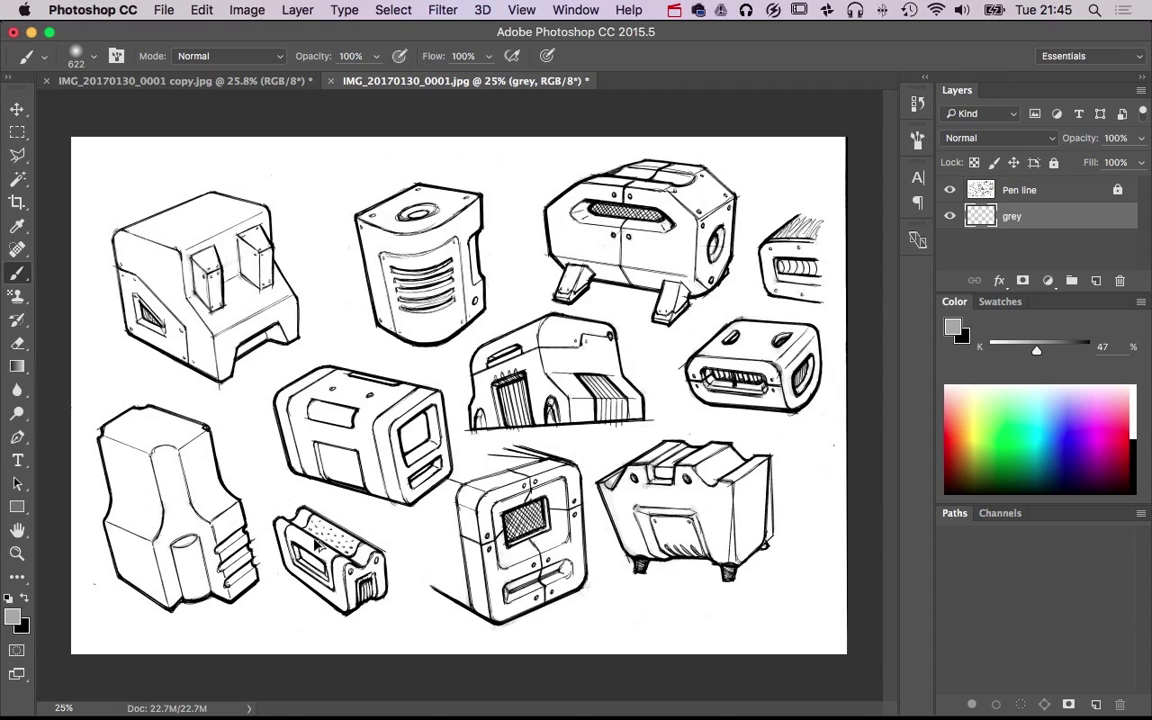
Undo the accidental copy of the grey layer and set the soft brush's diameter to 603 px
drag(315, 537, 343, 545)
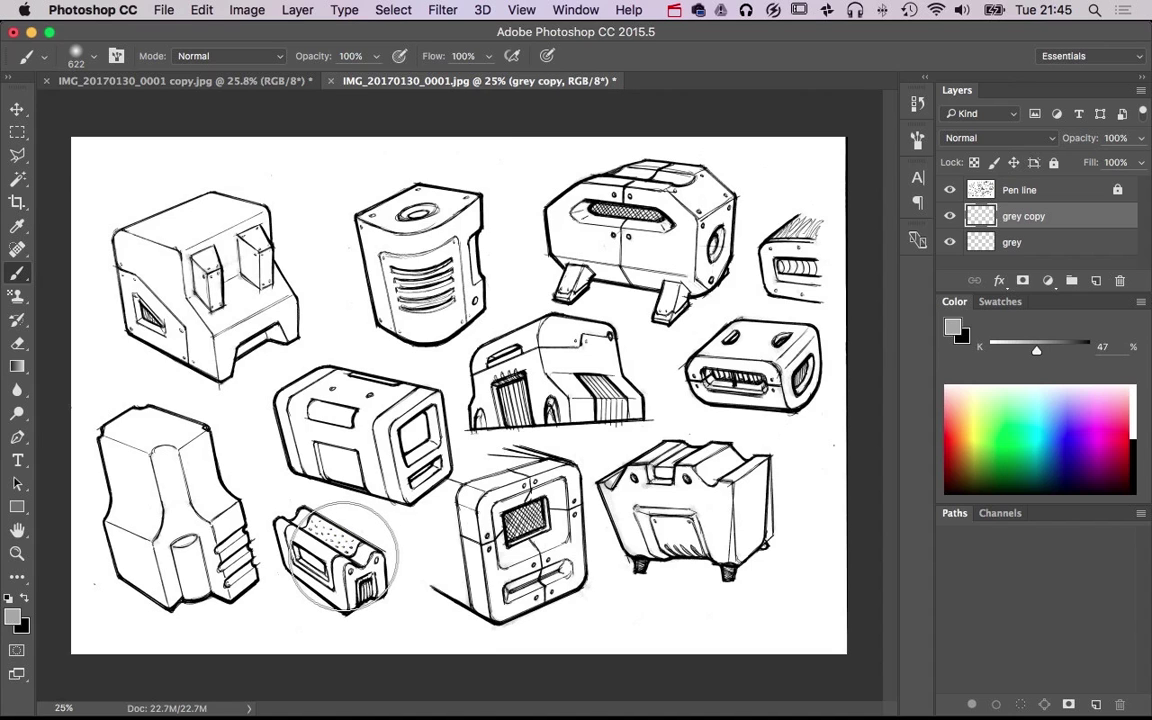
key(super+z)
ctrl+alt+click(338, 548)
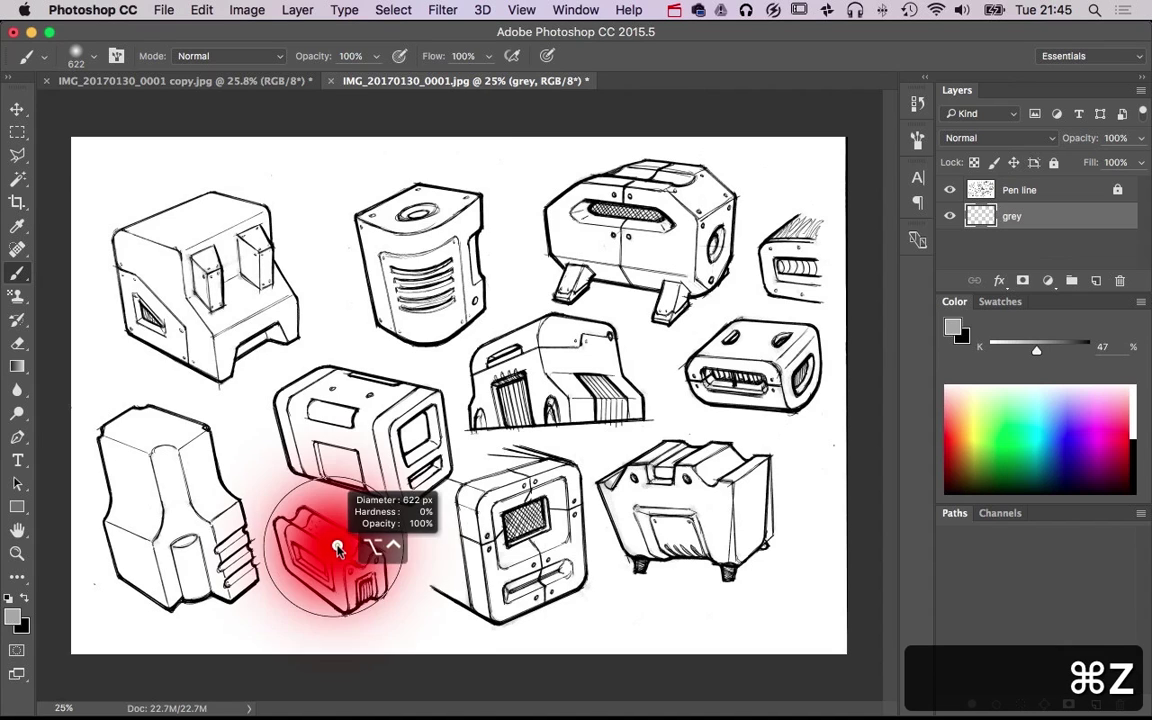
ctrl+alt+drag(338, 548, 340, 545)
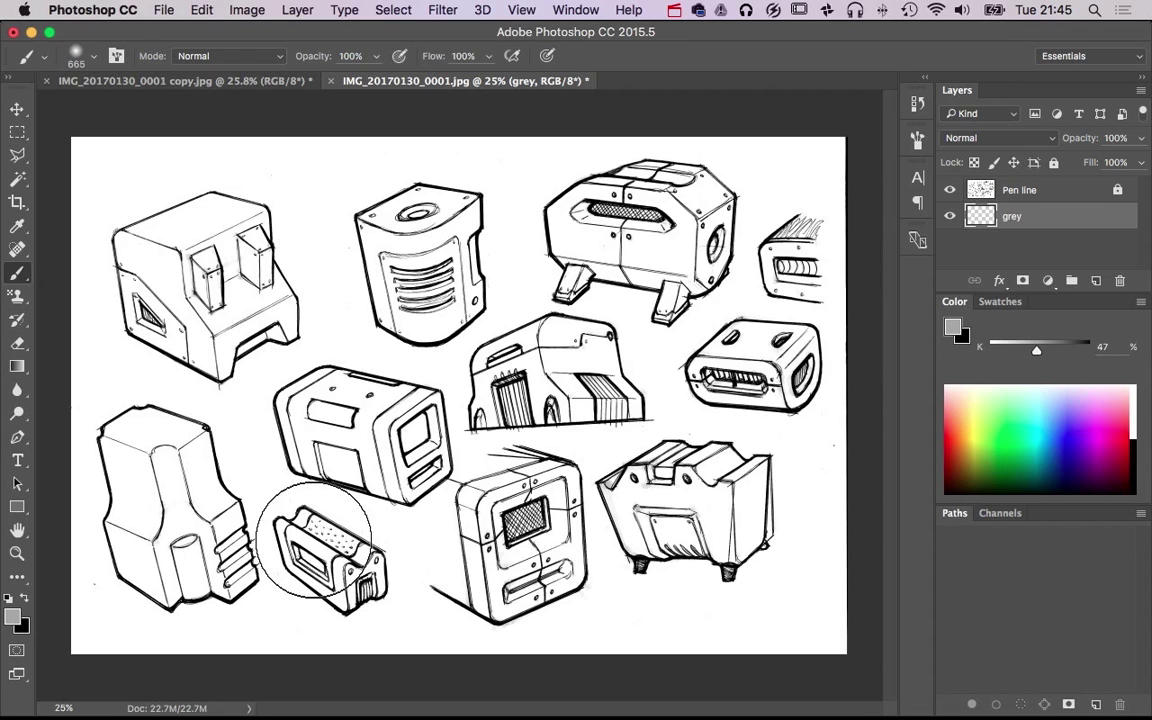
mouse_move(318, 545)
ctrl+alt+mouse_down()
mouse_move(292, 543)
mouse_move(297, 533)
ctrl+alt+mouse_up()
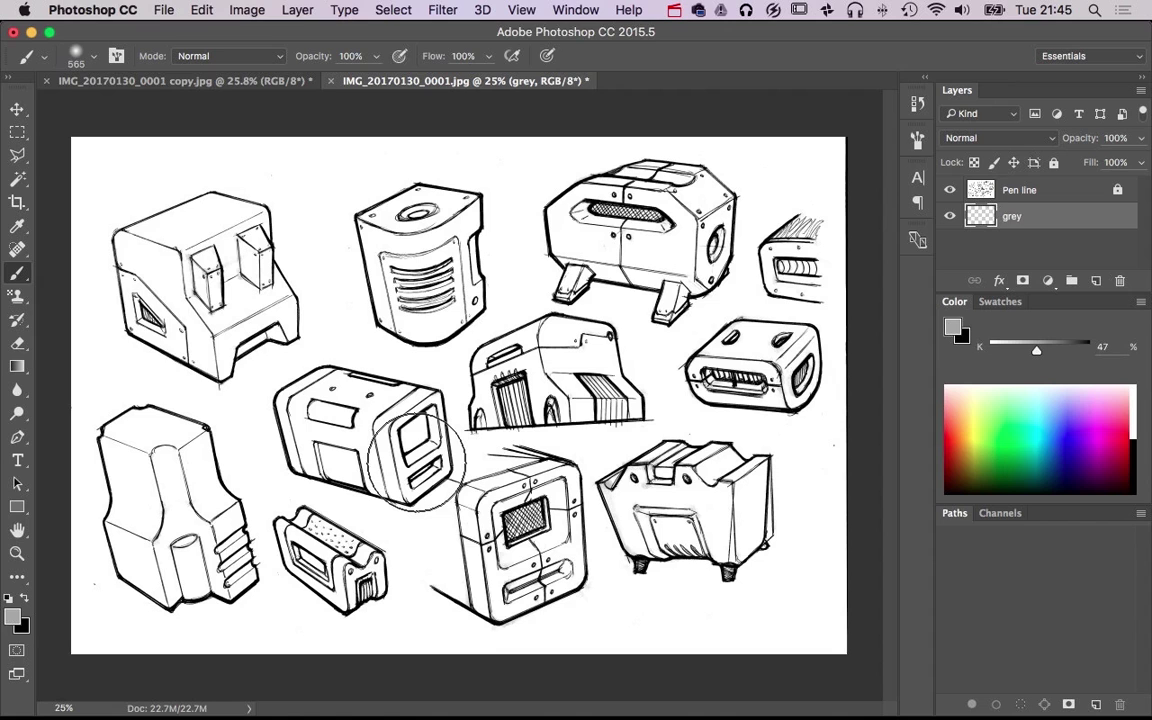
mouse_move(436, 466)
mouse_down()
mouse_move(520, 458)
mouse_move(420, 465)
mouse_move(435, 476)
mouse_move(419, 478)
mouse_move(420, 273)
mouse_move(450, 655)
mouse_move(440, 470)
mouse_move(420, 425)
mouse_move(440, 676)
mouse_move(420, 700)
mouse_move(365, 700)
mouse_move(380, 703)
mouse_move(386, 264)
mouse_move(399, 220)
mouse_up()
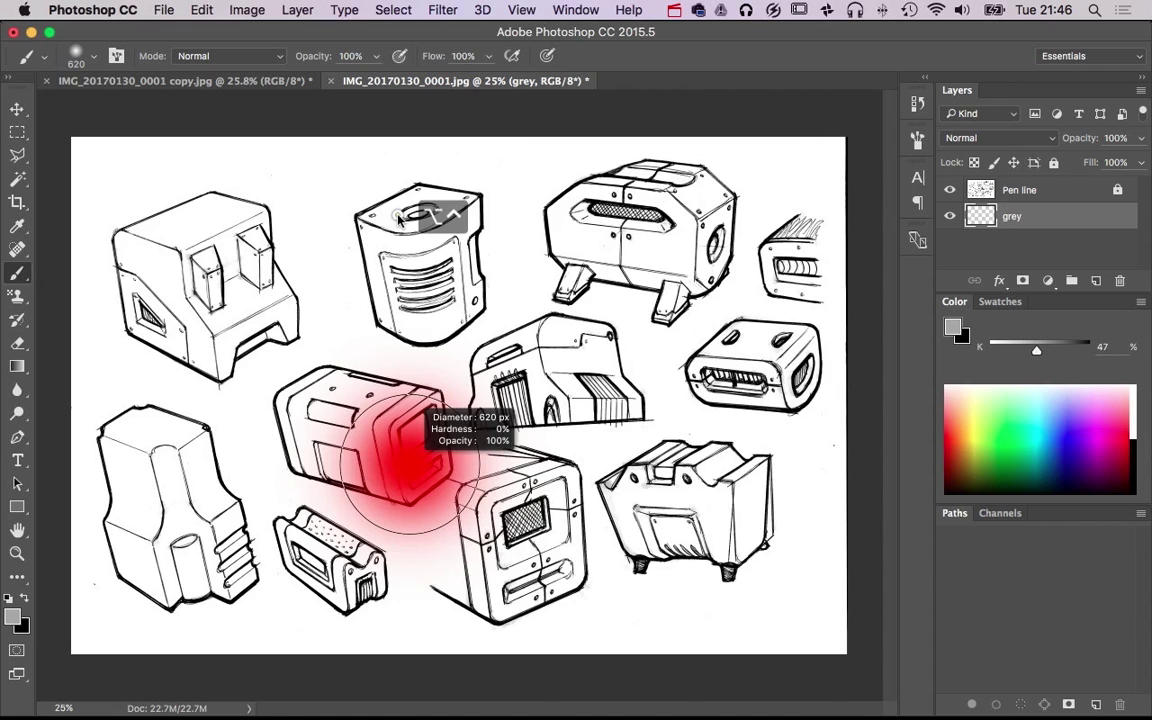
mouse_move(399, 219)
mouse_down()
mouse_move(415, 207)
mouse_move(391, 198)
mouse_up()
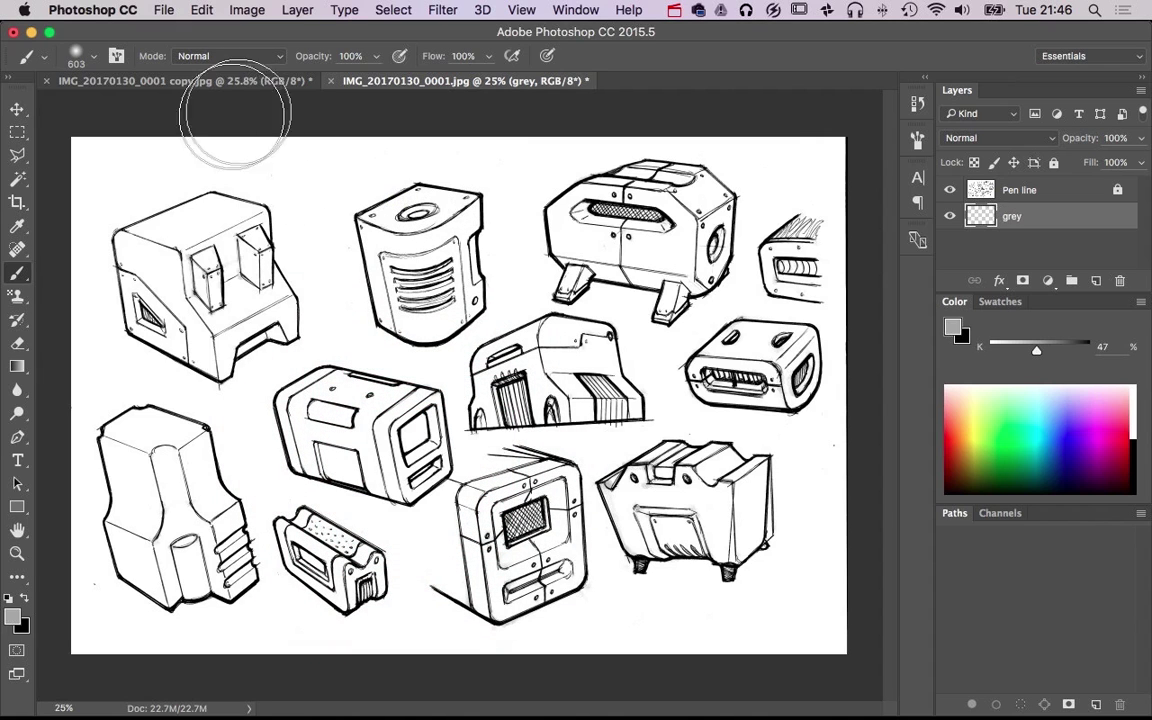
Keep the Grayscale Slider as the colour picker and set the foreground grey to 45% K
click(1140, 302)
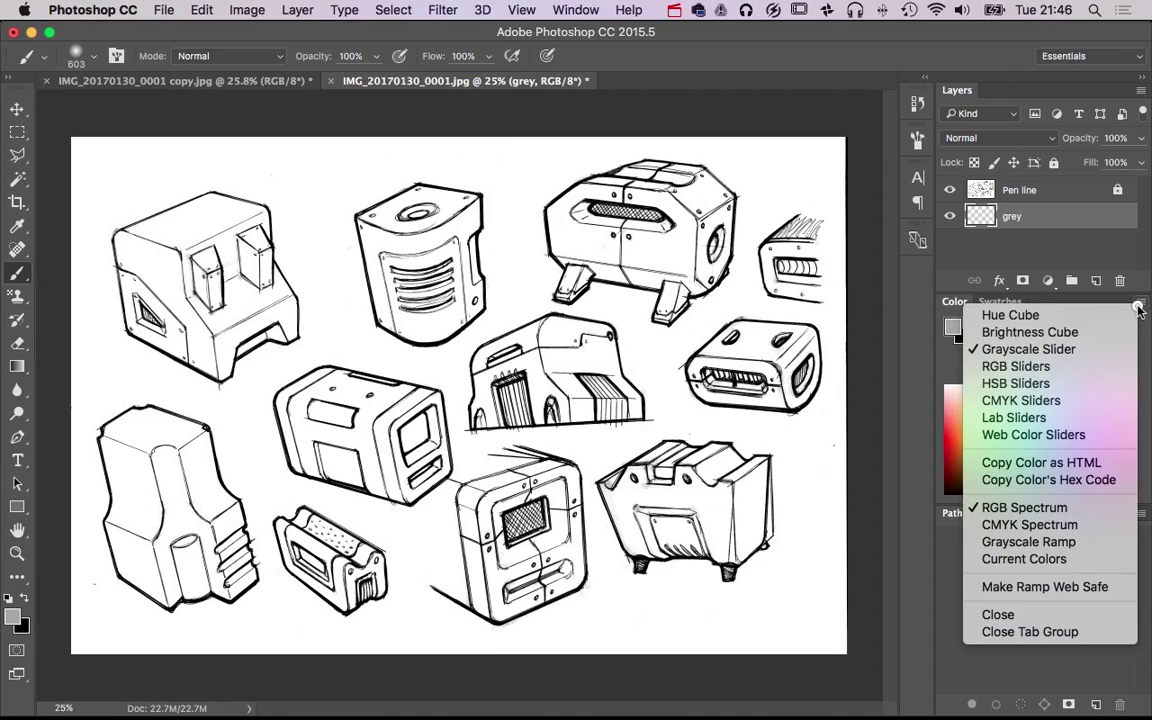
click(1087, 346)
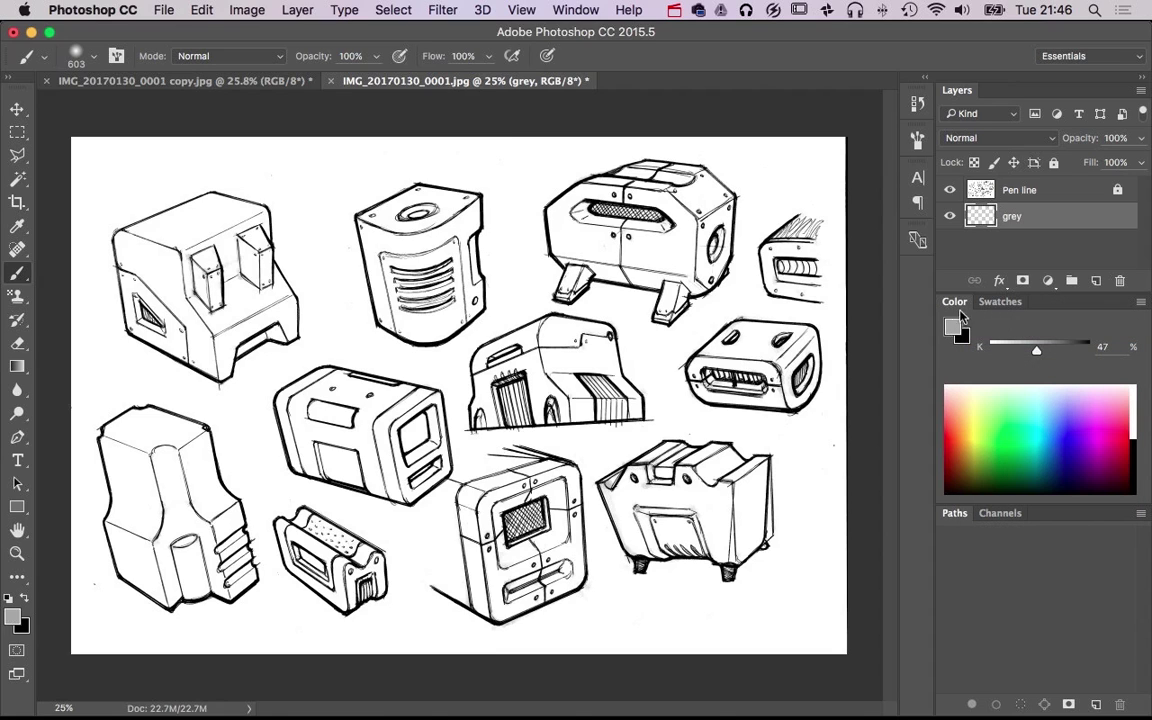
drag(1039, 356, 1036, 356)
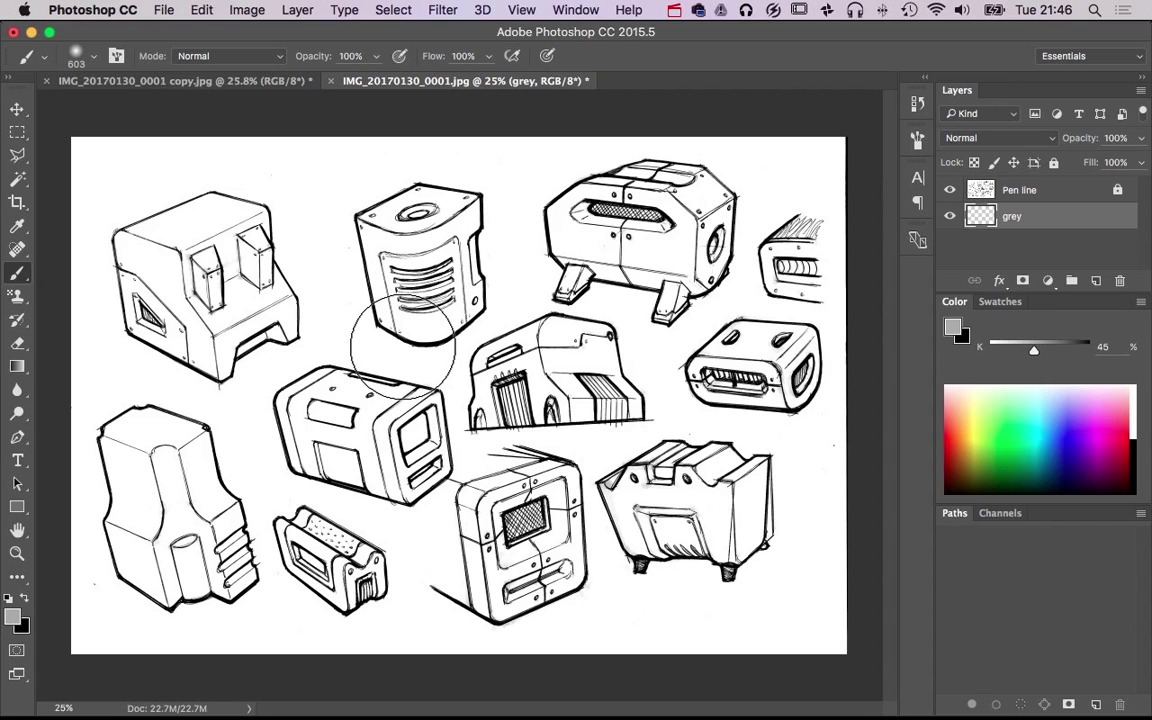
Try brush opacities of 20%, 50% and 78%, and return the opacity to 100%
key(2)
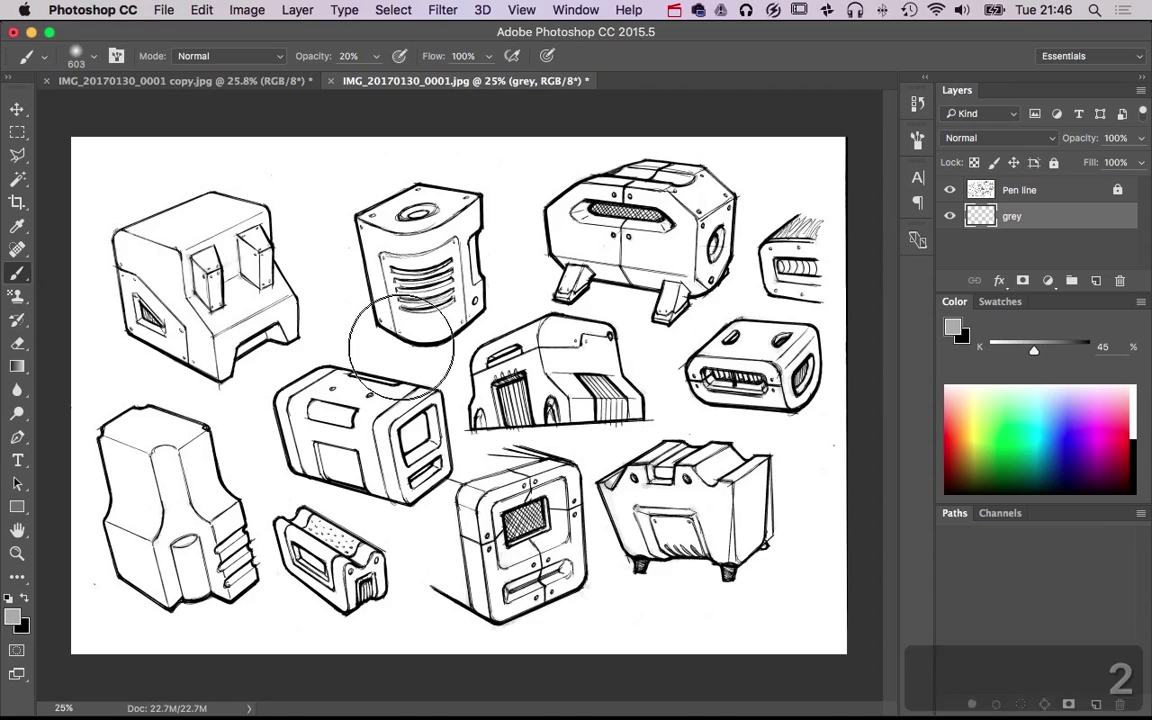
key(5)
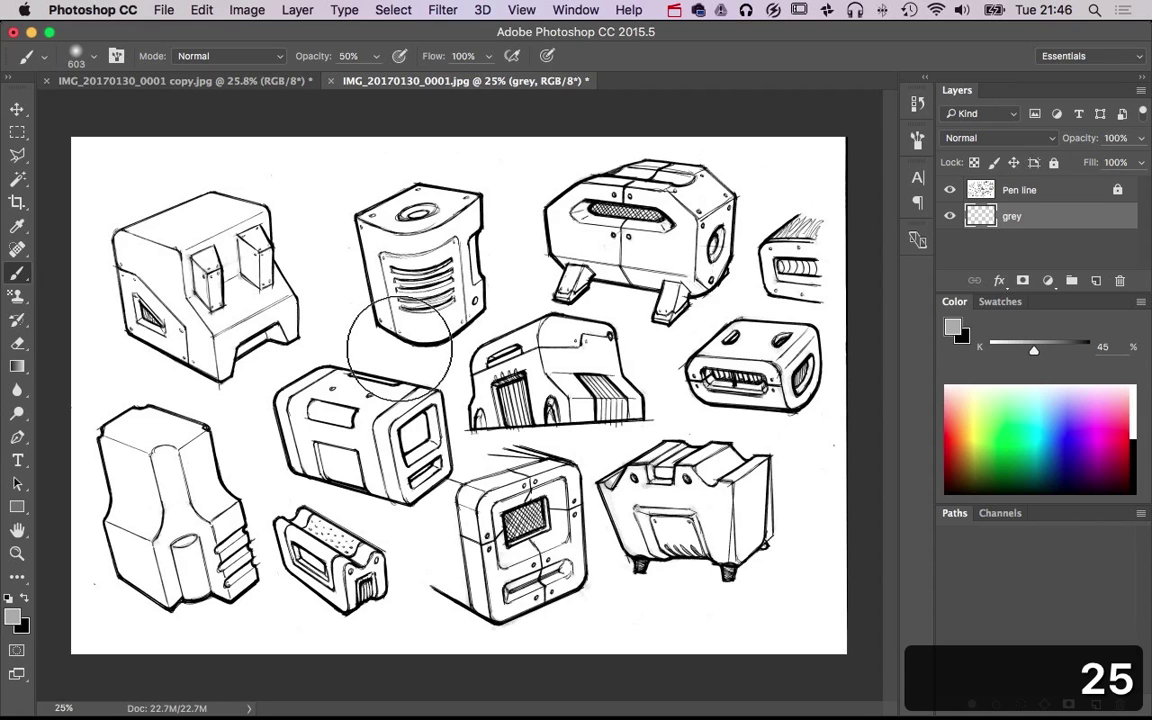
key(7)
key(8)
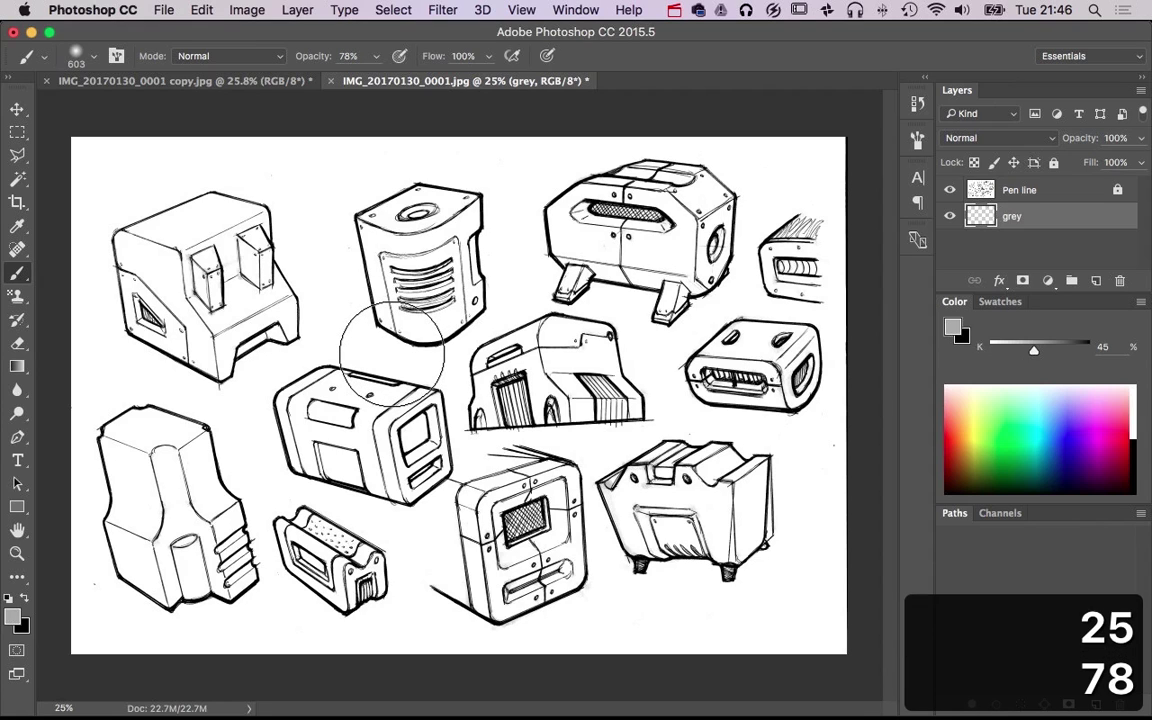
key(0)
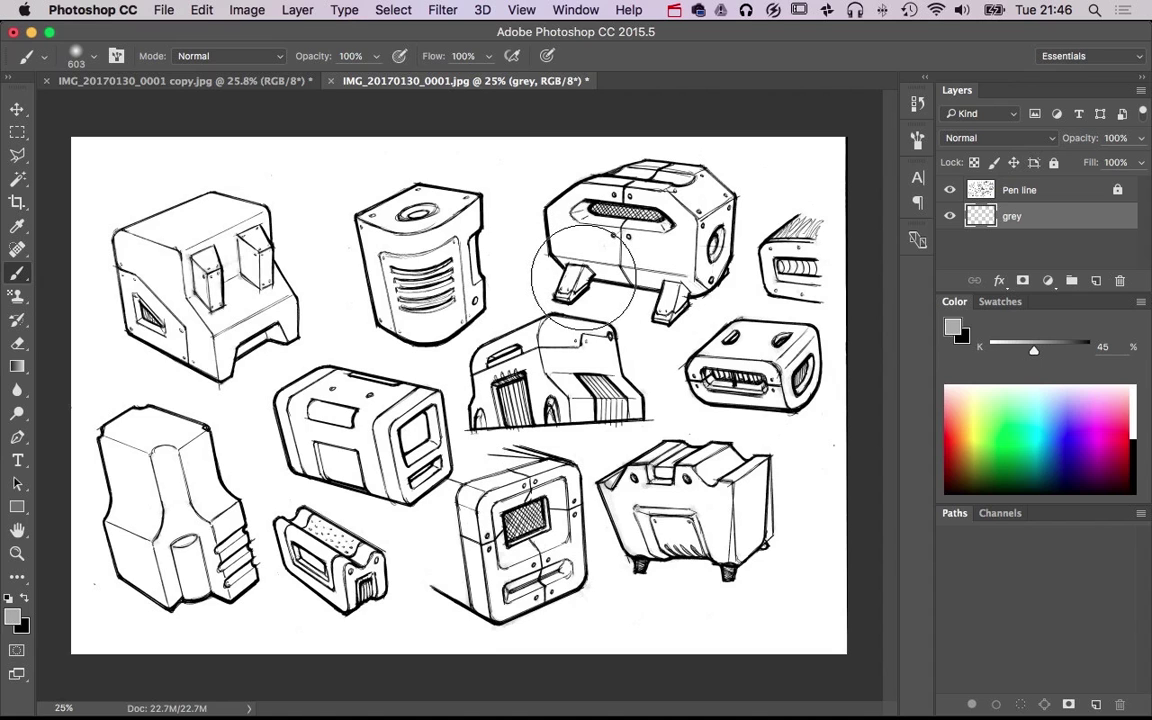
Enlarge the soft brush to 675 px and paint grey over the octagonal box sketch with legs on the grey layer
ctrl+alt+click(587, 280)
mouse_move(587, 280)
mouse_down()
mouse_move(563, 255)
mouse_move(668, 272)
mouse_move(610, 245)
mouse_move(640, 205)
mouse_move(620, 190)
mouse_move(624, 201)
mouse_move(578, 211)
mouse_move(573, 200)
mouse_move(624, 203)
mouse_move(635, 235)
mouse_move(617, 224)
mouse_move(625, 244)
mouse_move(669, 233)
mouse_move(667, 257)
mouse_move(678, 214)
mouse_move(792, 237)
mouse_up()
key(super+space)
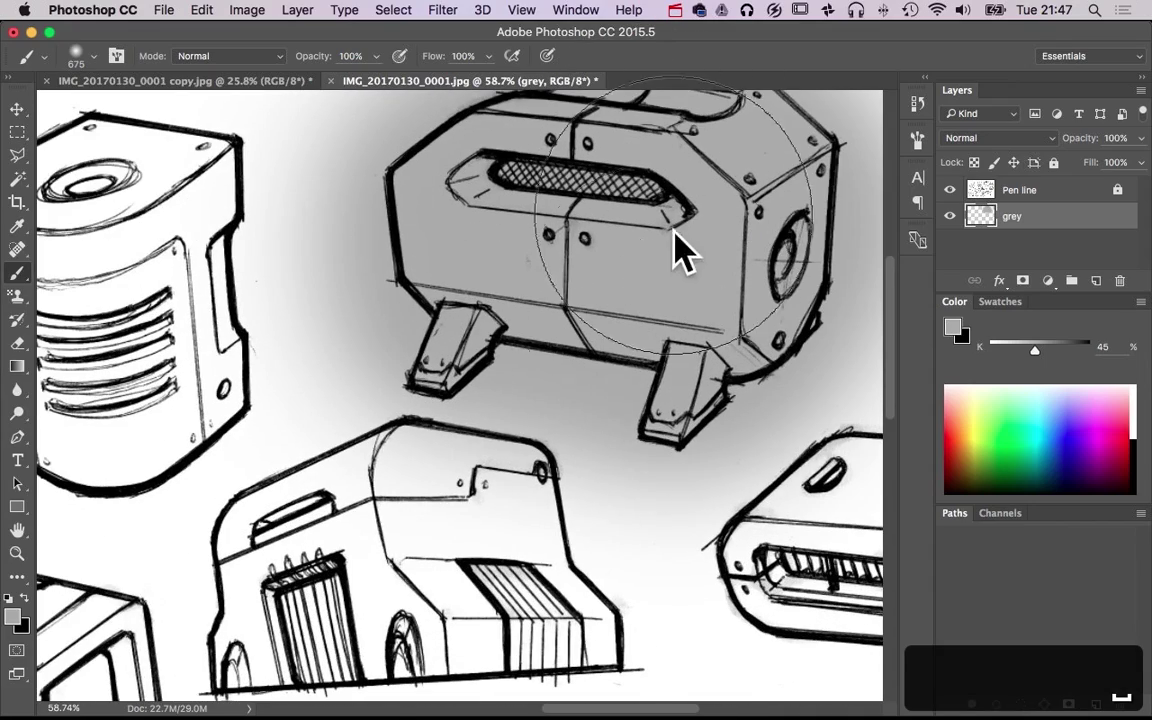
scroll(676, 249, up, 5)
scroll(676, 249, left, 3)
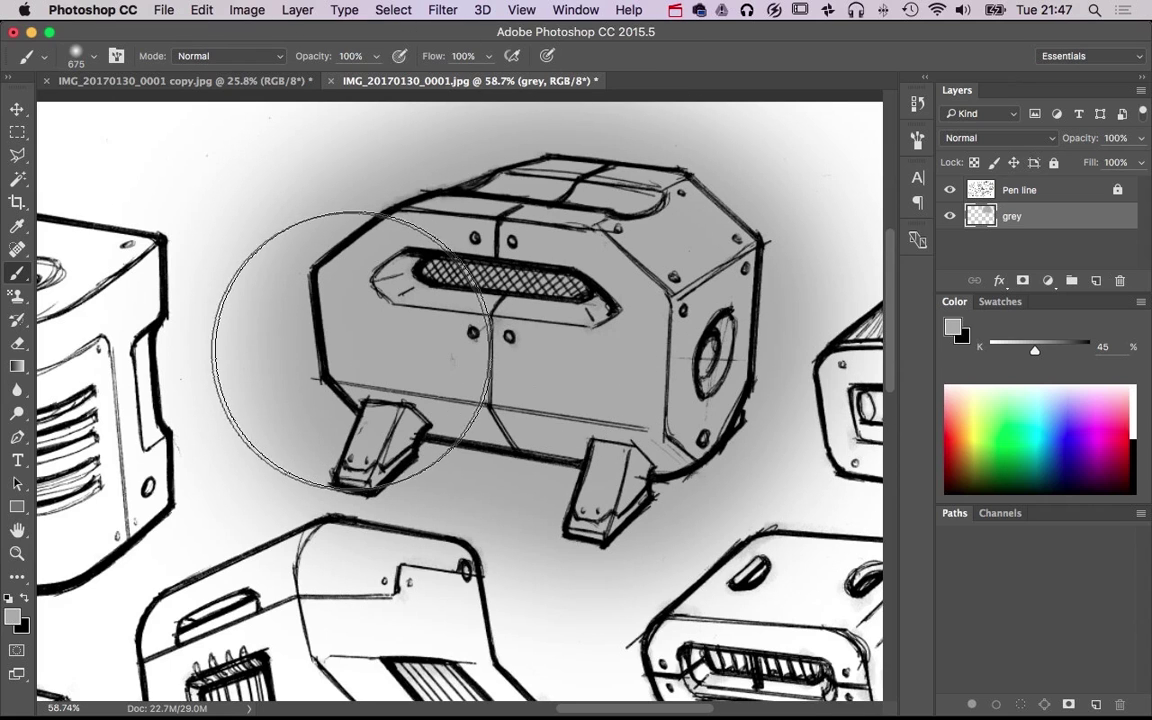
alt+super+click(624, 342)
alt+super+click(624, 342)
alt+super+click(623, 341)
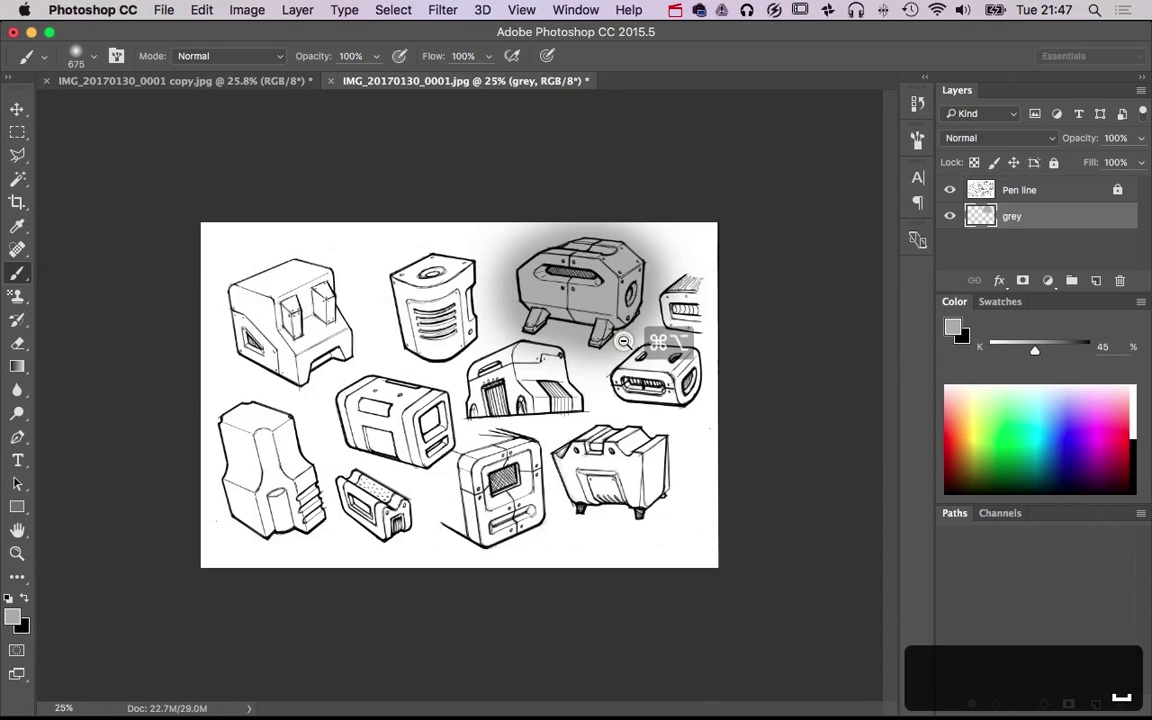
Clear the grey from the front strip of the octagonal box's top face with a Polygonal Lasso selection, and deselect
alt+super+click(623, 341)
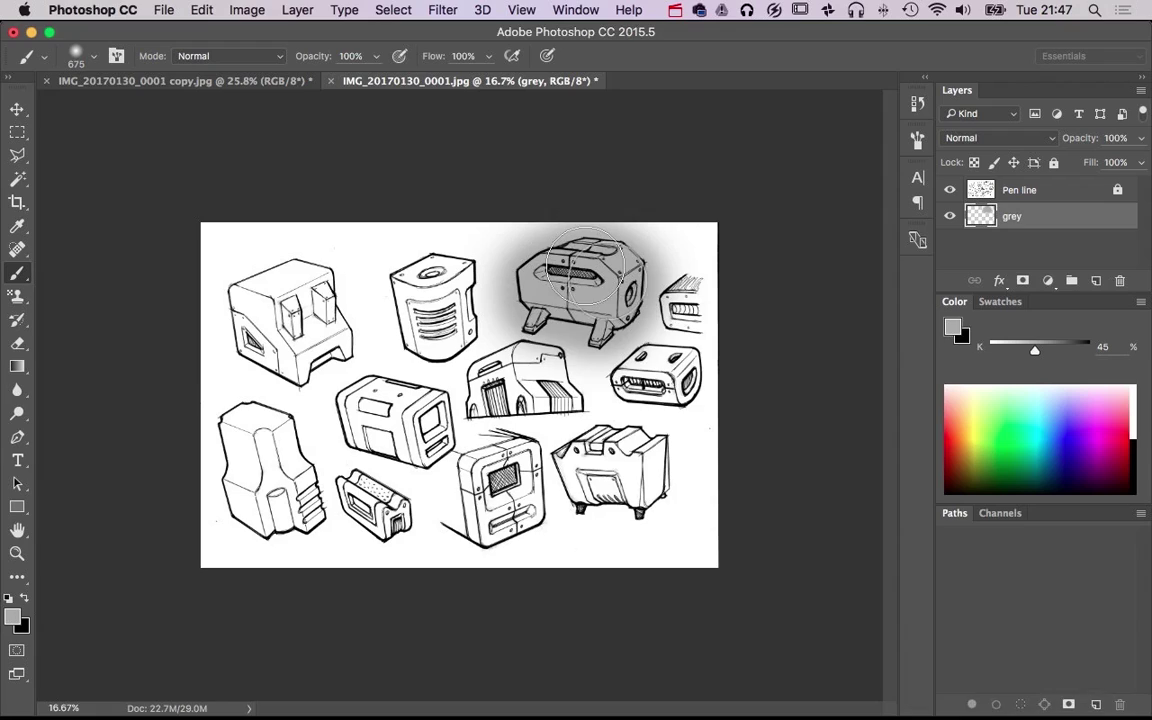
drag(585, 278, 722, 300)
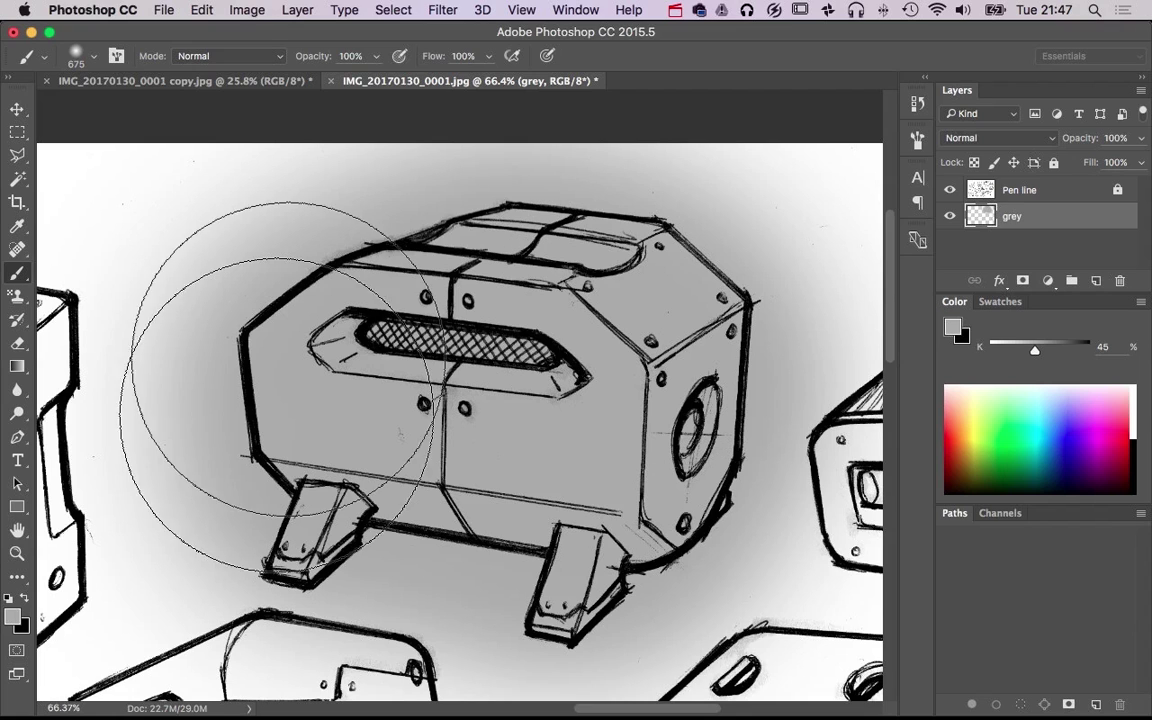
click(18, 156)
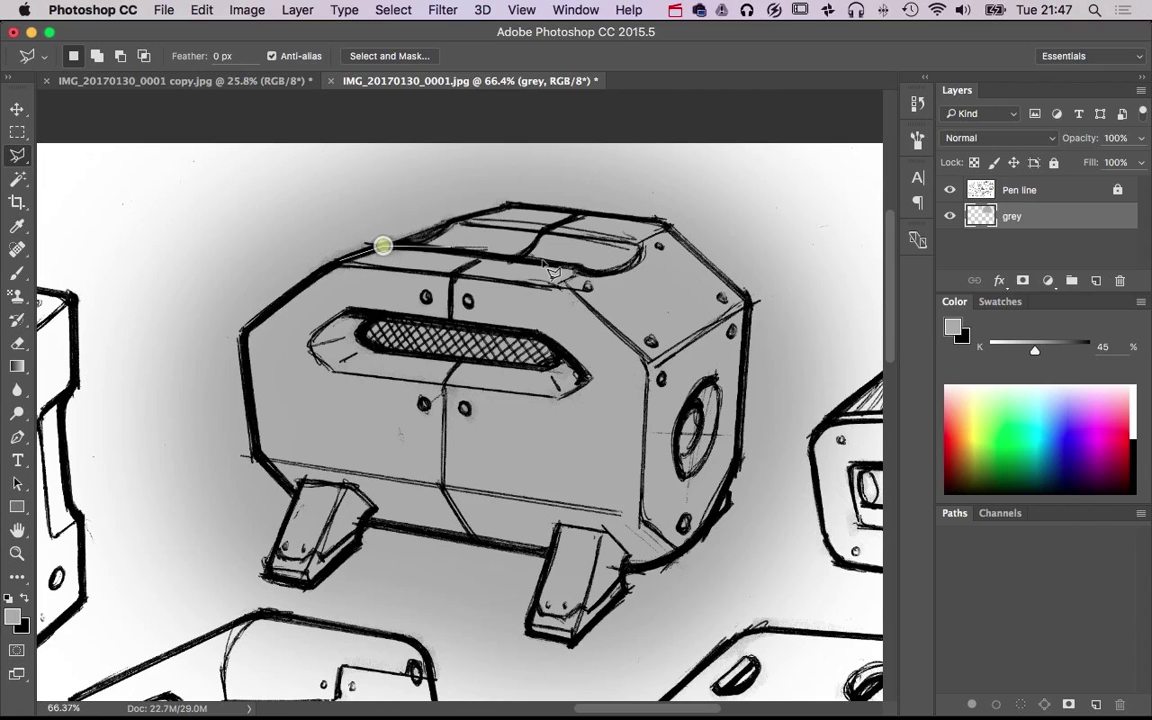
click(581, 270)
double_click(555, 285)
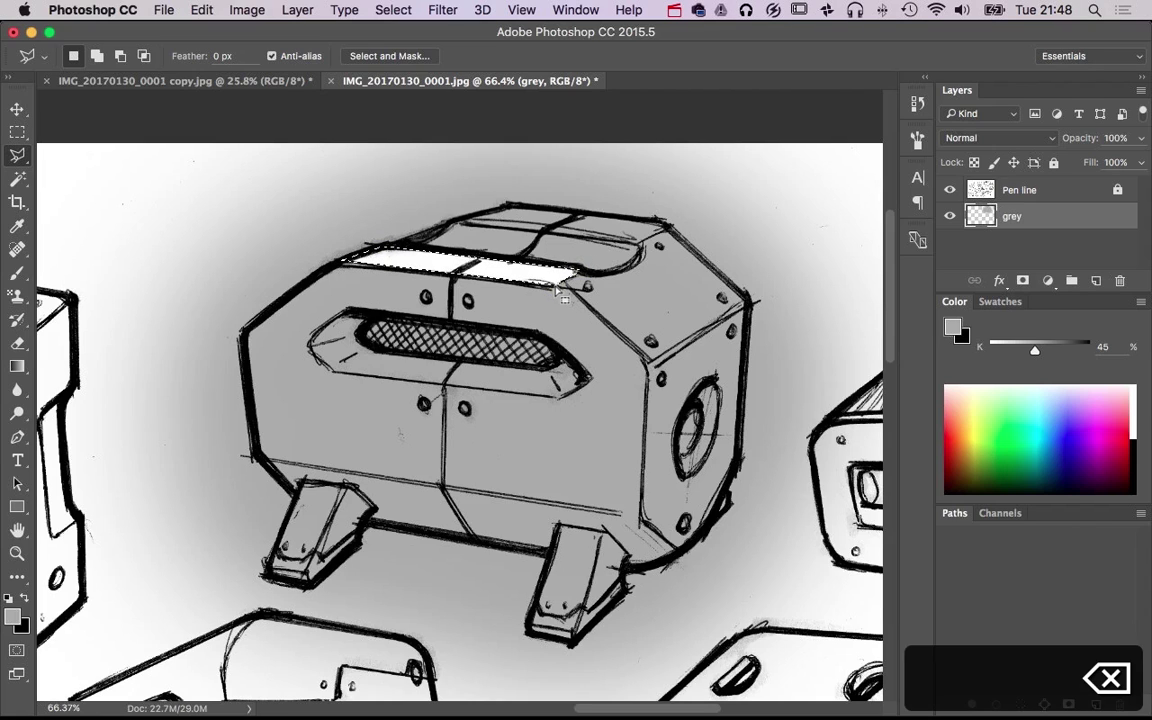
key(super+d)
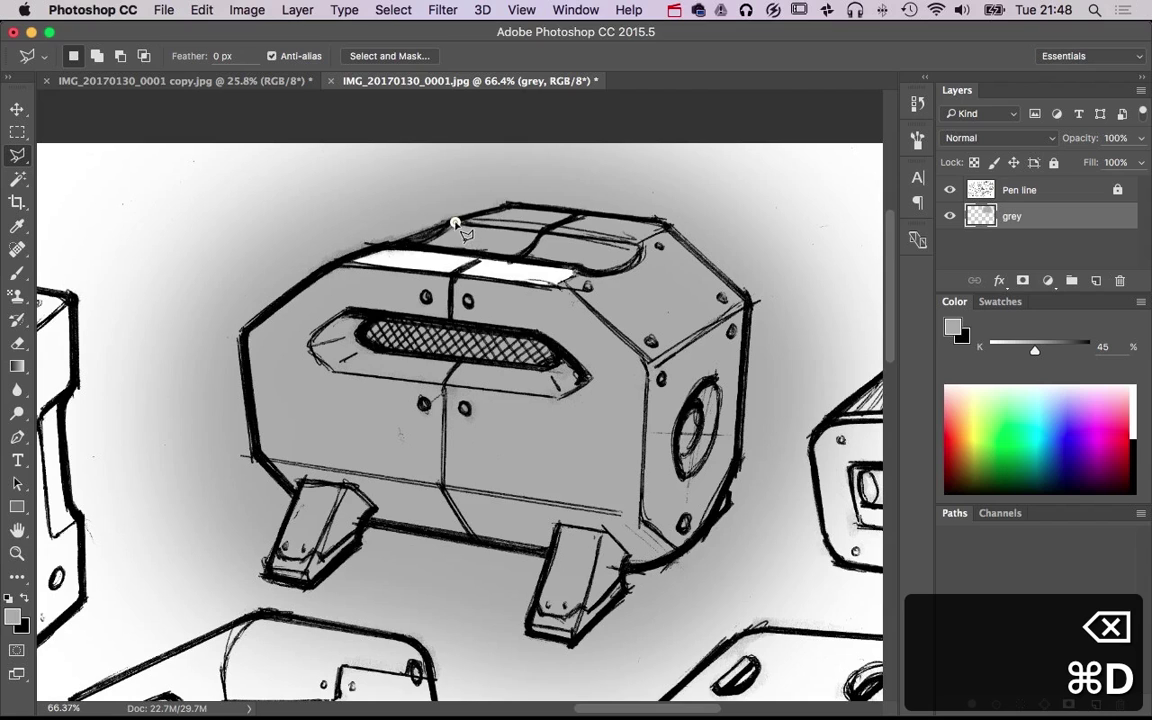
Select the rear strip of the box's top face with straight lasso edges, delete its grey, and deselect
click(641, 245)
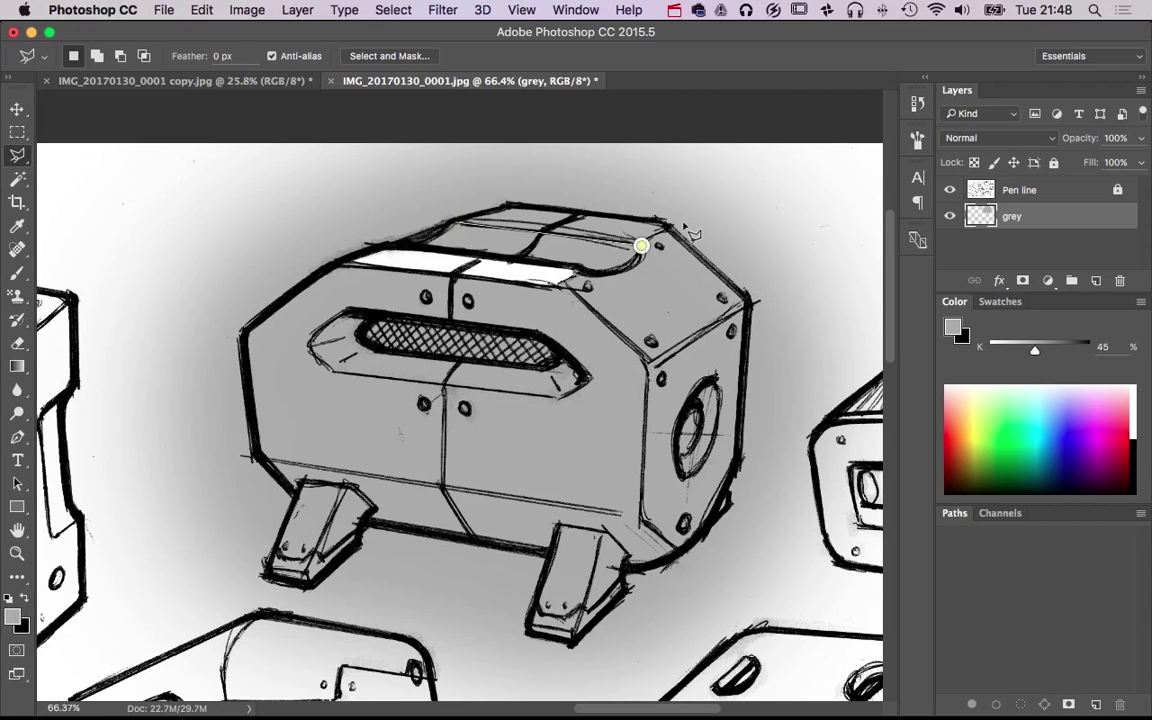
key(Escape)
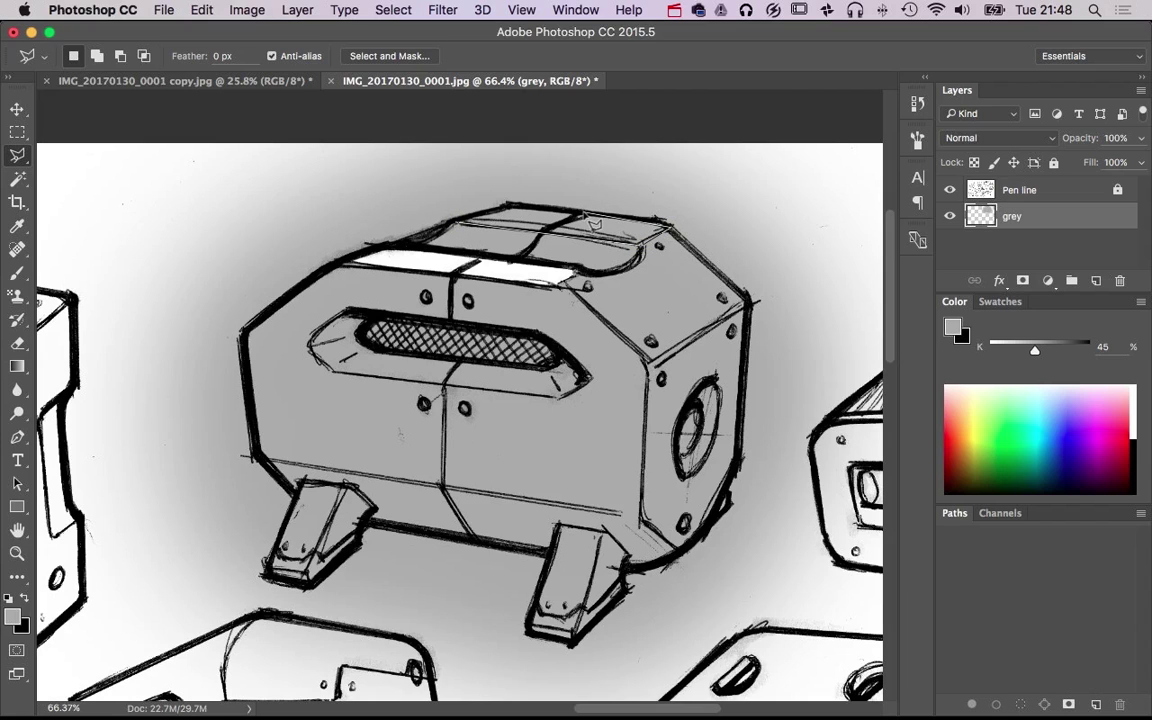
click(510, 204)
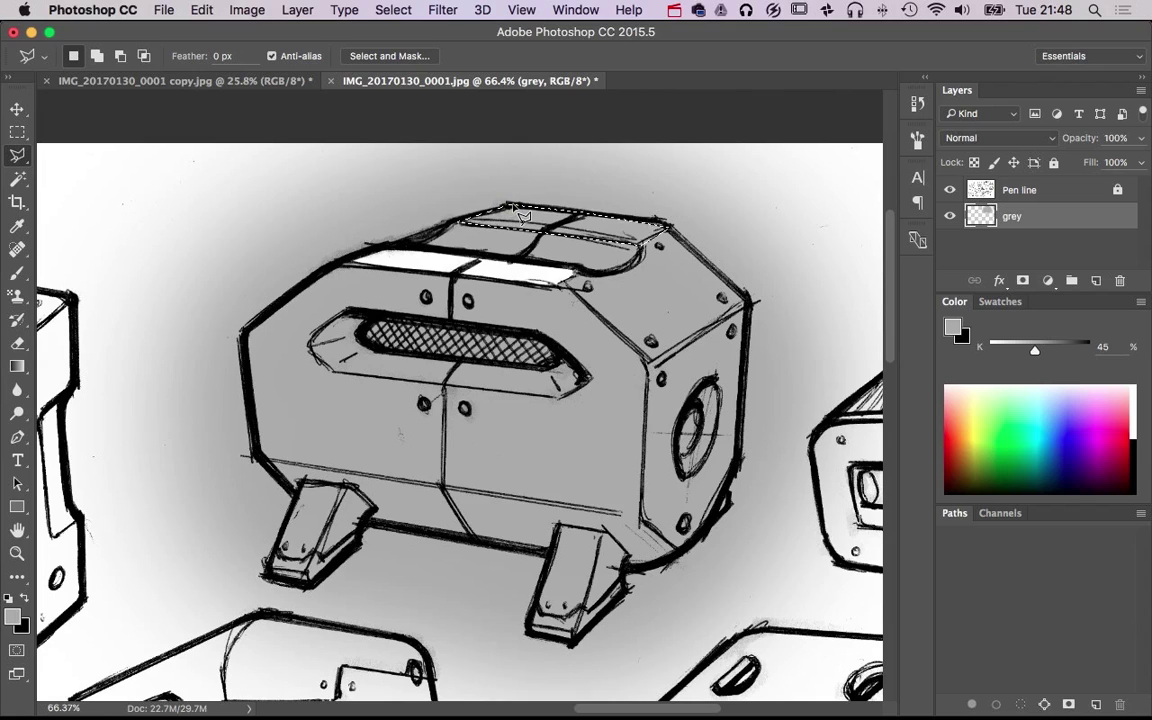
key(BackSpace)
key(super+d)
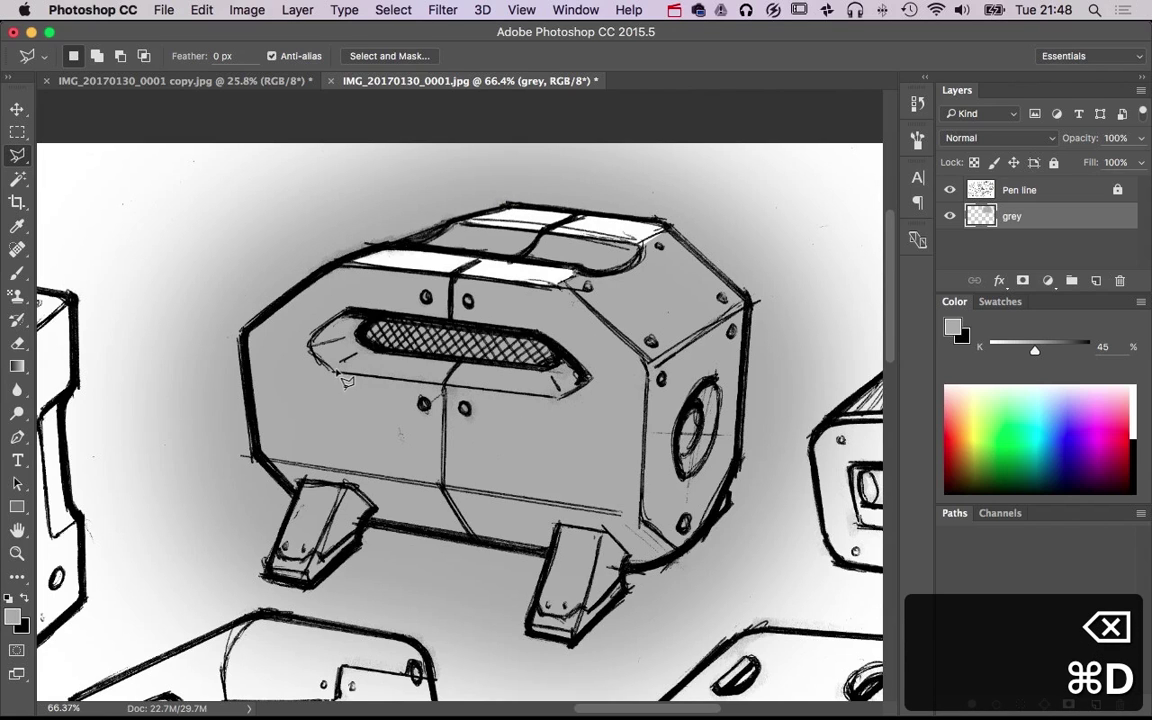
Outline the lower bevel of the grille recess, including its right-hand corner, delete the grey inside, and deselect
click(337, 371)
click(355, 357)
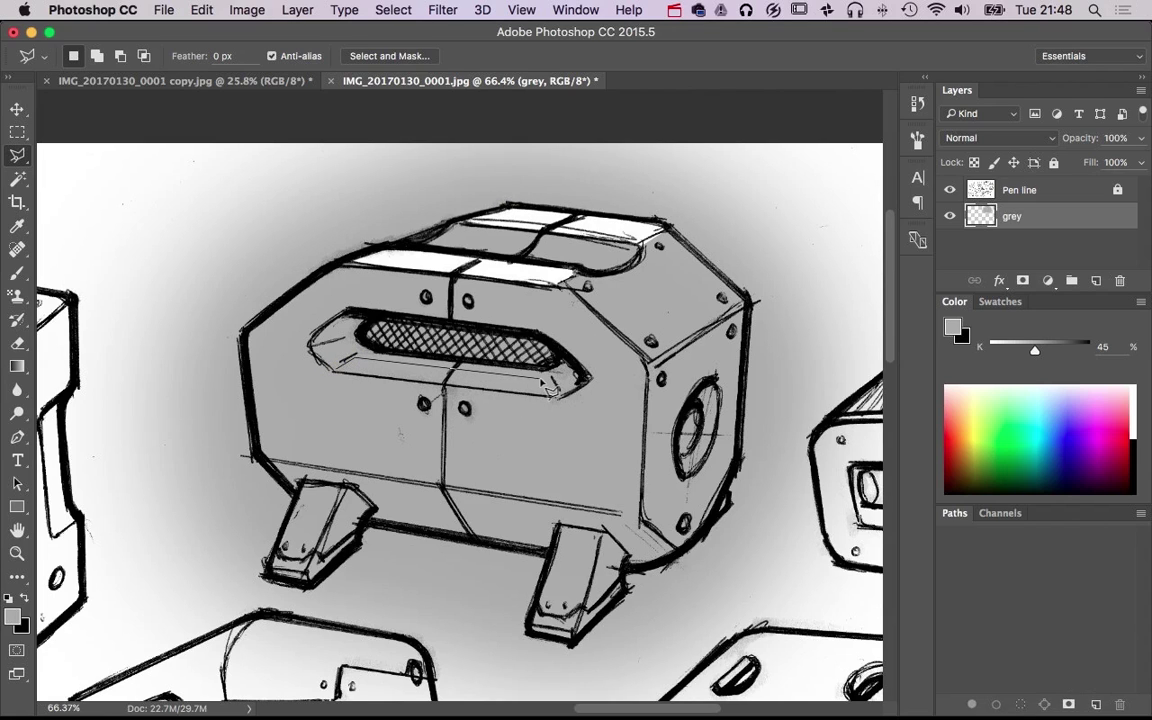
click(550, 380)
click(558, 379)
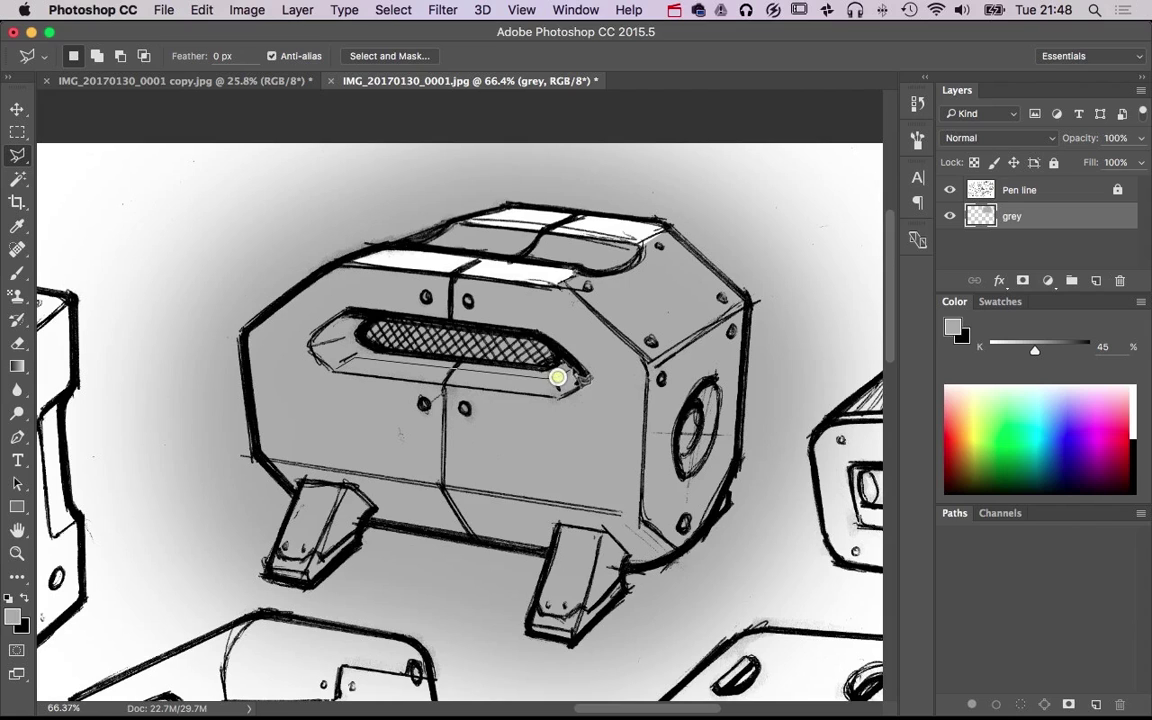
click(571, 366)
click(589, 380)
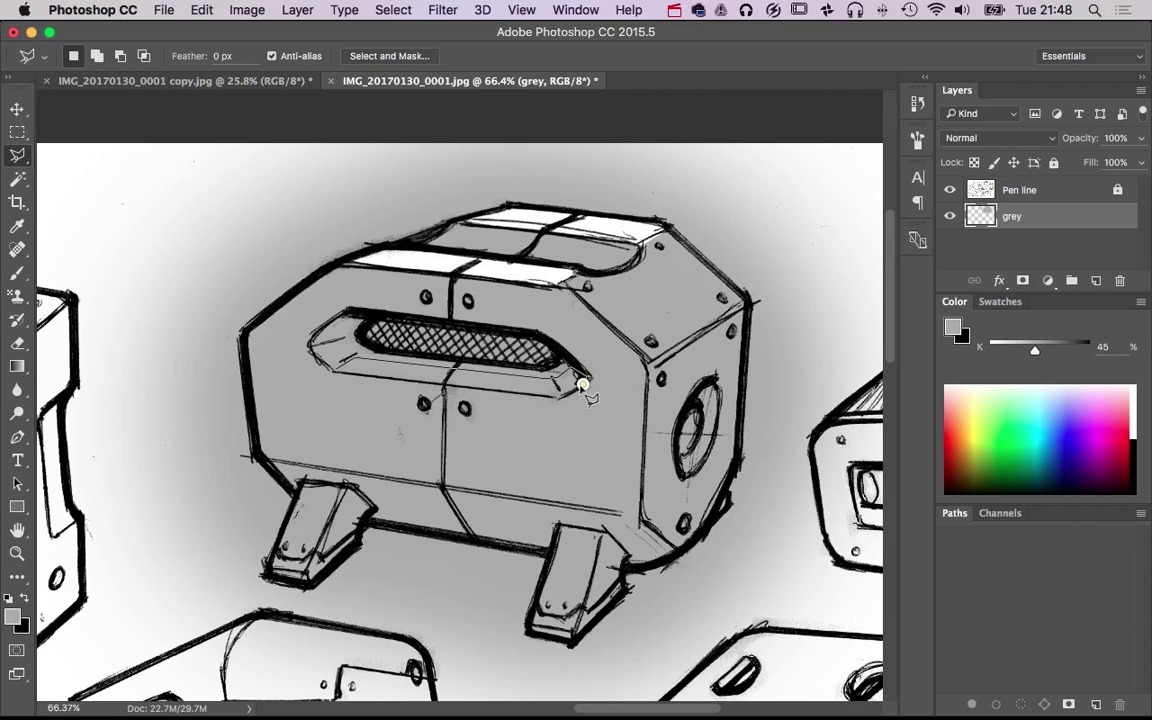
click(557, 398)
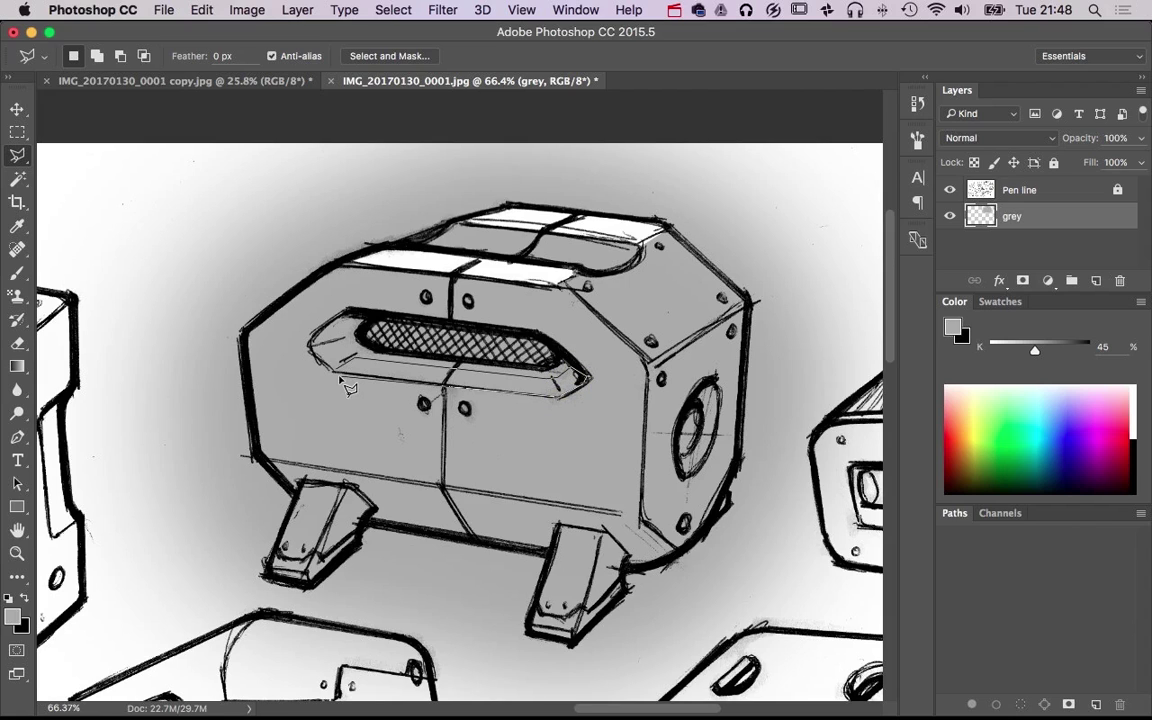
click(337, 373)
key(BackSpace)
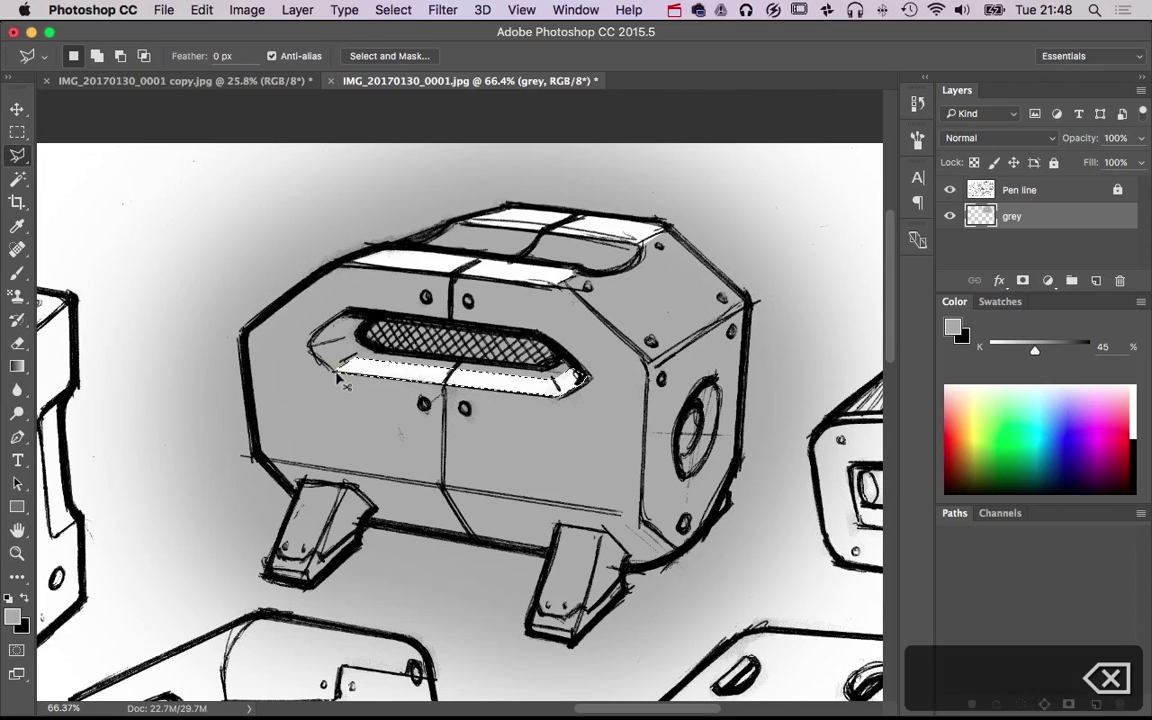
key(super+d)
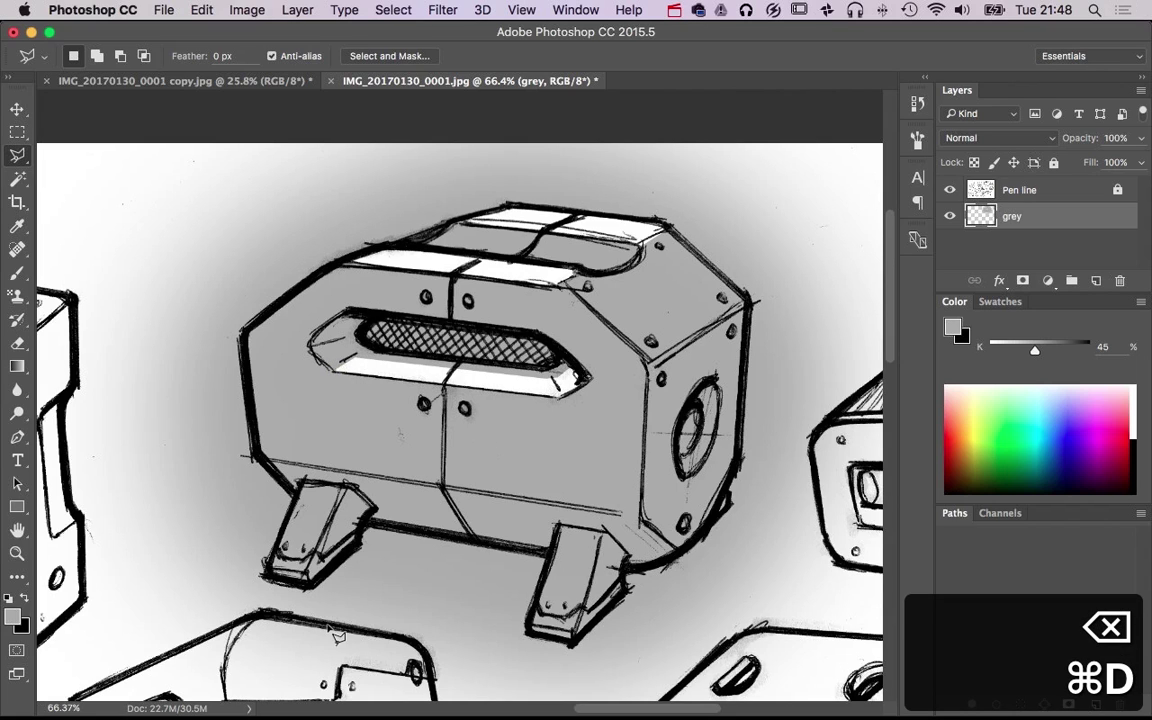
Lasso the front face of the box's left leg below its top shadow band and delete the grey there
click(300, 497)
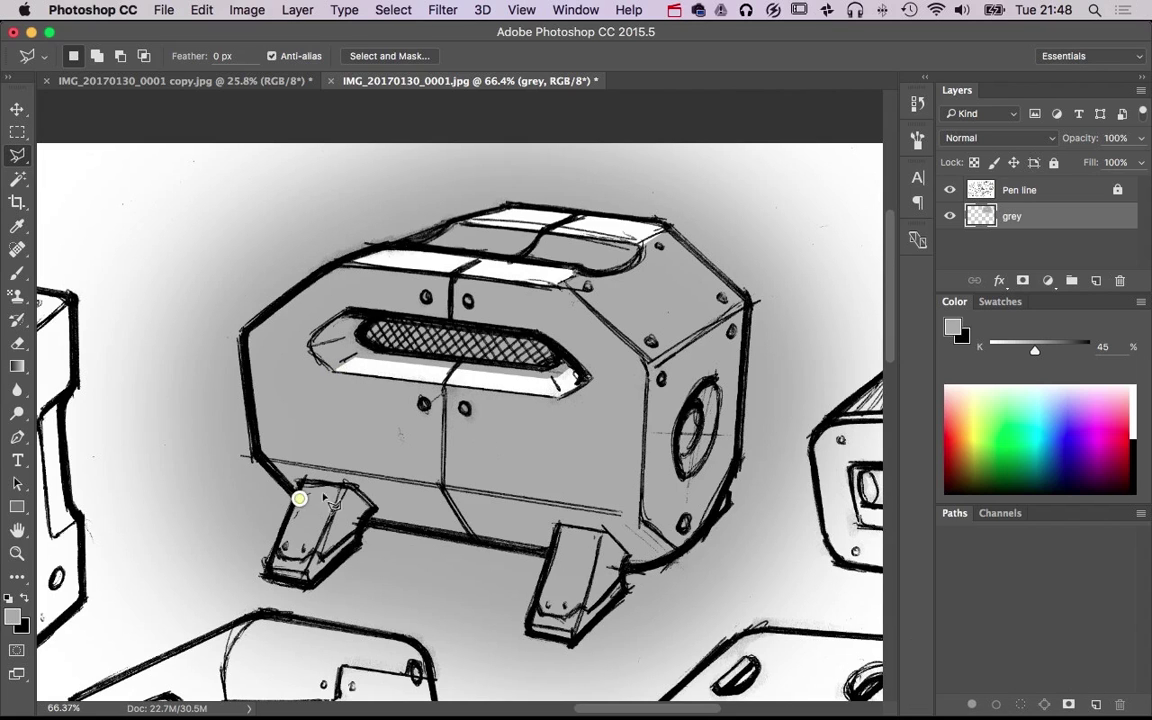
click(338, 505)
click(317, 555)
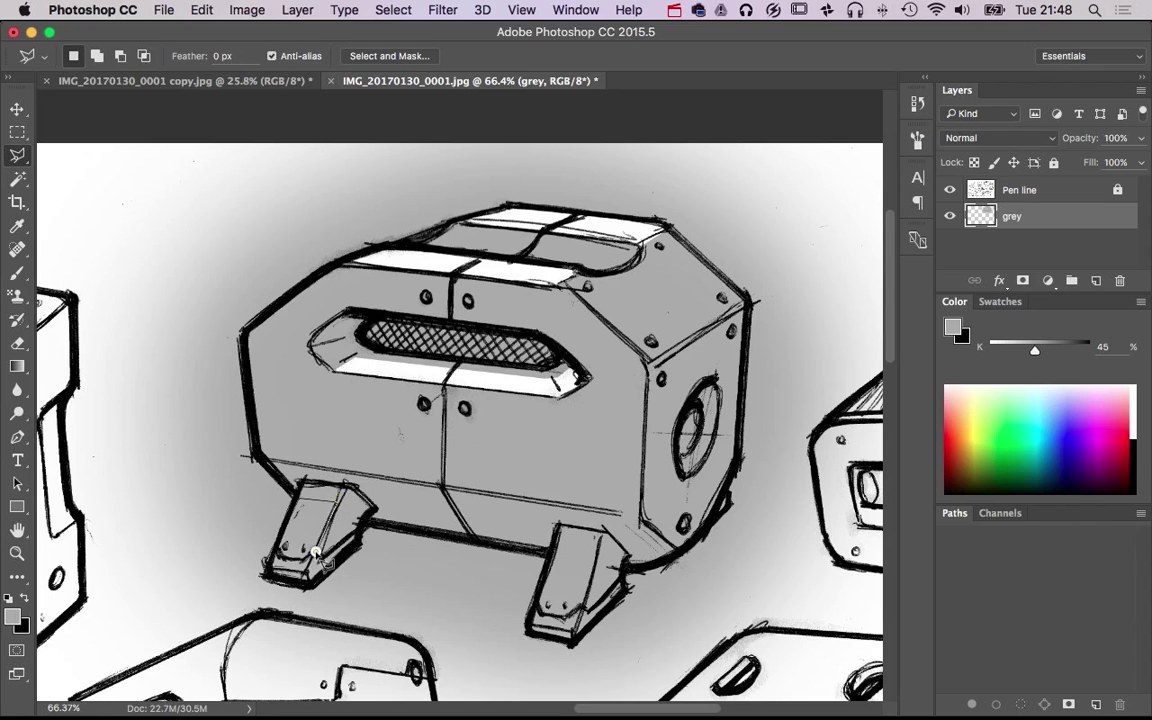
click(304, 562)
click(292, 563)
click(282, 557)
double_click(275, 547)
click(277, 553)
key(BackSpace)
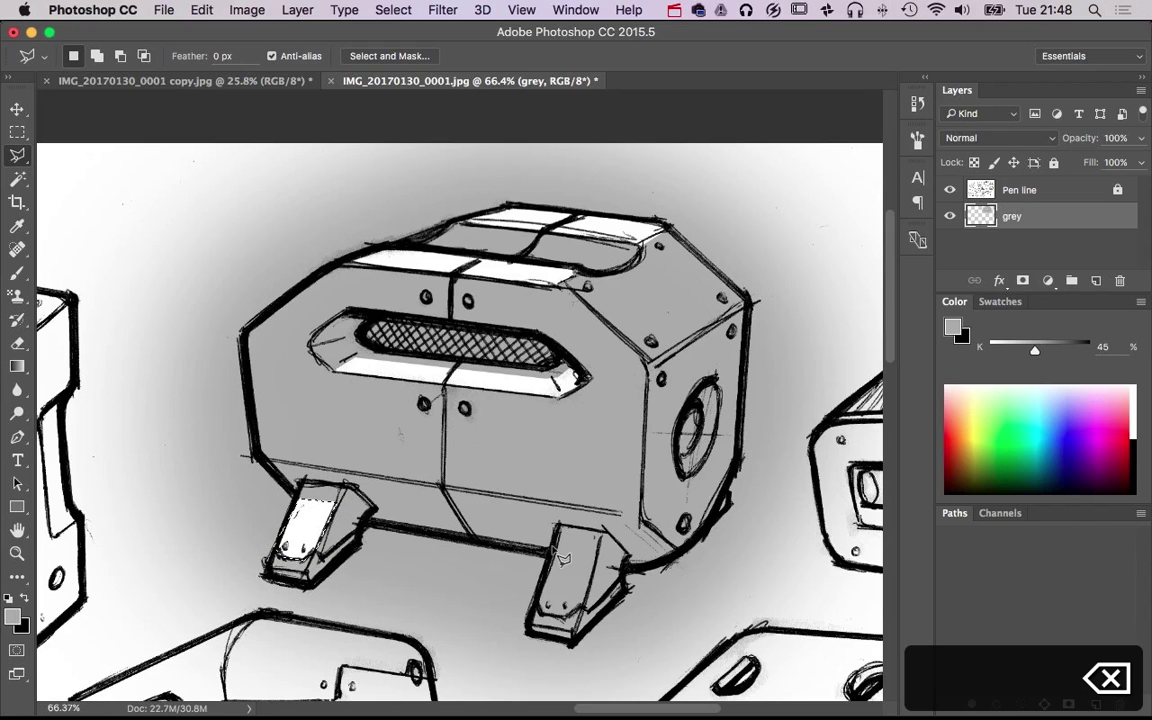
Lasso the front face of the box's right leg below its top shadow band, delete the grey, and deselect
click(553, 546)
click(598, 551)
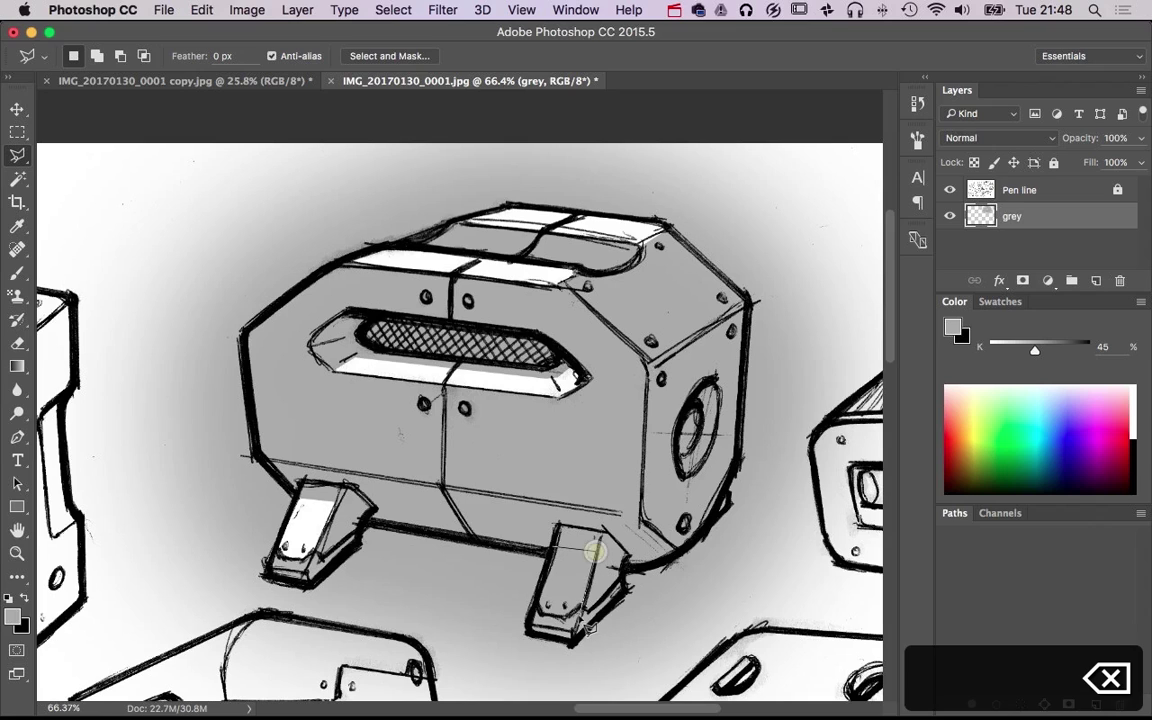
click(582, 606)
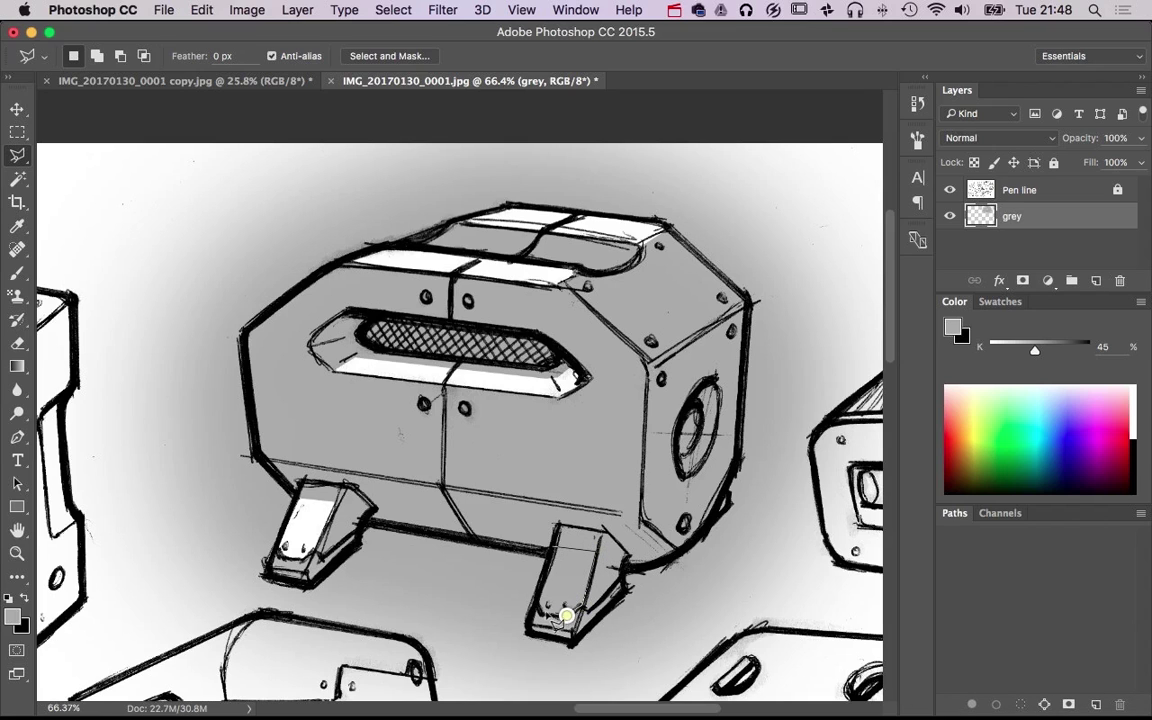
click(535, 602)
click(553, 546)
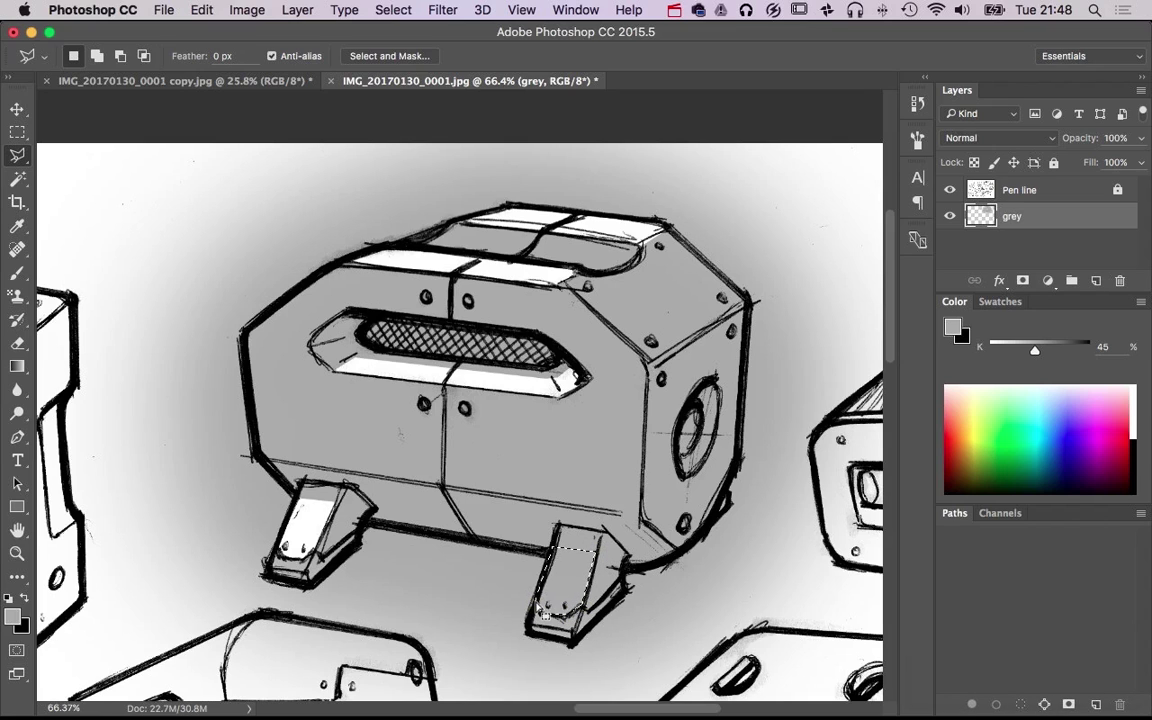
key(BackSpace)
key(super+d)
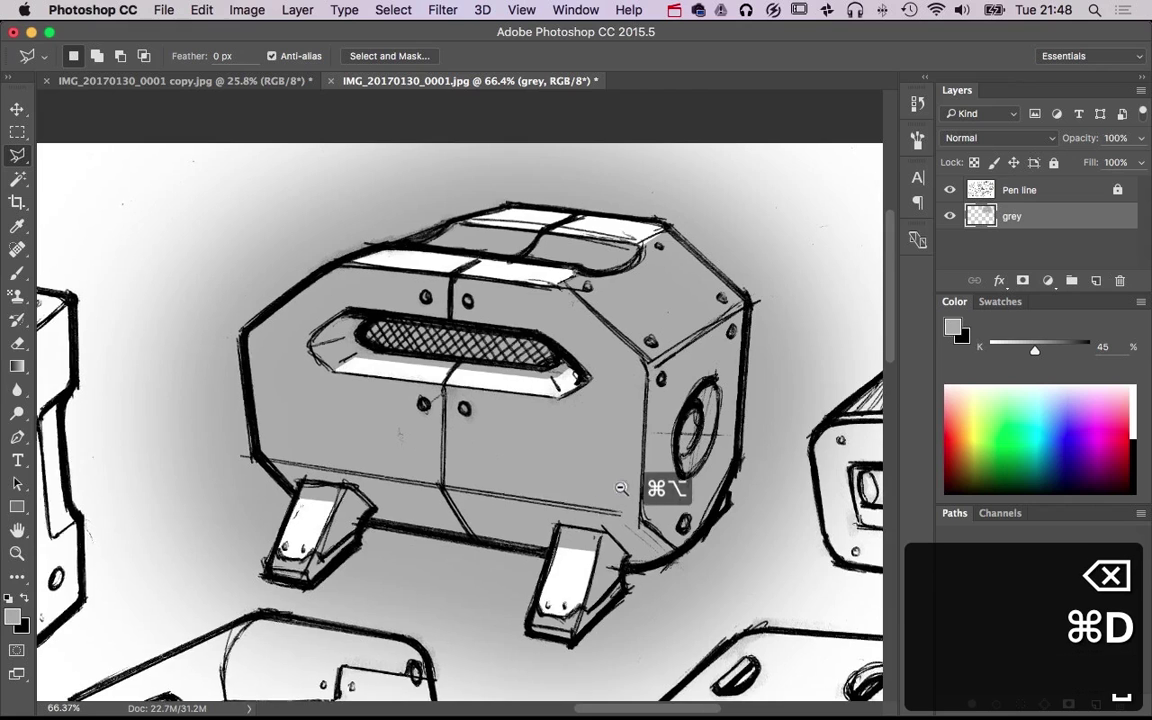
Examine the box's cut-out highlights close up and in the context of the whole sketch sheet
drag(636, 482, 618, 506)
scroll(620, 508, up, 2)
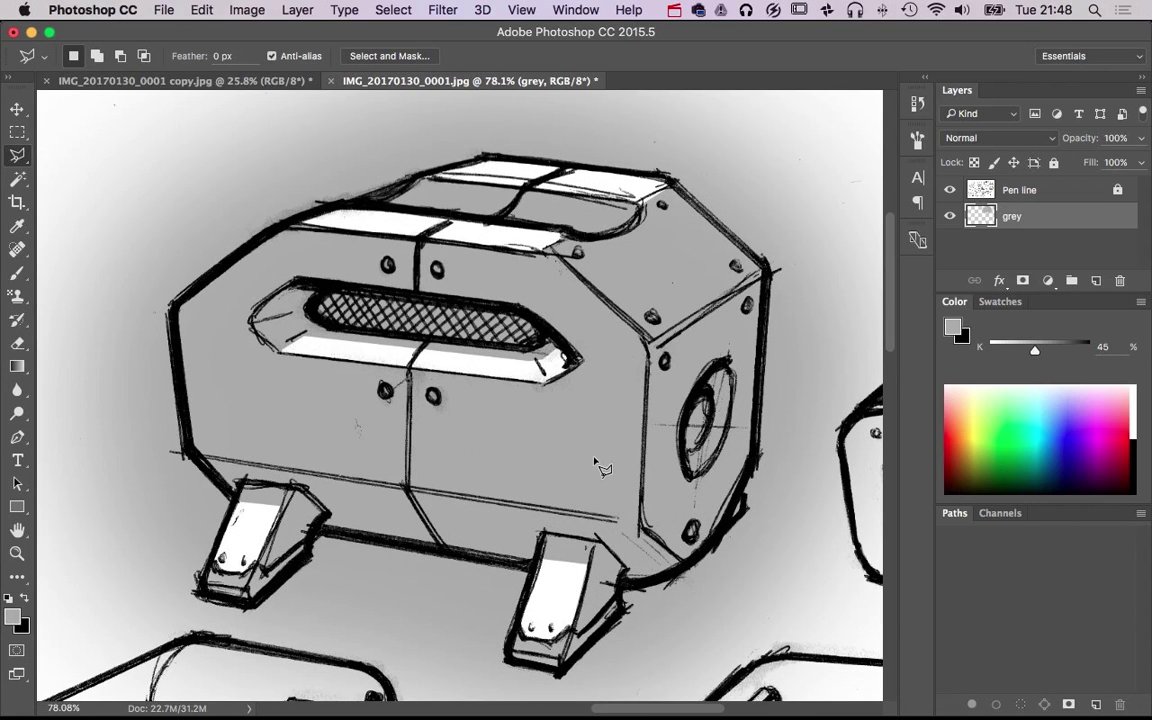
key(space)
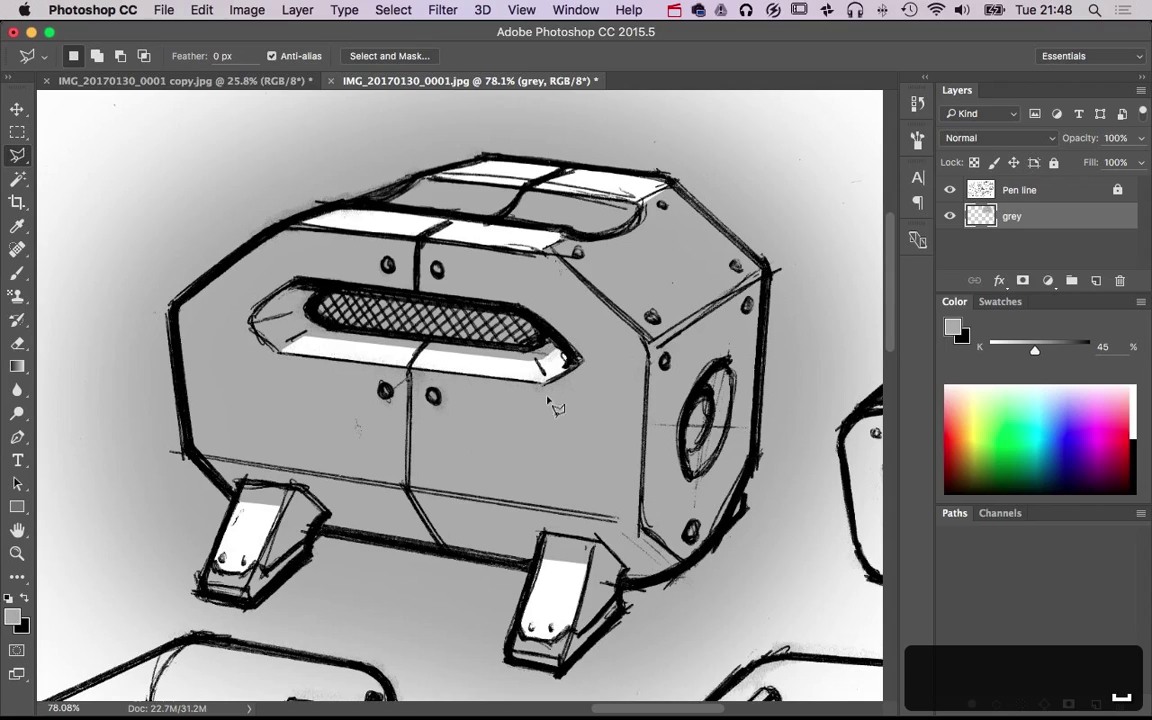
scroll(549, 404, down, 5)
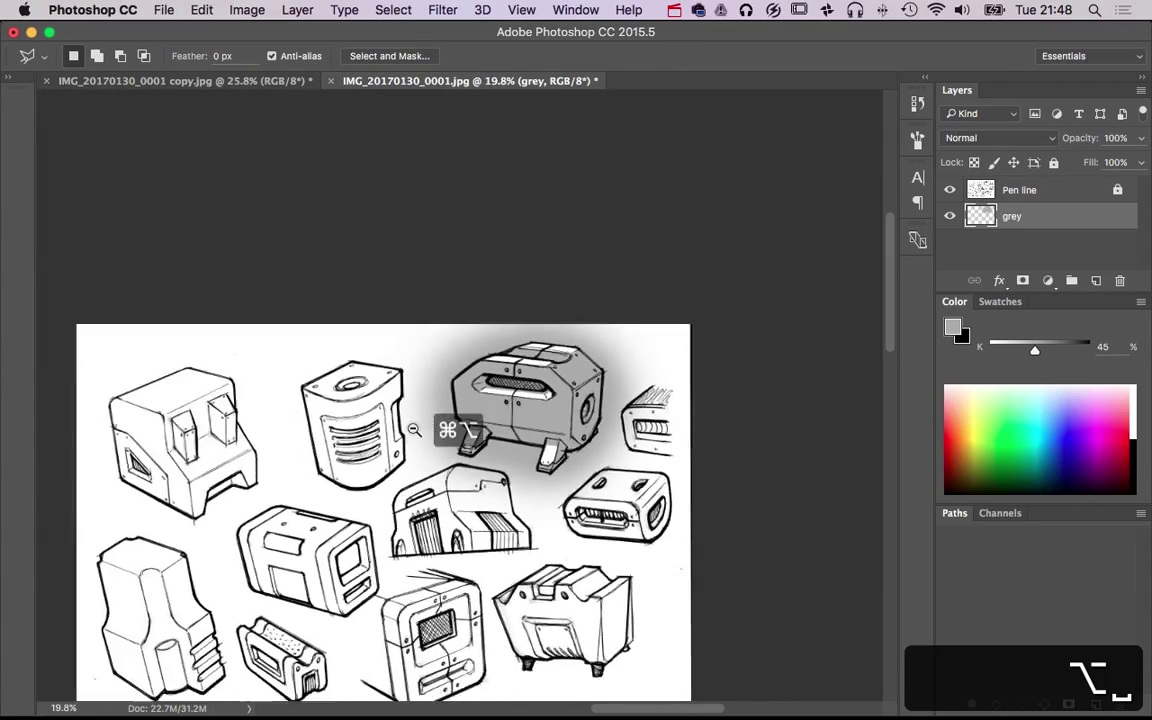
scroll(413, 430, down, 3)
scroll(430, 420, up, 3)
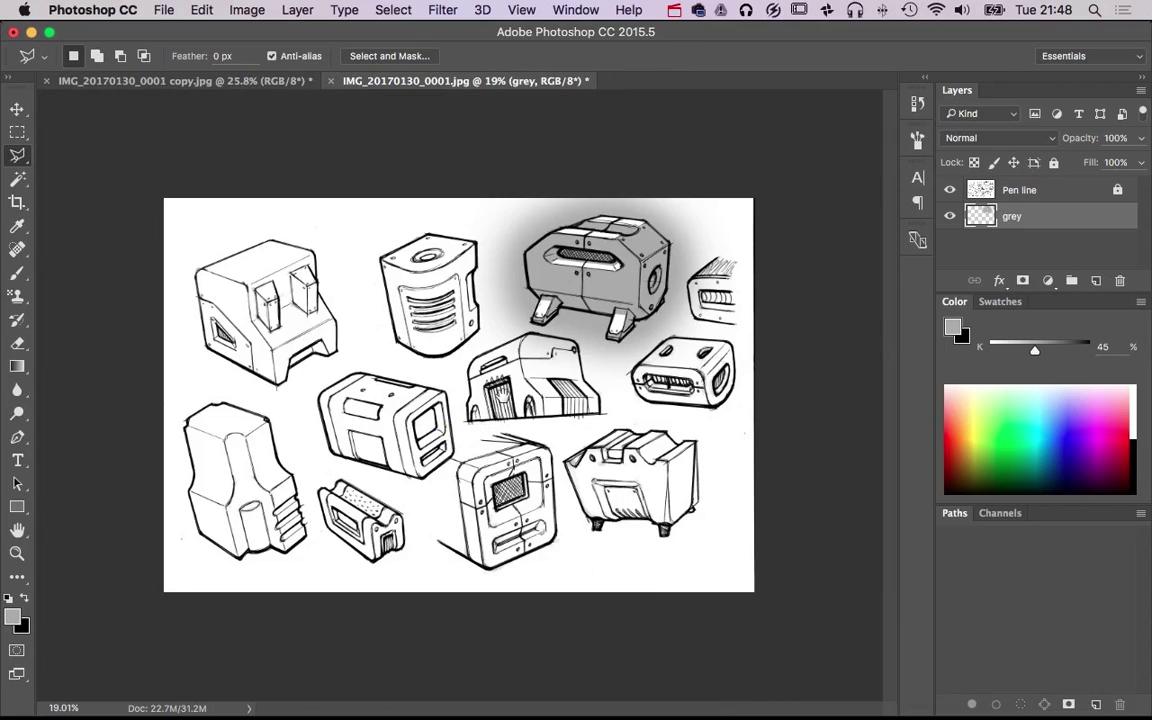
scroll(462, 390, up, 3)
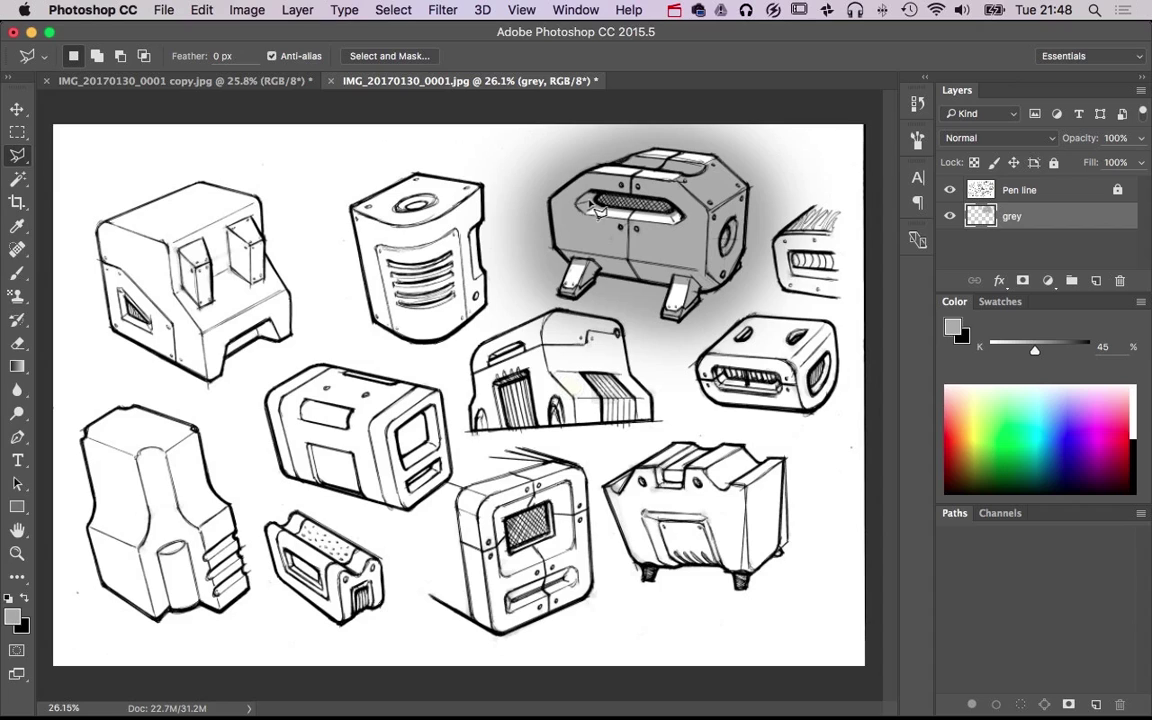
Erase straight highlights along the box front's upper-left slanted edge and left vertical edge with a 15 px Eraser at 100% opacity
scroll(759, 234, up, 6)
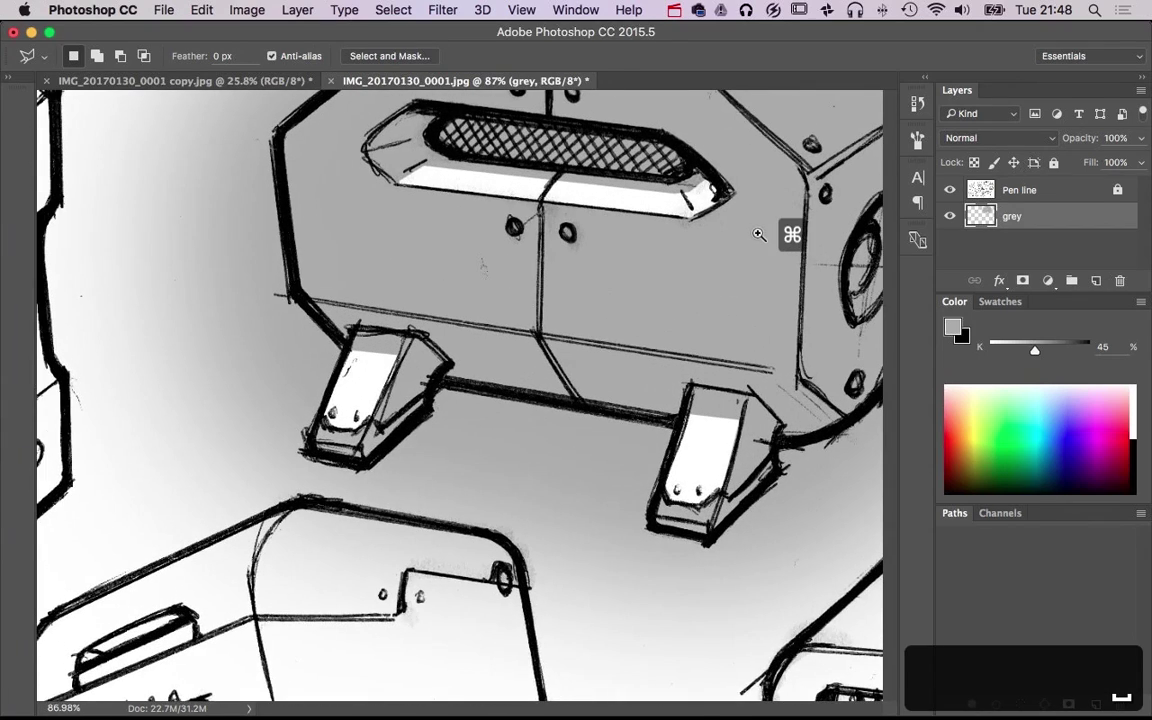
scroll(607, 545, up, 5)
scroll(607, 545, right, 3)
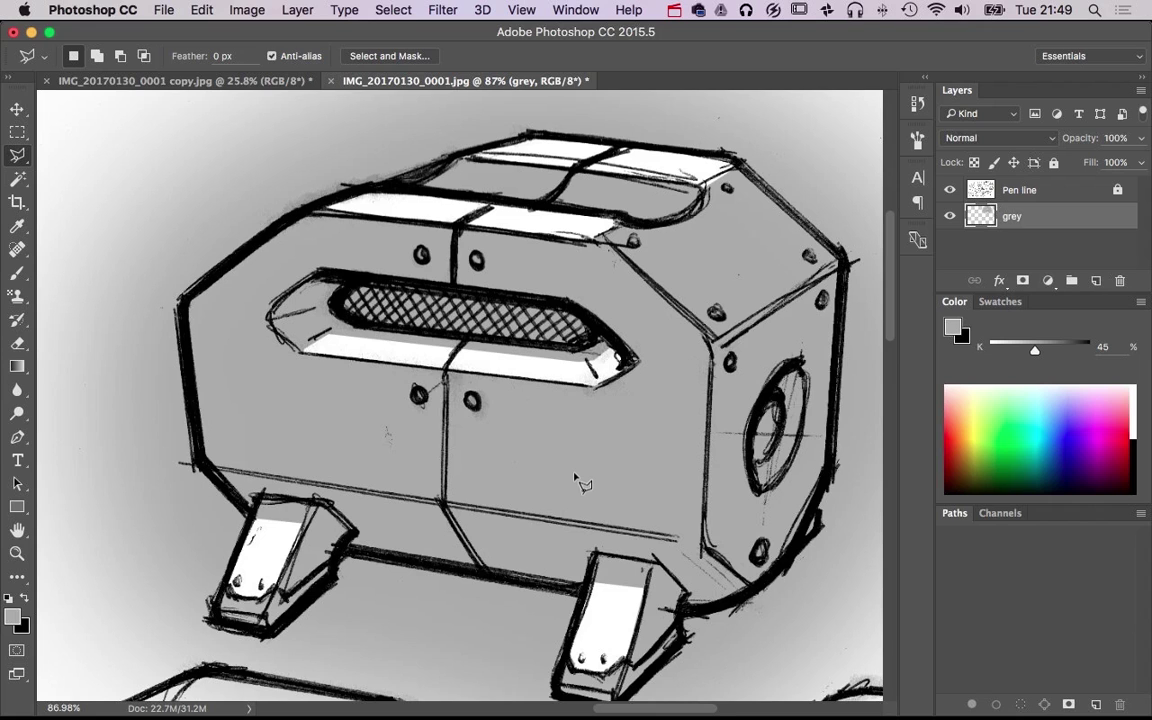
key(e)
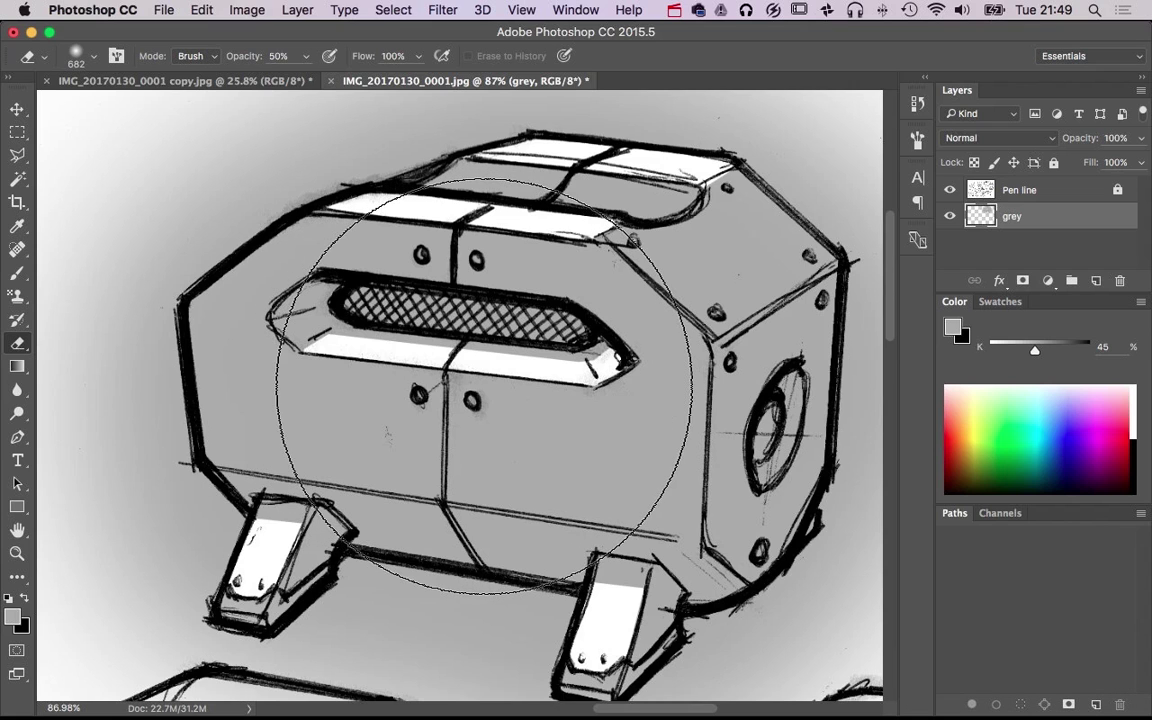
mouse_move(484, 387)
mouse_down()
mouse_move(347, 404)
mouse_move(380, 560)
mouse_move(340, 621)
mouse_move(270, 627)
mouse_move(288, 688)
mouse_up()
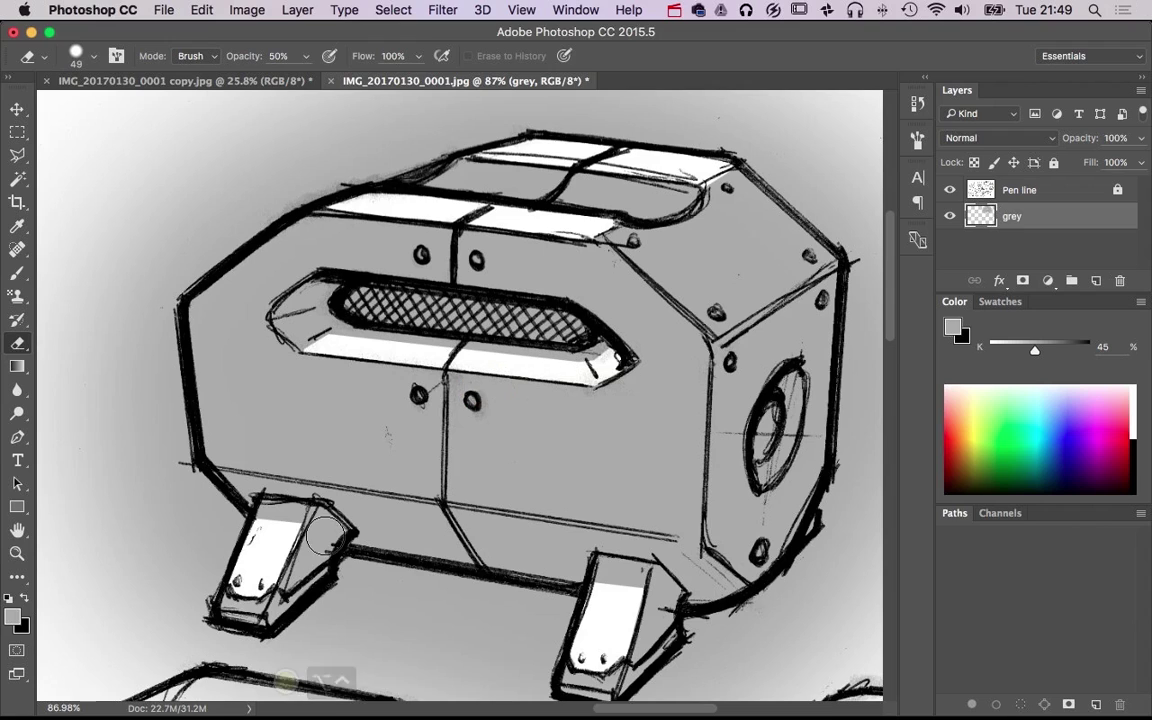
drag(364, 455, 337, 469)
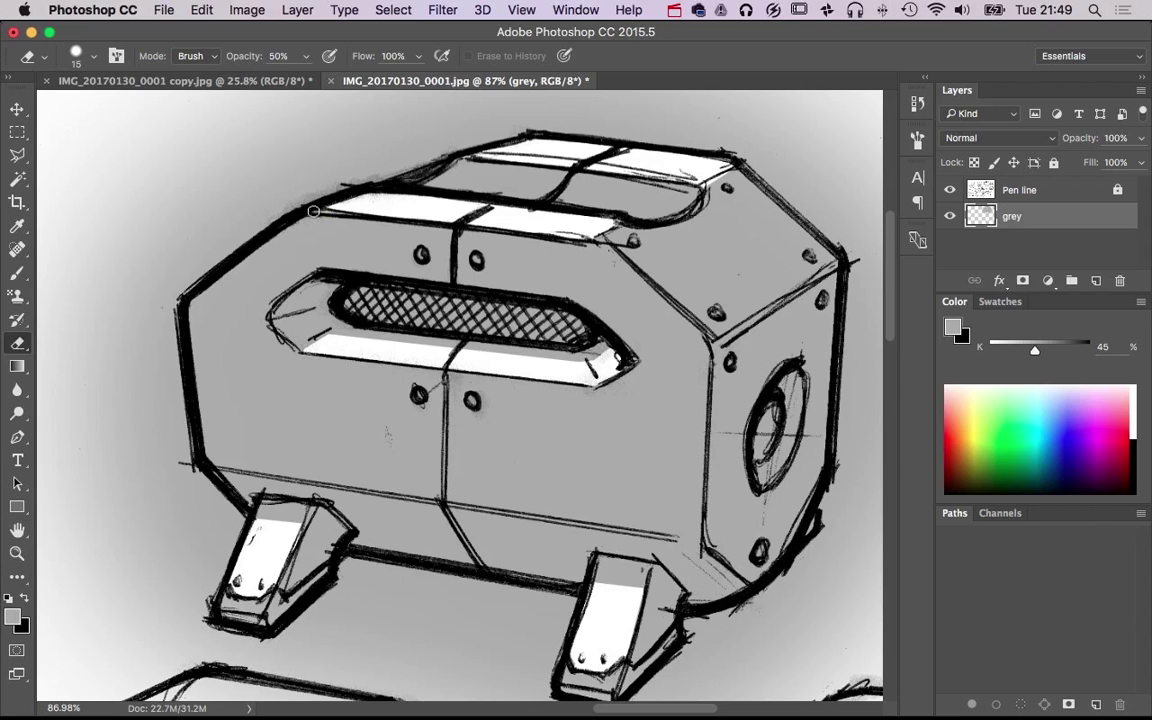
shift+click(190, 306)
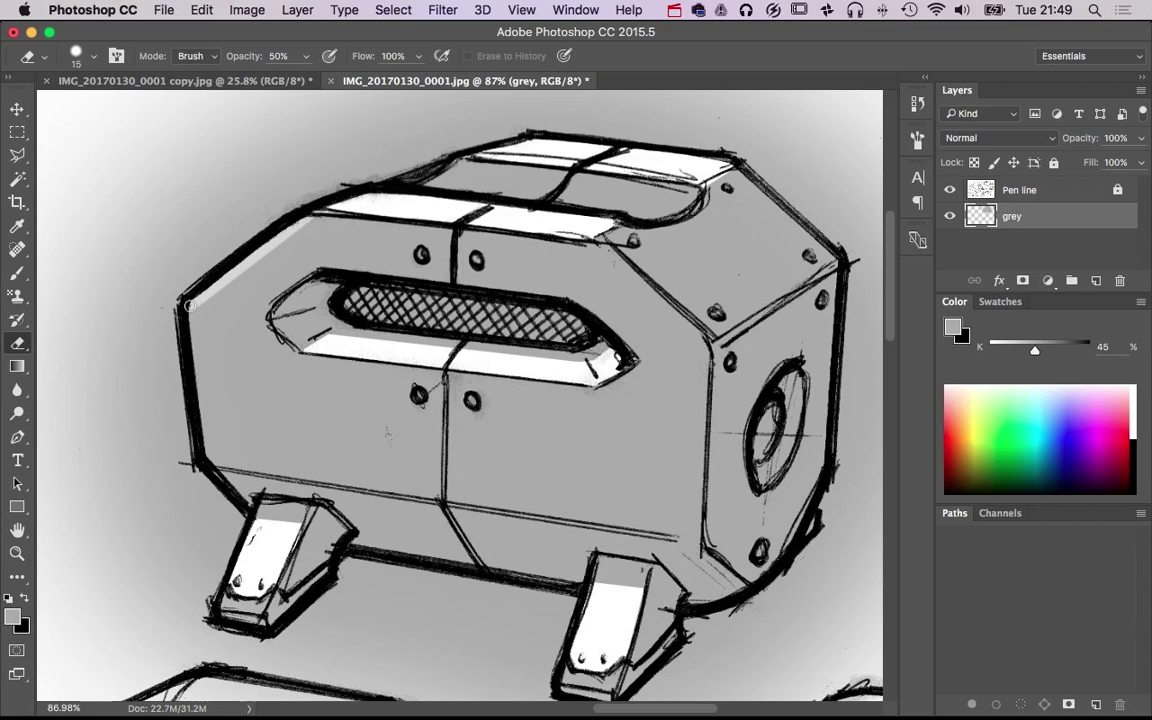
key(0)
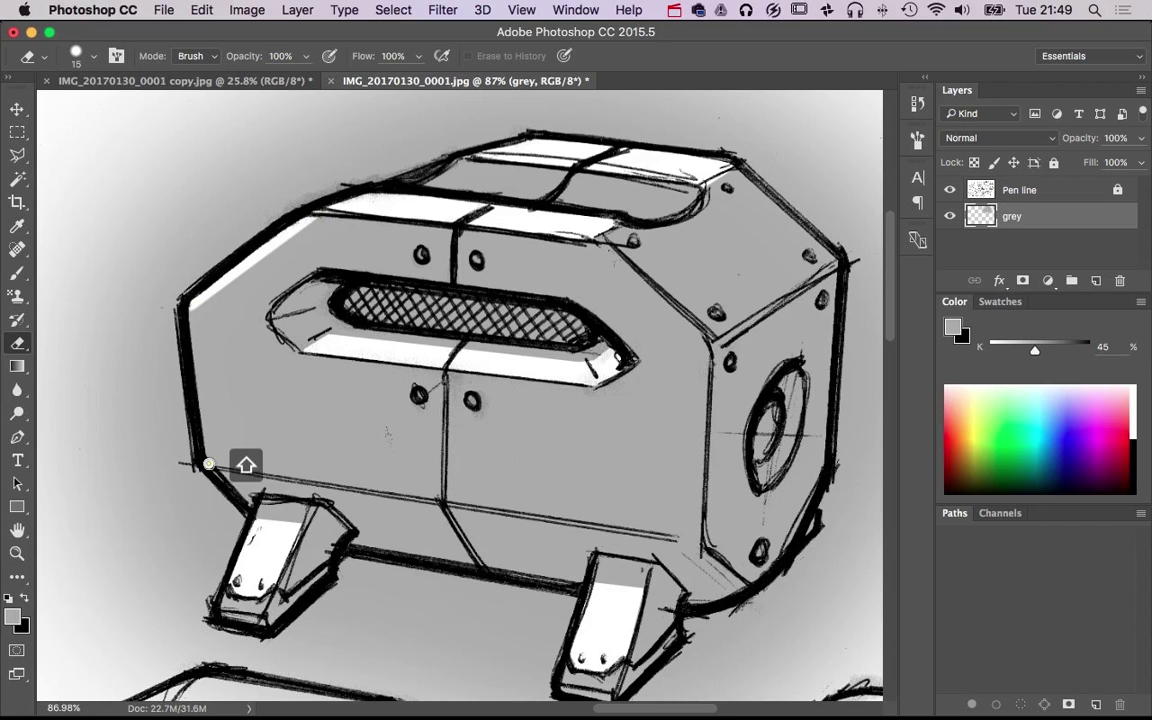
shift+click(208, 463)
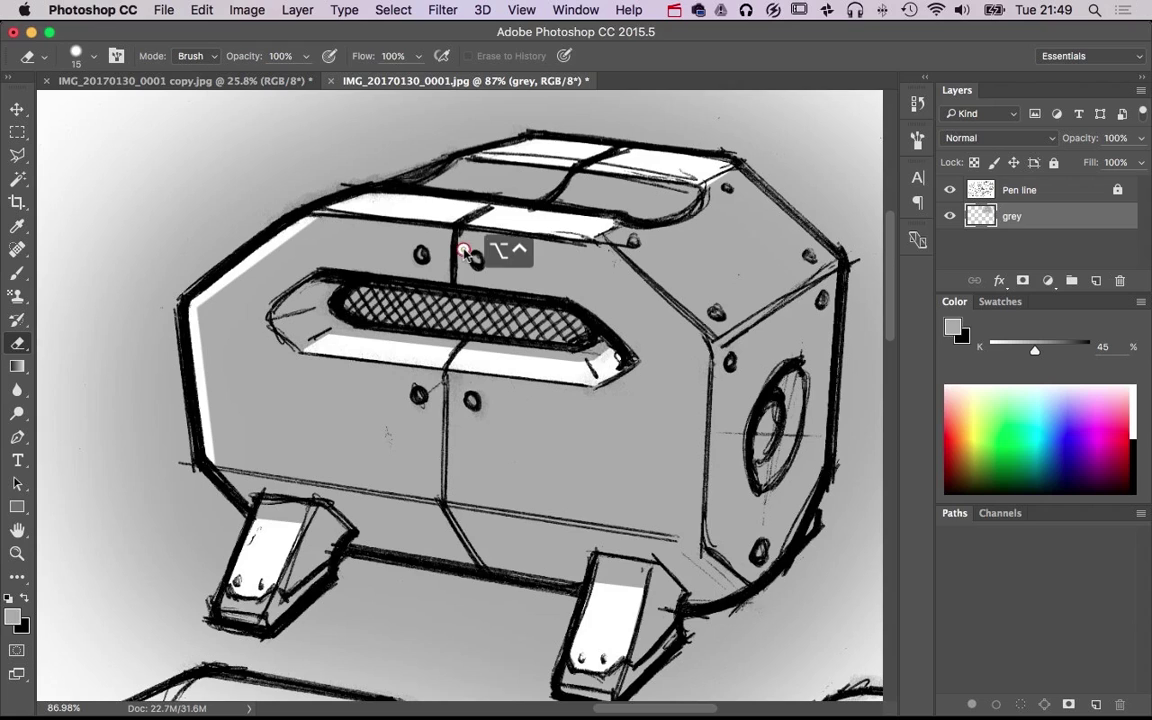
Erase straight 10 px highlights beside the box's centre seam, down the front face and inside the top recess
drag(462, 251, 458, 230)
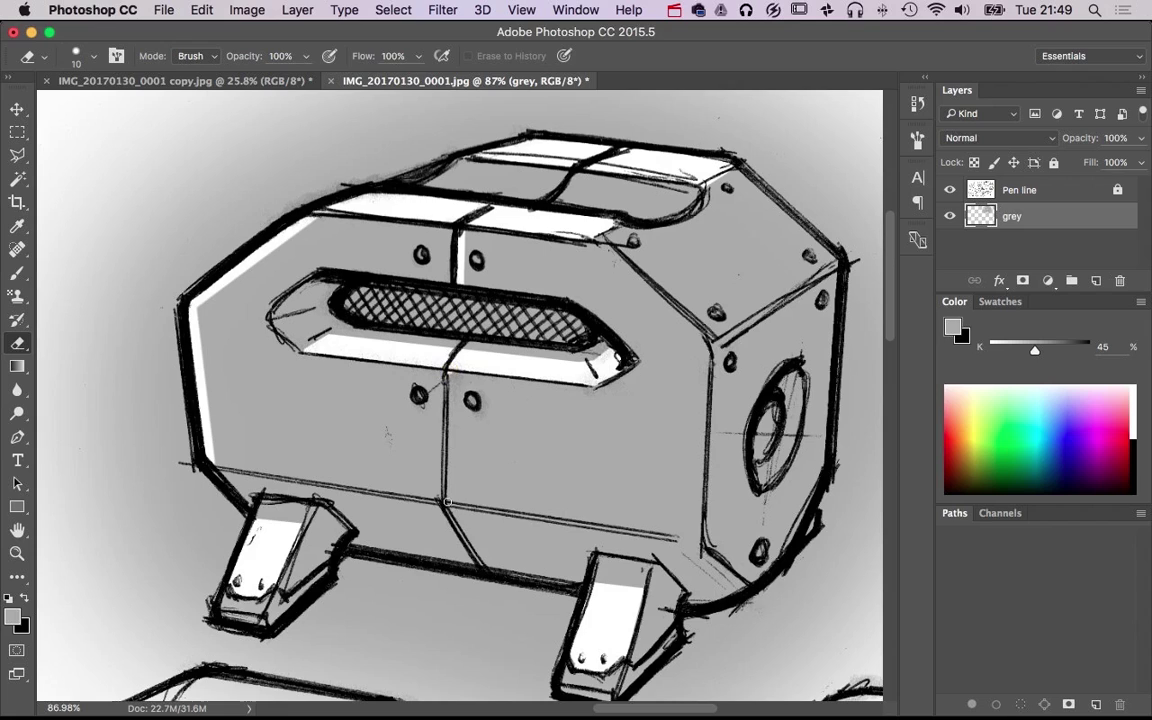
shift+click(450, 501)
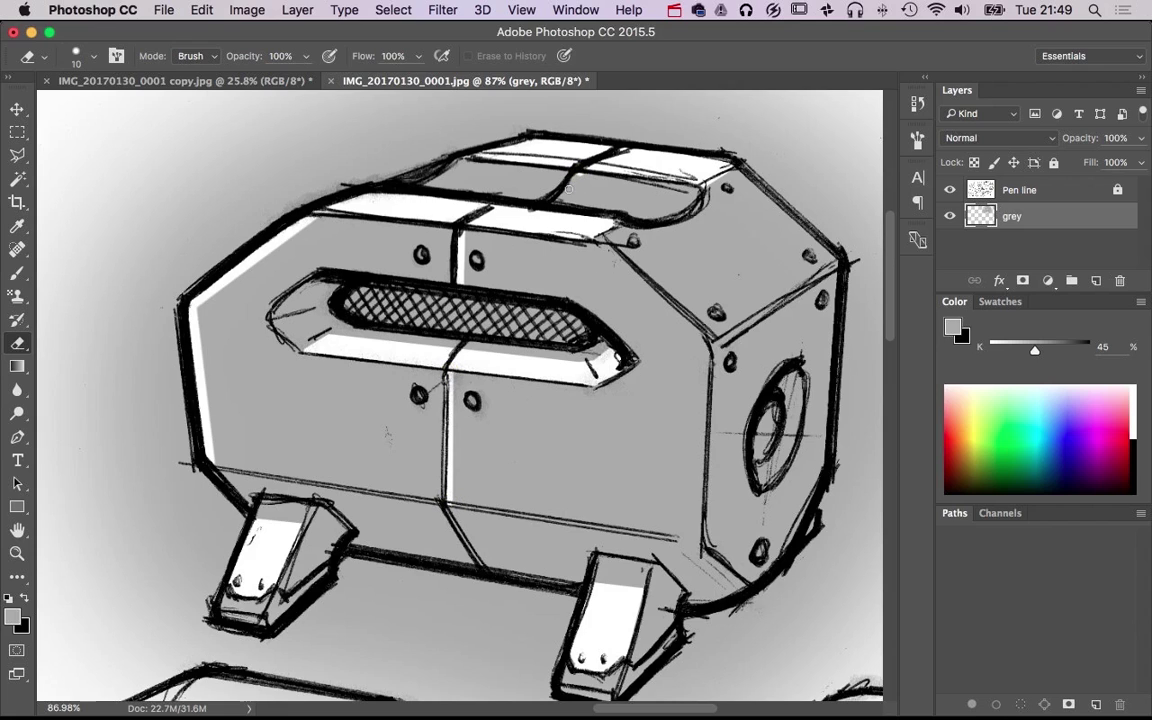
click(574, 183)
shift+click(555, 200)
Erase small highlights around the box's front screws and a wider one inside the round port on its side face
drag(459, 433, 468, 433)
click(422, 401)
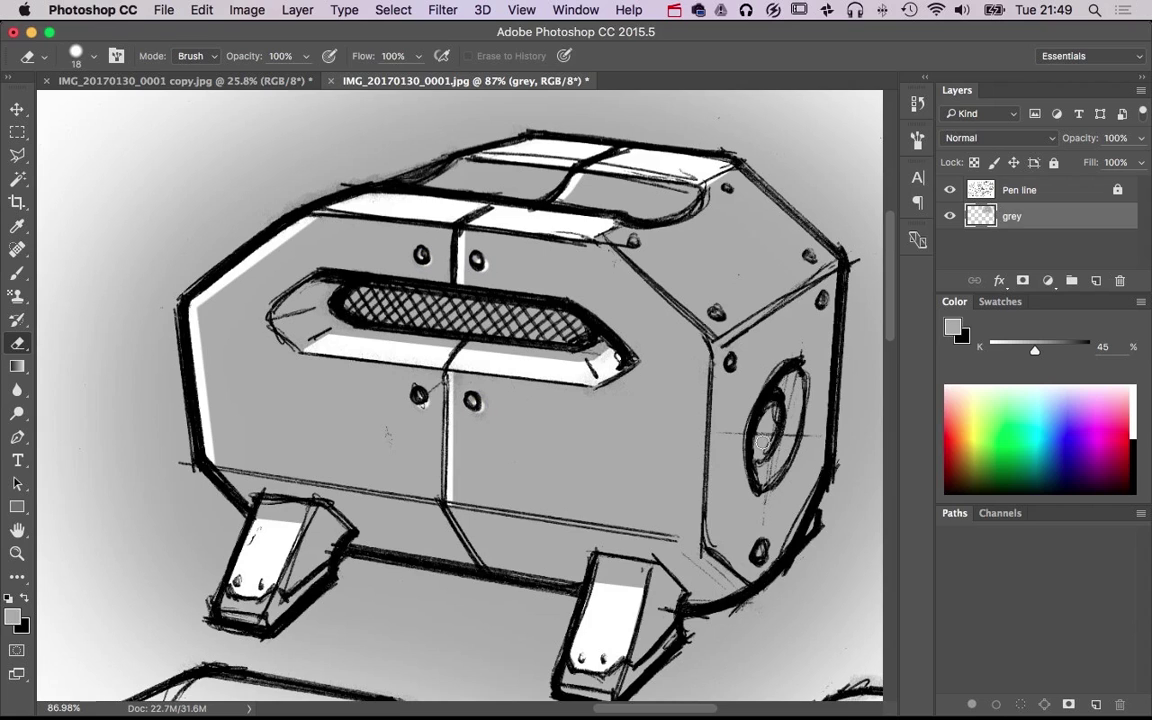
mouse_move(768, 465)
ctrl+alt+mouse_down()
mouse_move(788, 465)
mouse_move(657, 477)
ctrl+alt+mouse_up()
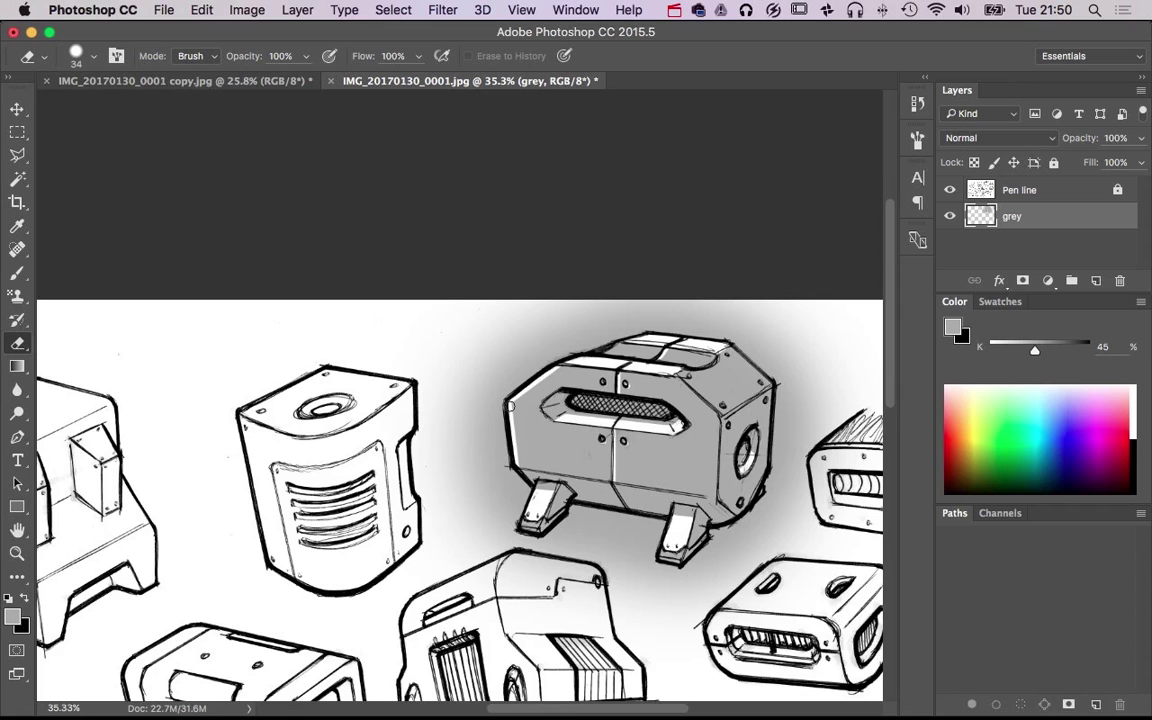
Erase a highlight along the left edge of the recess on top of the box with a 13 px Eraser
drag(704, 386, 767, 386)
drag(517, 355, 505, 357)
click(492, 321)
shift+click(507, 312)
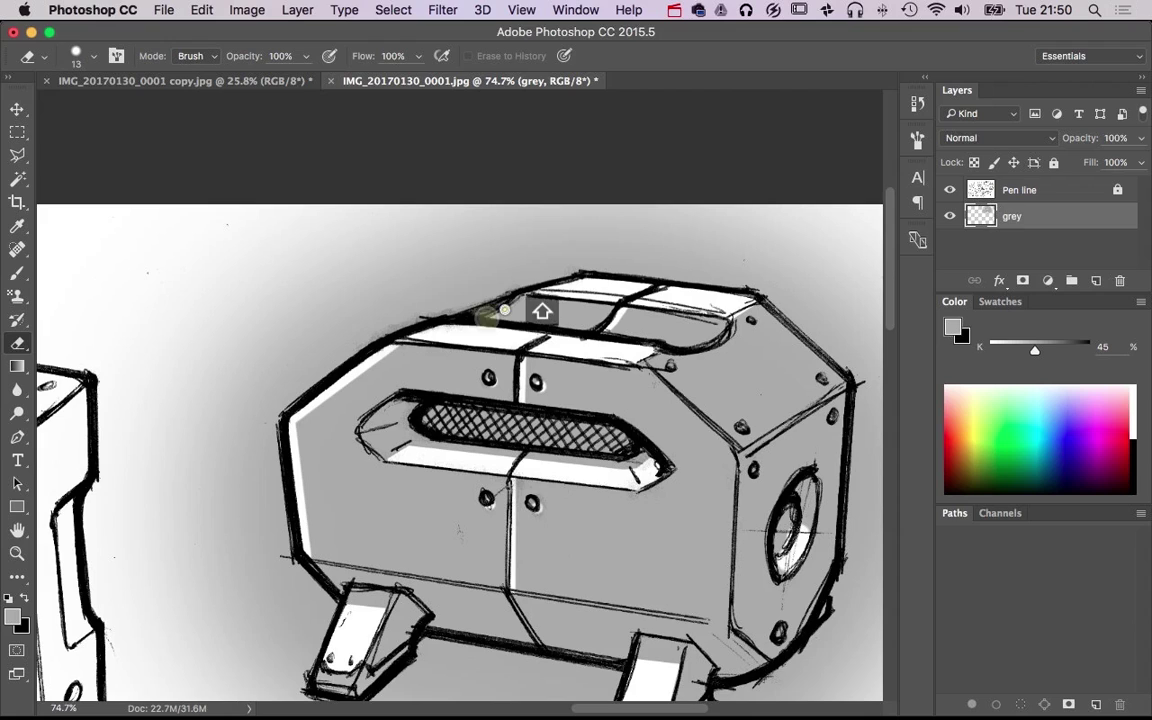
shift+click(513, 306)
shift+click(523, 300)
shift+click(533, 295)
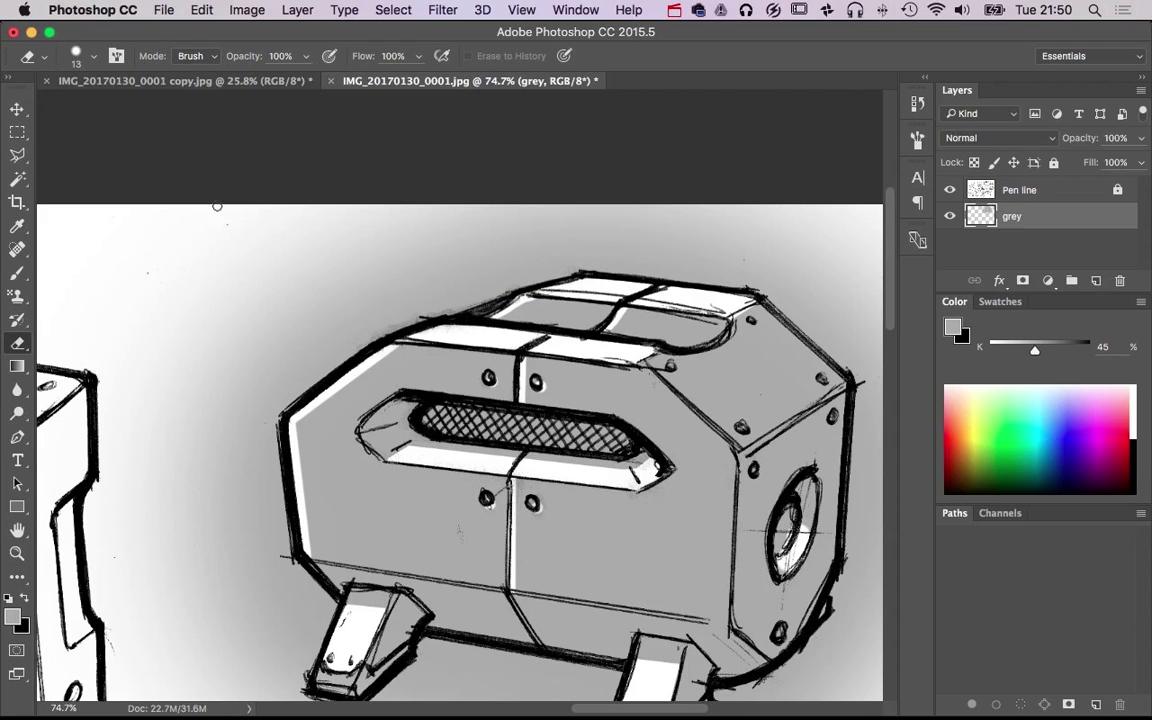
Try straight 13 px highlights along the upper slanted edge and the outer vertical edge of the box's right side
drag(421, 480, 390, 383)
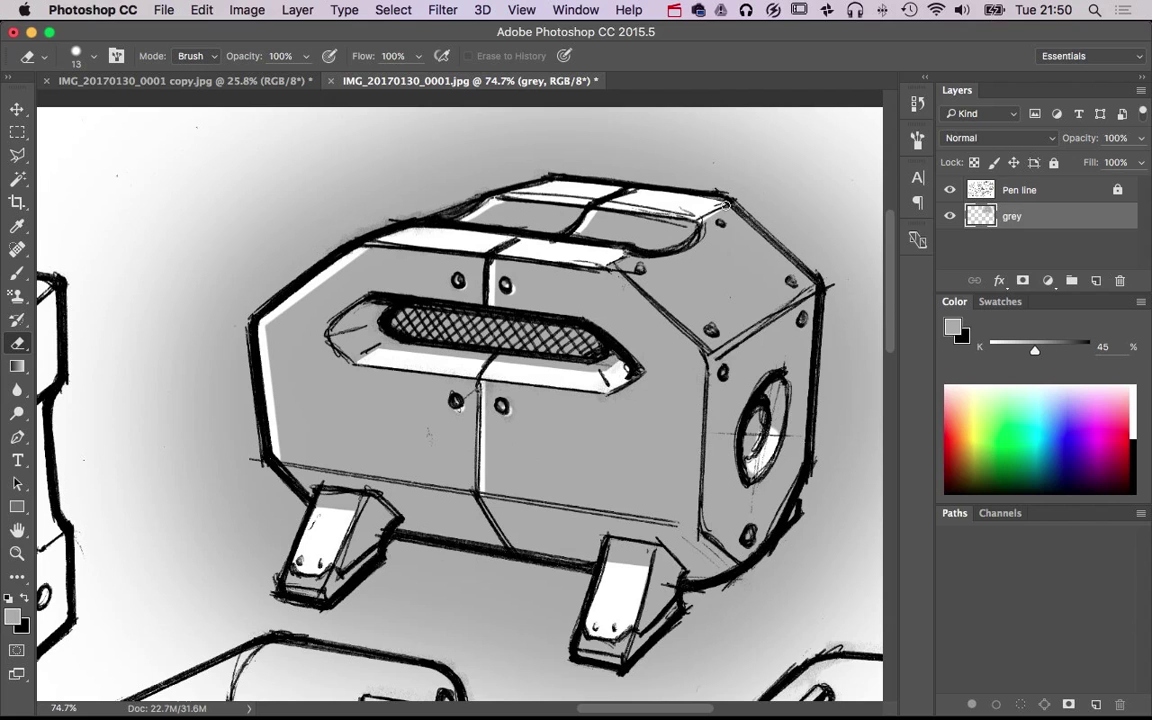
shift+click(818, 290)
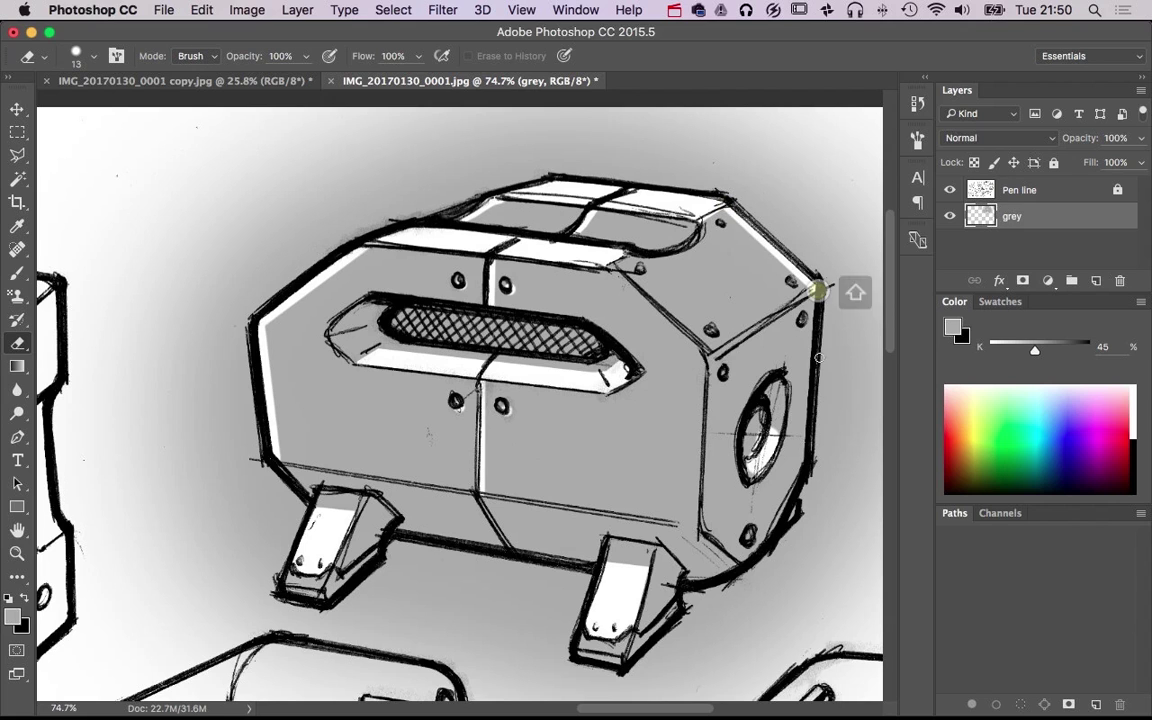
shift+click(805, 470)
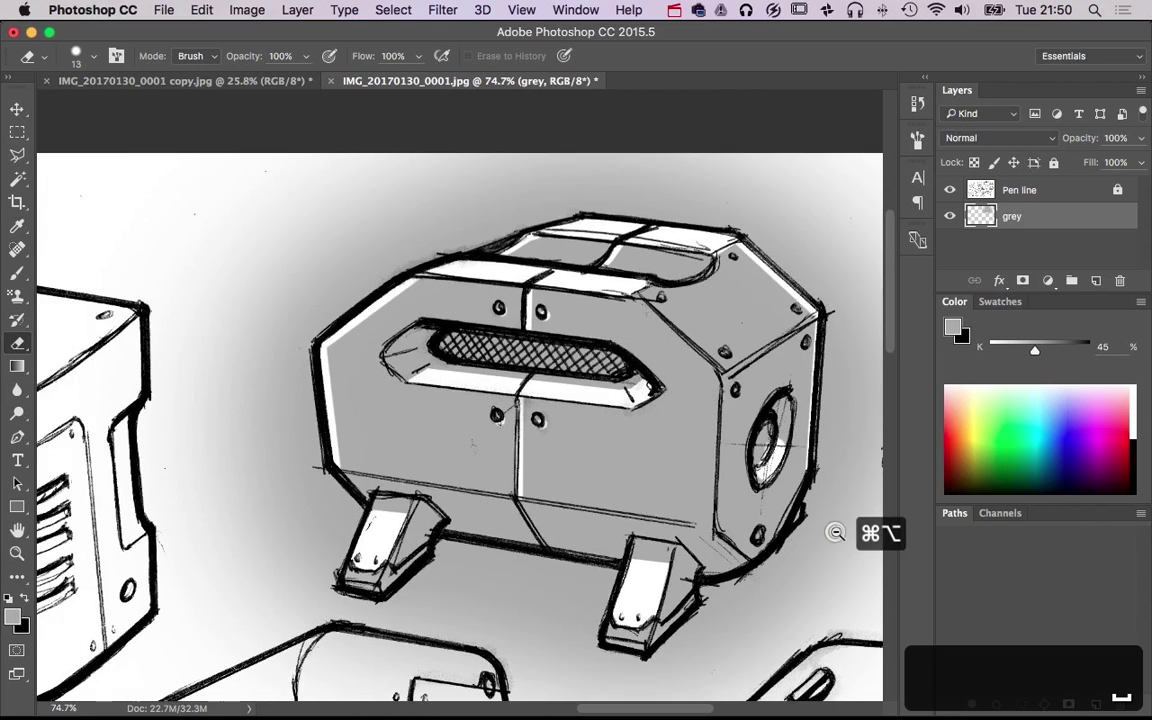
alt+super+click(813, 531)
key(super+alt+z)
key(super+alt+z)
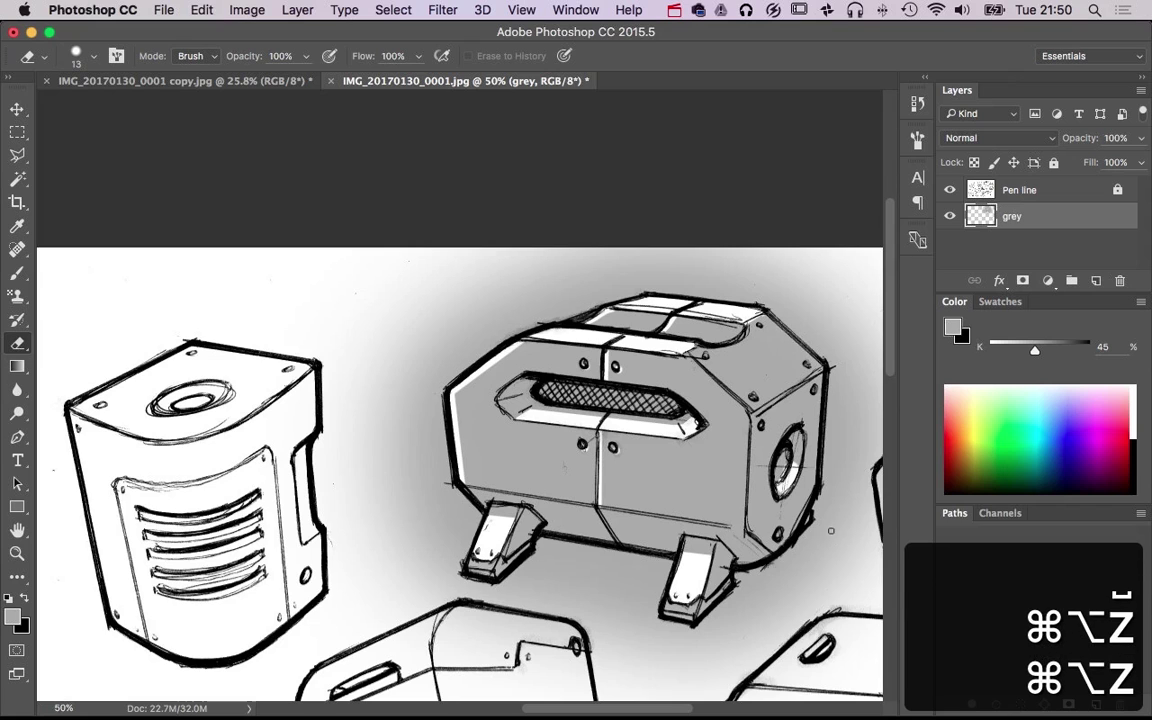
Paint soft 45% grey over the rounded box sketch left of the sheet's centre with the 675 px Brush at 100% opacity
drag(740, 528, 762, 428)
alt+super+click(737, 400)
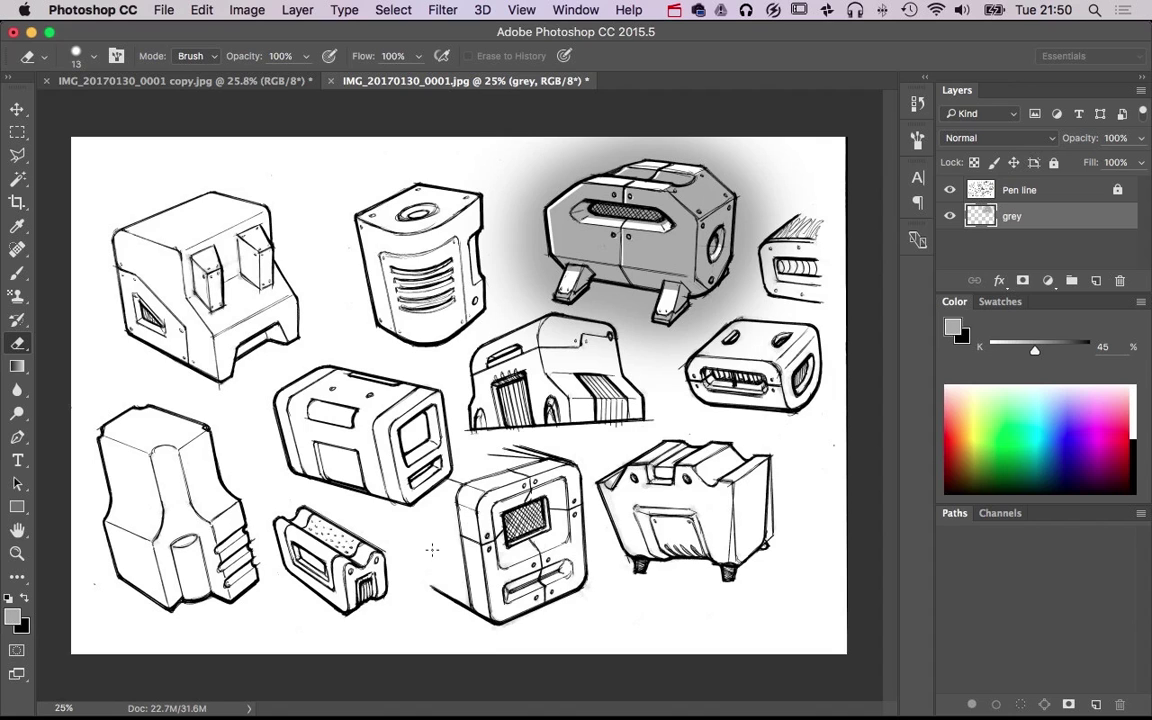
key(b)
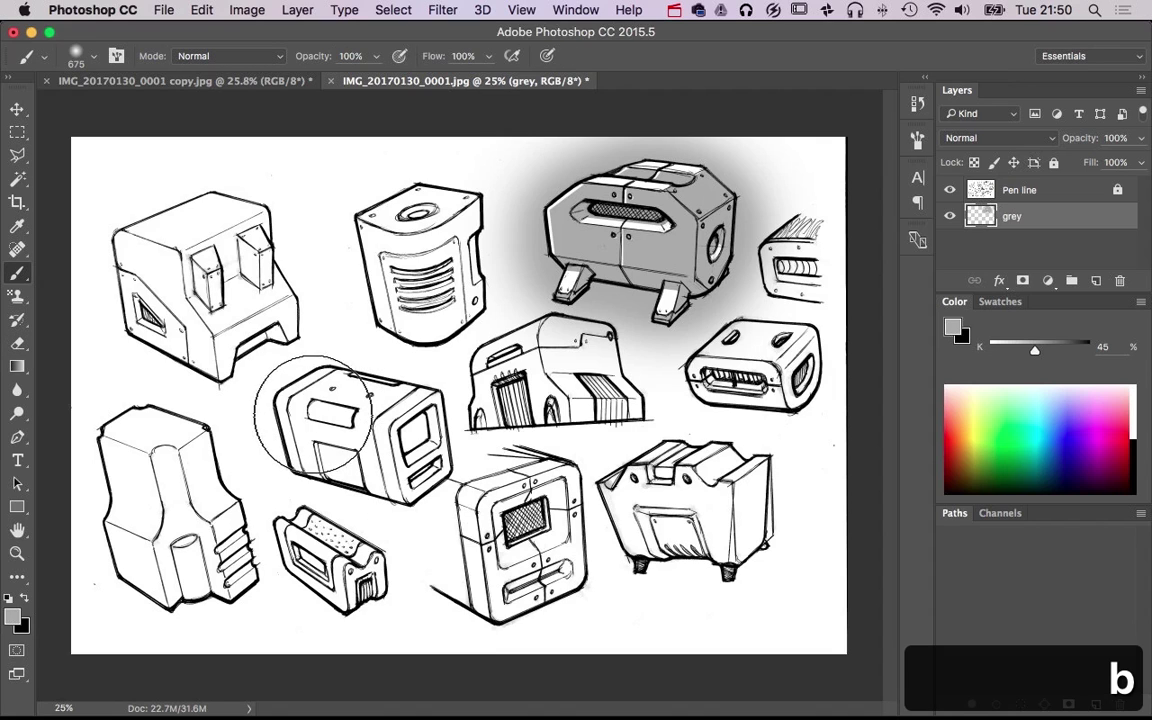
mouse_move(316, 407)
mouse_down()
mouse_move(303, 398)
mouse_move(309, 432)
mouse_move(398, 452)
mouse_move(406, 411)
mouse_move(399, 465)
mouse_move(300, 356)
mouse_move(340, 418)
mouse_move(380, 412)
mouse_up()
Select the rounded box's top face down to its upper side edge with the Polygonal Lasso, delete the grey, and deselect
key(super)
super+click(418, 422)
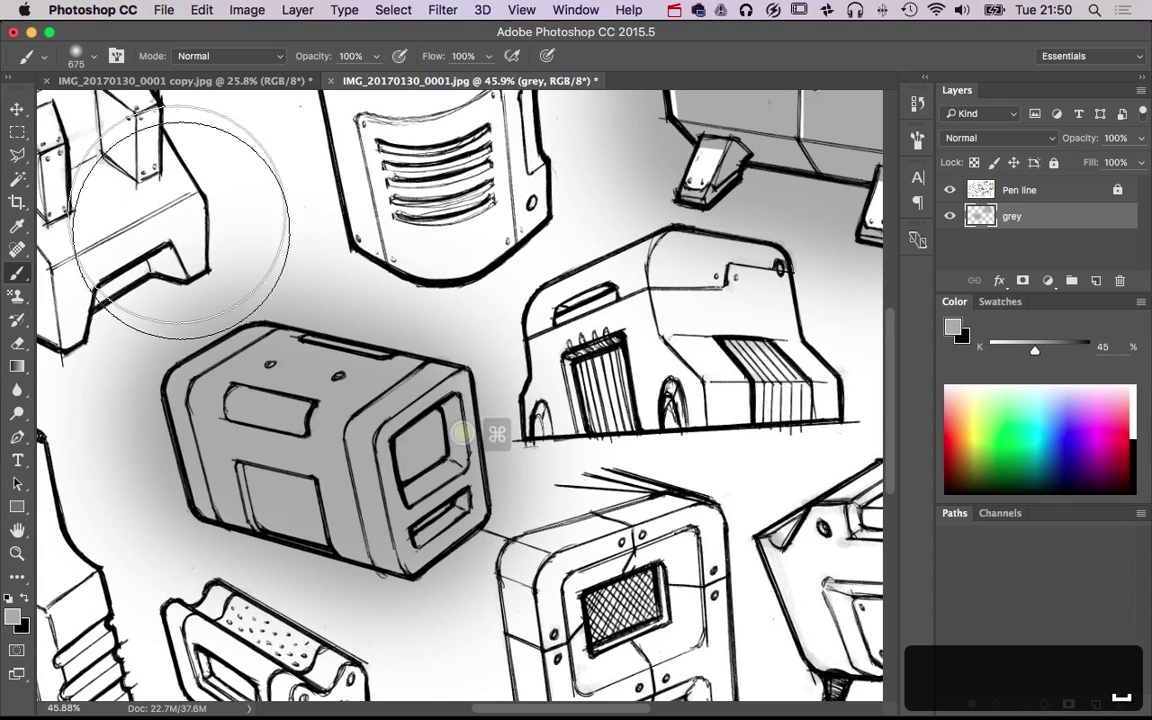
click(18, 158)
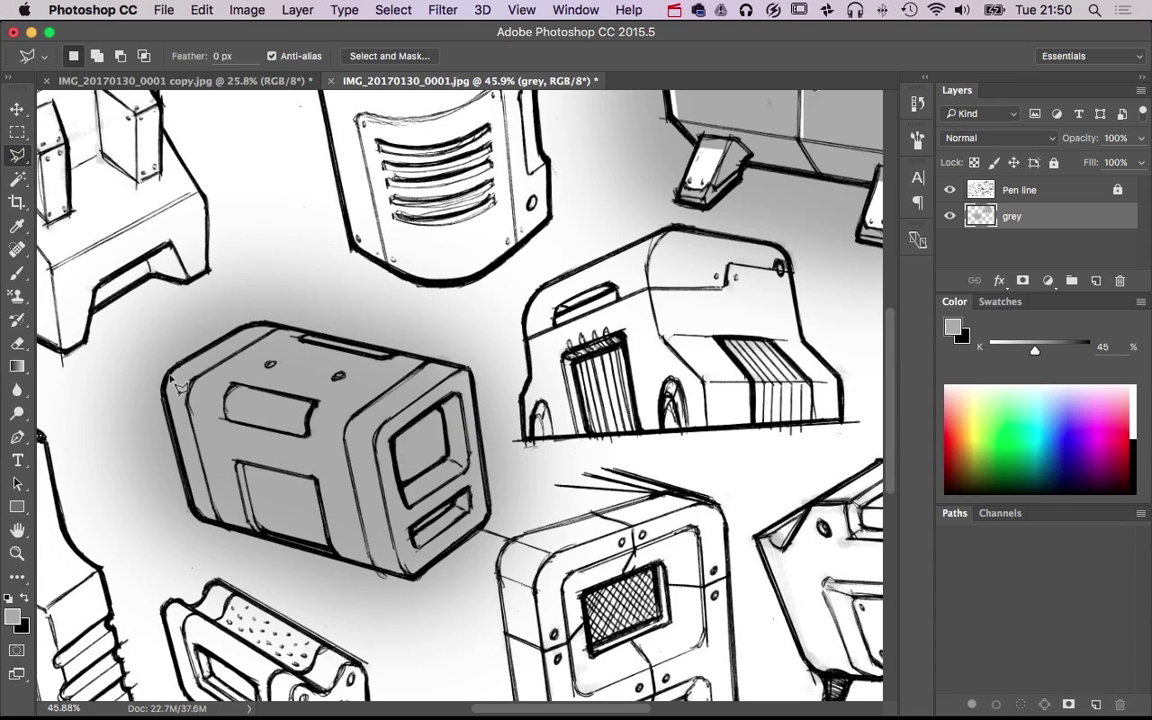
click(383, 425)
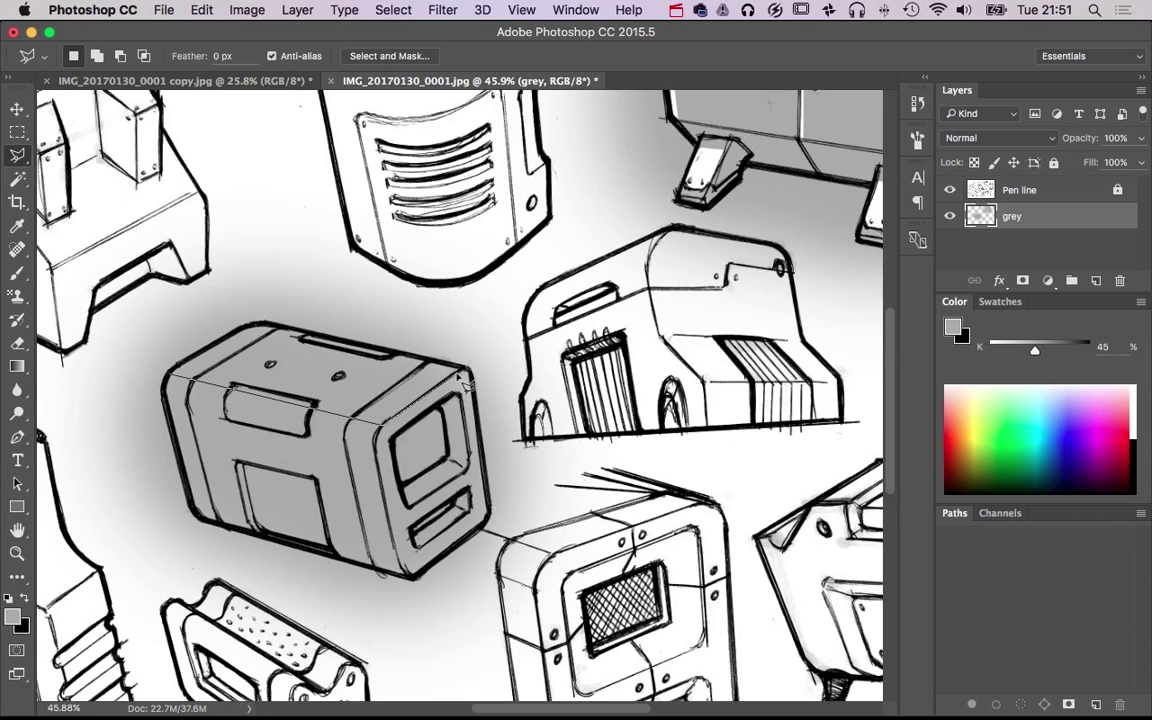
click(466, 378)
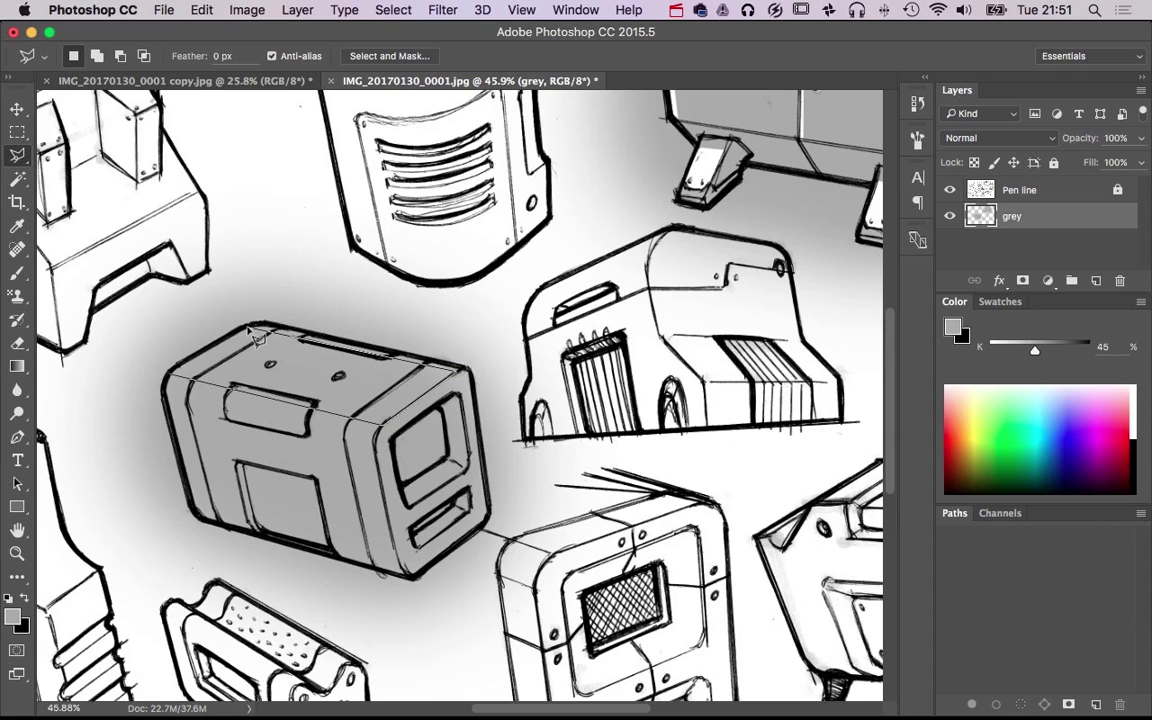
click(247, 329)
key(BackSpace)
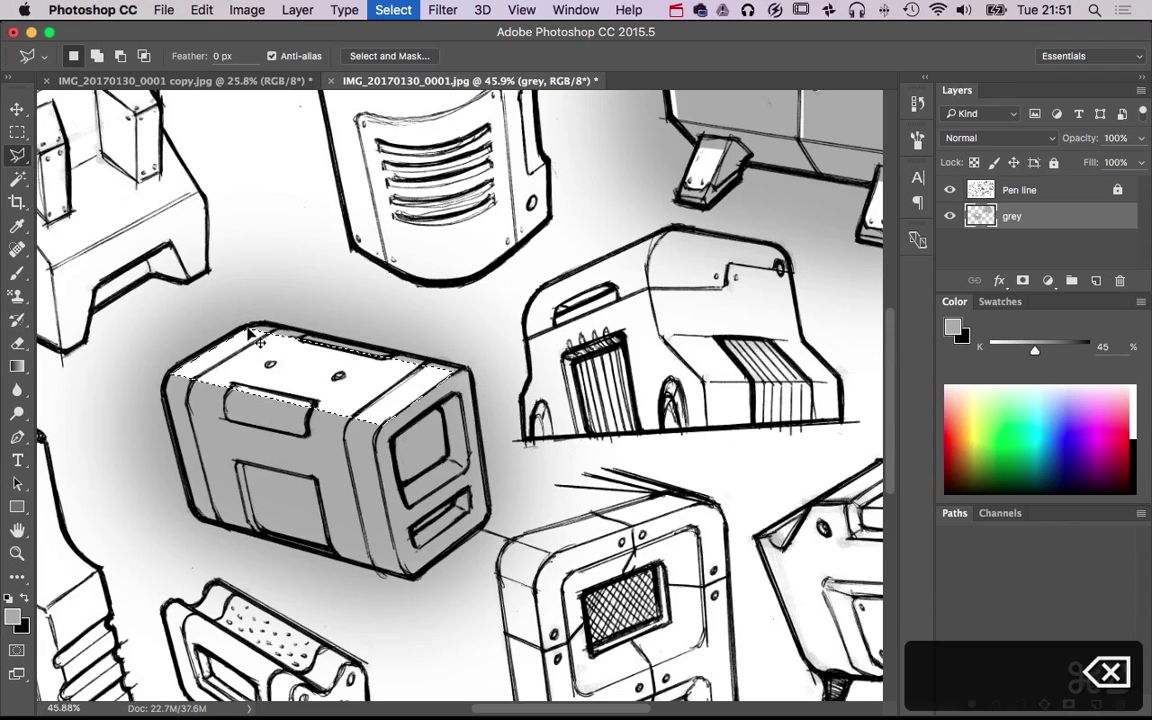
key(super+d)
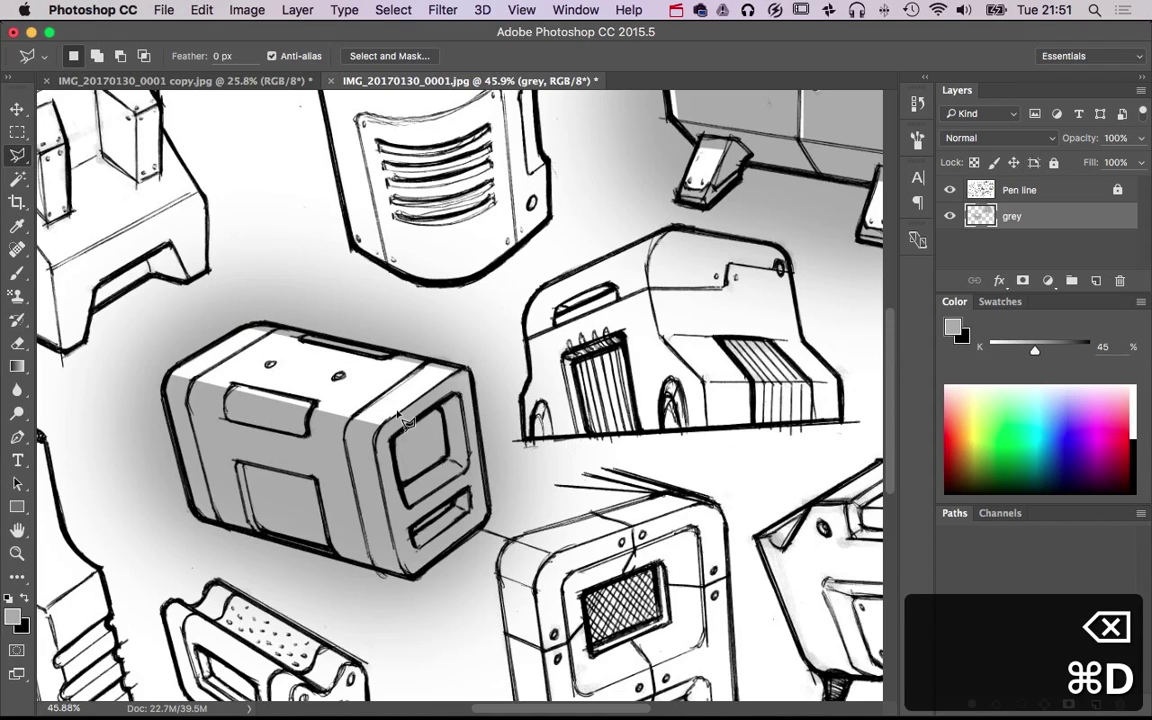
Erase a straight highlight along the bottom edge of the rounded box's long side with a 24 px Eraser
key(e)
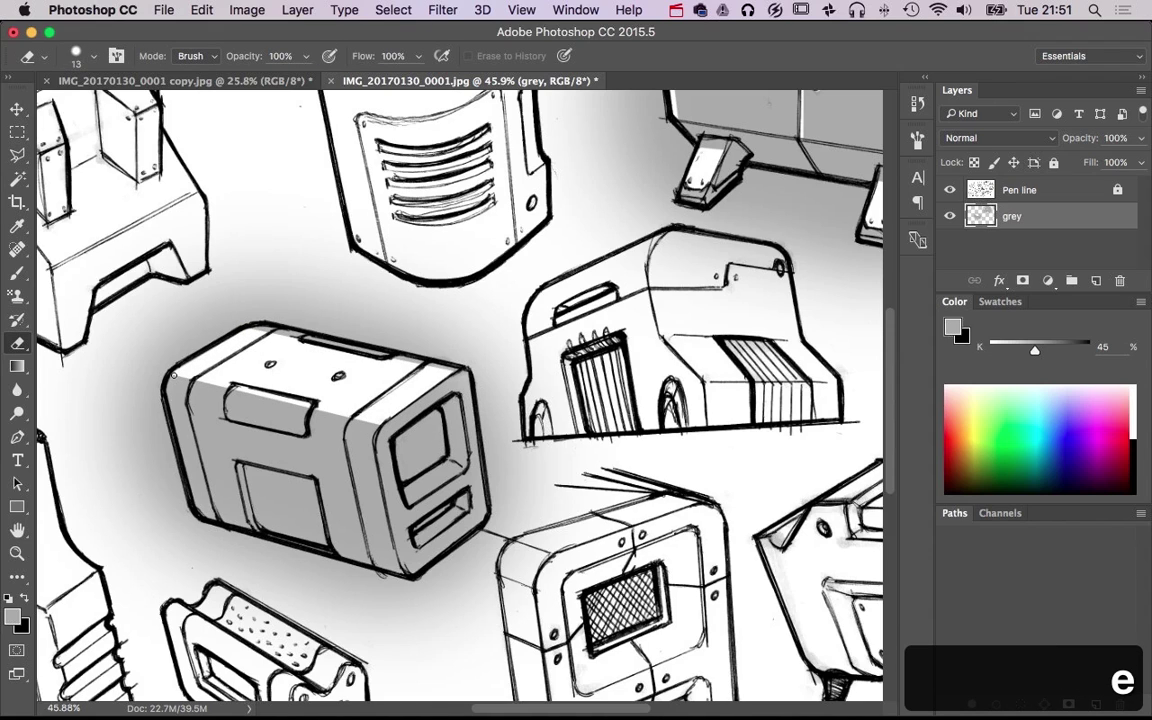
ctrl+alt+drag(195, 524, 196, 522)
shift+click(388, 574)
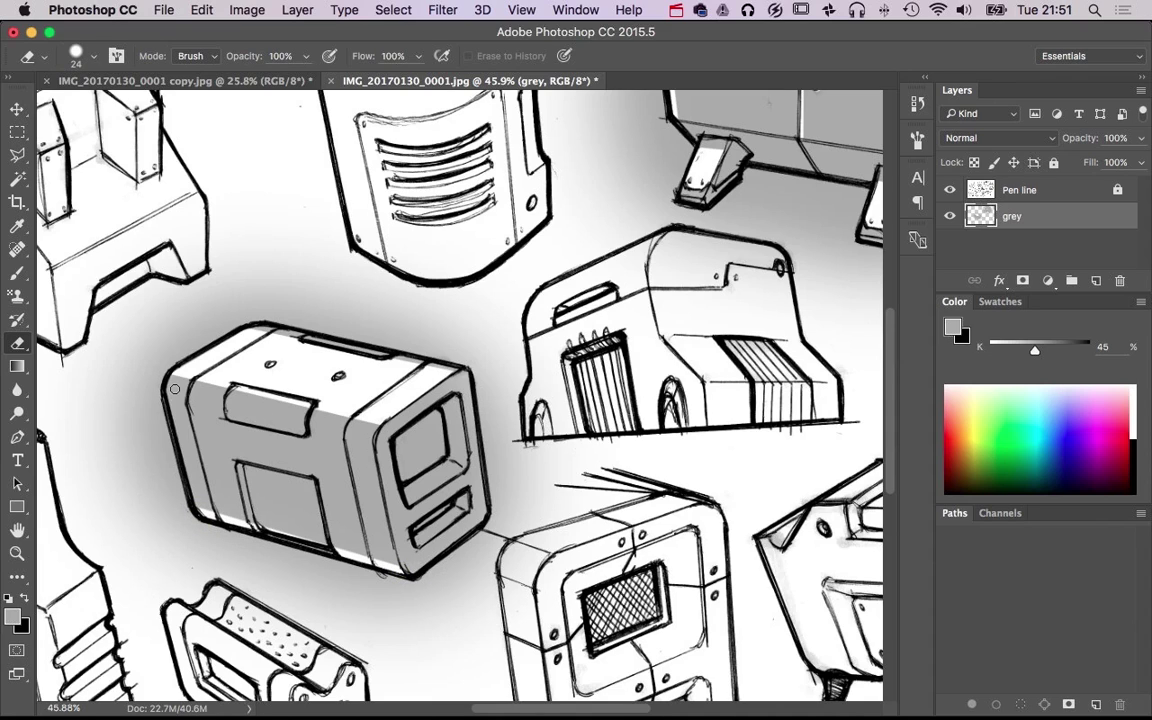
Erase a straight highlight down the right edge of the lower panel on the box's long side with a 15 px Eraser
ctrl+alt+drag(174, 388, 170, 394)
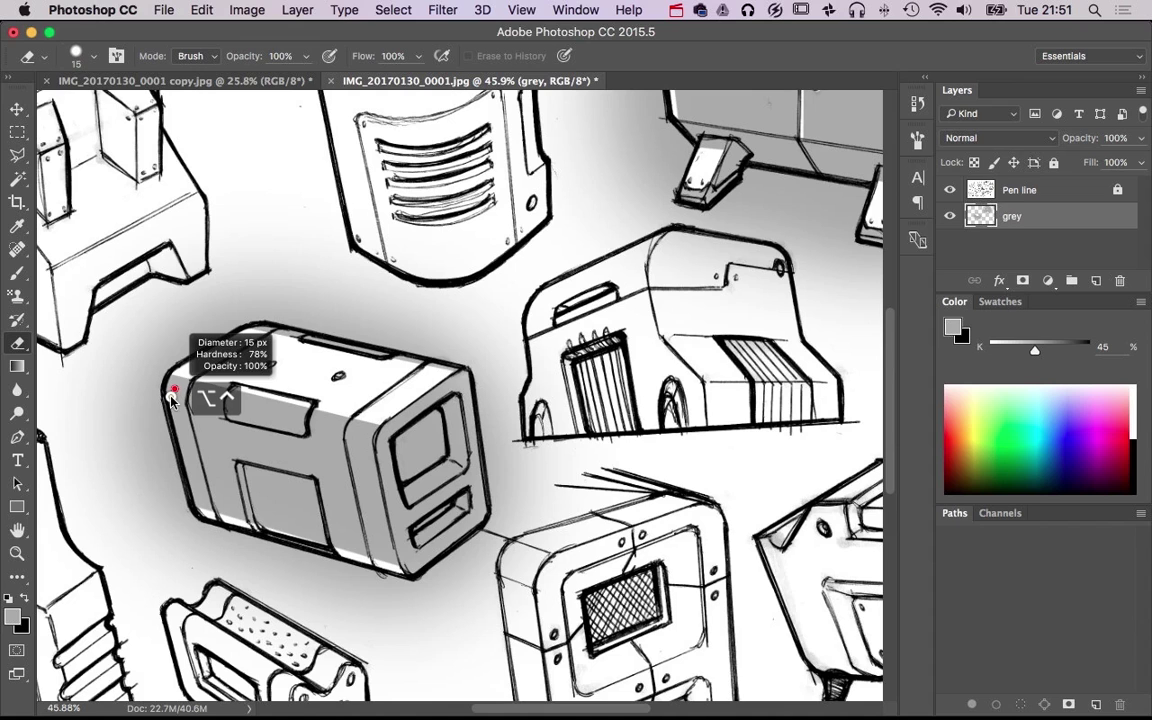
scroll(172, 398, up, 2)
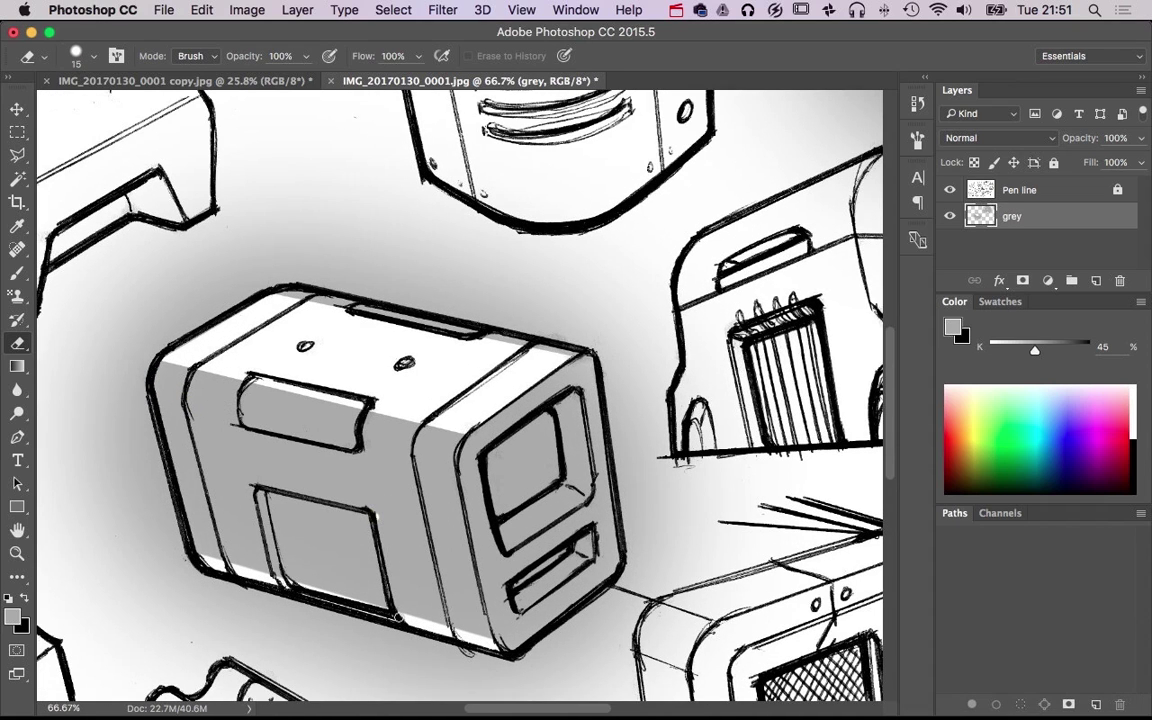
shift+click(396, 617)
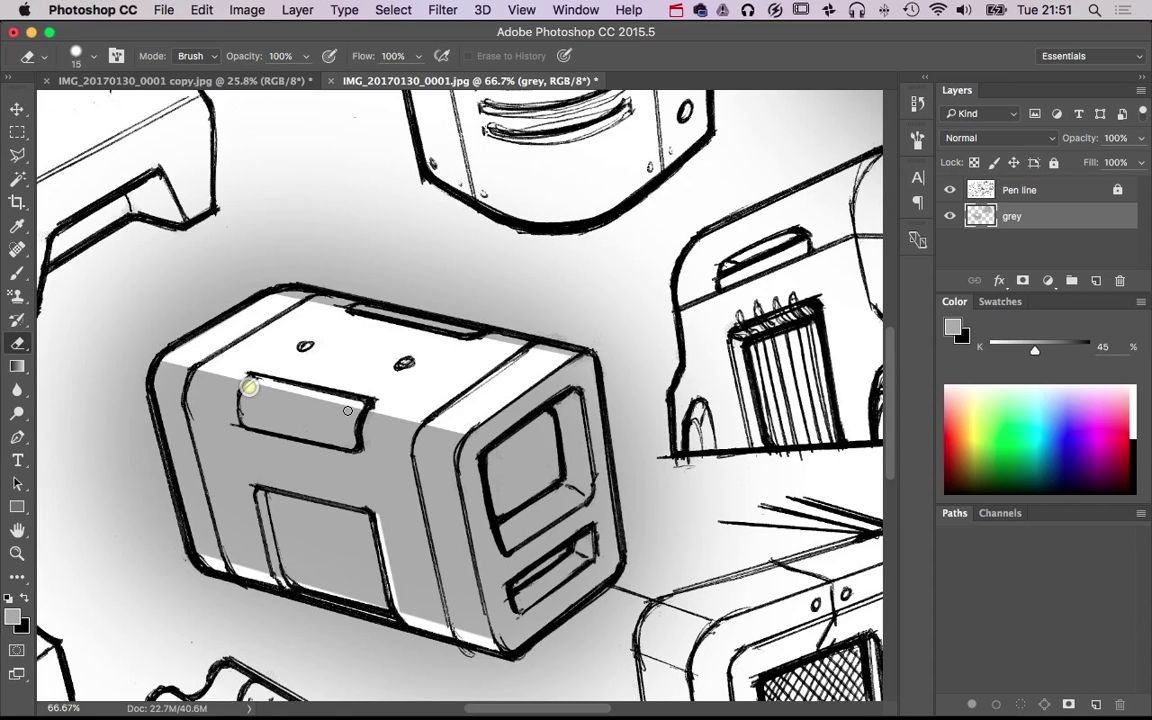
key(super+z)
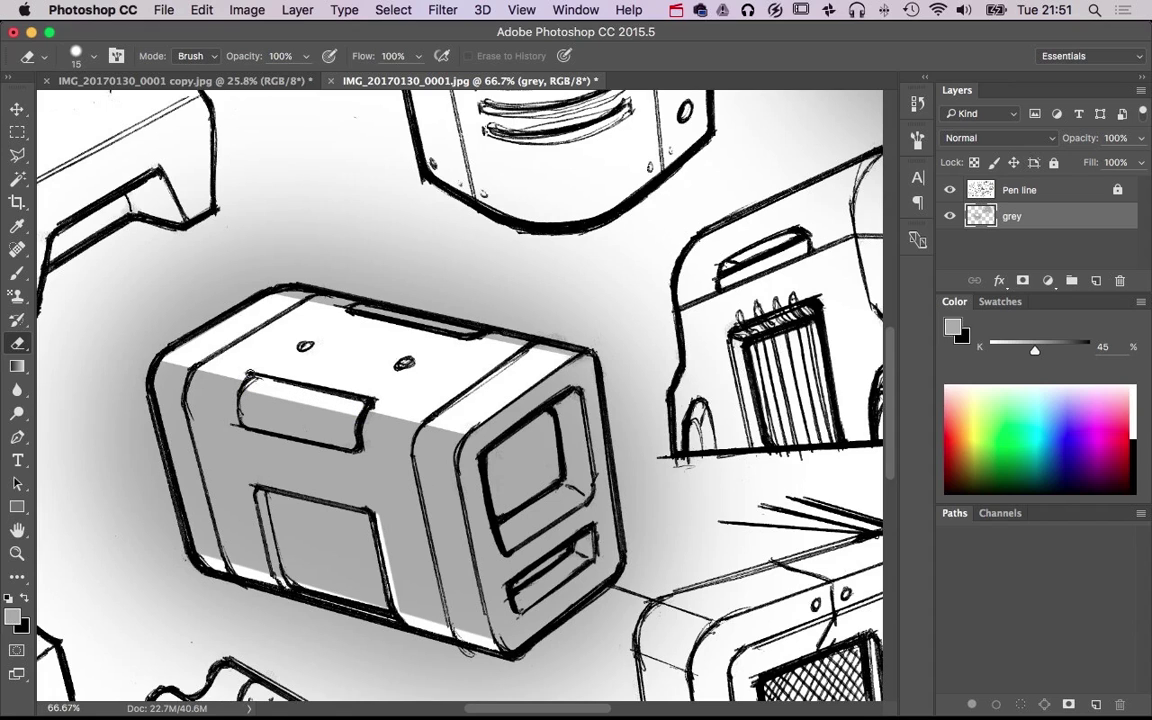
Erase a 15 px highlight around the rounded box's upper-left corner and straight down its left edge
shift+click(155, 384)
shift+click(157, 394)
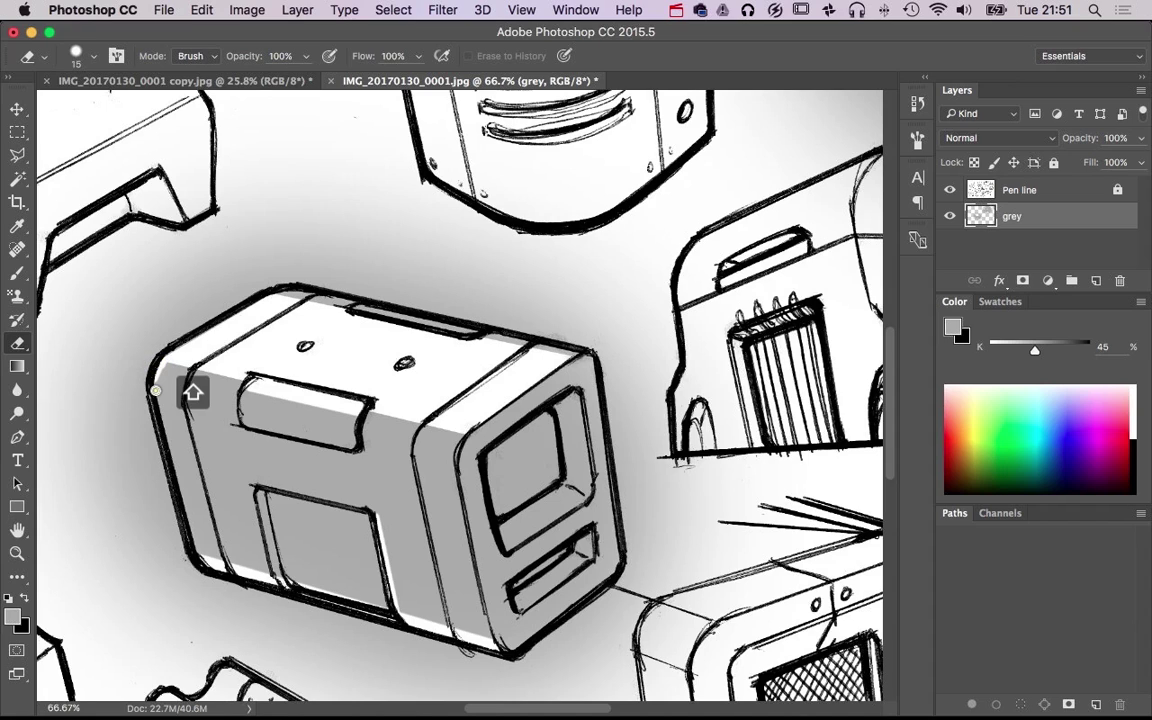
shift+click(200, 560)
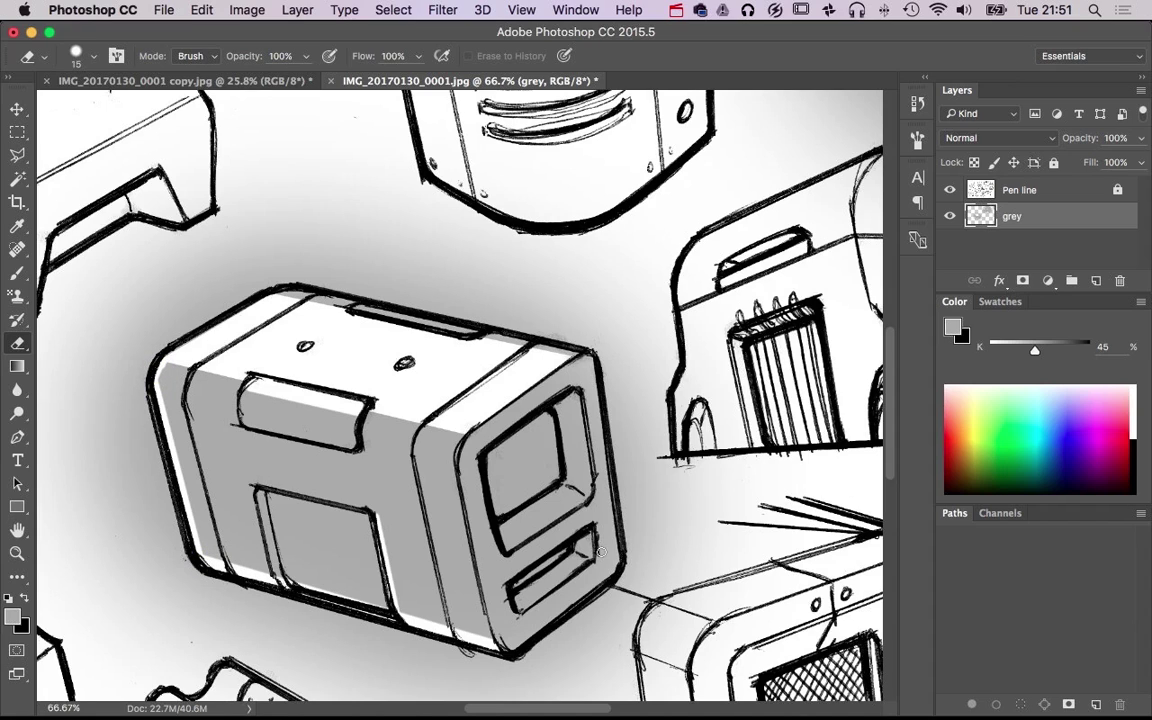
Erase 26 px highlights along the lower and right inner walls of the large recess in the rounded box's end face
drag(601, 552, 603, 556)
shift+click(586, 485)
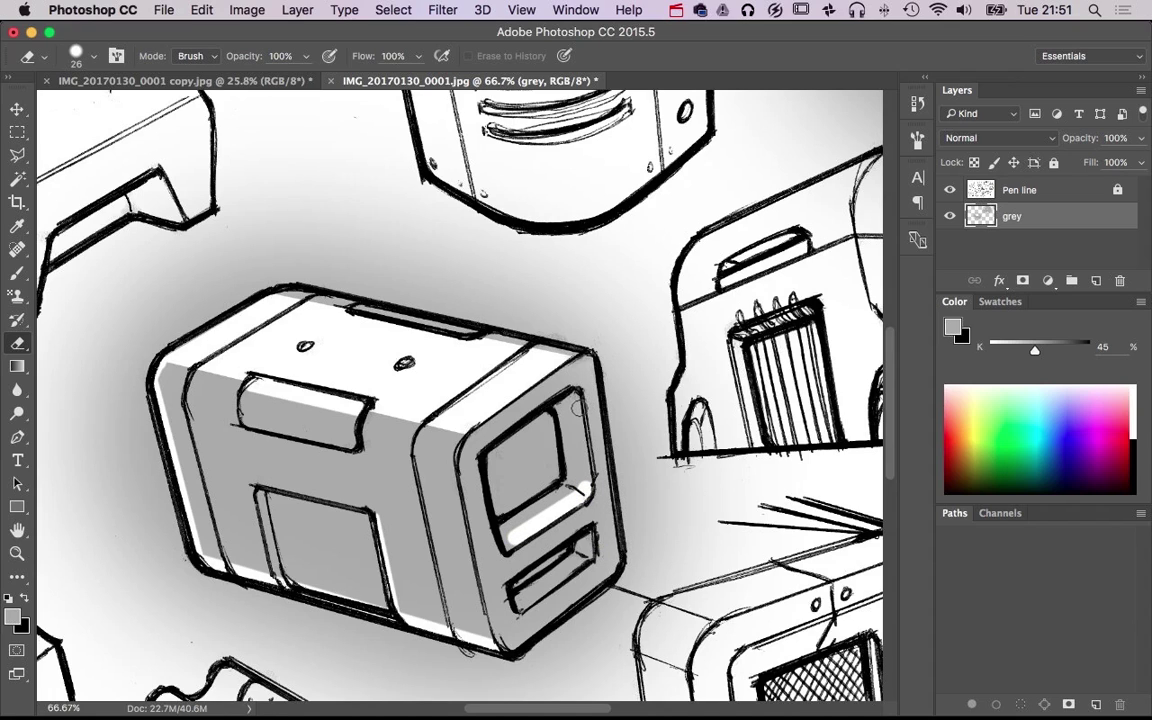
shift+click(575, 408)
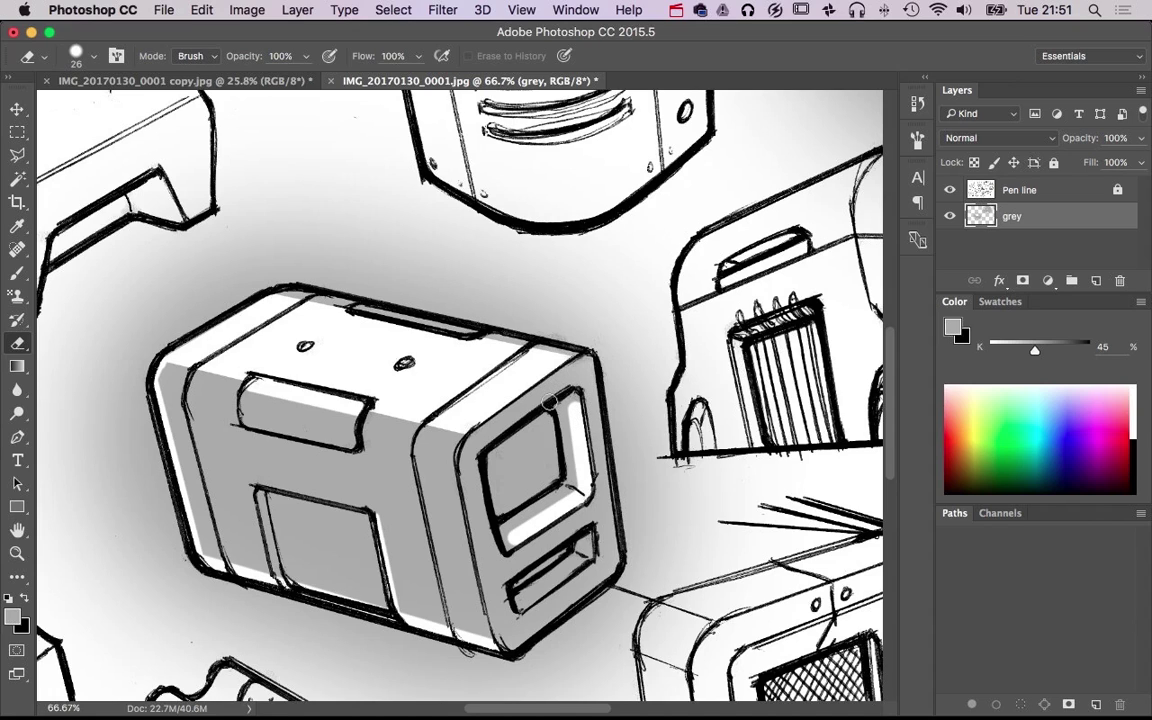
Erase 17 px highlights along the lower and right inner walls of the small slot below the end-face recess
ctrl+alt+click(521, 604)
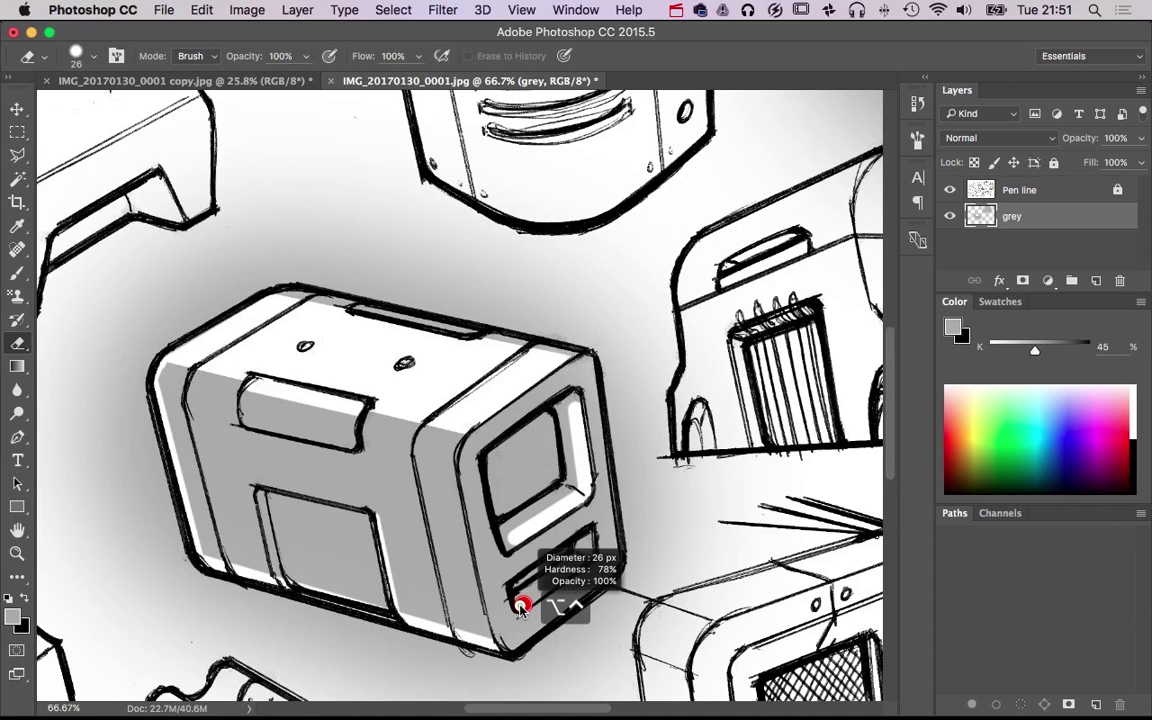
drag(521, 604, 522, 604)
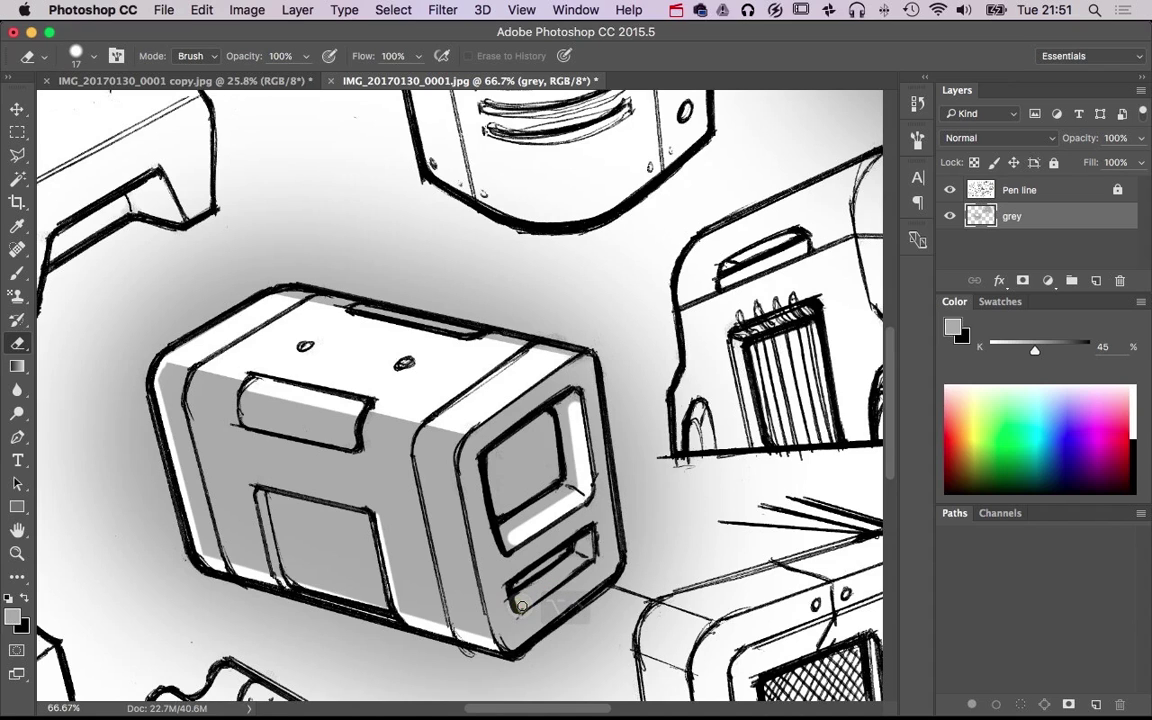
shift+click(588, 557)
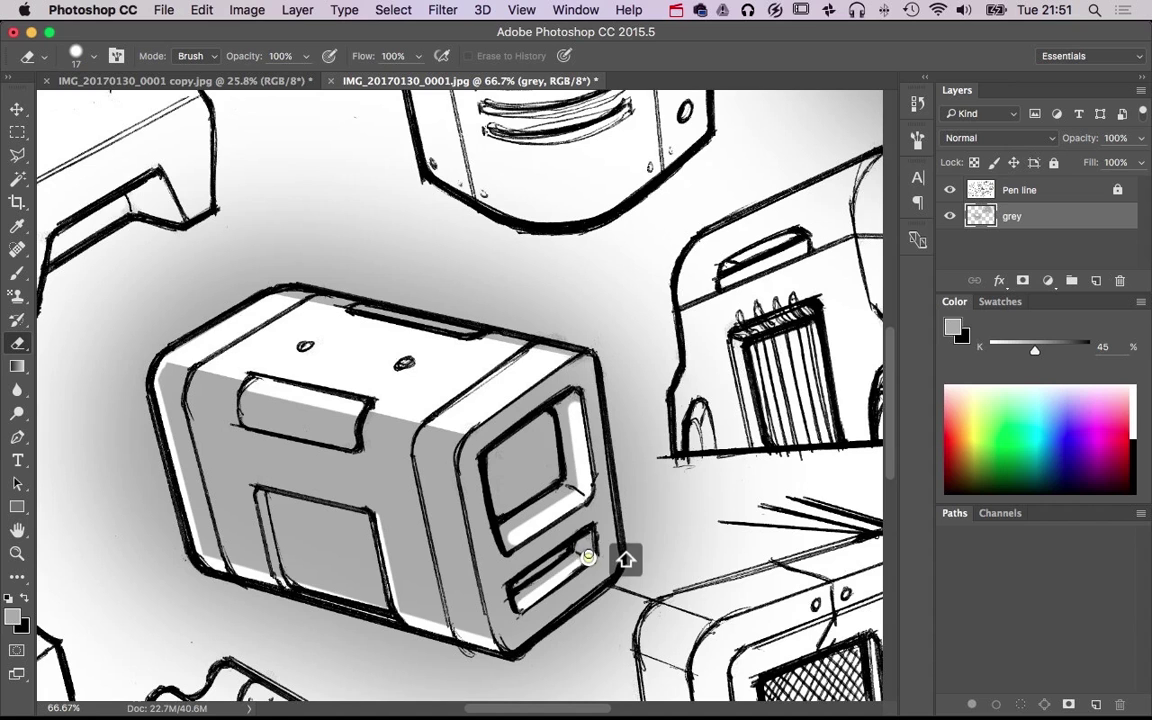
shift+click(588, 547)
alt+click(648, 479)
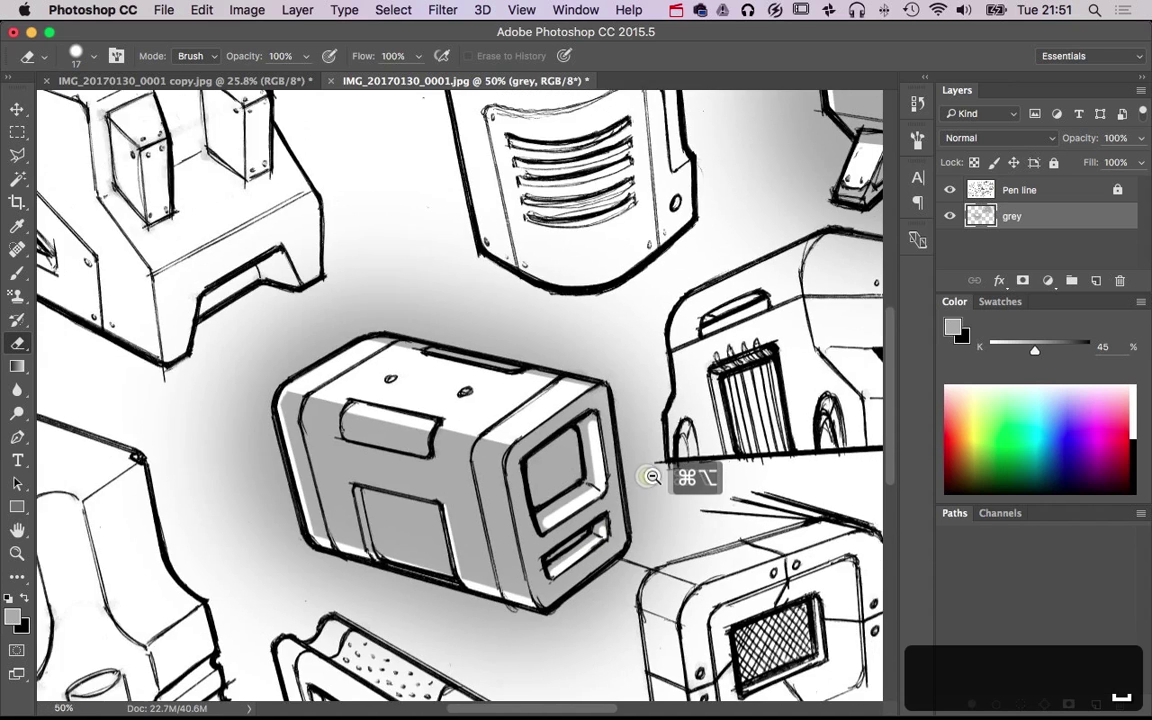
alt+click(648, 479)
alt+click(648, 479)
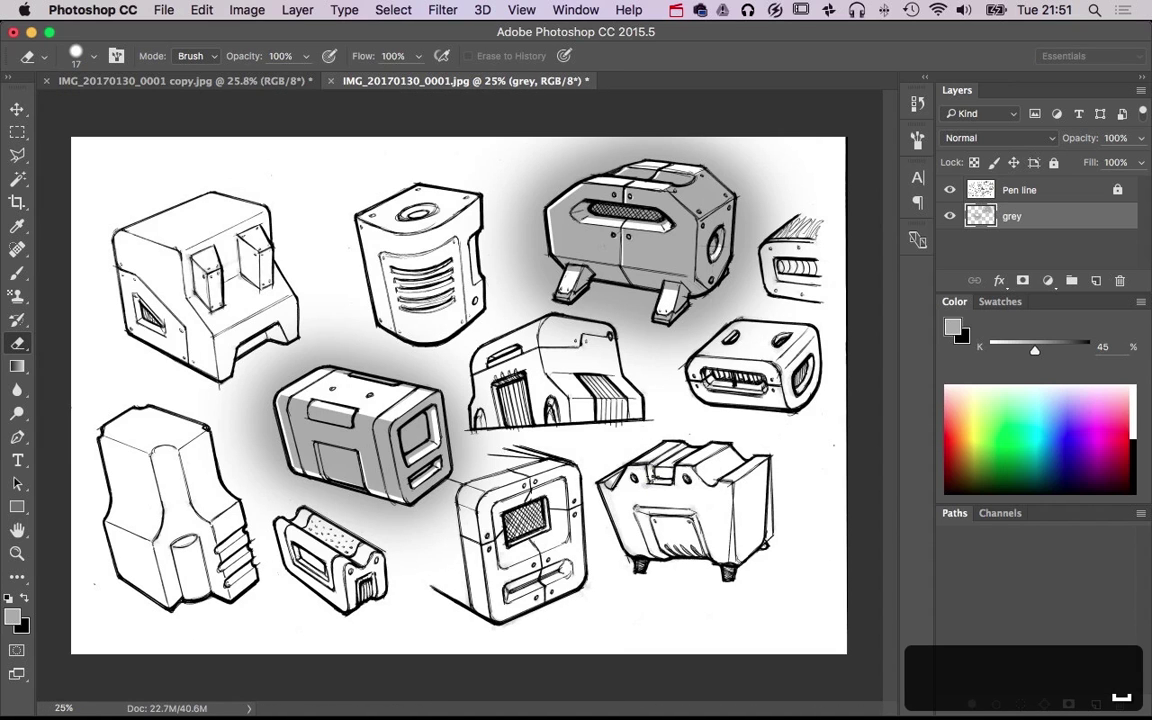
key(super+0)
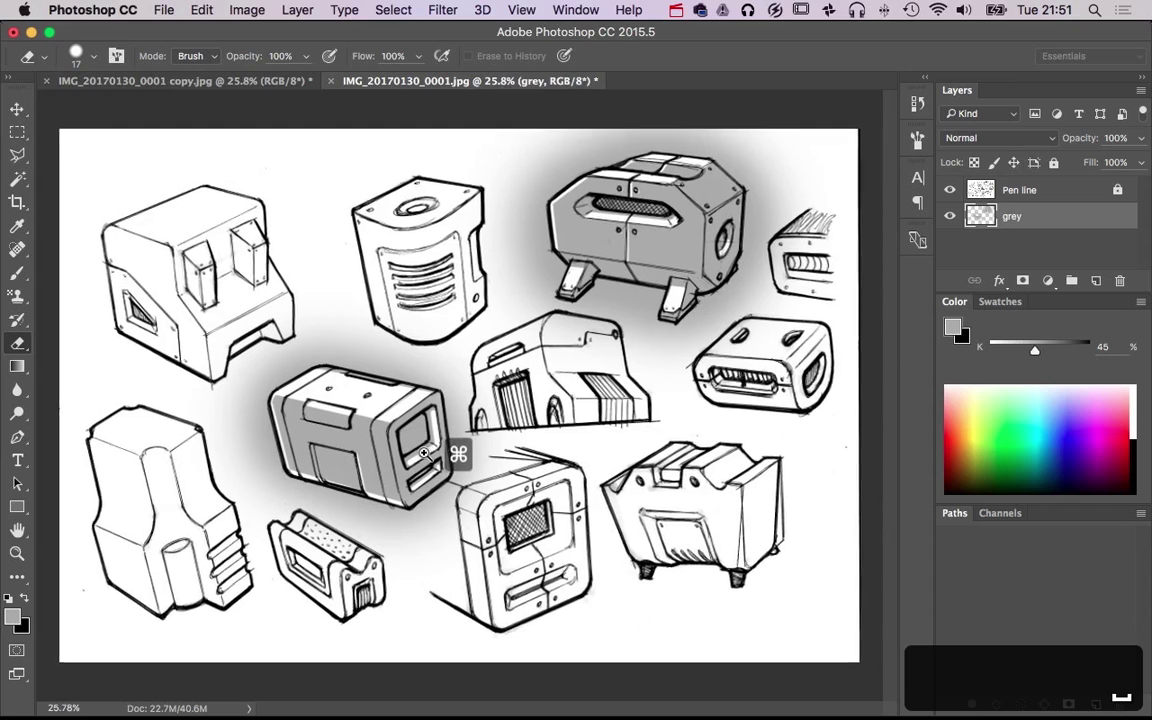
drag(424, 453, 470, 457)
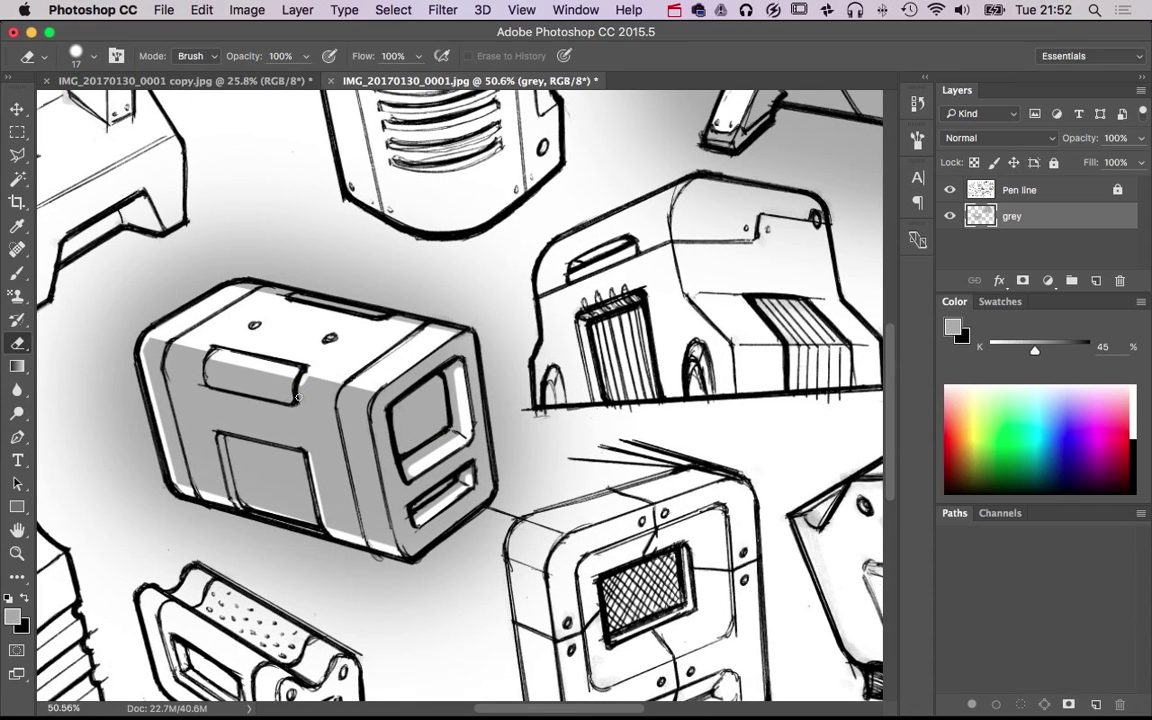
Erase straight 17 px highlights along the lower and right edges of the flap on the rounded box's long side
key(shift)
key(shift)
key(shift)
Shade the small rounded box with two openings in its top using the 675 px Brush in 45% grey
scroll(437, 432, down, 1)
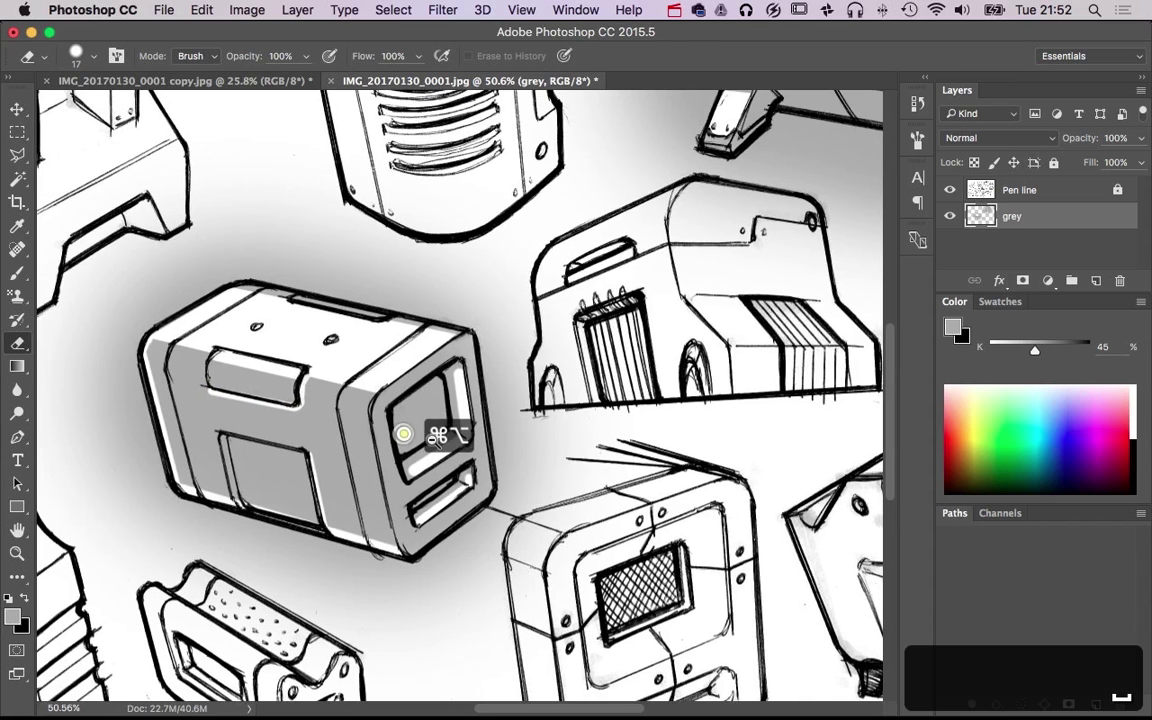
scroll(507, 463, down, 1)
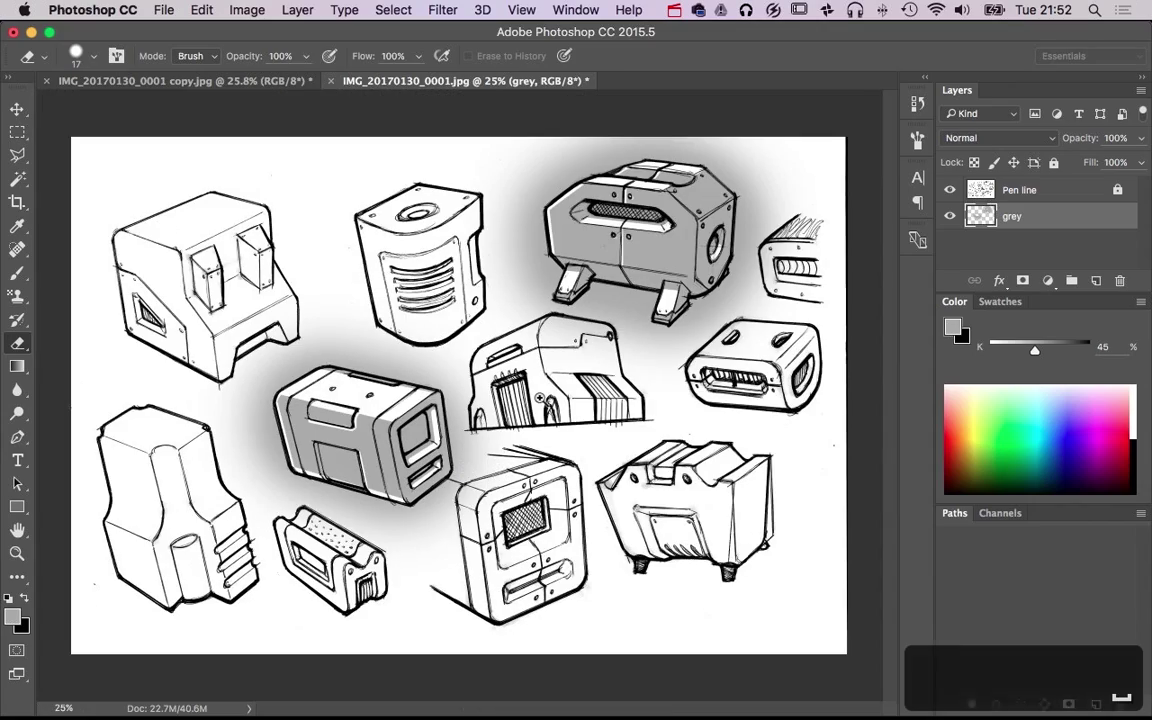
scroll(585, 472, up, 2)
scroll(593, 484, up, 1)
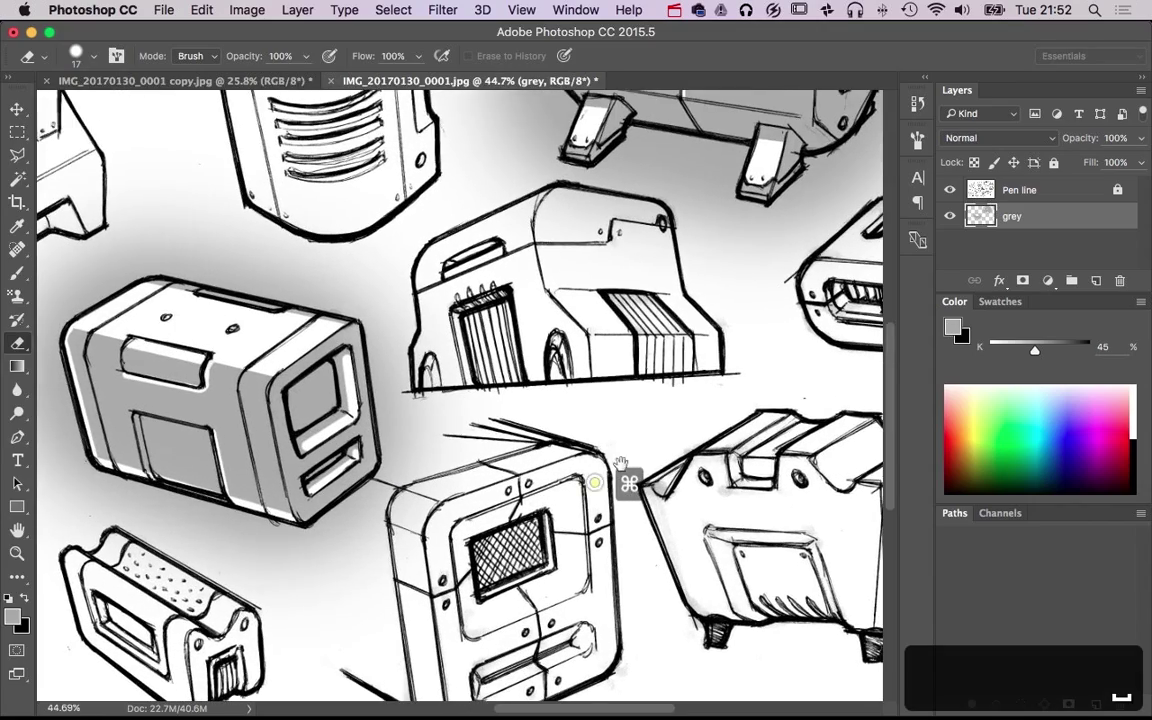
mouse_move(625, 478)
mouse_down()
mouse_move(585, 470)
mouse_move(135, 546)
mouse_up()
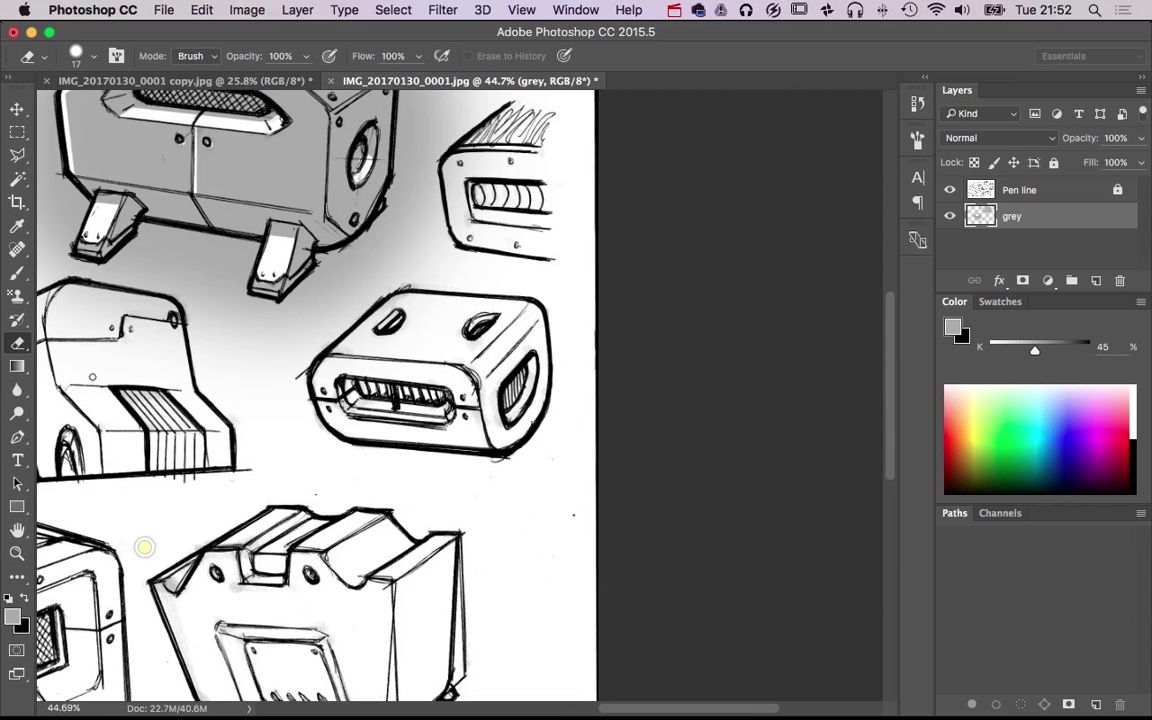
key(b)
mouse_move(381, 394)
mouse_down()
mouse_move(419, 378)
mouse_move(471, 391)
mouse_move(483, 407)
mouse_move(513, 355)
mouse_move(473, 375)
mouse_move(480, 384)
mouse_move(410, 380)
mouse_up()
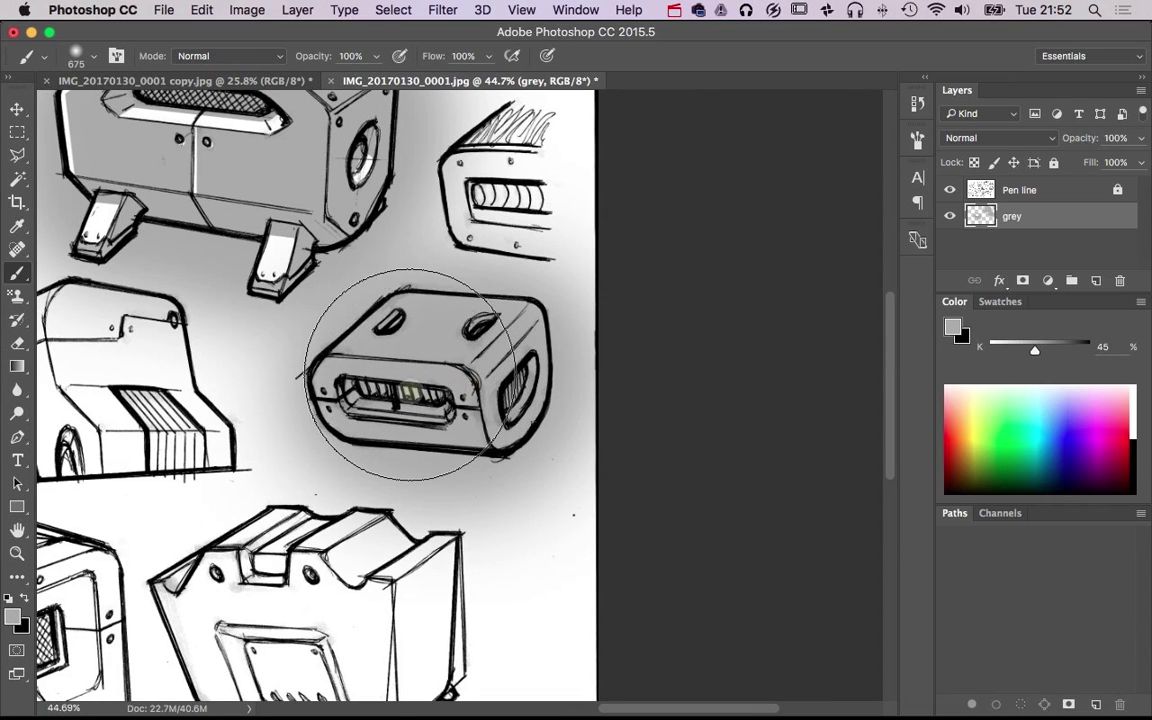
Select the small box's top face with the Polygonal Lasso and subtract its left opening from the selection
click(17, 155)
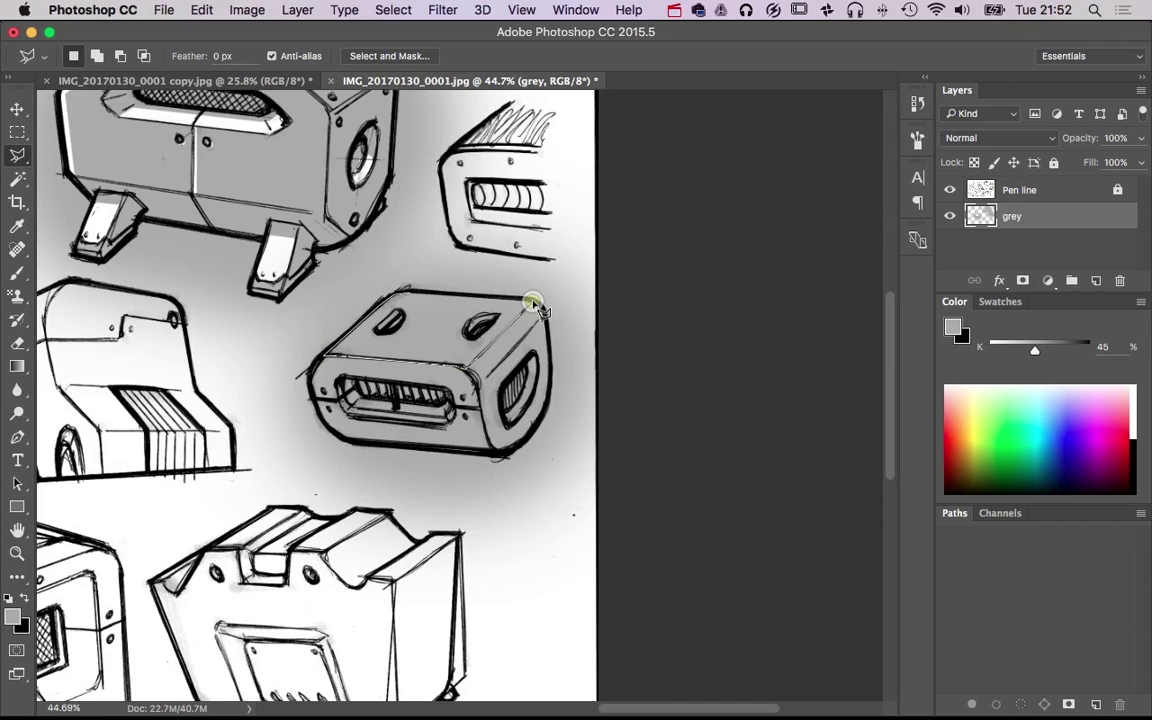
click(414, 295)
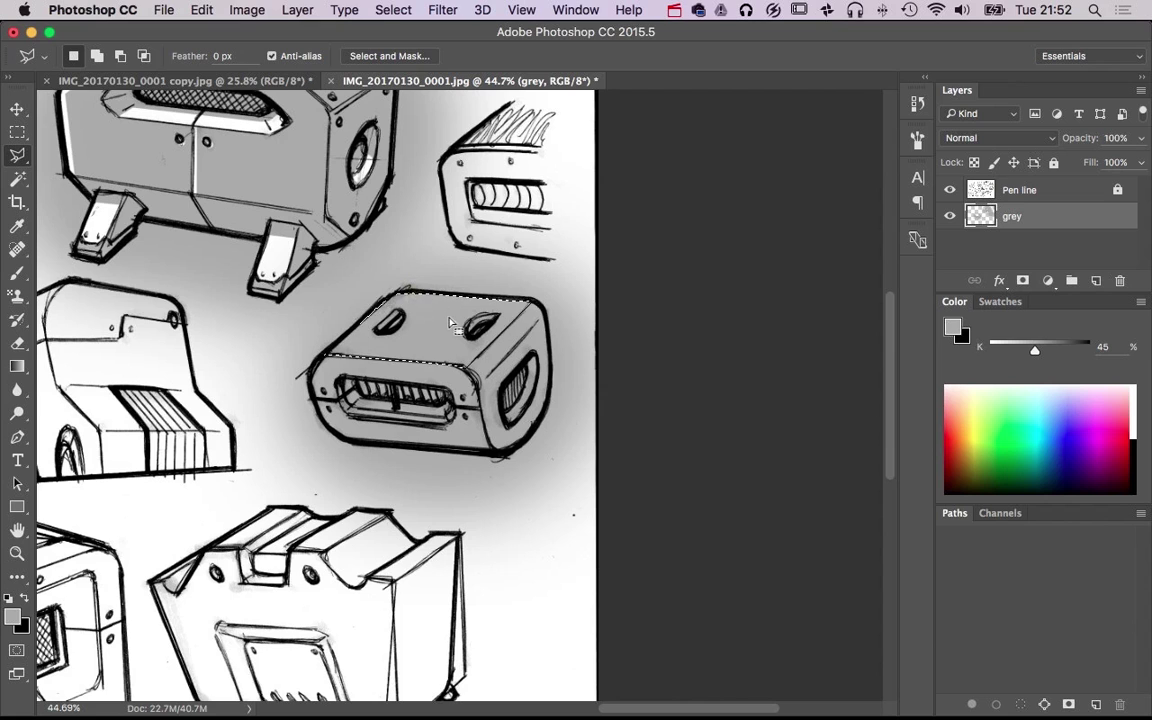
drag(453, 350, 514, 352)
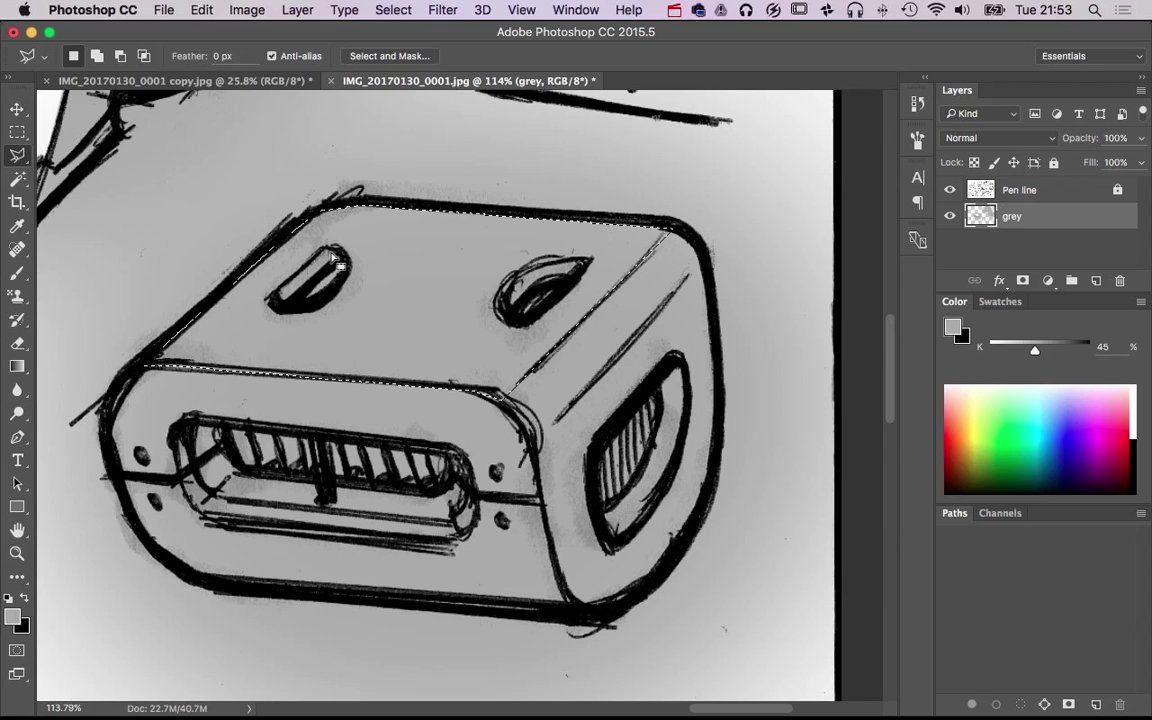
key(alt)
key(alt)
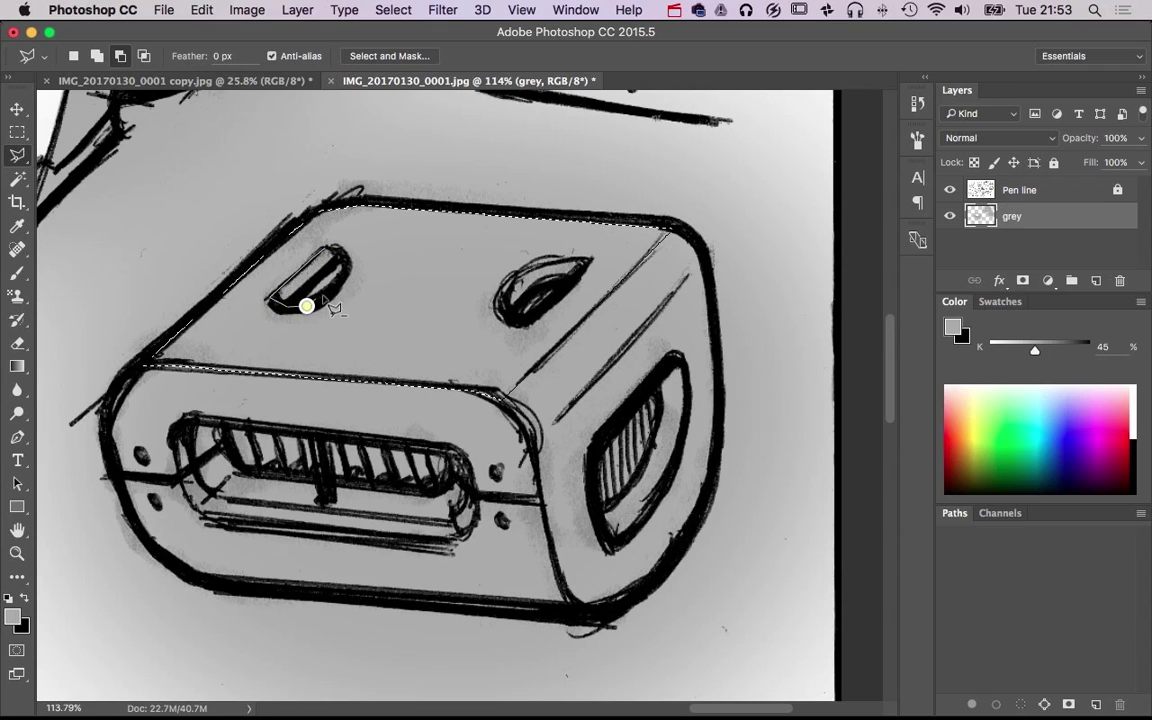
click(347, 272)
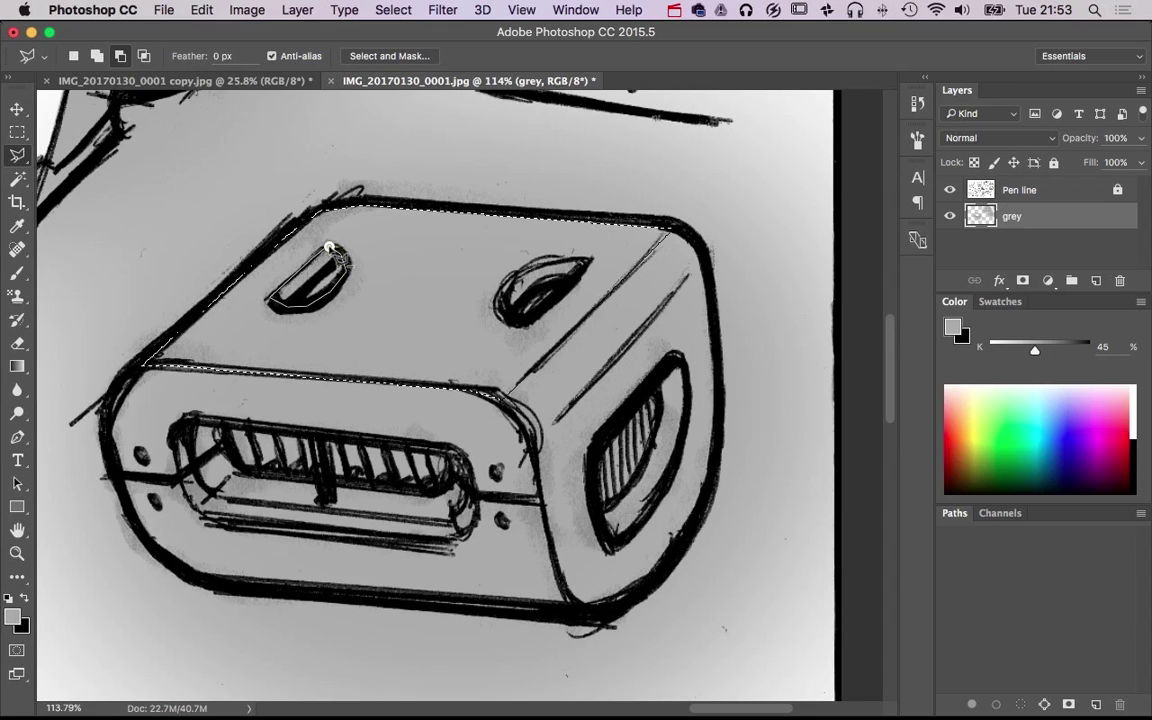
click(329, 246)
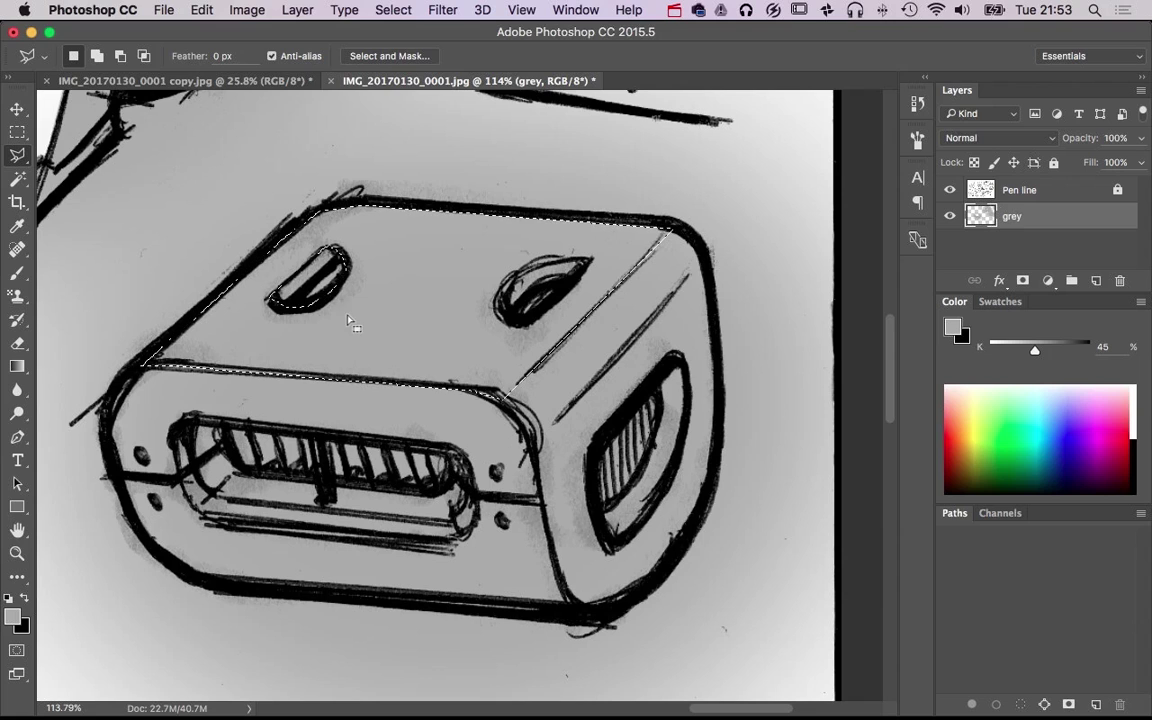
Subtract the right opening from the top-face selection, then delete the grey inside the selection and deselect
alt+click(589, 257)
click(543, 261)
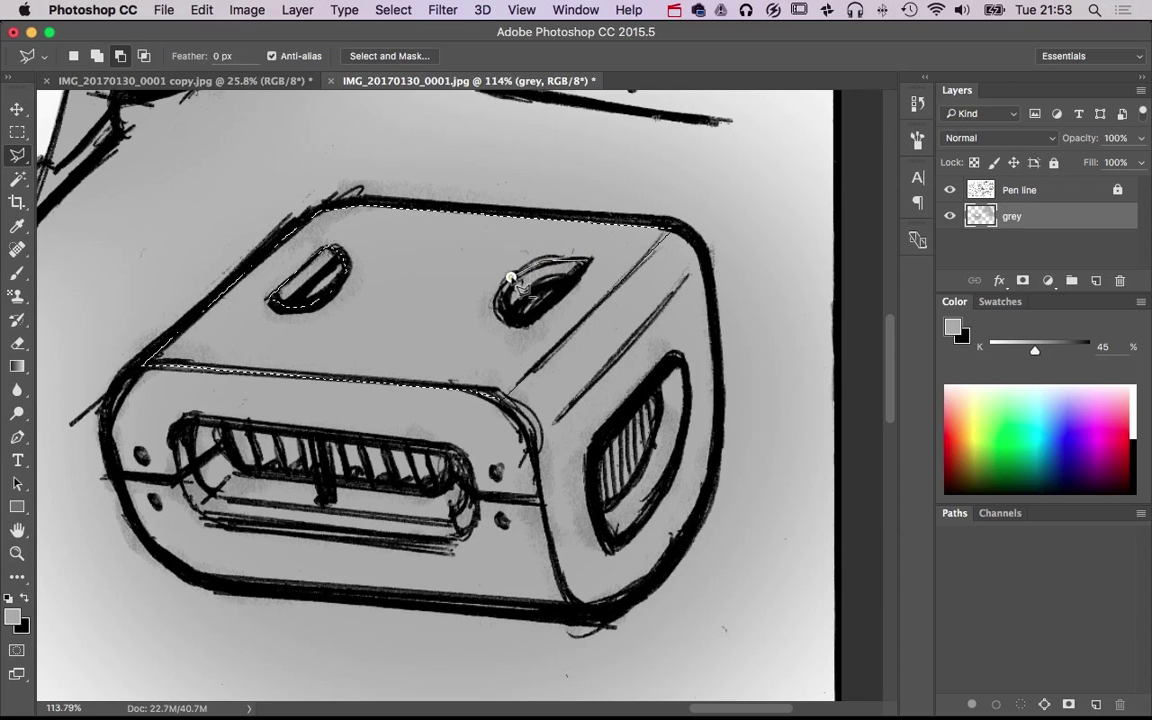
click(510, 276)
click(524, 323)
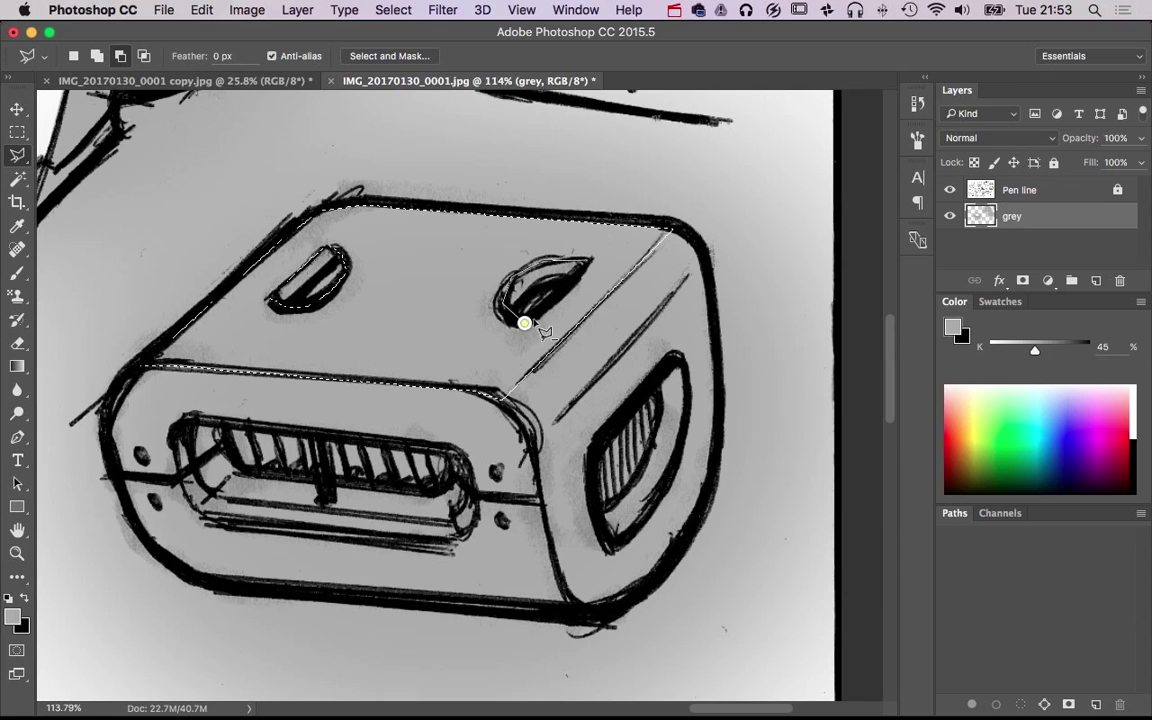
click(590, 268)
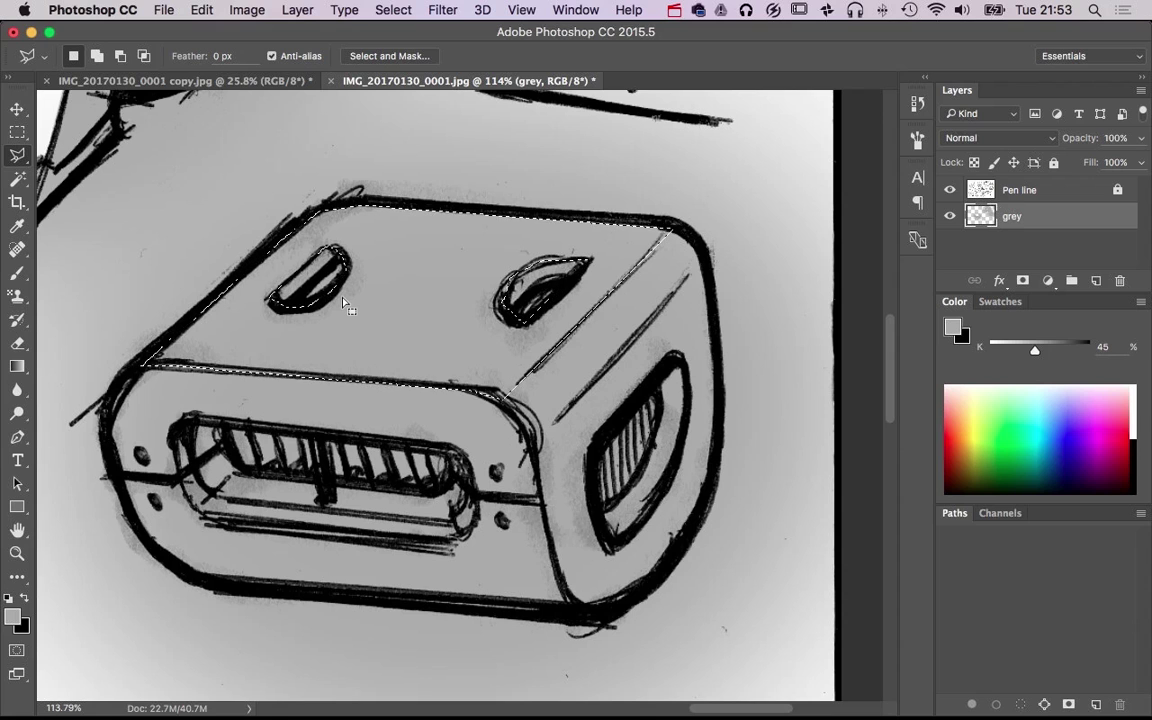
key(BackSpace)
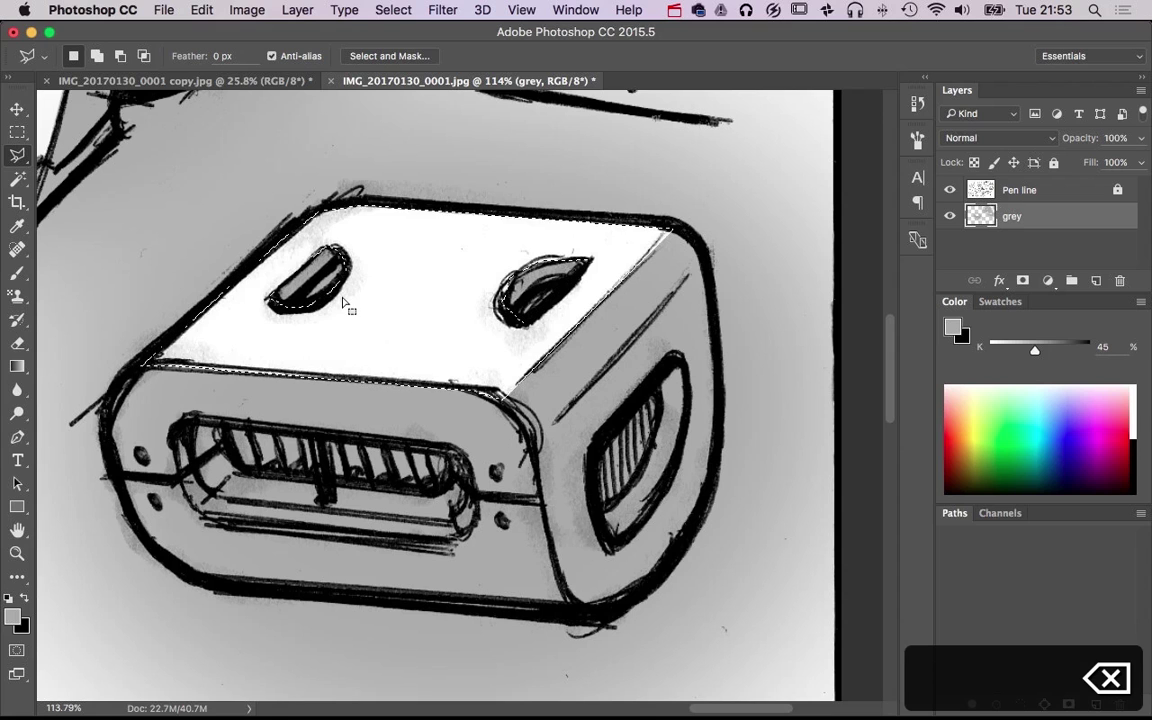
key(super+d)
Erase 17 px highlights along the lower inner wall of the small box's front recess and the curved inner wall of its side opening
alt+super+click(560, 400)
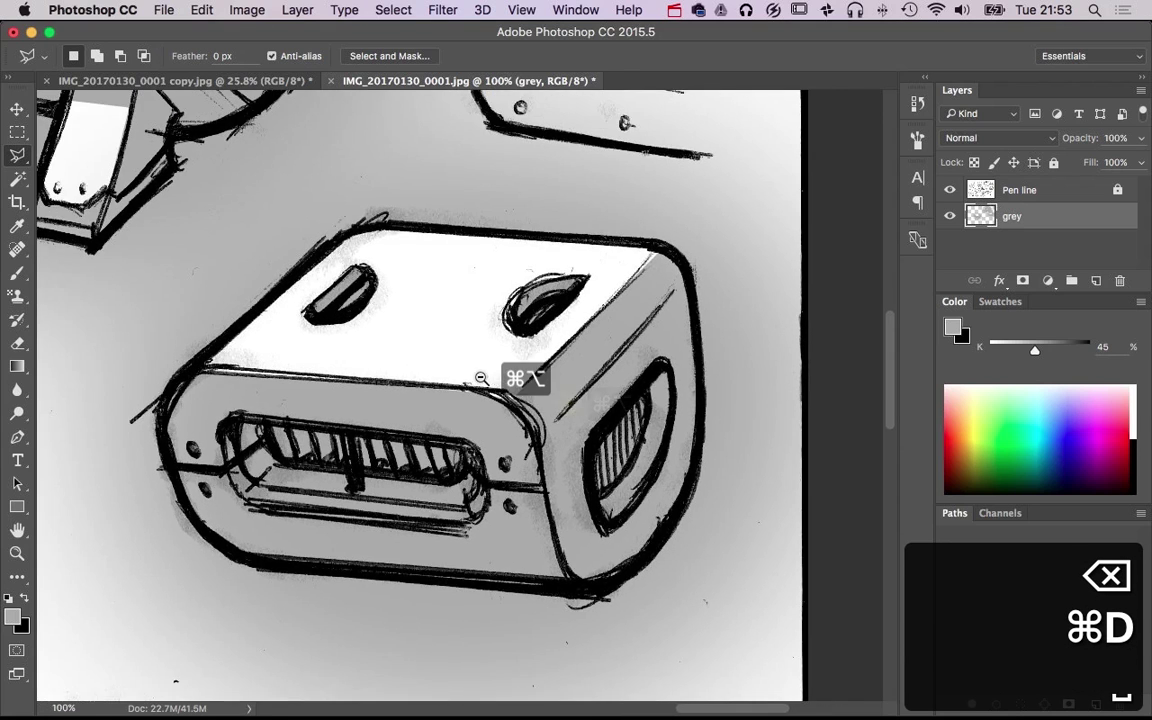
alt+super+click(482, 377)
alt+super+click(482, 377)
alt+super+click(488, 378)
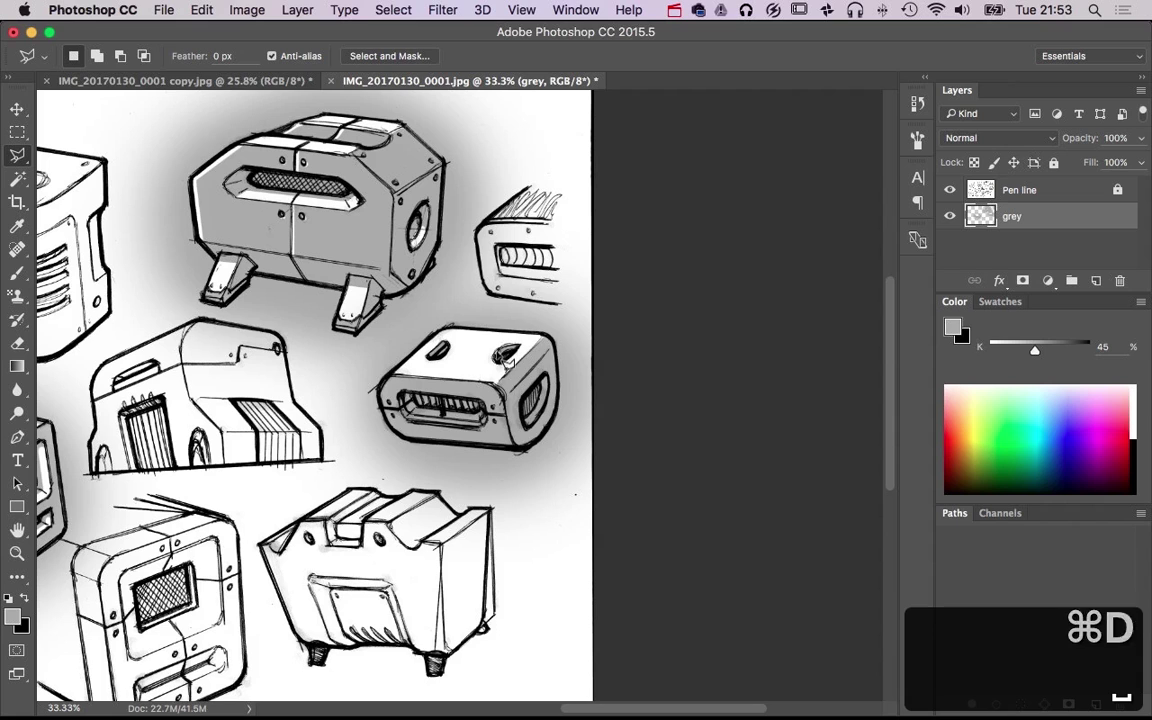
super+click(459, 438)
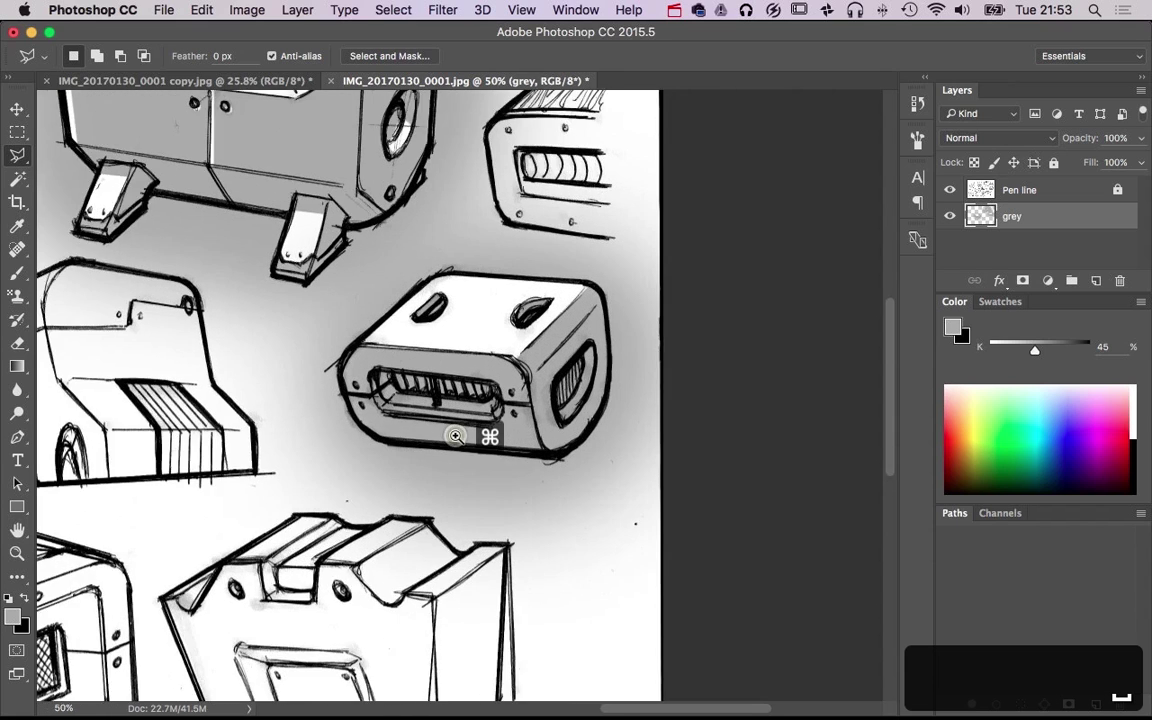
super+click(459, 438)
super+click(460, 440)
key(e)
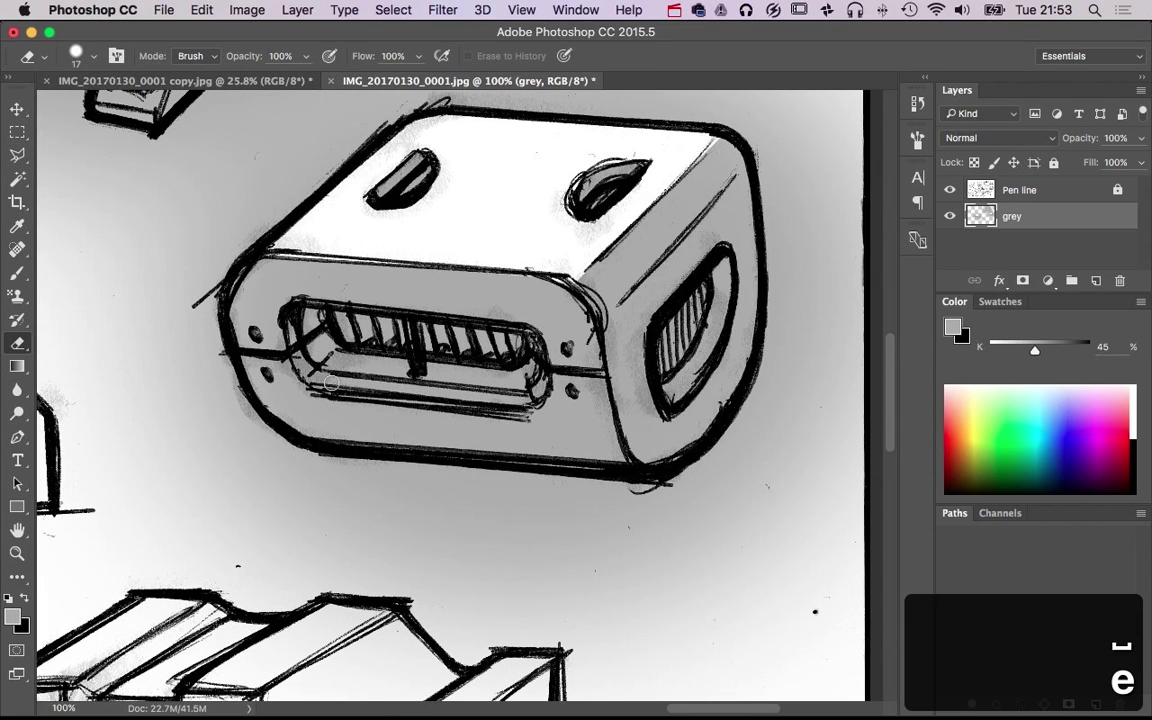
shift+click(528, 400)
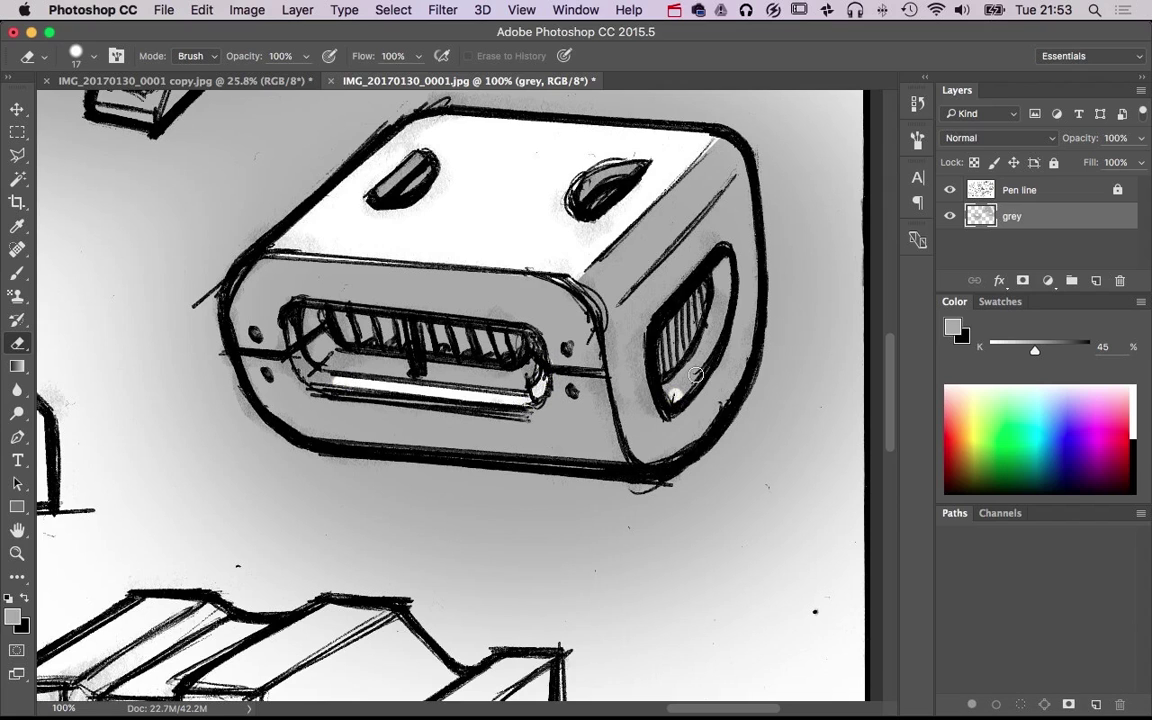
drag(696, 374, 722, 268)
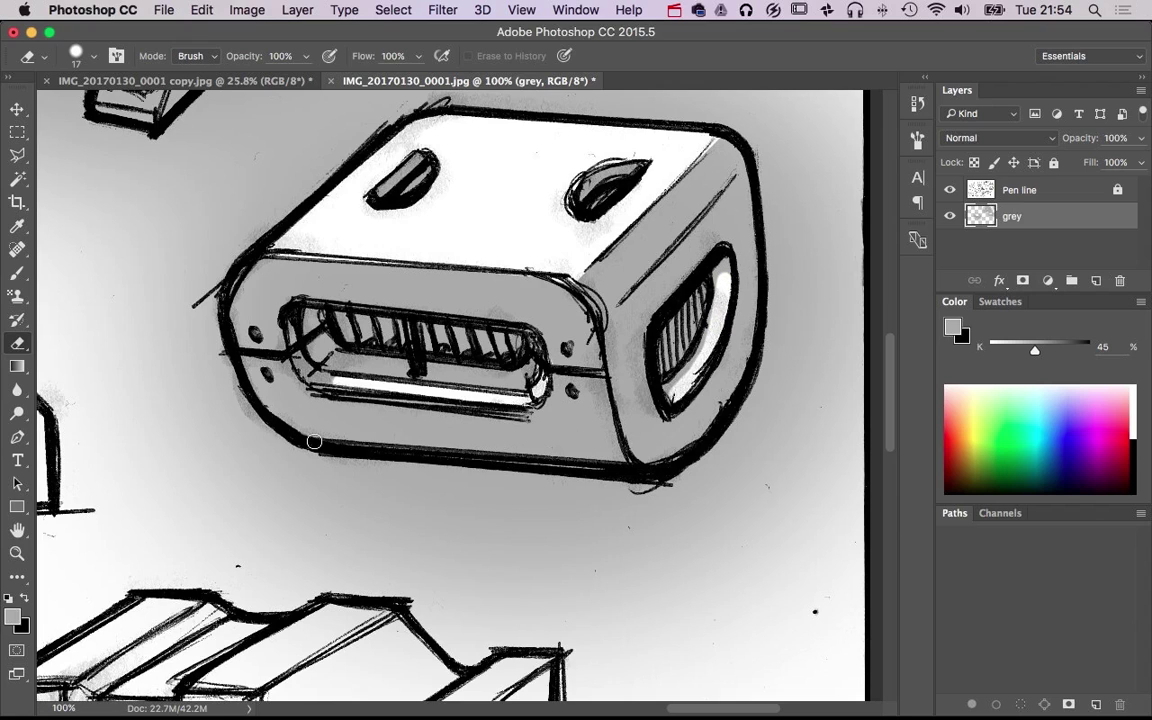
Erase a straight 28 px highlight along the bottom edge of the small box's front face, undoing the first attempt
drag(317, 442, 336, 442)
shift+click(626, 452)
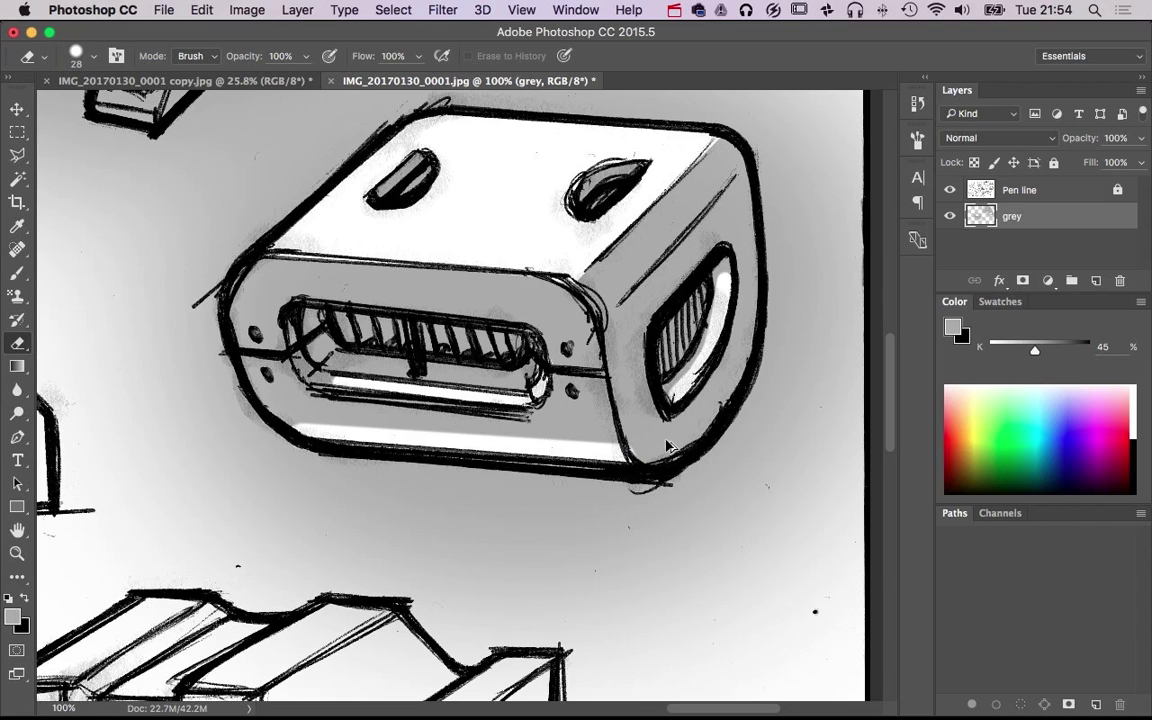
key(super+alt+z)
key(super+alt+z)
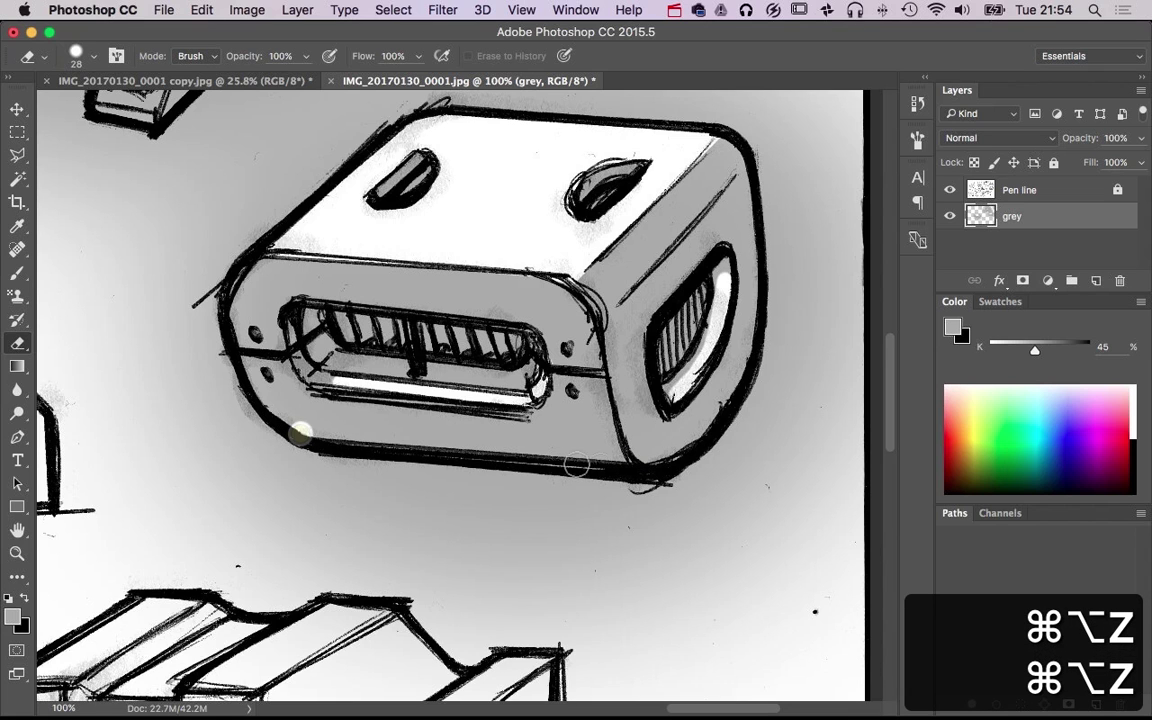
Erase a 13 px highlight up the rounded left edge of the small box's front face, from the lower corner to the upper corner
alt+scroll(680, 410, down, 3)
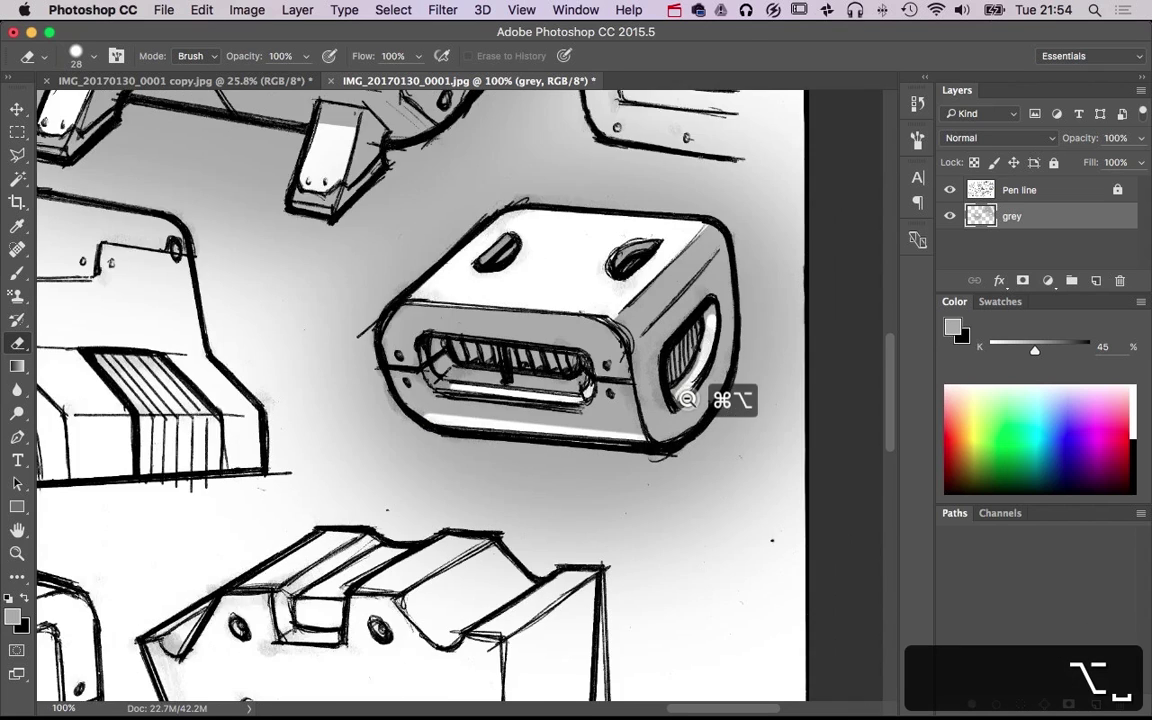
scroll(686, 399, down, 1)
alt+scroll(625, 383, up, 4)
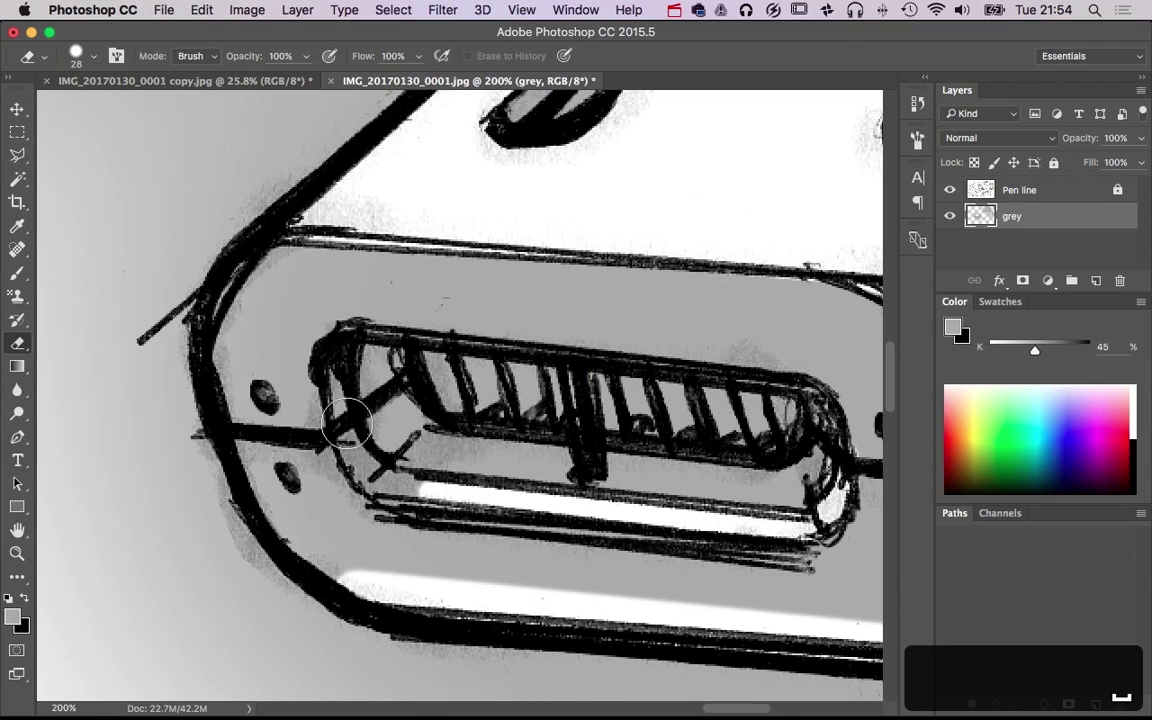
drag(346, 425, 328, 425)
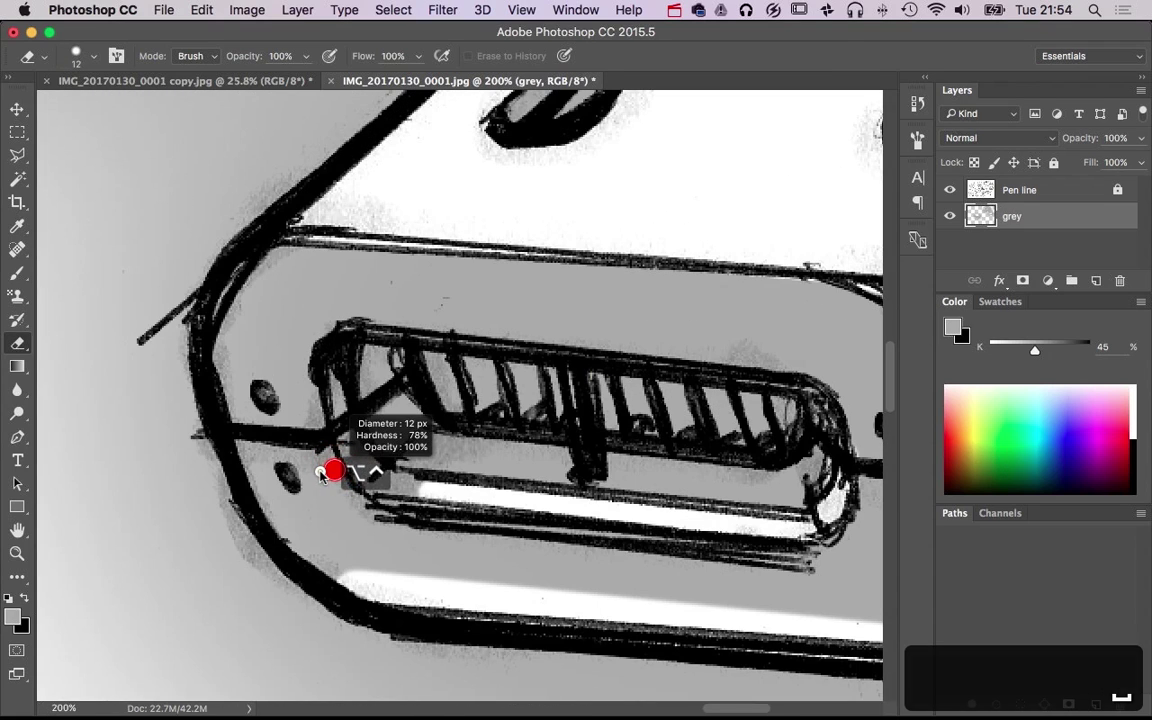
shift+click(294, 555)
shift+click(267, 523)
shift+click(252, 493)
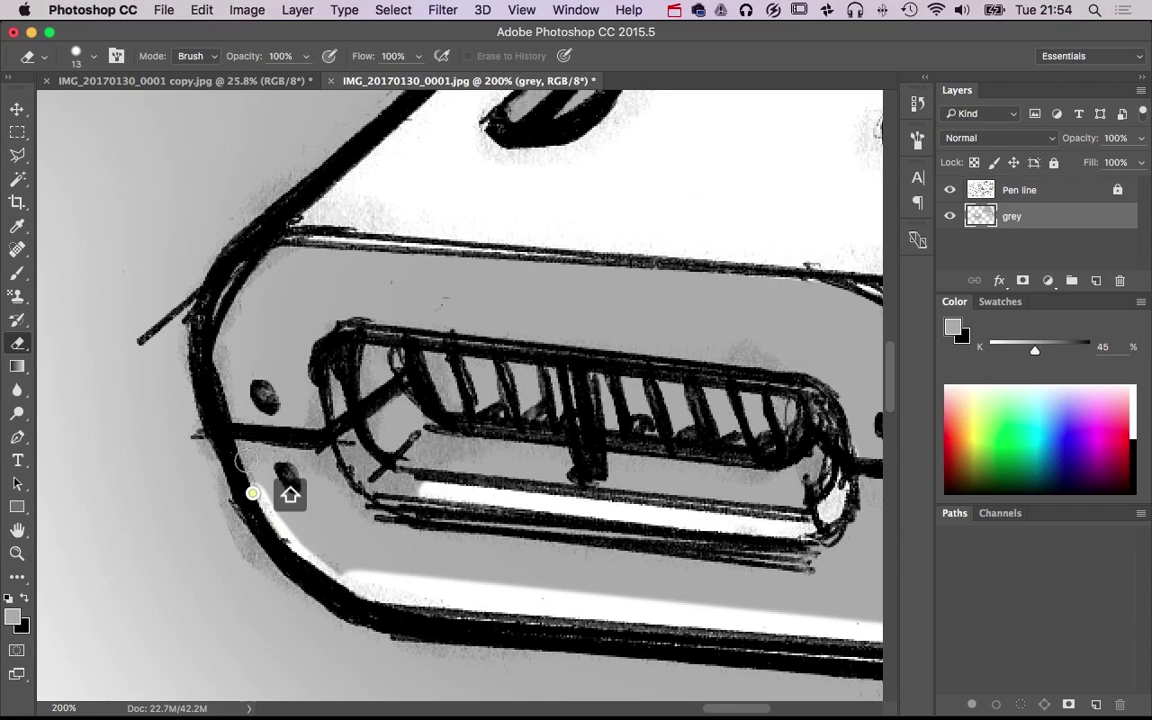
mouse_move(245, 462)
mouse_down()
mouse_move(214, 400)
mouse_move(205, 322)
mouse_move(305, 220)
mouse_up()
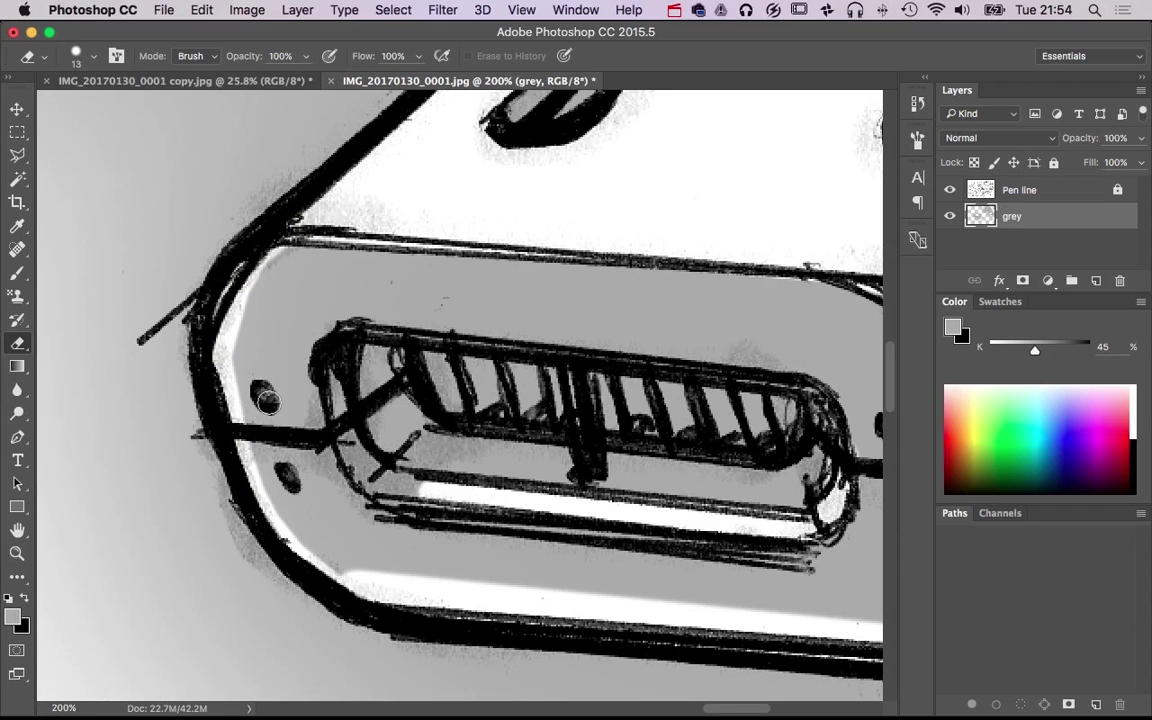
Erase 13 px highlights beneath the split line on both sides of the front recess and around the lower screw holes
scroll(340, 450, right, 10)
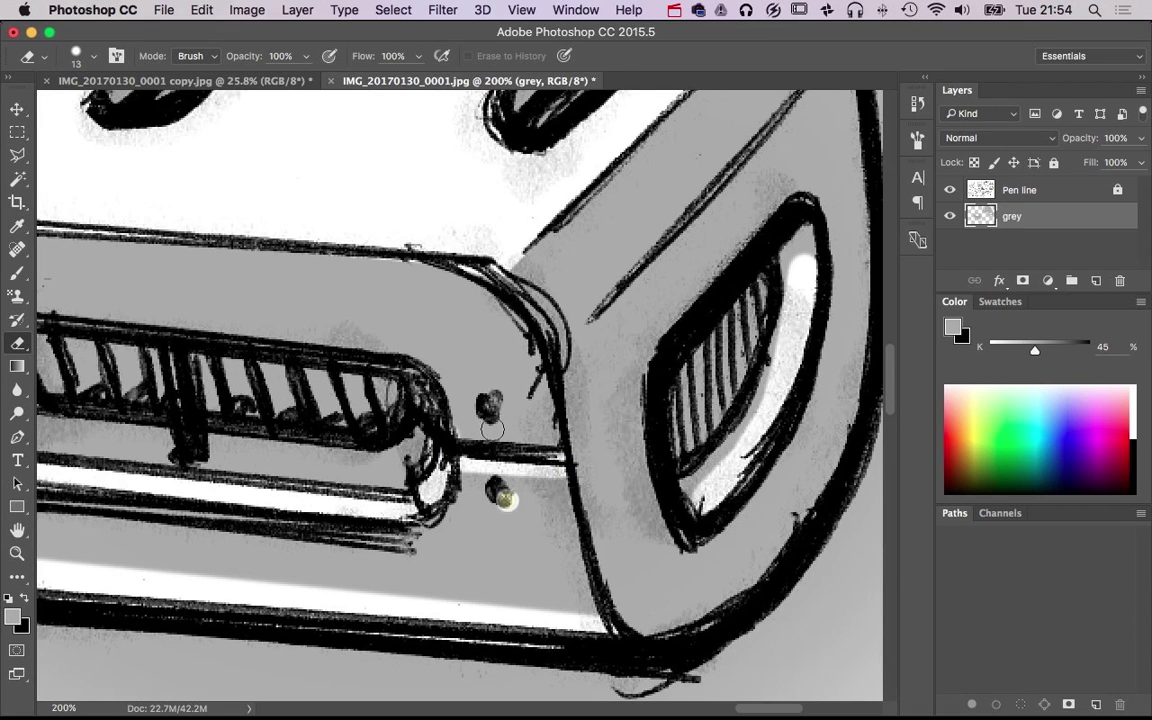
scroll(490, 410, left, 15)
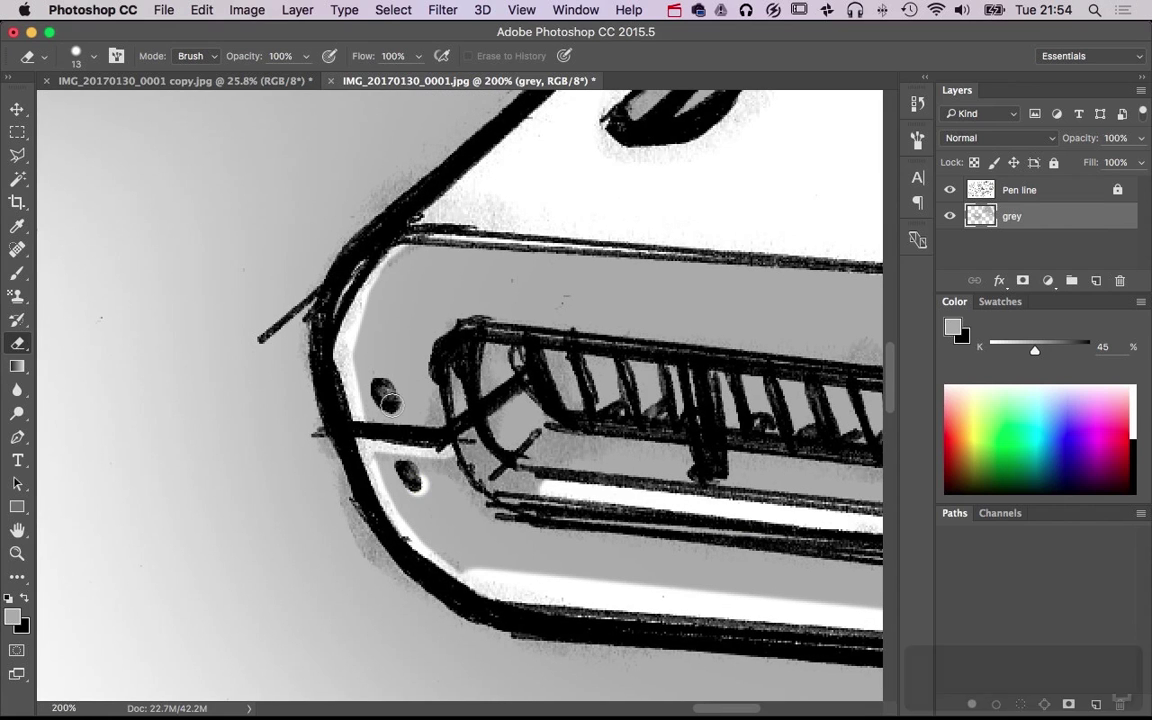
Paint soft grey over the small box with the dotted grip and its surroundings, using a 550 px brush at 45% grey
scroll(391, 401, down, 10)
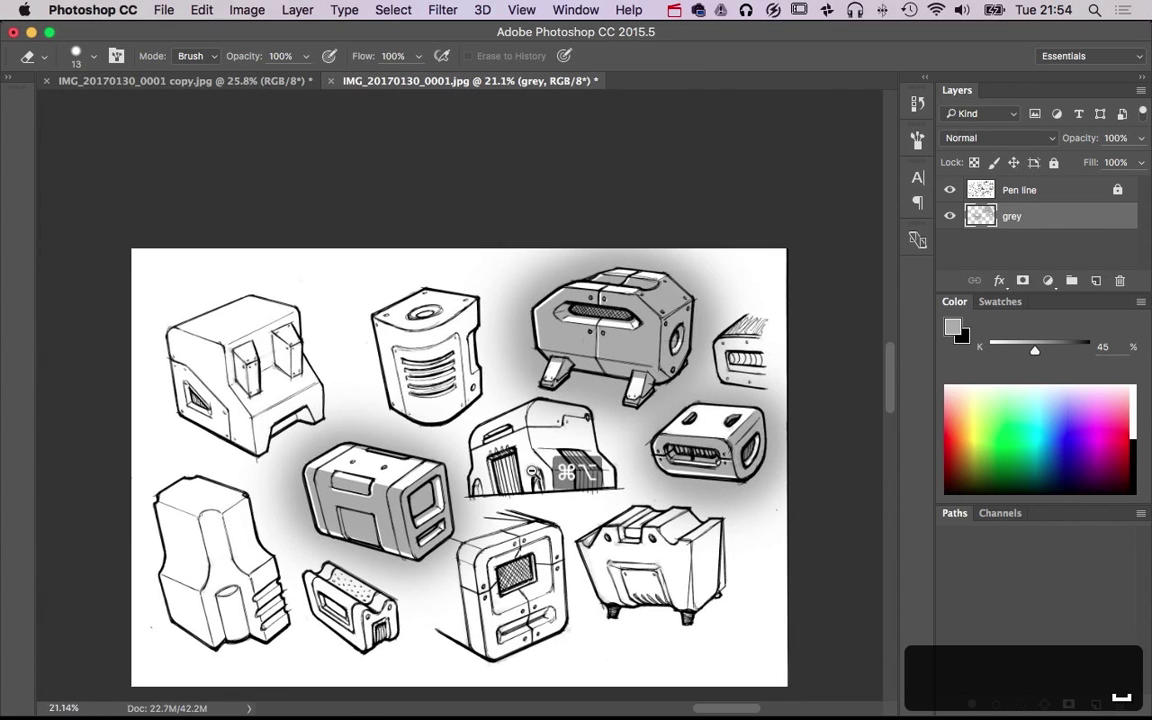
alt+super+click(531, 471)
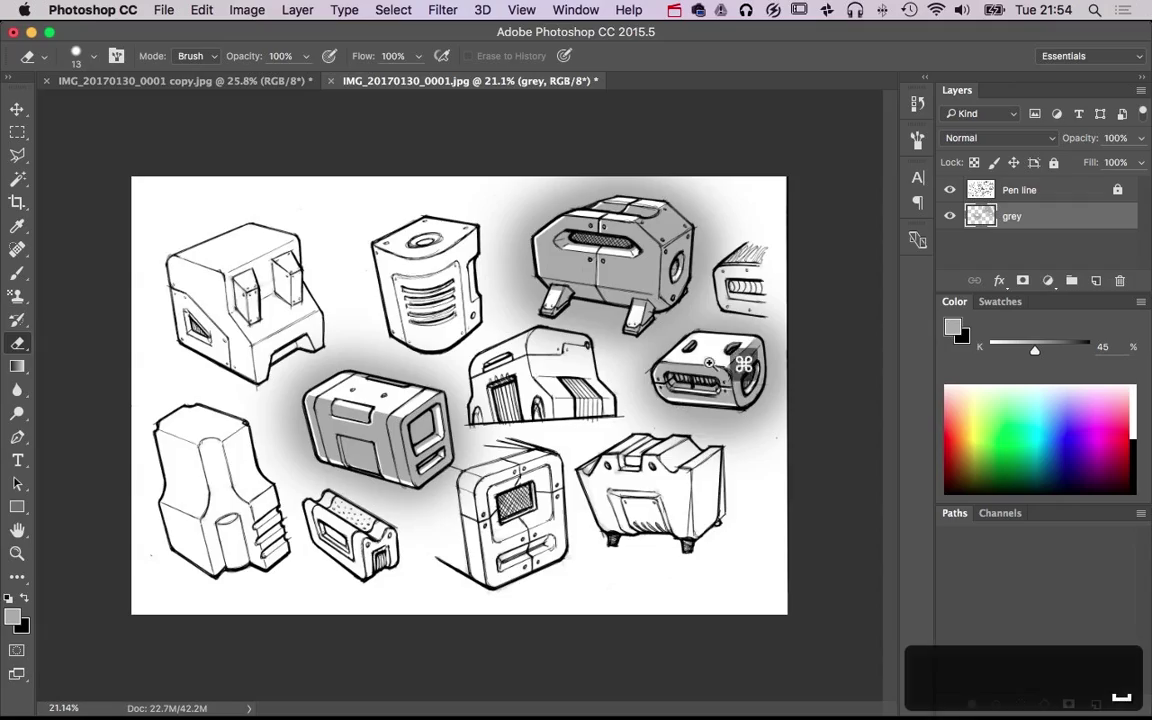
scroll(740, 380, up, 8)
scroll(787, 378, down, 4)
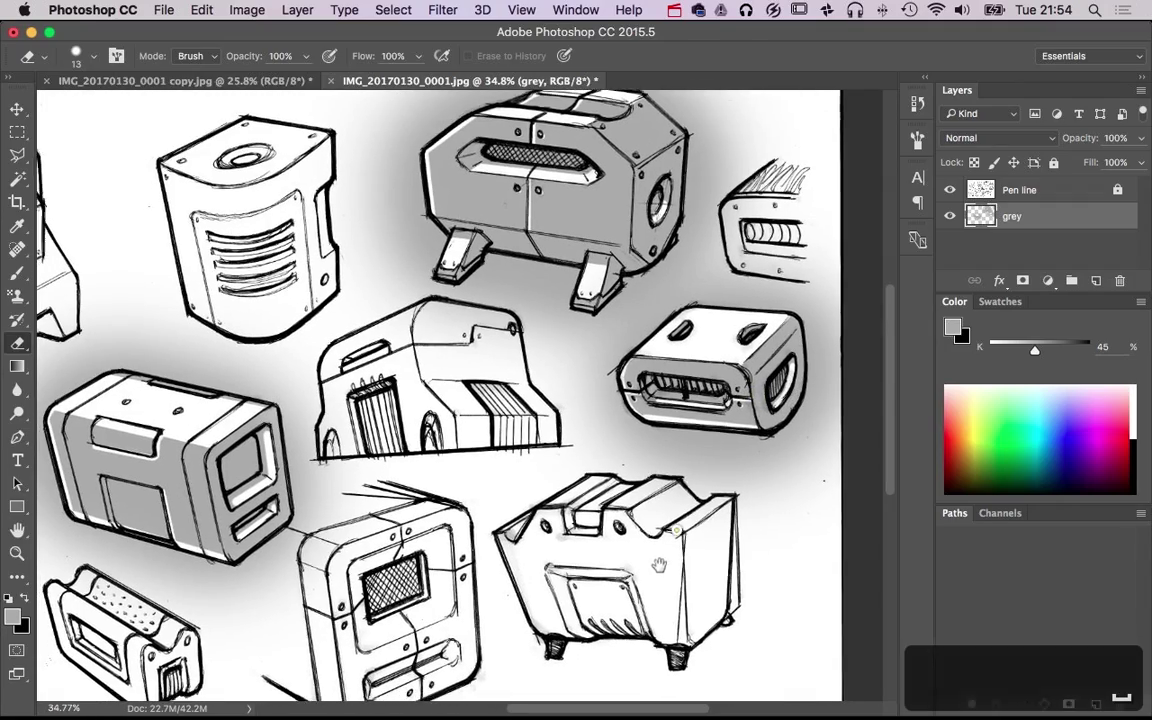
drag(658, 563, 692, 478)
mouse_move(302, 528)
mouse_down()
mouse_move(683, 487)
mouse_move(499, 484)
mouse_up()
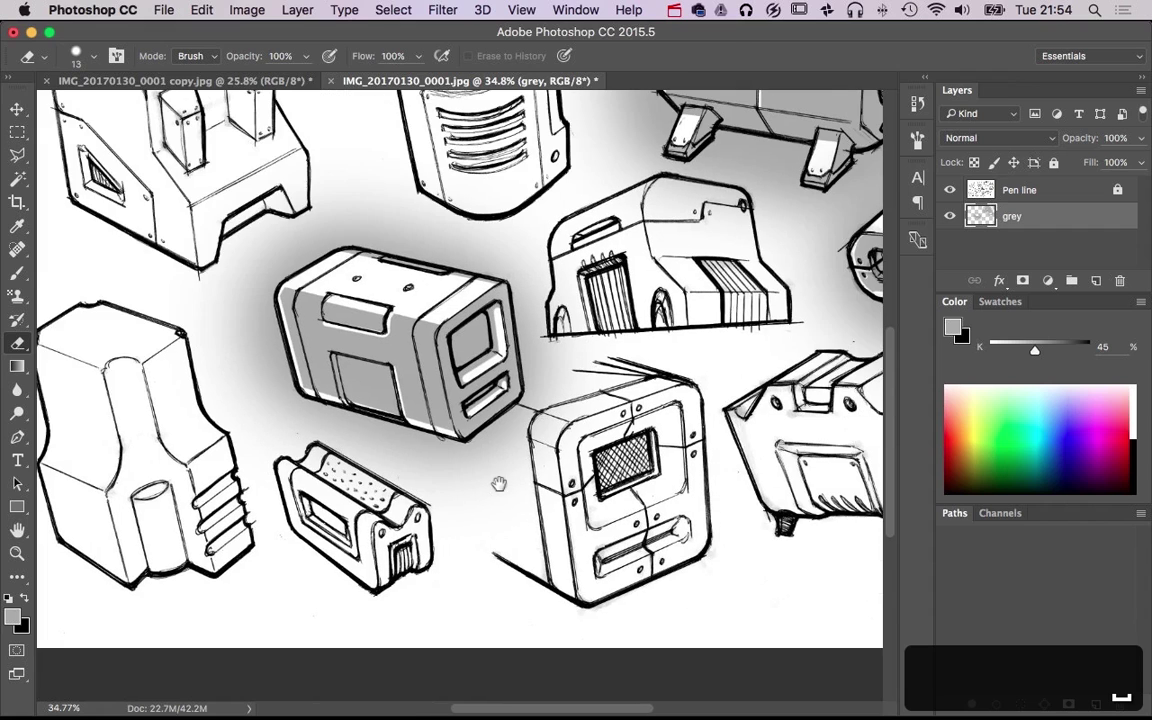
key(b)
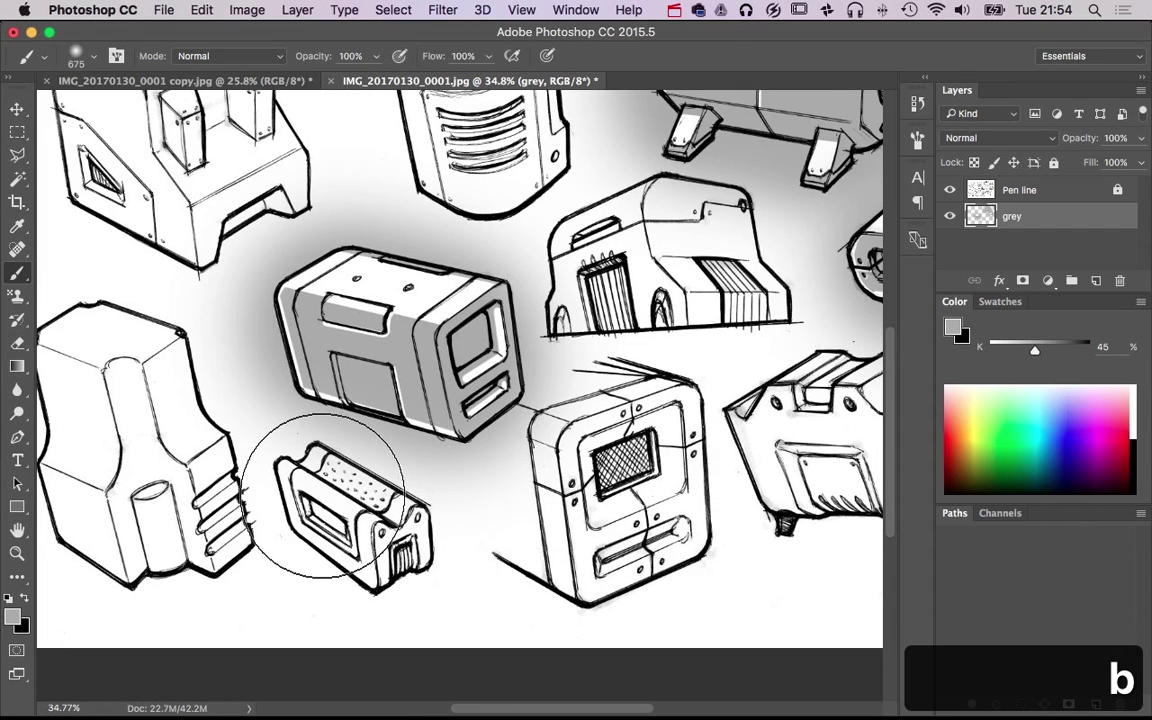
drag(326, 507, 303, 512)
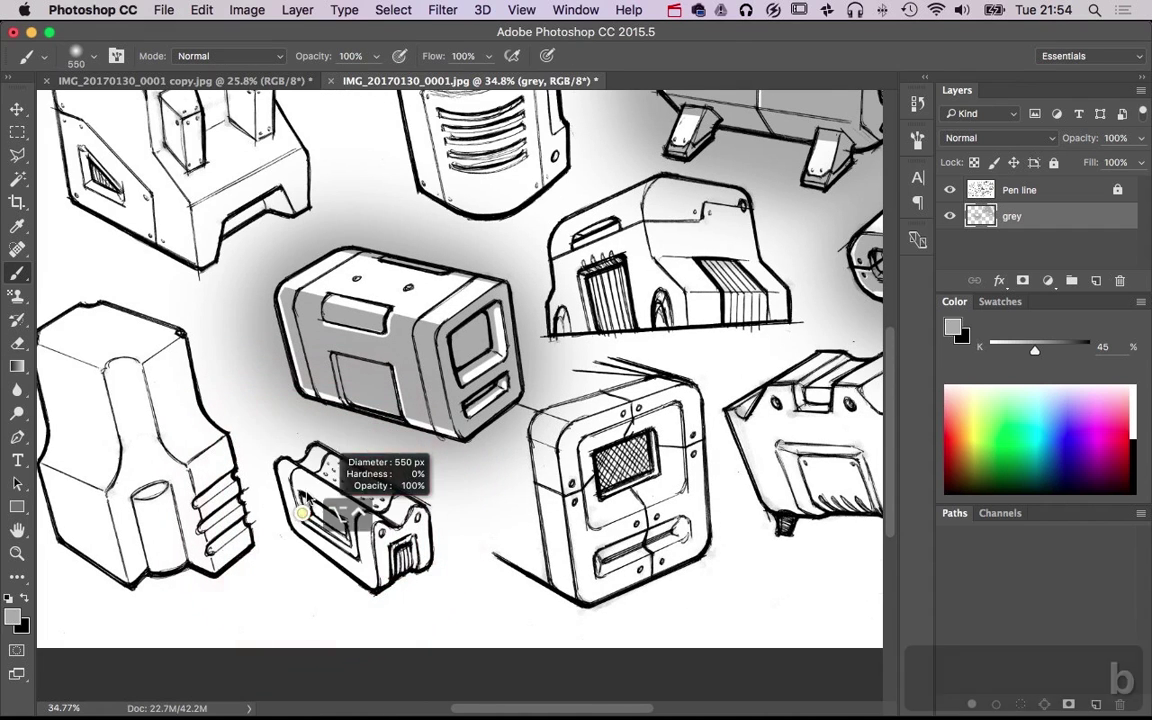
click(304, 482)
shift+click(429, 560)
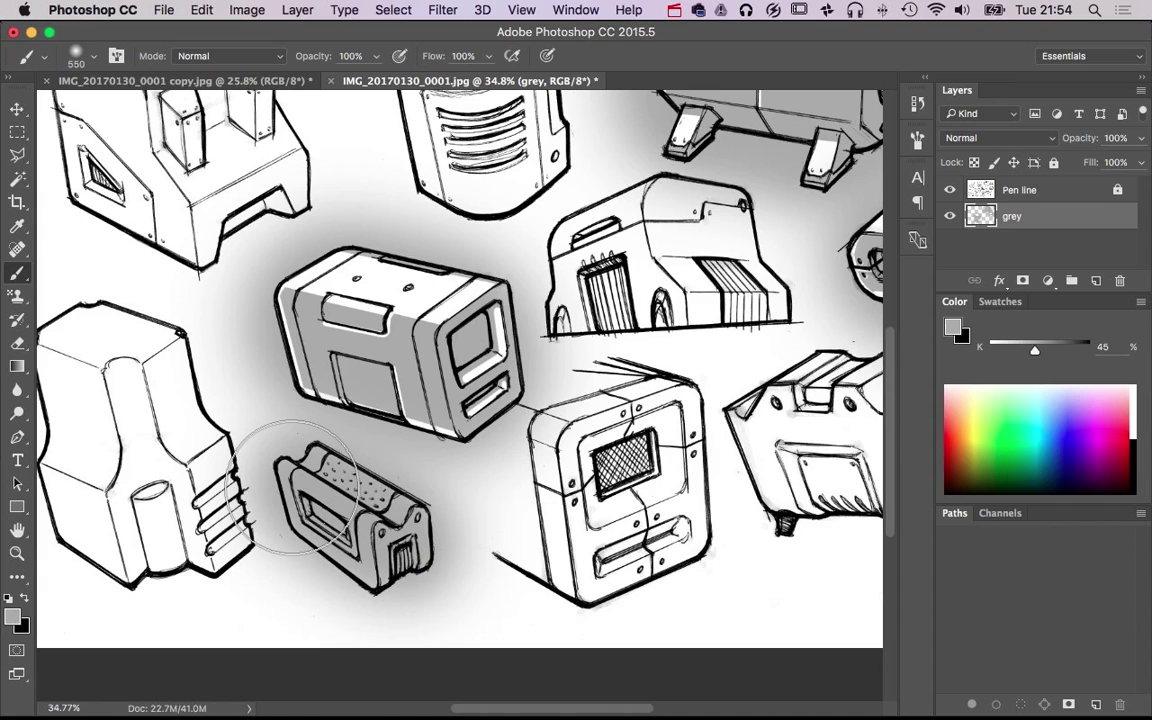
drag(270, 450, 367, 537)
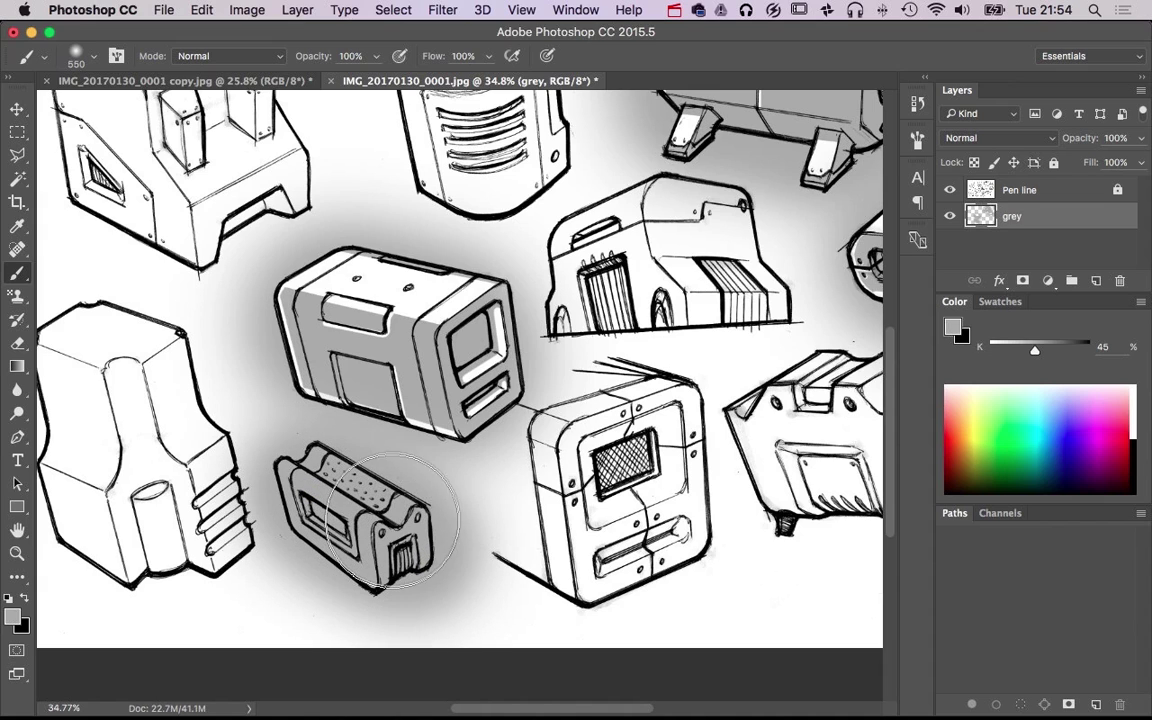
Erase straight 26 px highlights along the front and rear top edges of the small dotted-grip box
super+click(376, 503)
super+click(376, 503)
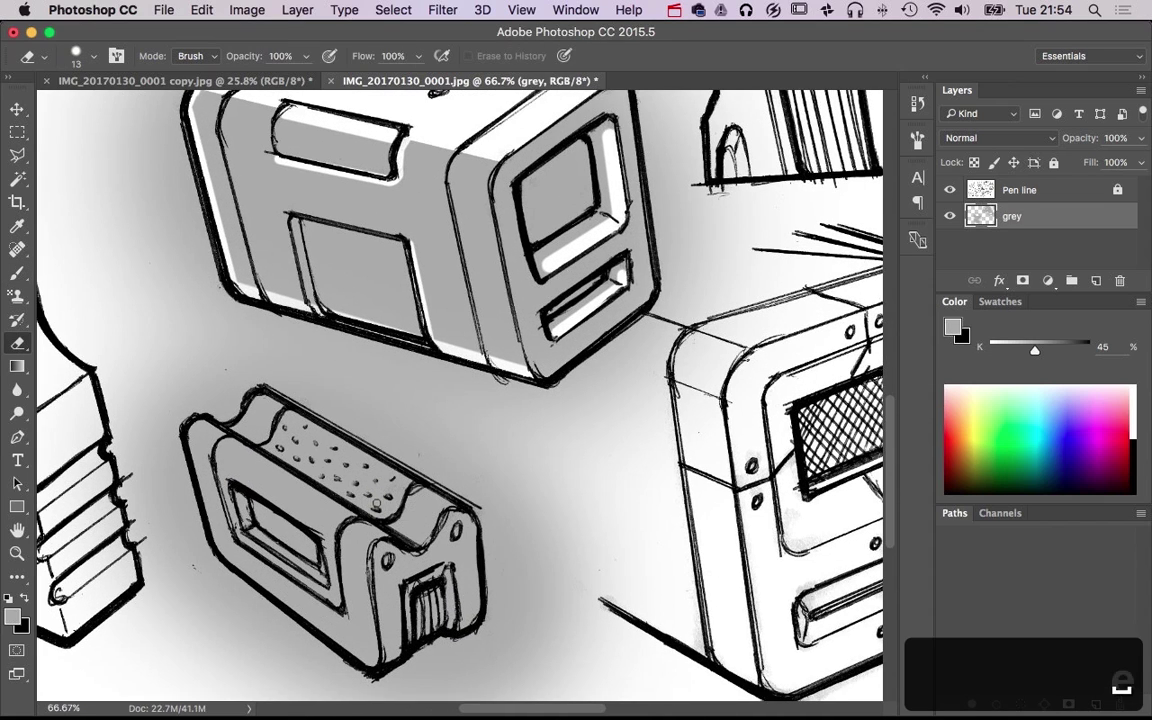
key(e)
mouse_move(230, 430)
mouse_down()
mouse_move(206, 442)
mouse_move(196, 428)
mouse_up()
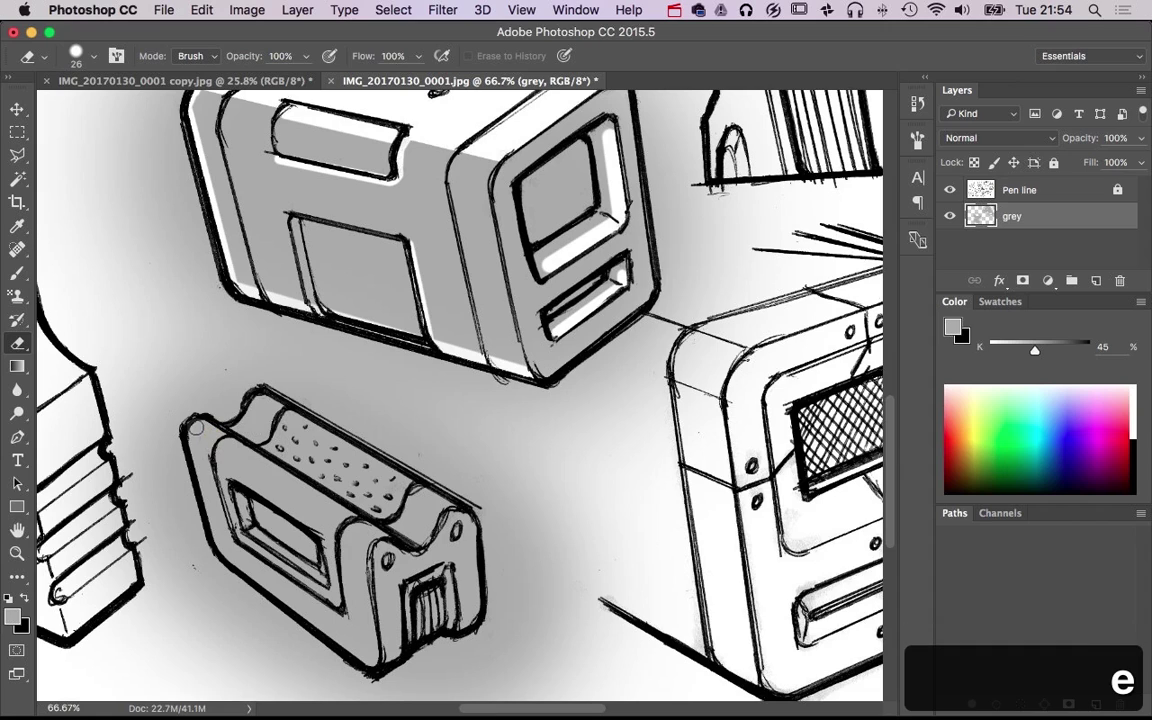
shift+click(366, 538)
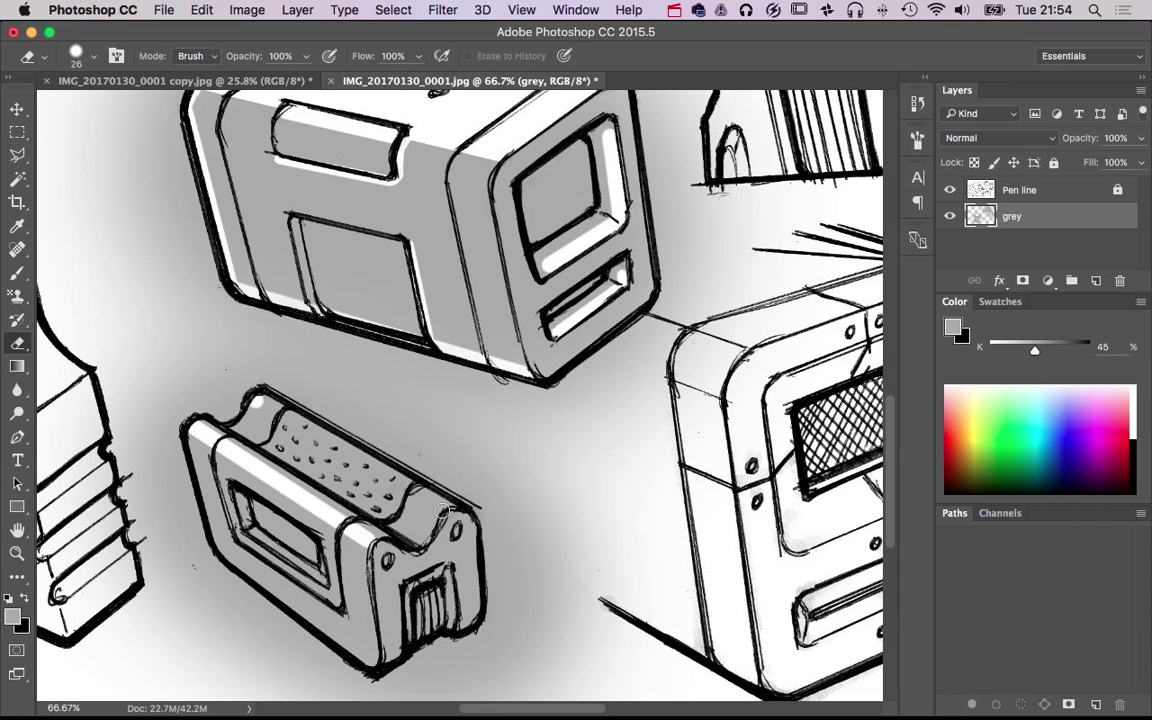
drag(265, 400, 440, 502)
Erase a 14 px highlight along the lower inner wall of the side recess and 25 px highlights along the bottom of the end face
drag(268, 548, 257, 547)
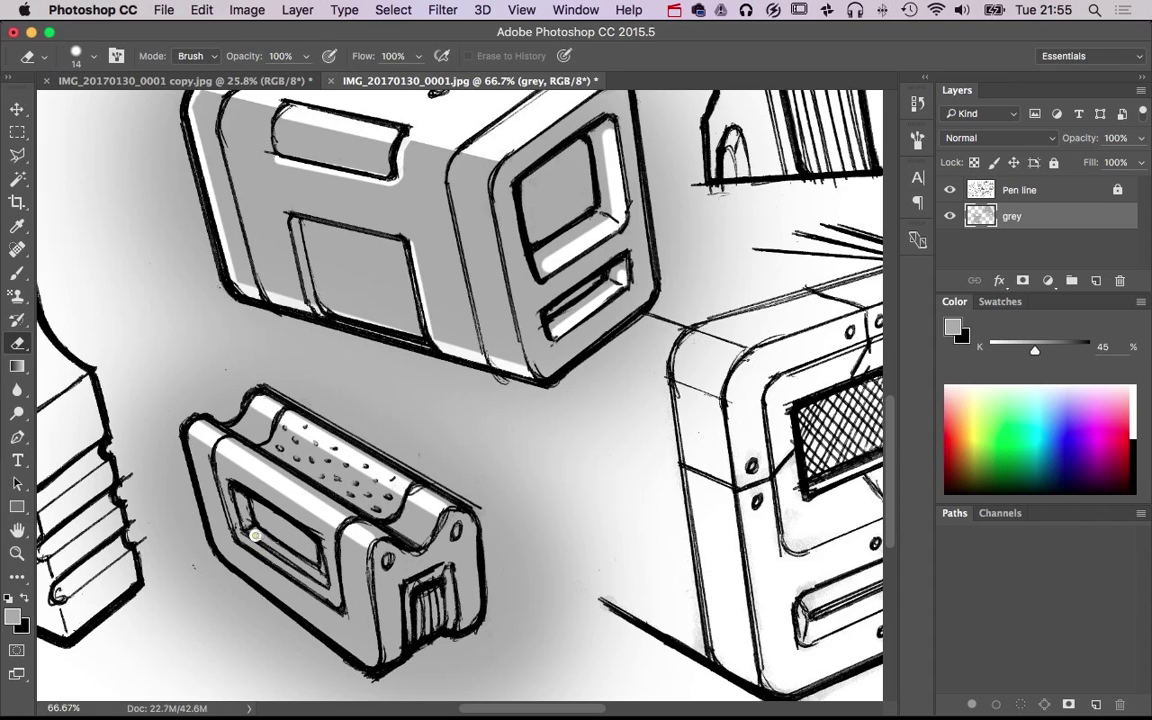
drag(384, 660, 384, 660)
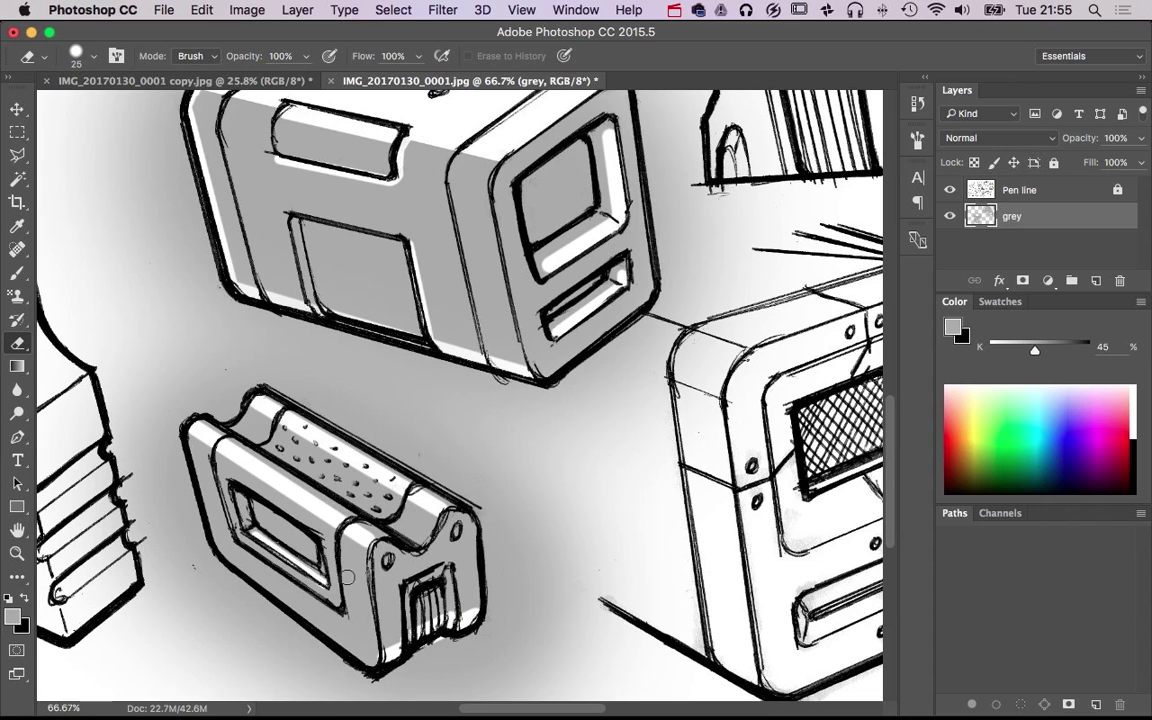
Erase fine 8 px highlights along the curved far end of the dotted-grip box and down the outer edge of its side face
drag(200, 424, 200, 424)
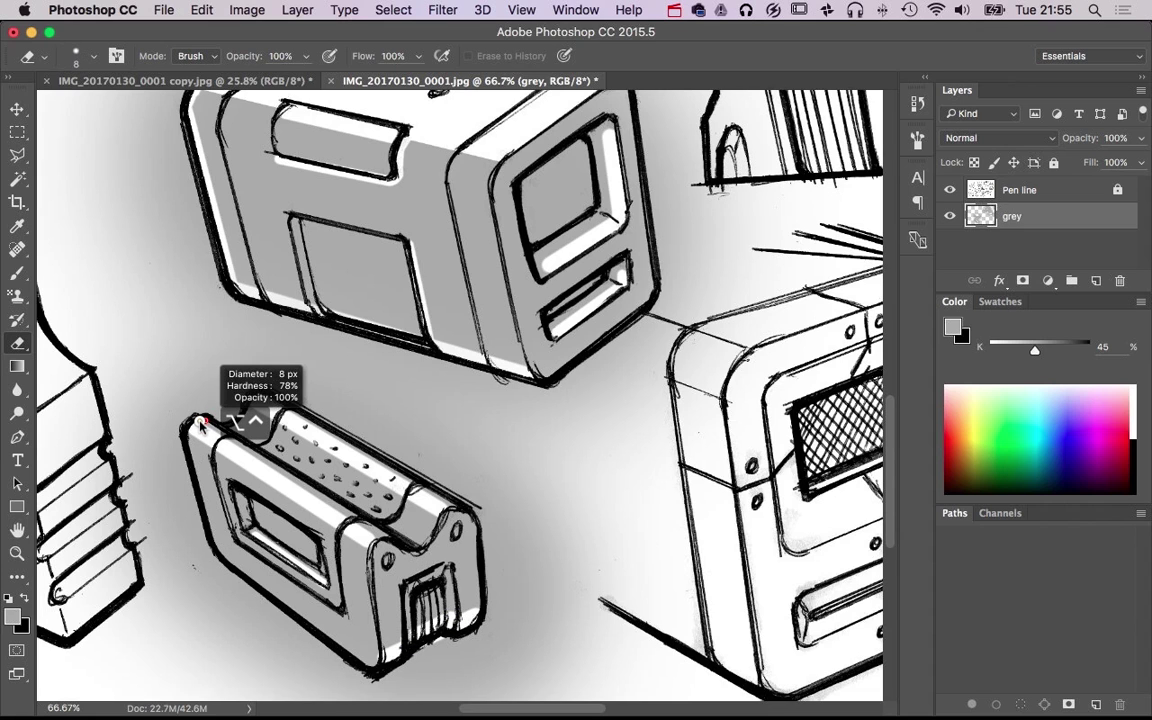
super+click(240, 496)
super+click(240, 496)
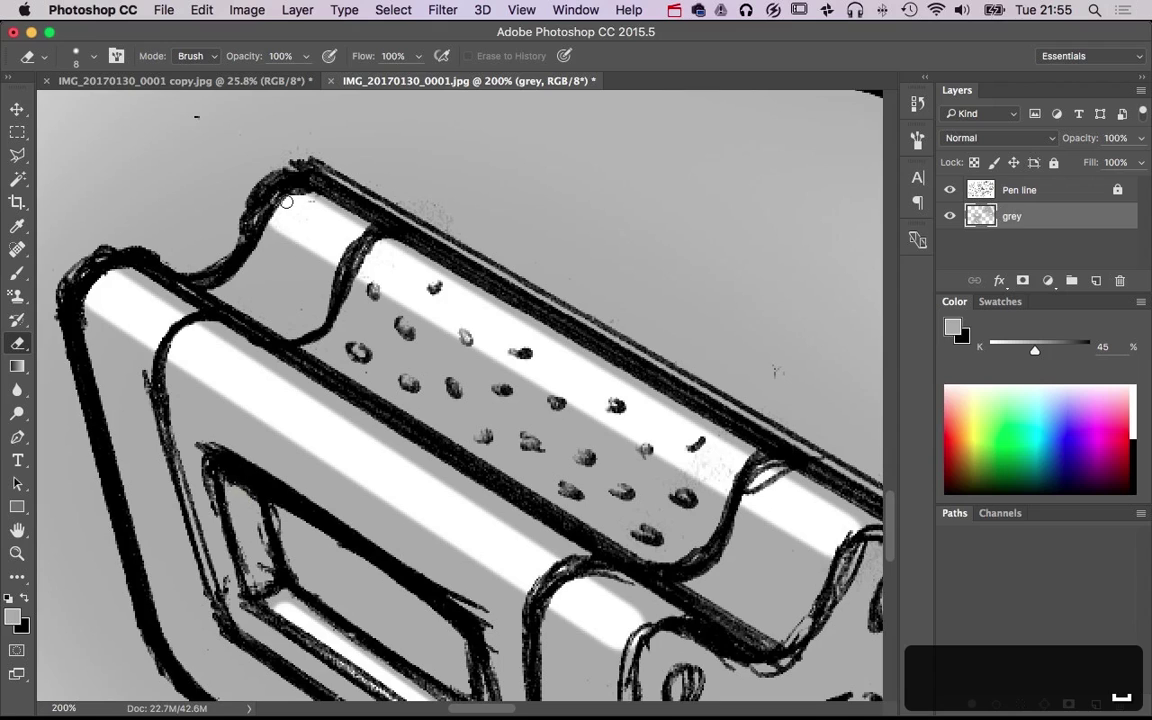
drag(280, 208, 228, 280)
shift+click(227, 282)
shift+click(207, 290)
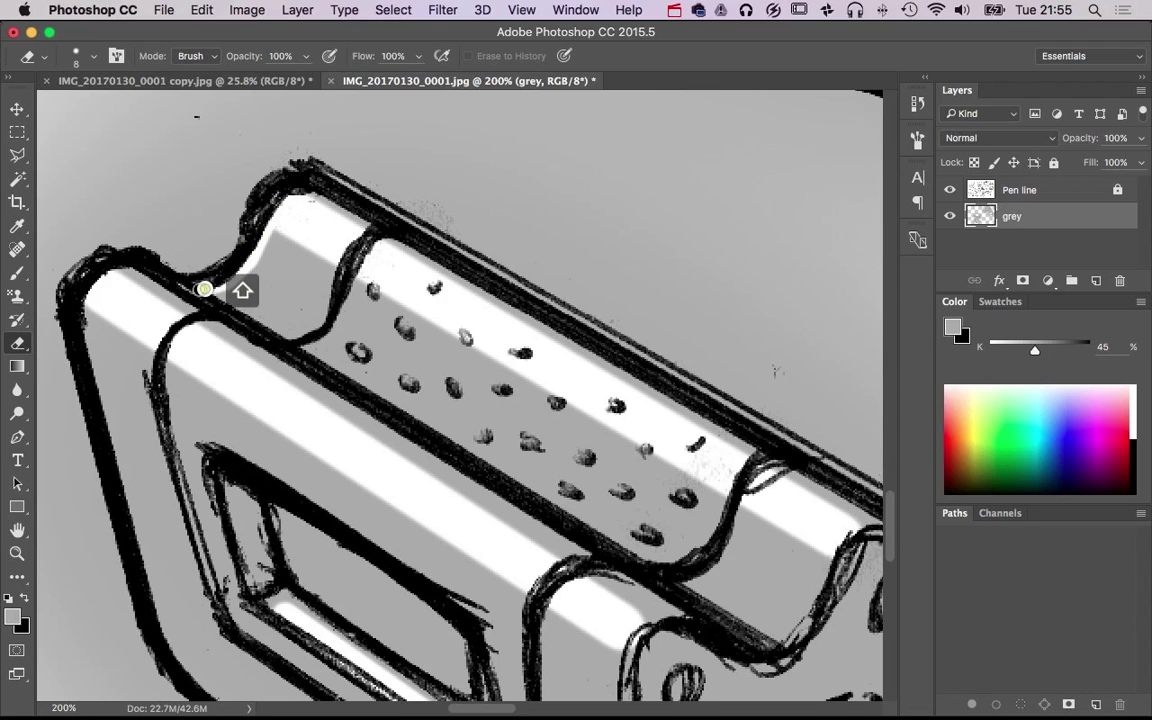
shift+click(197, 290)
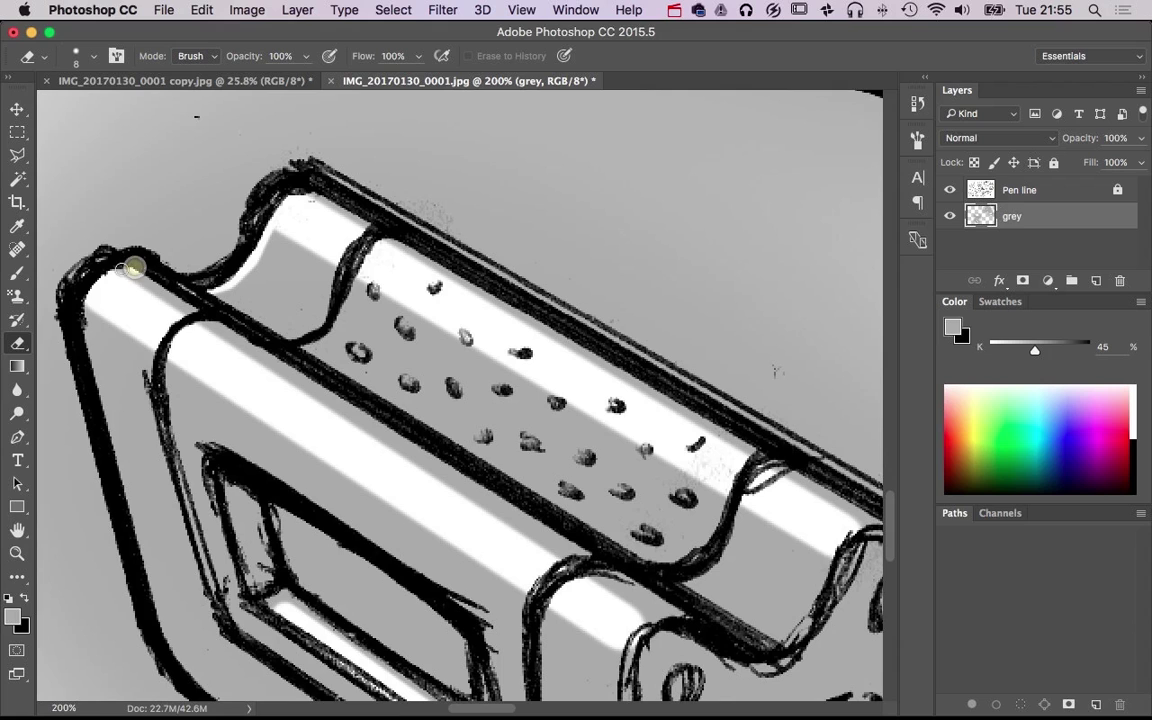
drag(190, 357, 369, 224)
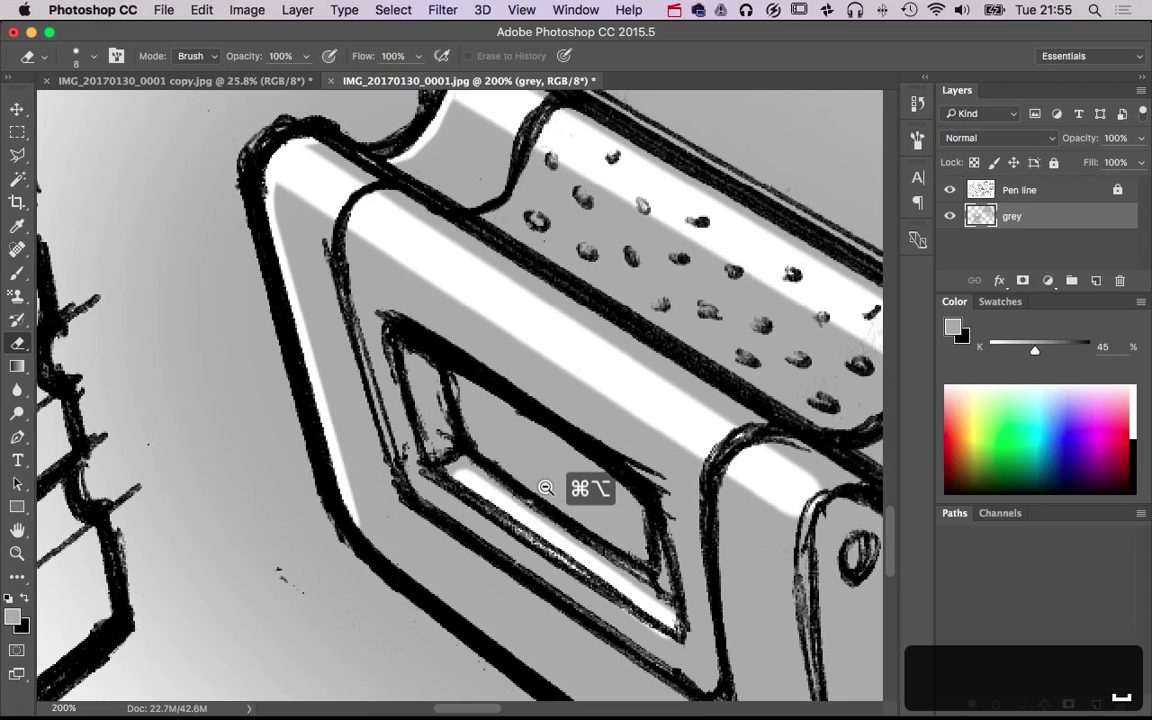
alt+super+click(546, 487)
alt+super+click(546, 487)
alt+super+click(546, 487)
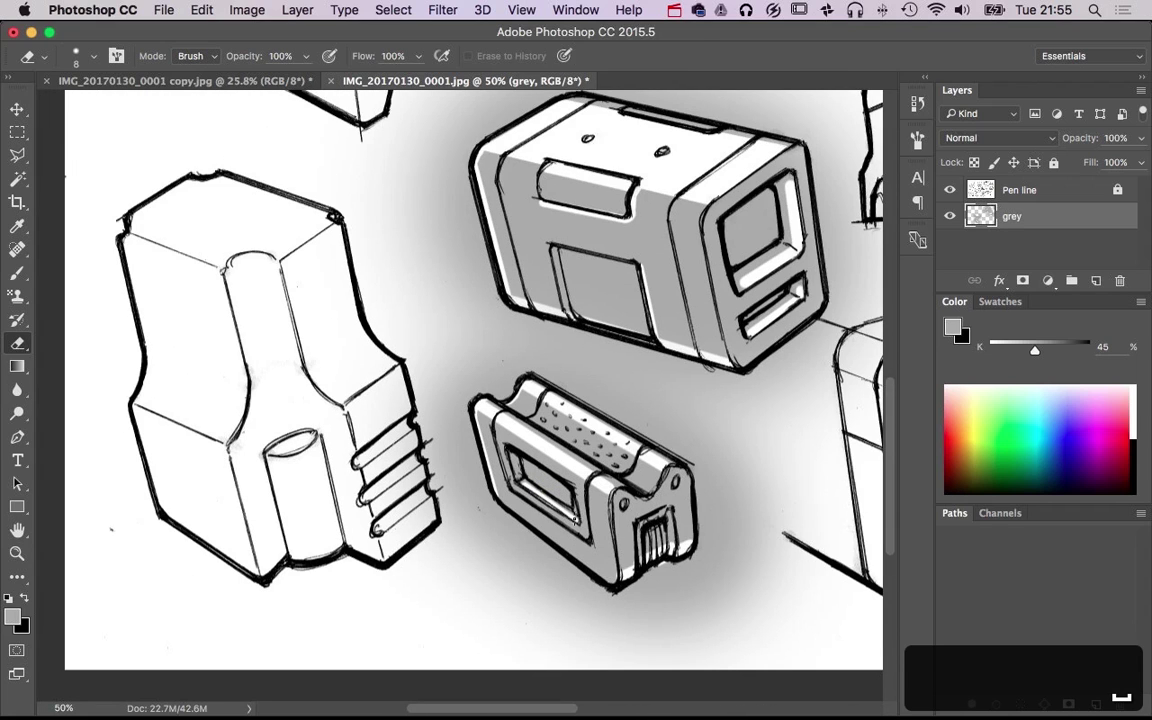
drag(458, 492, 460, 448)
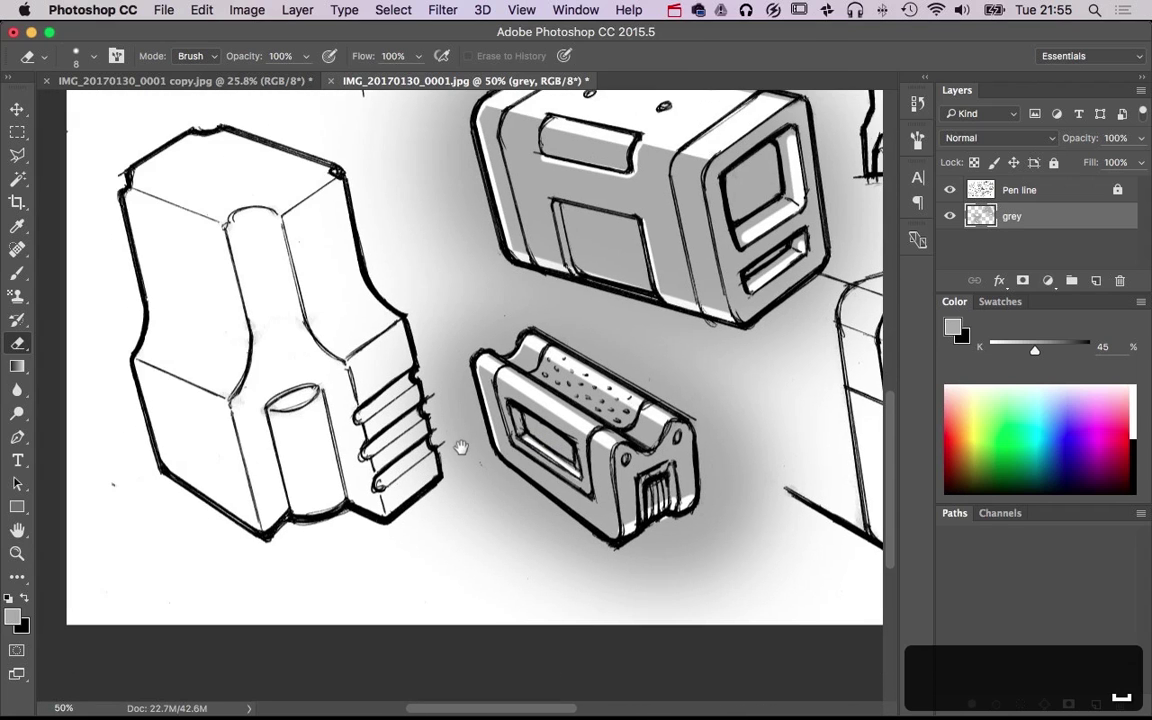
super+click(521, 486)
key(b)
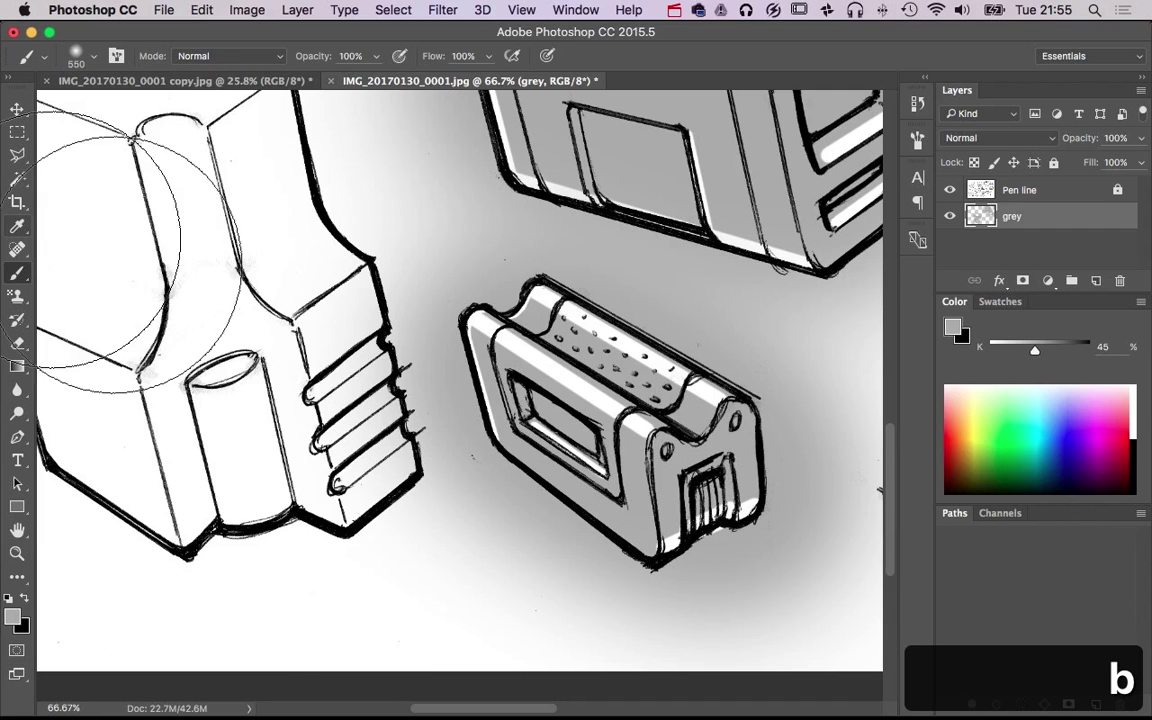
key(e)
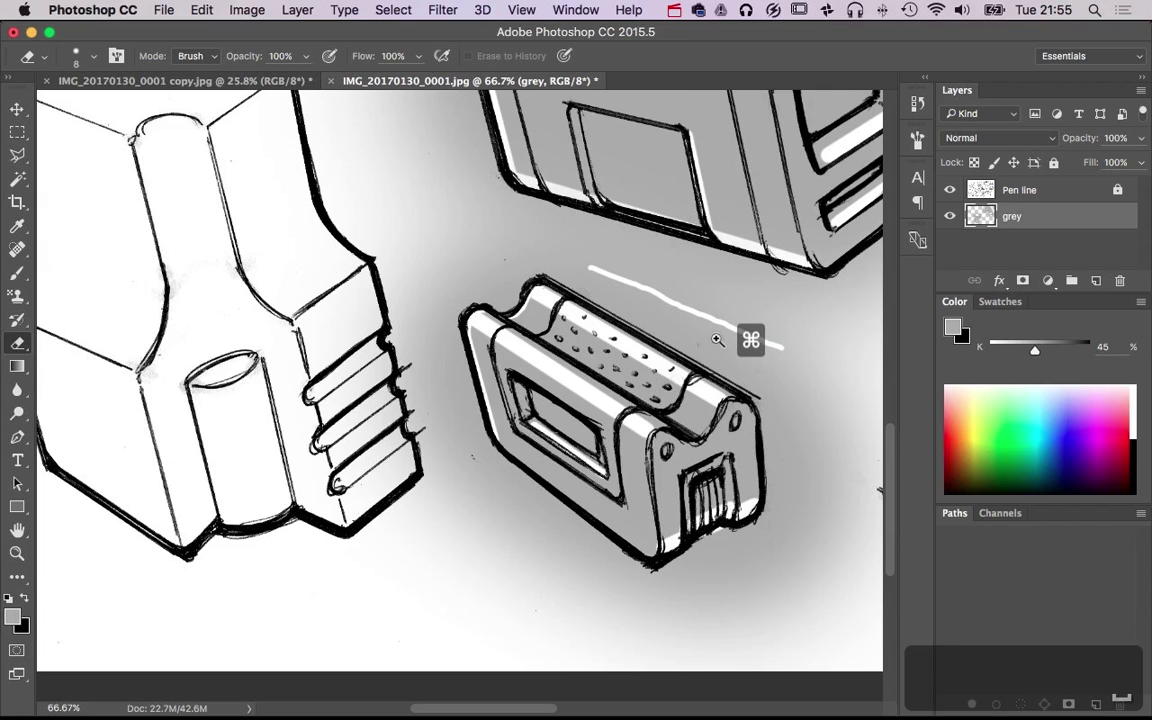
drag(748, 337, 774, 342)
key(super+alt+z)
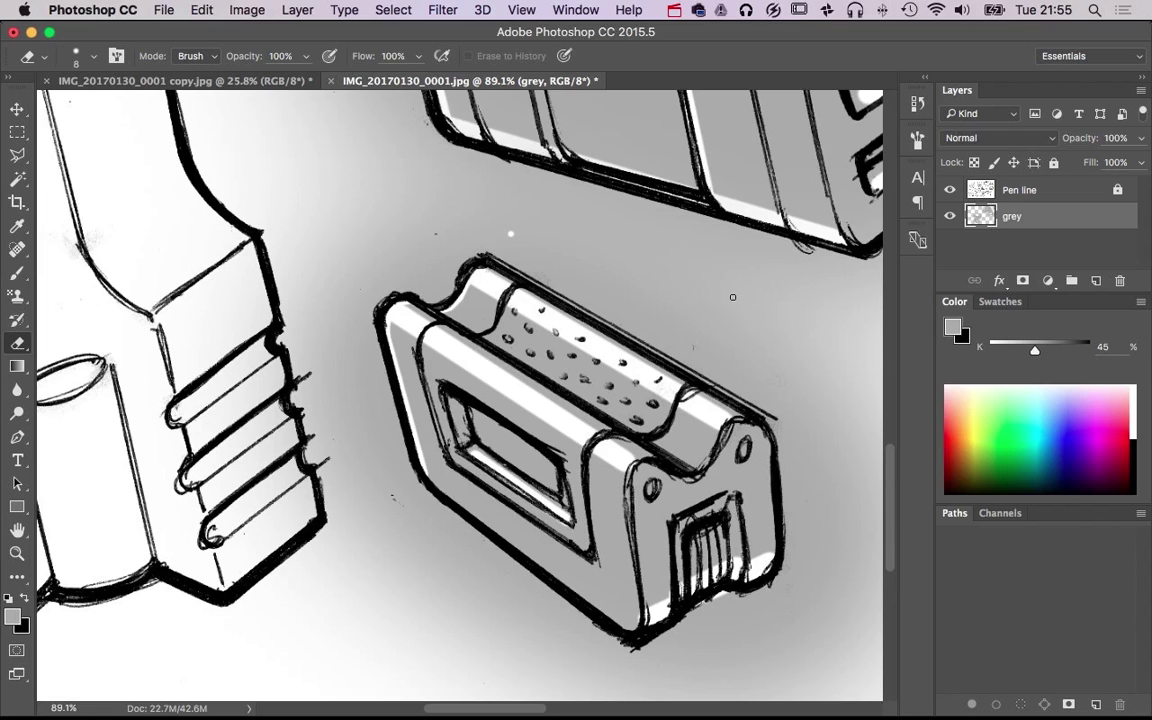
shift+click(750, 307)
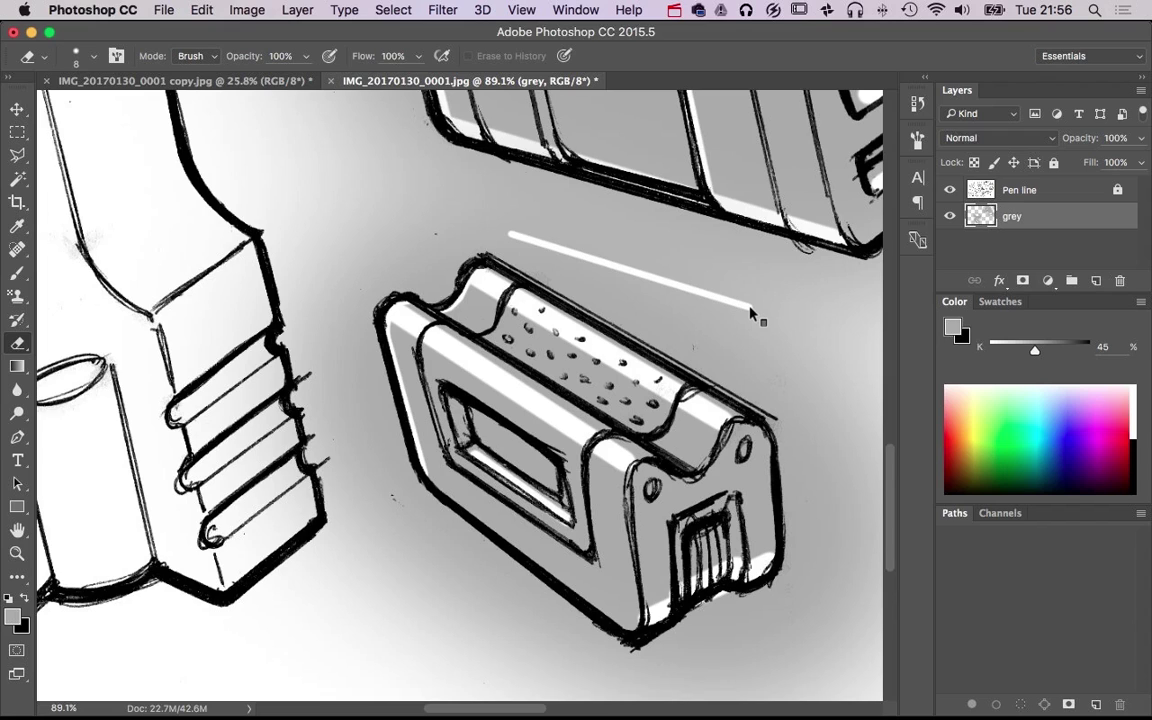
key(super+ctrl+z)
key(super+z)
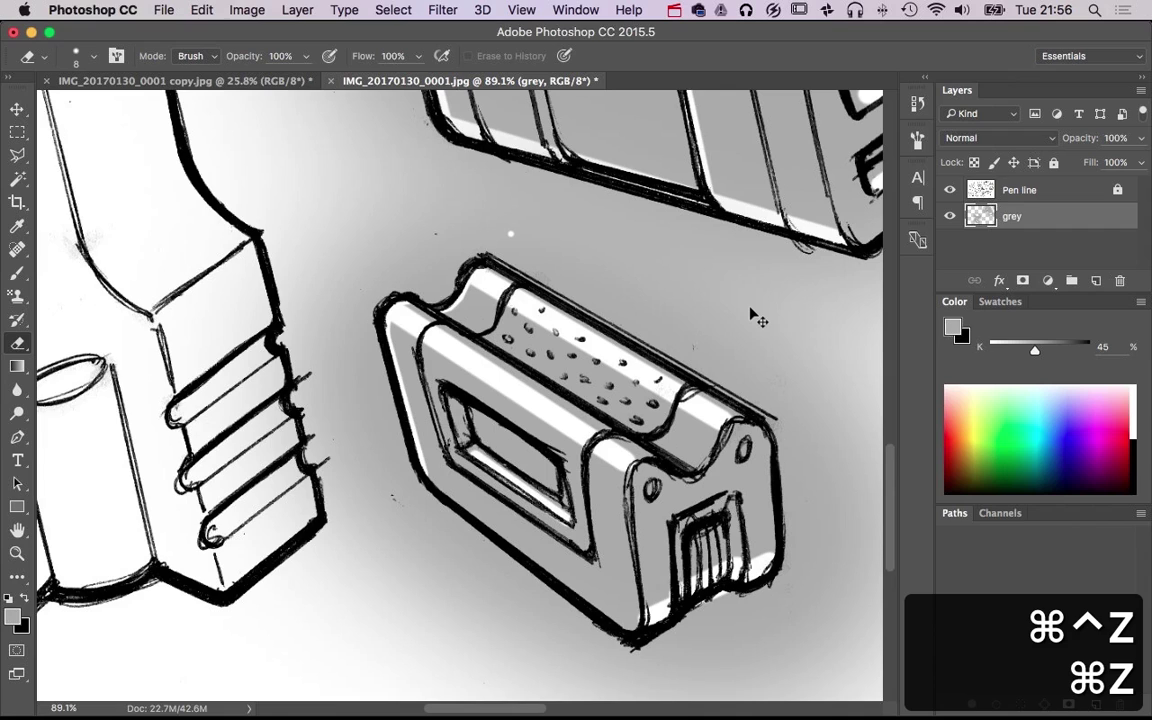
key(super+shift+z)
key(super+z)
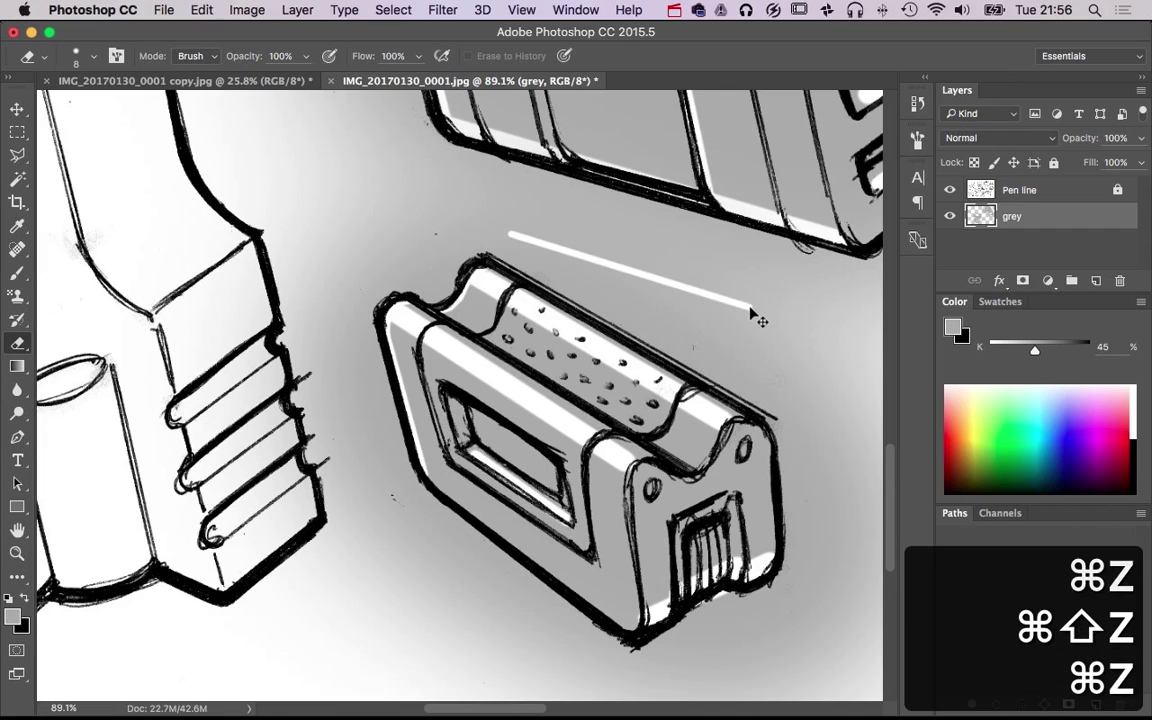
key(super+z)
key(super+alt+z)
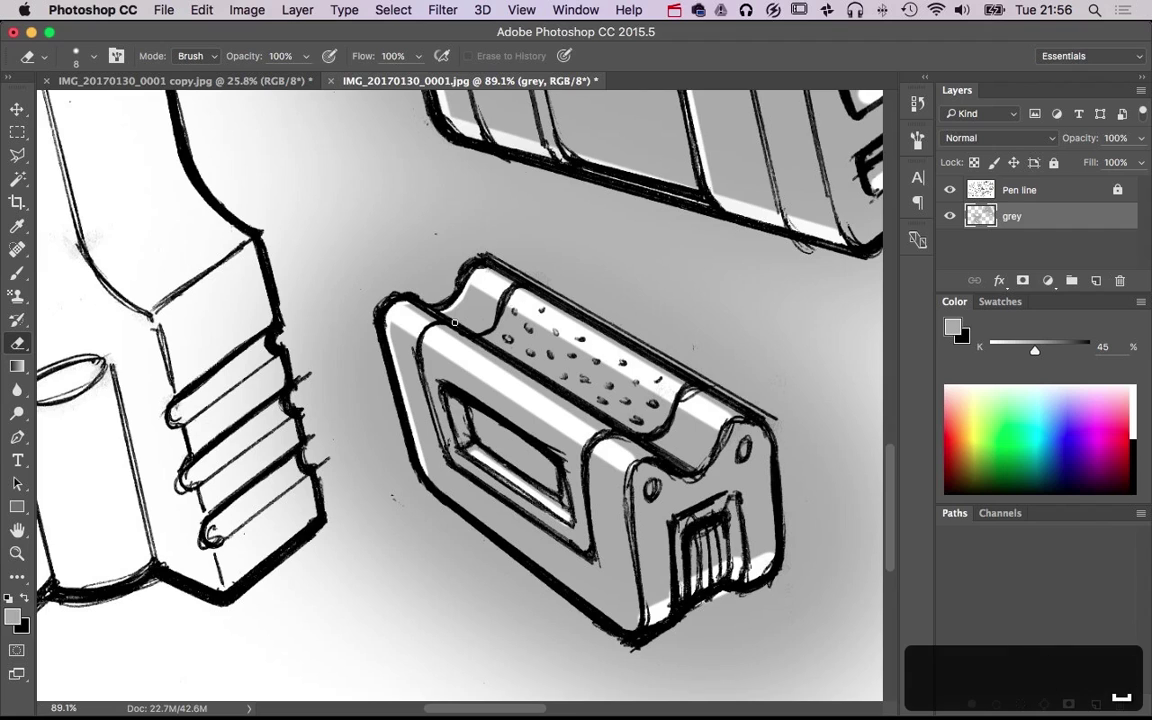
Paint soft 45% grey over the upright box with the mesh window, using the 550 px brush
drag(741, 350, 539, 485)
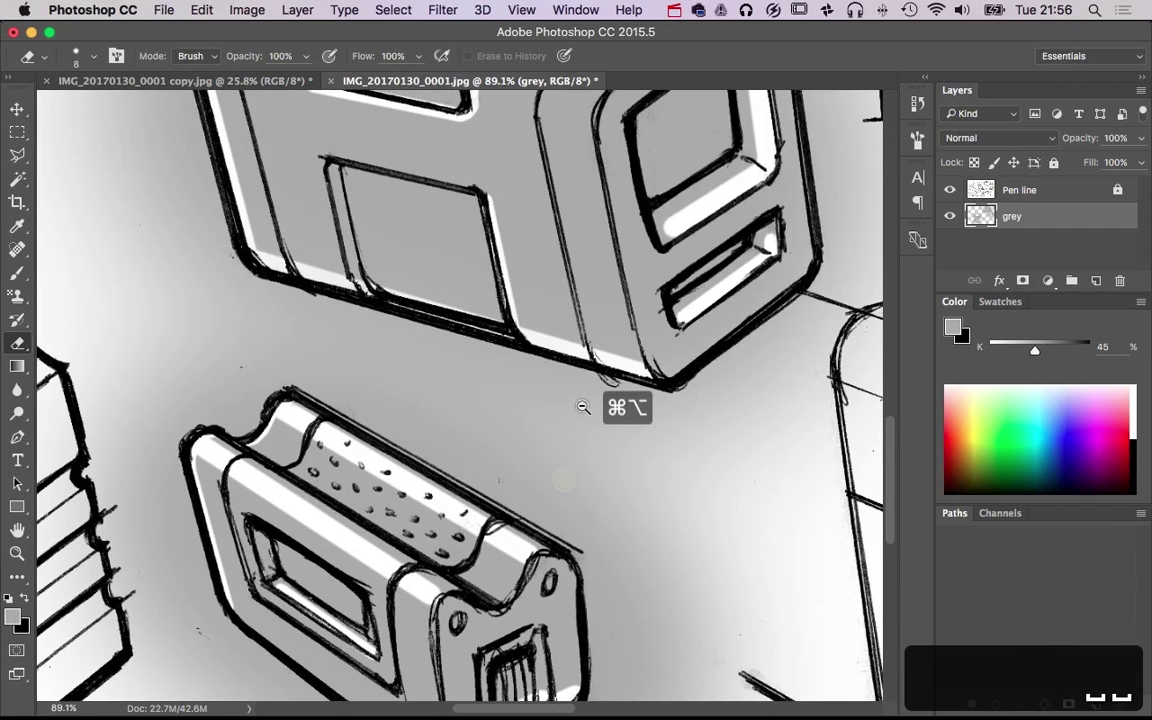
alt+super+click(584, 406)
alt+super+click(584, 406)
drag(550, 203, 212, 258)
alt+super+click(437, 303)
alt+super+click(437, 303)
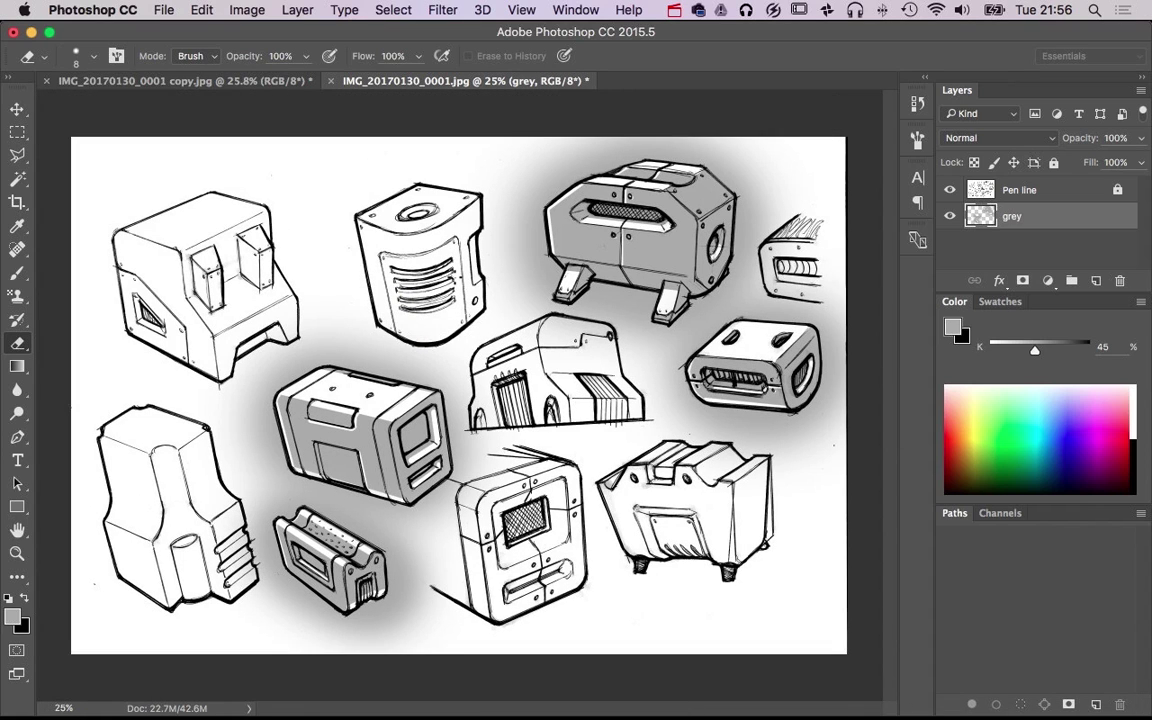
key(b)
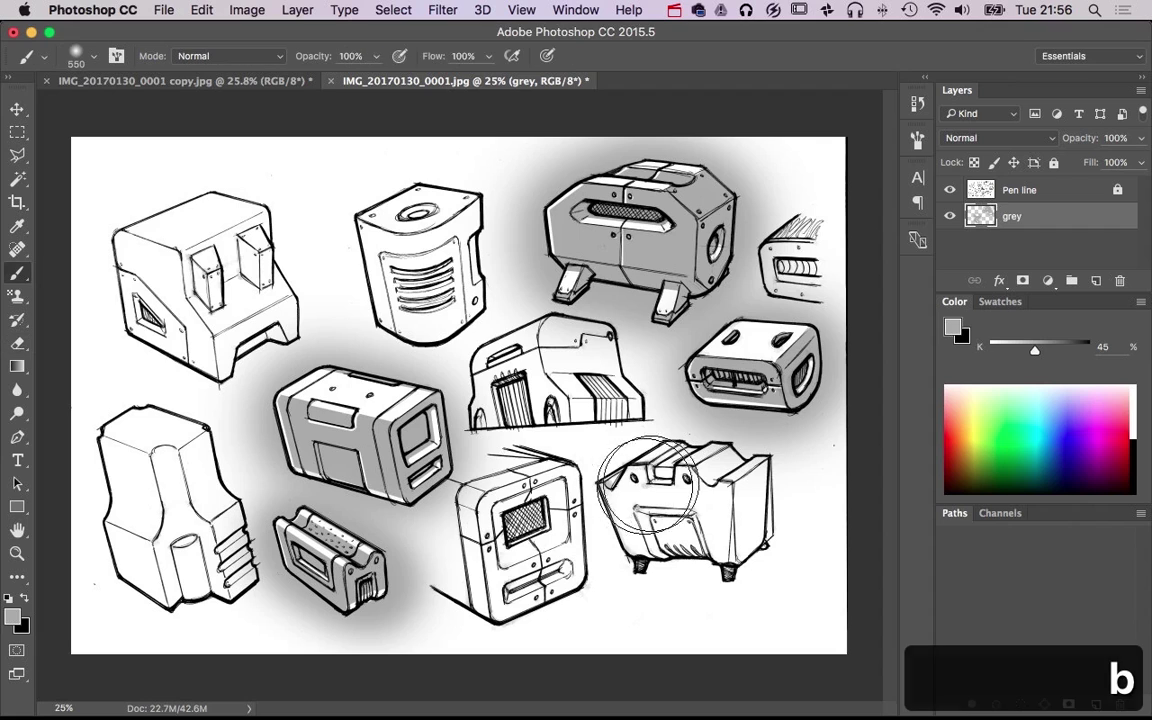
mouse_move(482, 511)
mouse_down()
mouse_move(487, 579)
mouse_move(511, 621)
mouse_move(547, 594)
mouse_move(516, 562)
mouse_move(540, 532)
mouse_move(544, 567)
mouse_move(553, 557)
mouse_move(547, 575)
mouse_move(485, 562)
mouse_move(480, 600)
mouse_move(477, 533)
mouse_move(512, 489)
mouse_move(540, 492)
mouse_move(549, 509)
mouse_move(535, 571)
mouse_up()
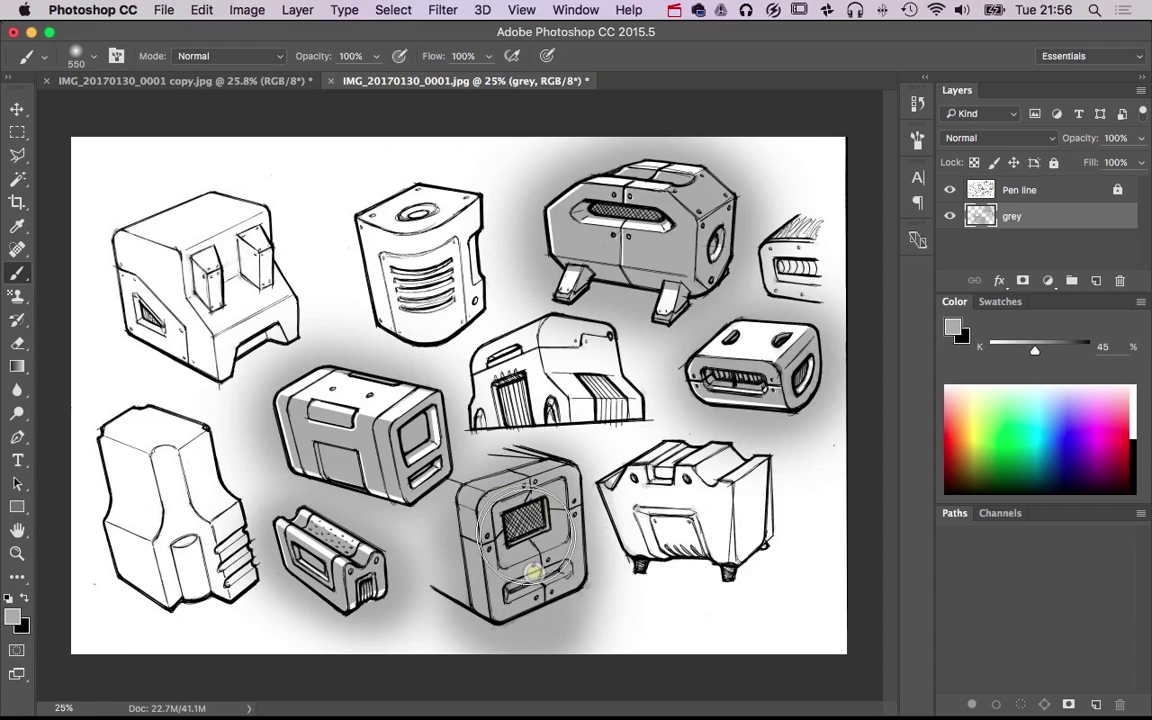
Select the top face of the upright mesh-window box with straight edges, erase its grey with a soft 197 px eraser, and deselect
key(super+space)
mouse_move(514, 524)
mouse_down()
mouse_move(598, 519)
mouse_move(587, 520)
mouse_up()
scroll(586, 520, down, 3)
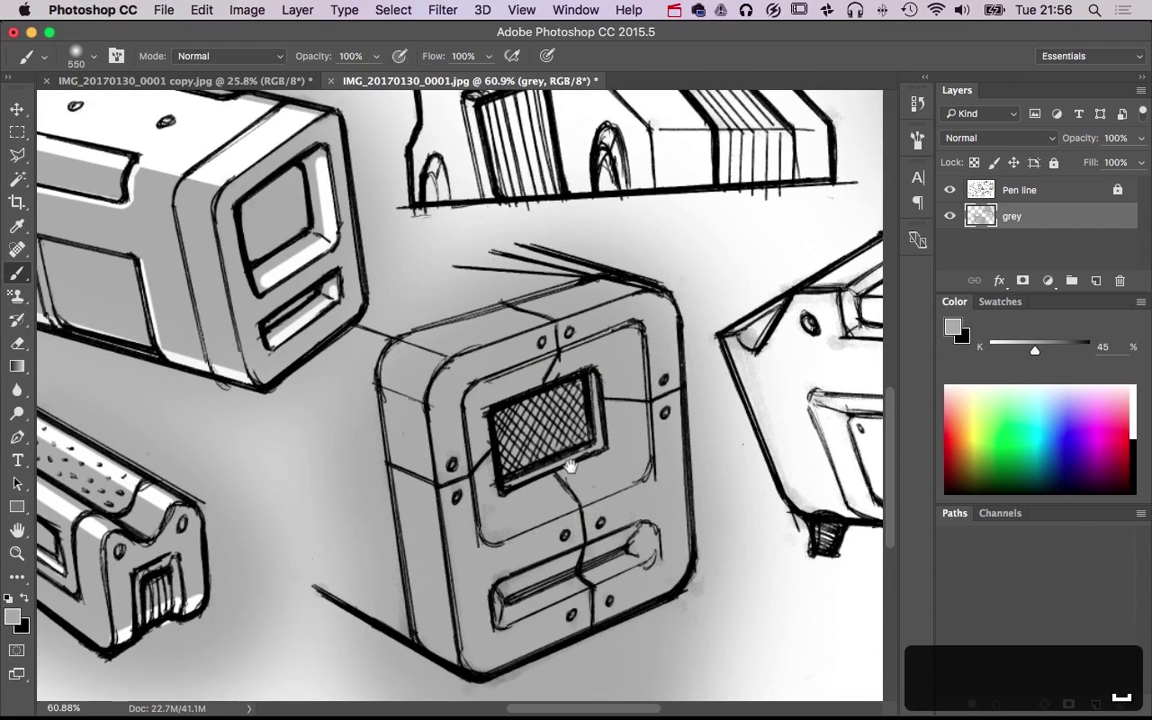
key(l)
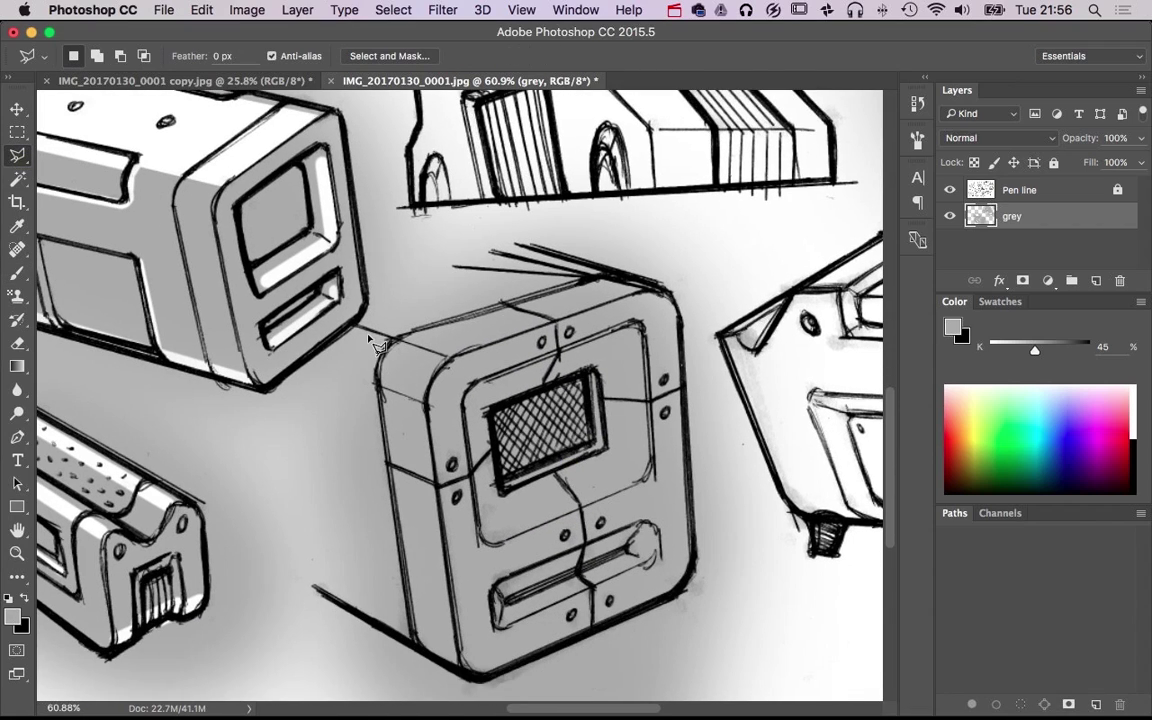
click(449, 360)
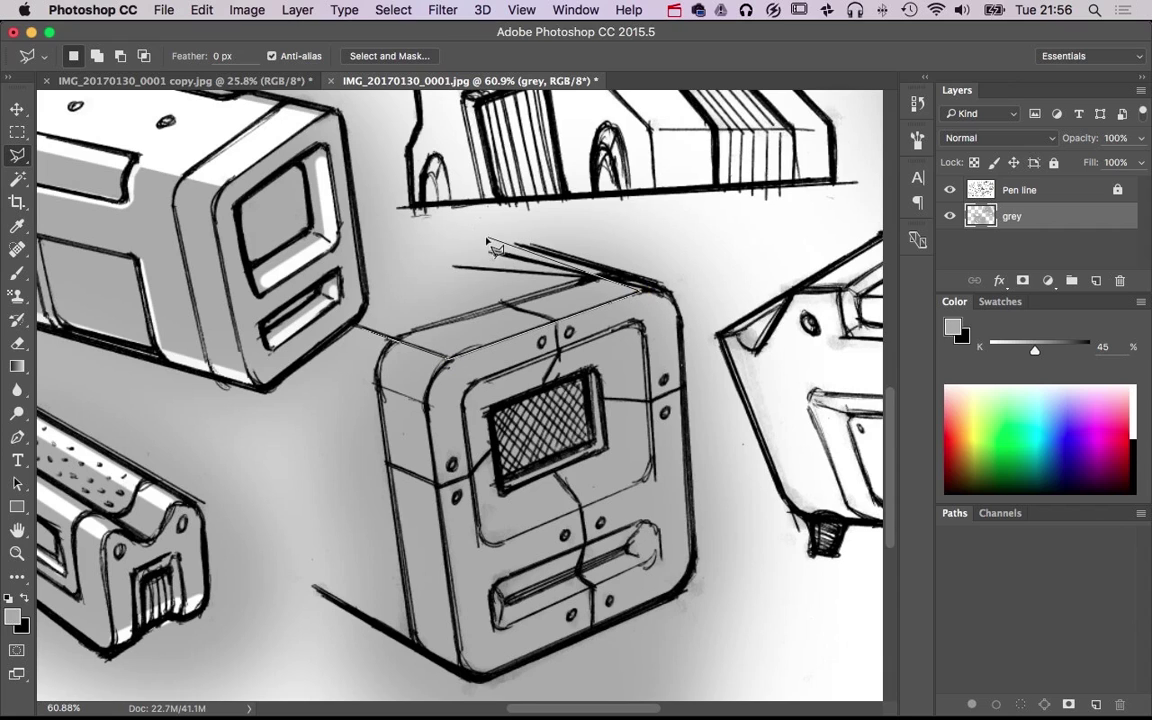
click(368, 279)
key(e)
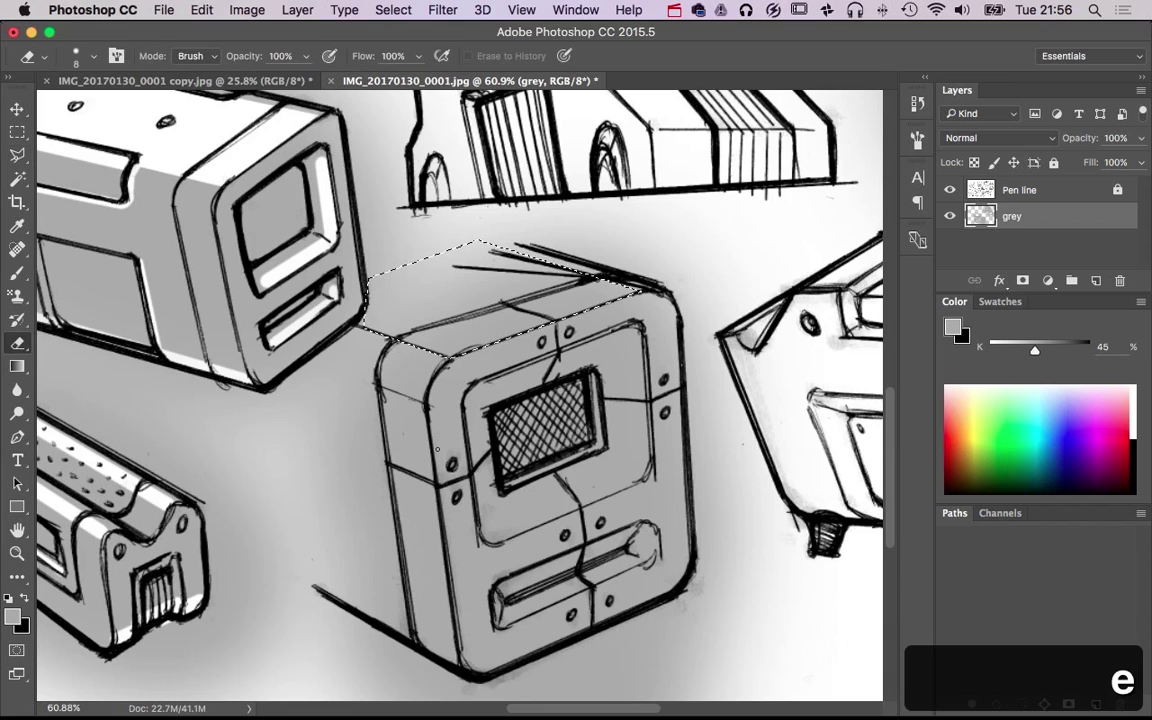
mouse_move(446, 475)
mouse_down()
mouse_move(487, 475)
mouse_move(459, 161)
mouse_move(464, 65)
mouse_up()
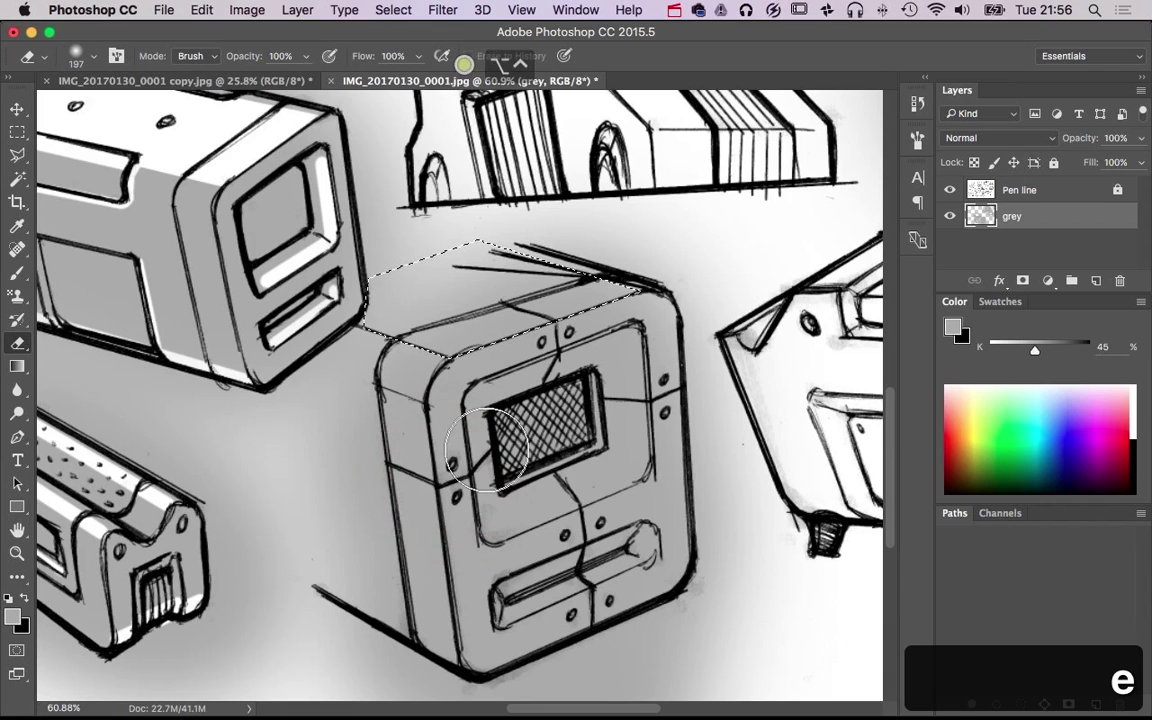
mouse_move(455, 355)
mouse_down()
mouse_move(437, 357)
mouse_move(694, 252)
mouse_up()
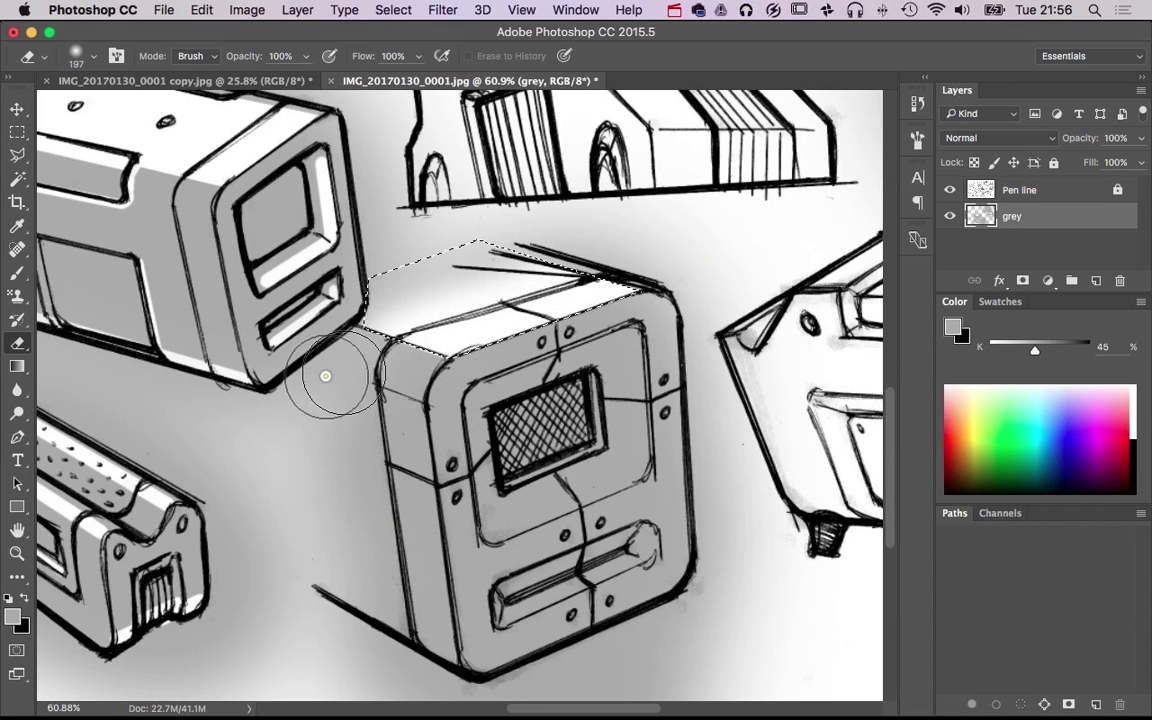
key(super+d)
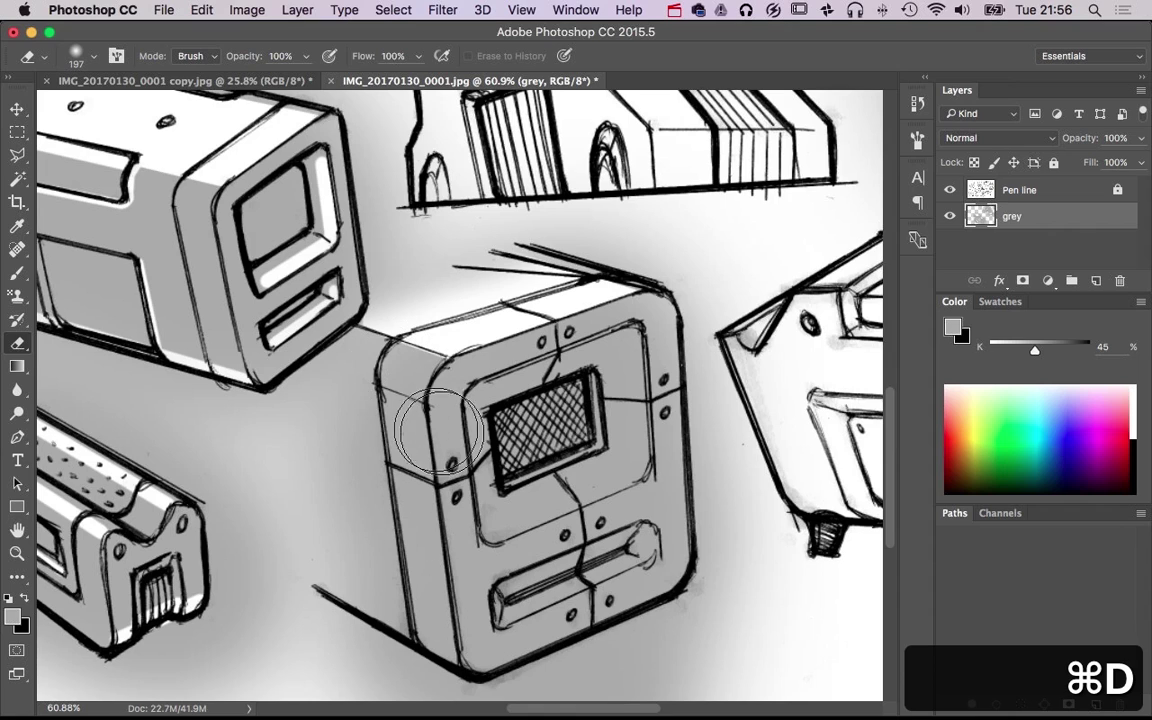
Select the lower and far-side bevels of the mesh window's recess with straight edges, delete their grey, and deselect
click(17, 155)
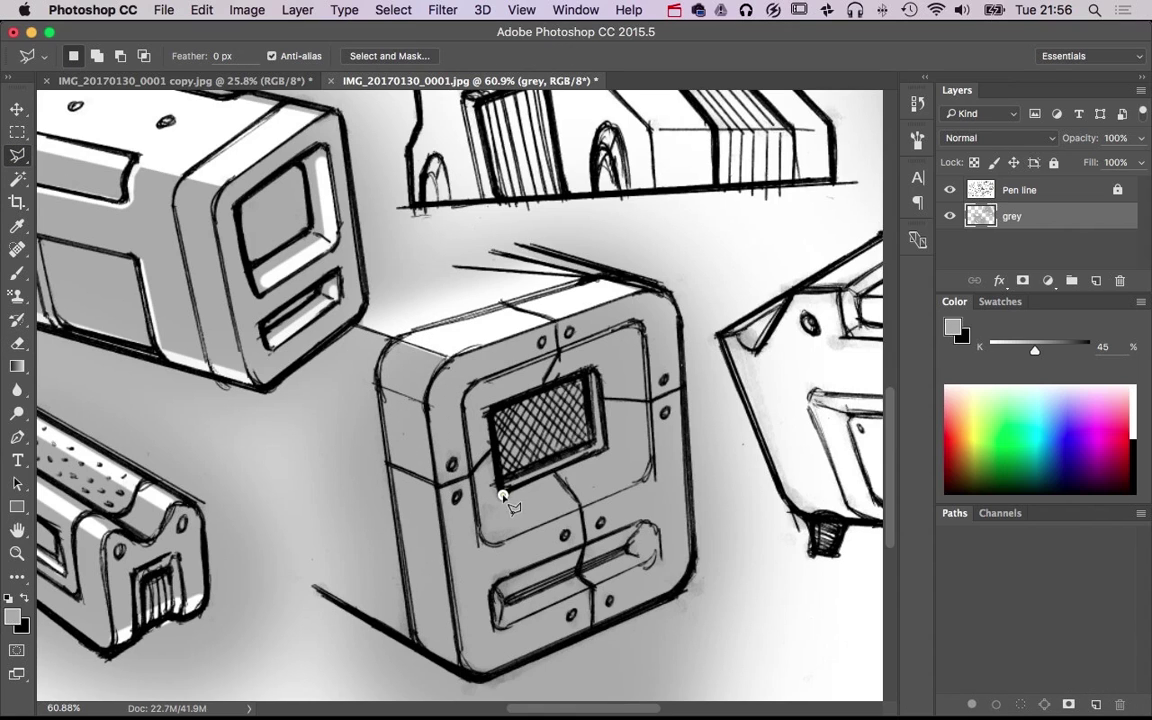
click(493, 543)
click(645, 480)
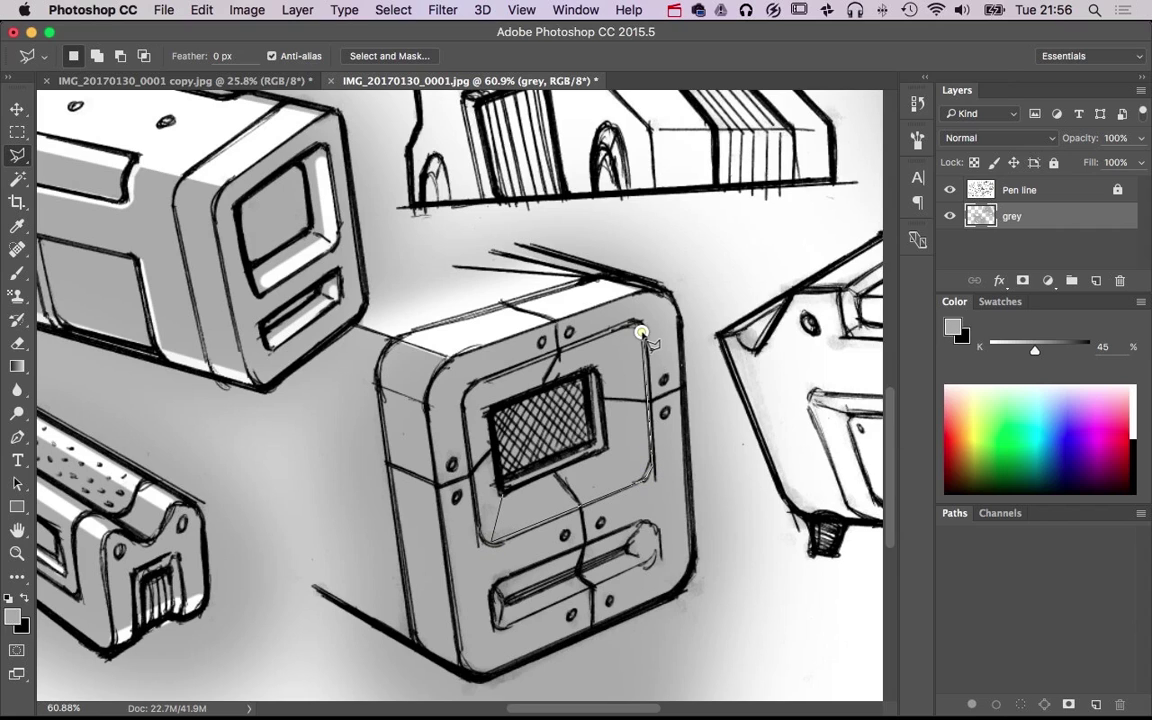
click(641, 331)
click(503, 485)
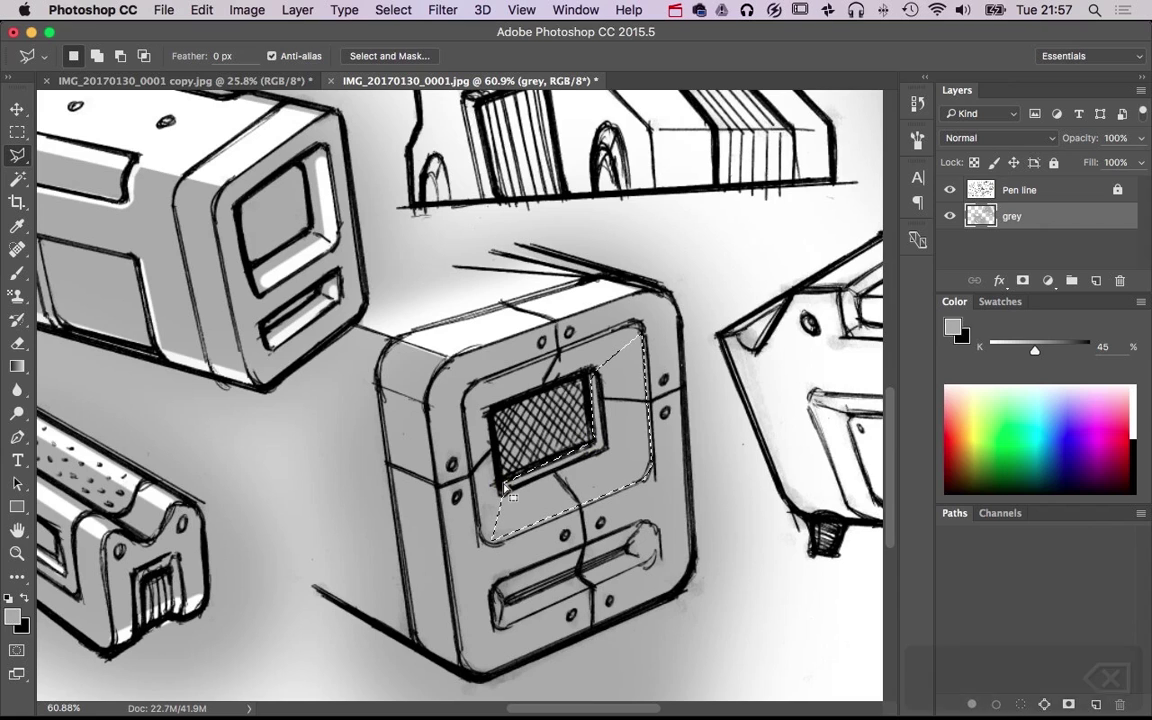
key(BackSpace)
key(super+d)
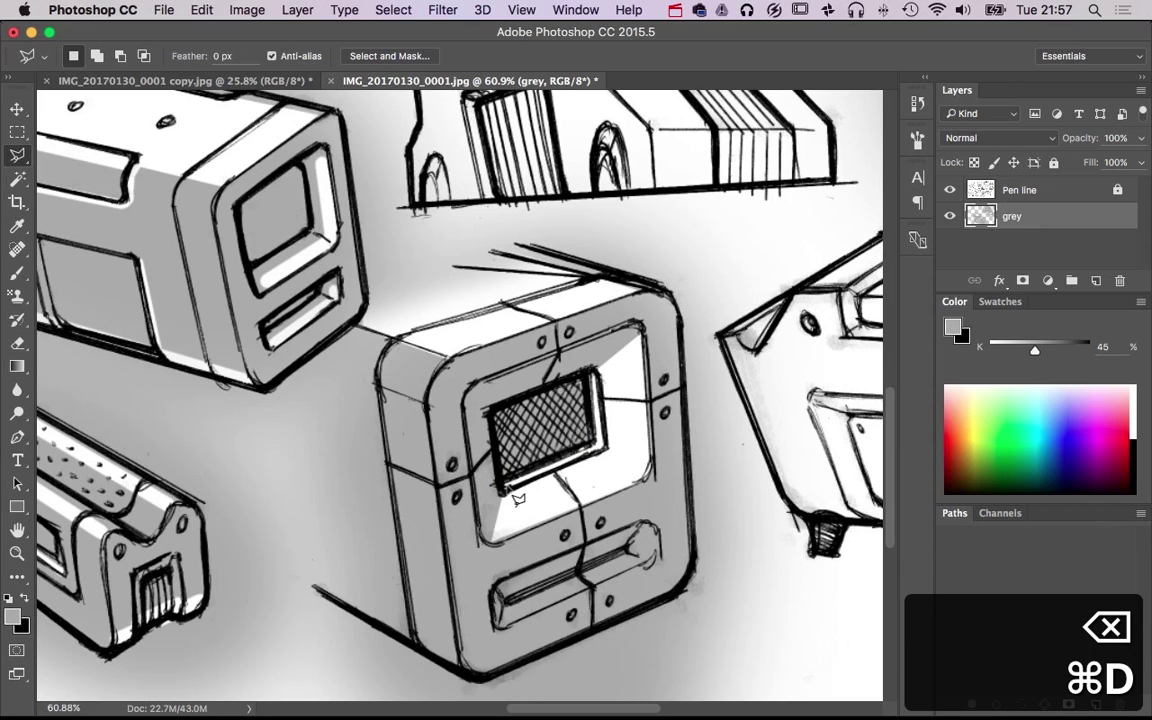
Erase a 37 px highlight along the lower wall of the slot below the mesh window, and undo the stray eraser mark by the side face
key(e)
mouse_move(522, 625)
mouse_down()
mouse_move(508, 622)
mouse_move(504, 697)
mouse_move(501, 548)
mouse_move(504, 681)
mouse_up()
drag(521, 461, 502, 615)
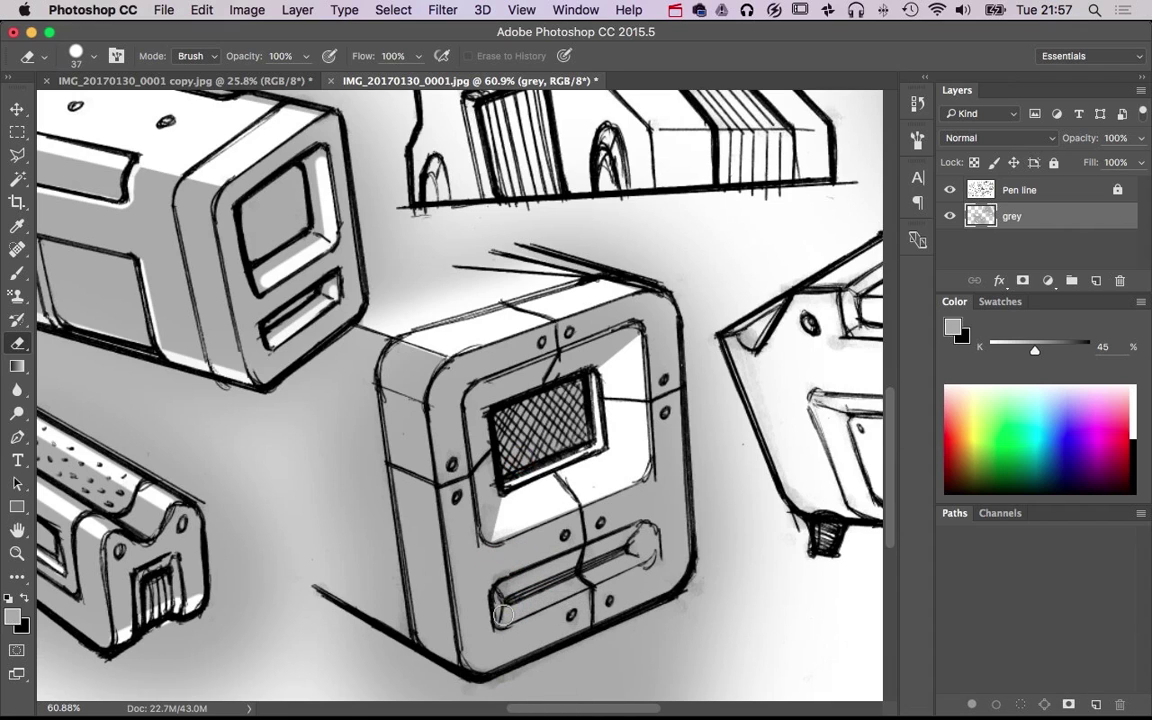
shift+click(632, 559)
shift+click(646, 553)
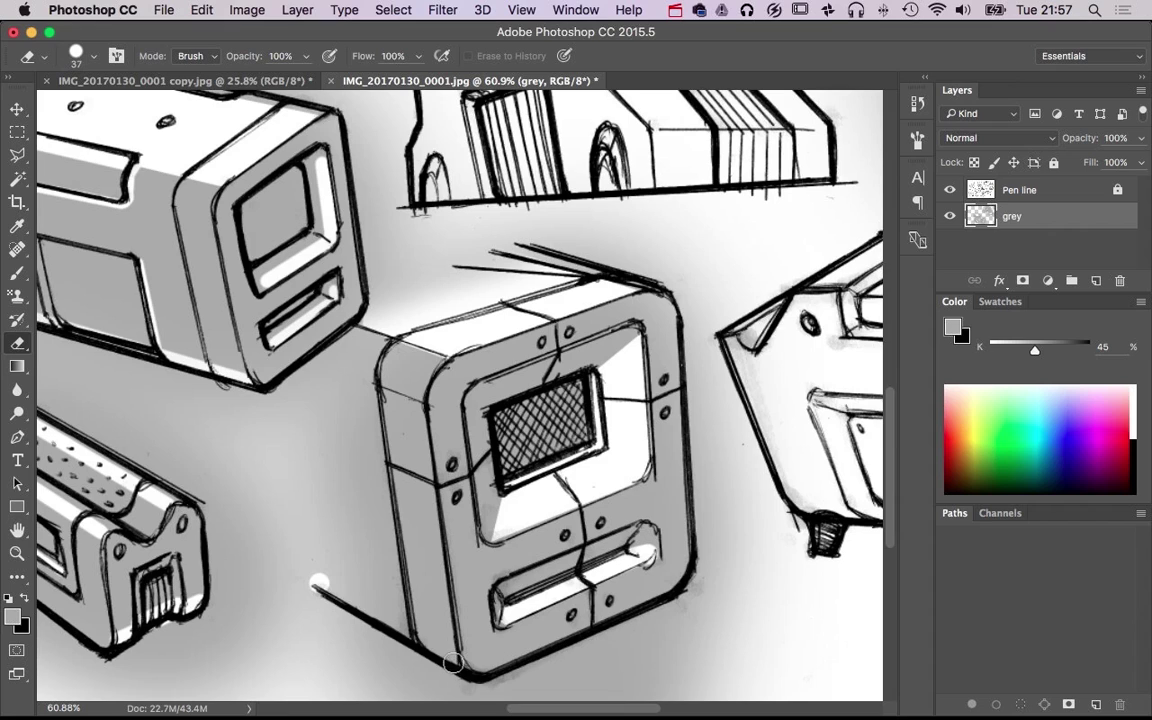
key(super+alt+z)
key(super+alt+z)
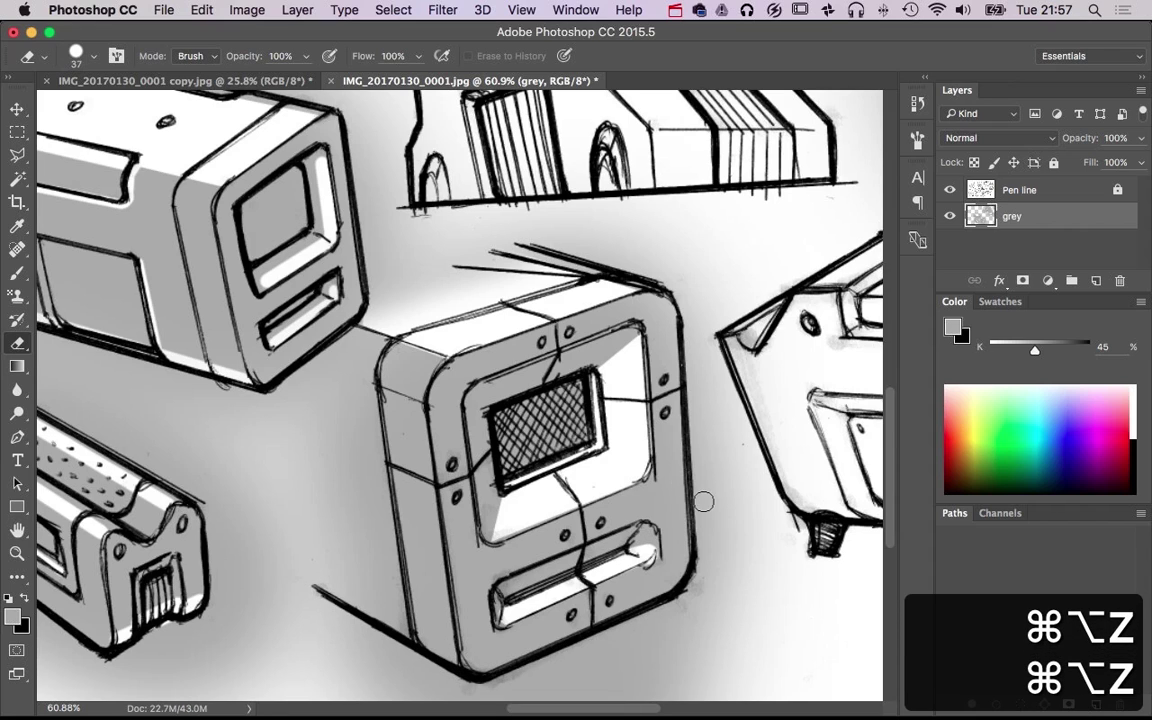
Select a thin strip along the bottom edge of the side face, fade its grey with a soft 308 px eraser, and deselect
click(20, 156)
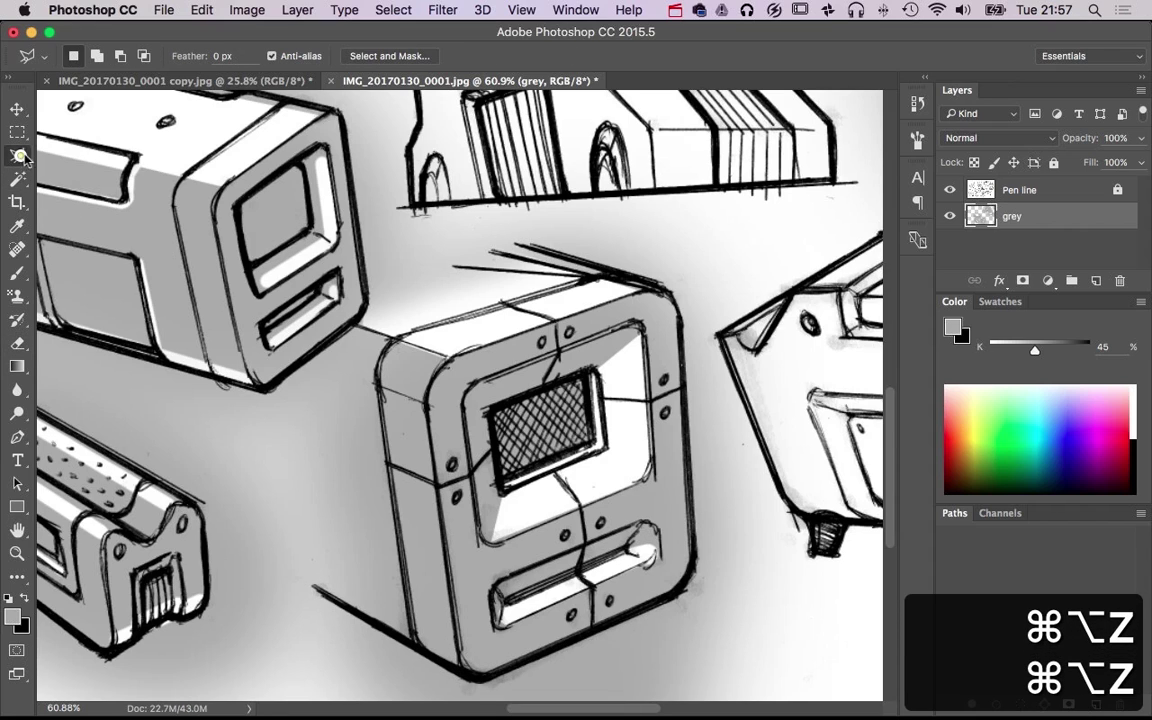
click(314, 588)
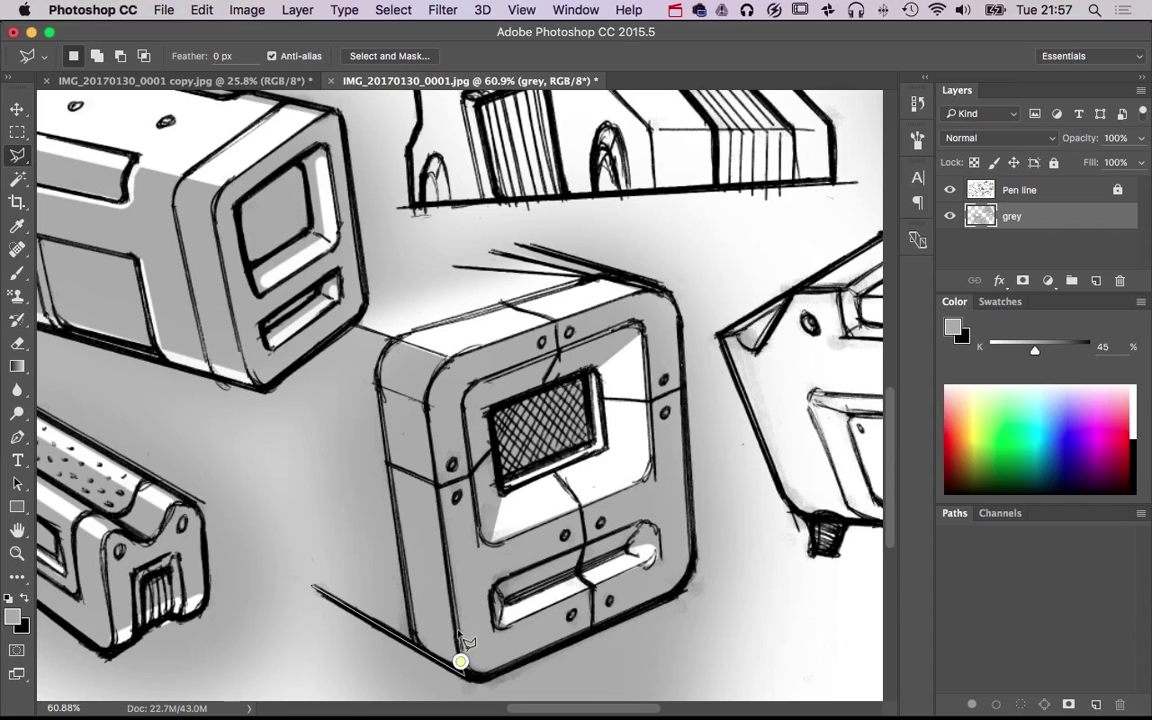
mouse_move(465, 668)
mouse_down()
mouse_move(300, 542)
mouse_move(277, 506)
mouse_move(314, 577)
mouse_move(306, 566)
mouse_up()
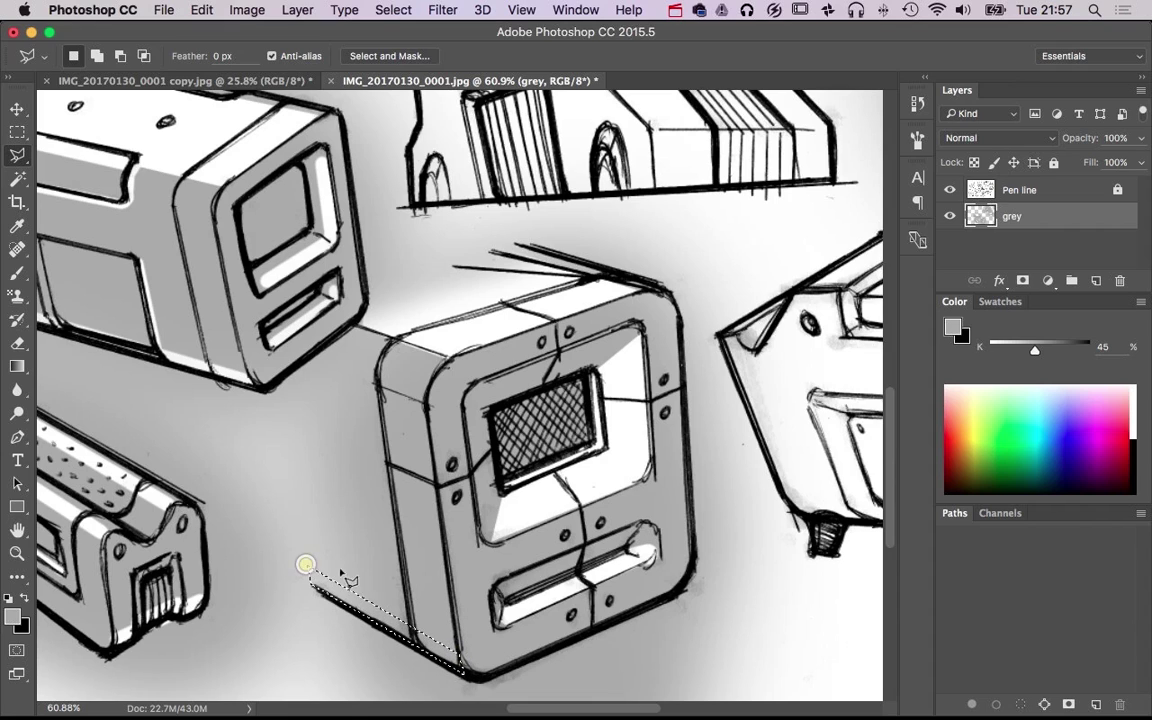
key(e)
mouse_move(493, 527)
mouse_down()
mouse_move(545, 512)
mouse_move(481, 49)
mouse_move(504, 41)
mouse_up()
mouse_move(438, 628)
mouse_down()
mouse_move(452, 643)
mouse_move(442, 625)
mouse_move(550, 636)
mouse_up()
key(super+d)
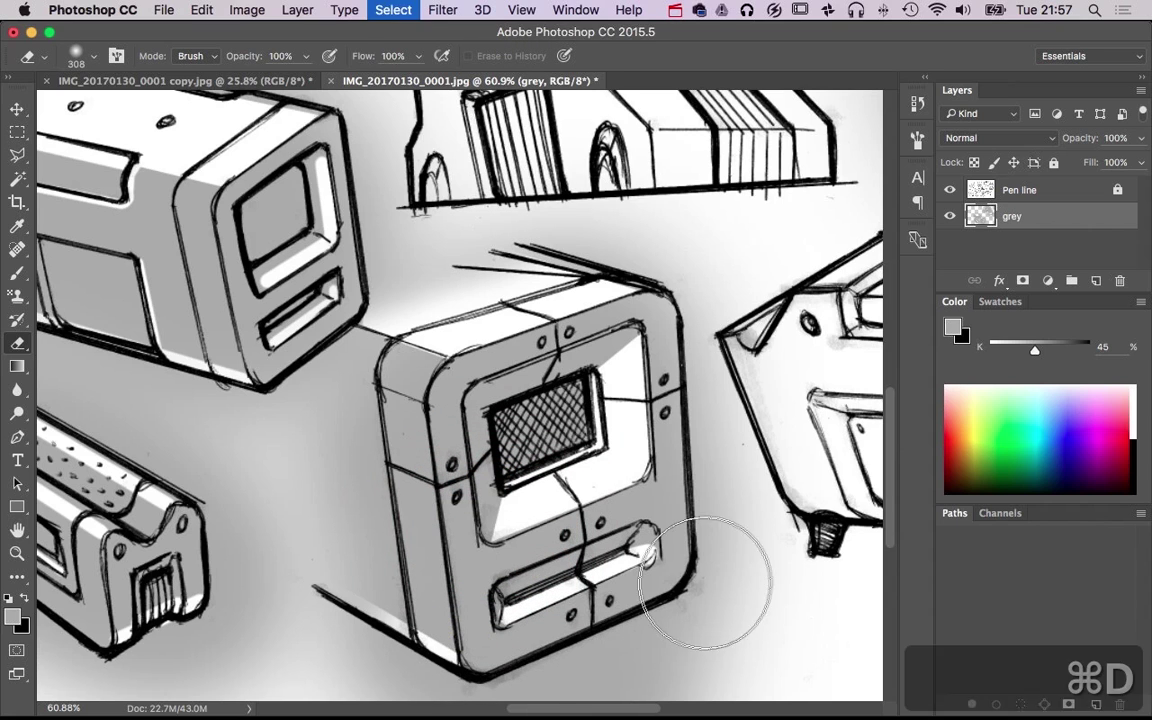
Erase 13 px highlights around the side face's rounded upper corner and down the vertical edge where it meets the side wall
scroll(630, 464, down, 3)
scroll(630, 464, down, 2)
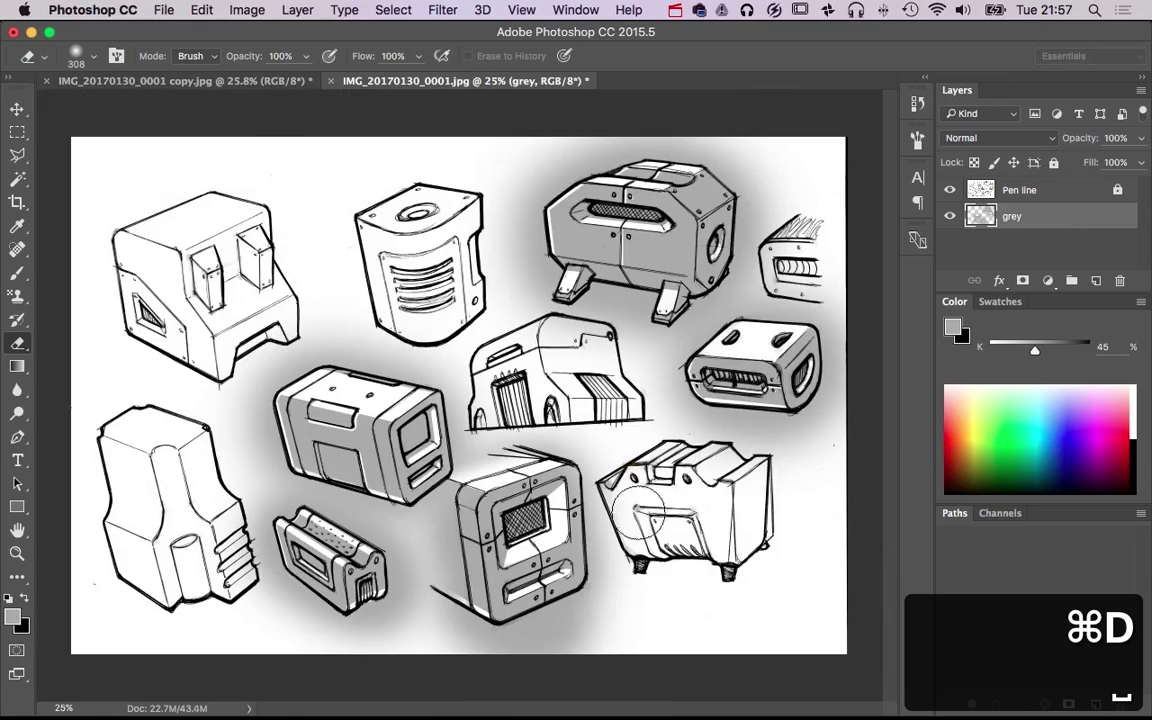
scroll(578, 572, up, 6)
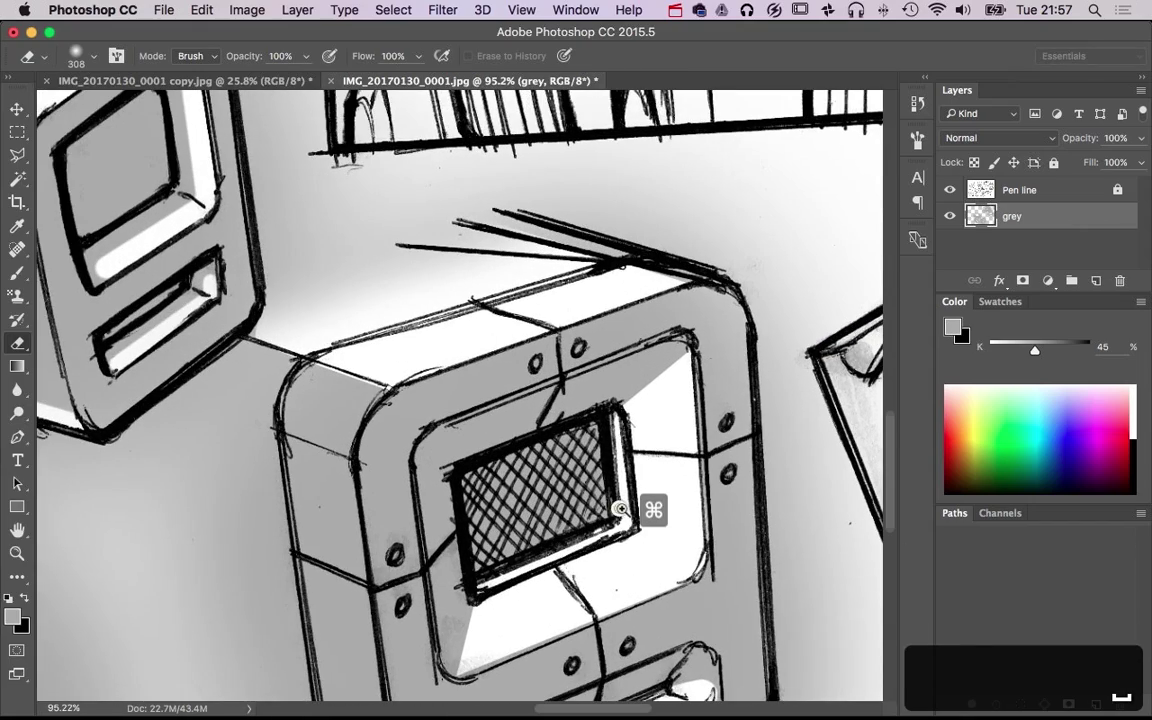
scroll(563, 532, down, 5)
mouse_move(386, 430)
mouse_down()
mouse_move(263, 418)
mouse_move(348, 669)
mouse_up()
drag(347, 462, 338, 557)
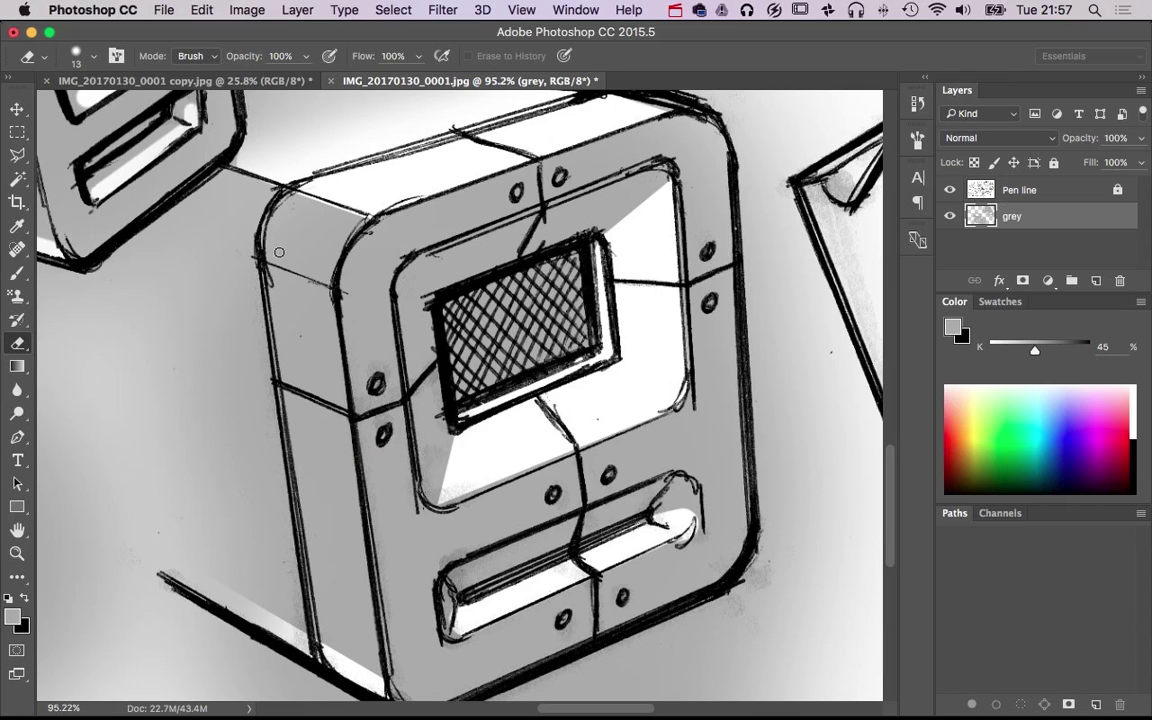
shift+click(284, 200)
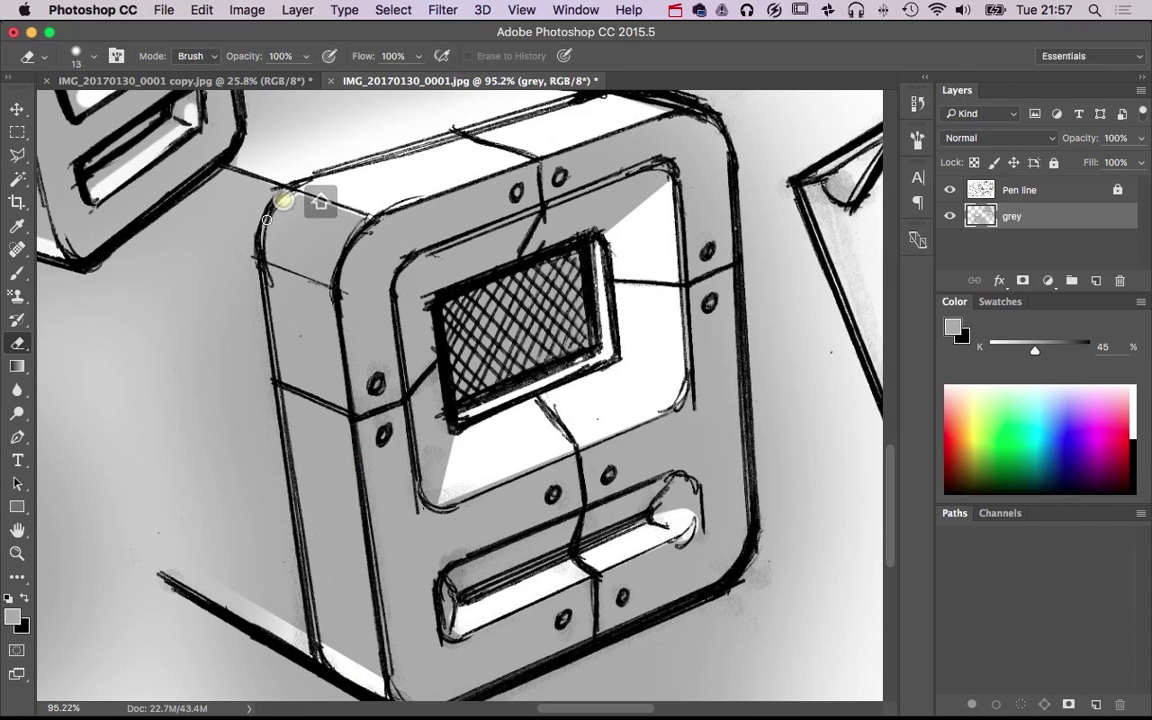
shift+click(267, 220)
shift+click(261, 245)
drag(269, 277, 267, 270)
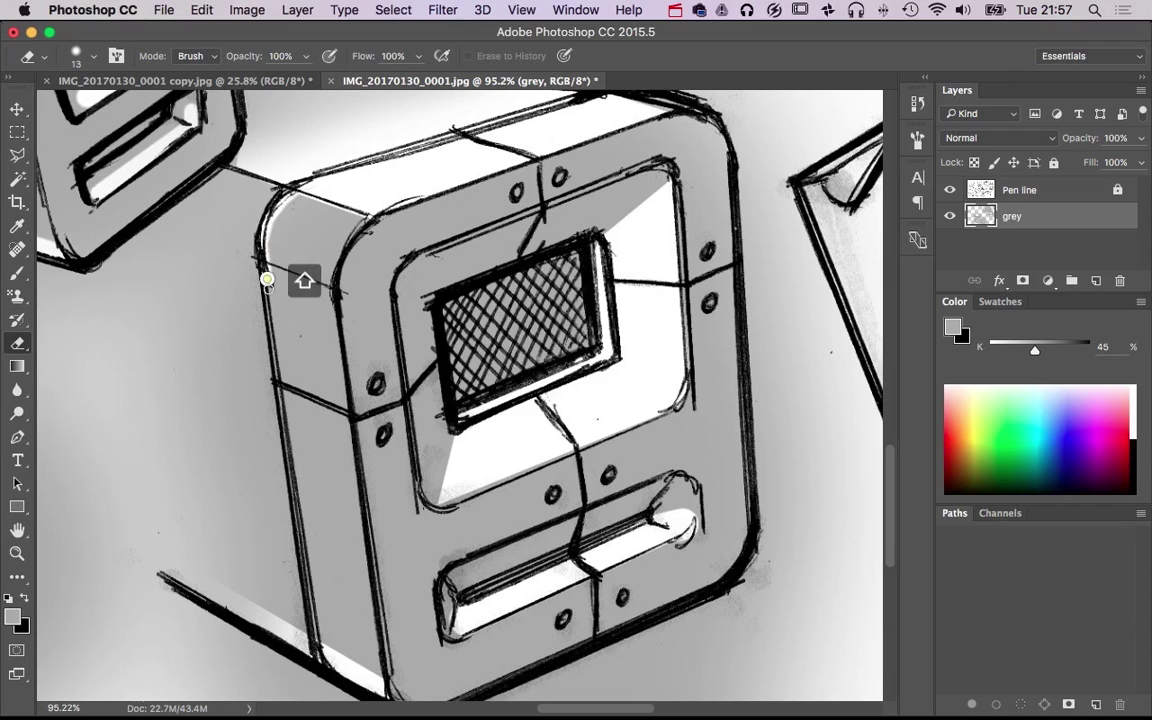
shift+click(319, 649)
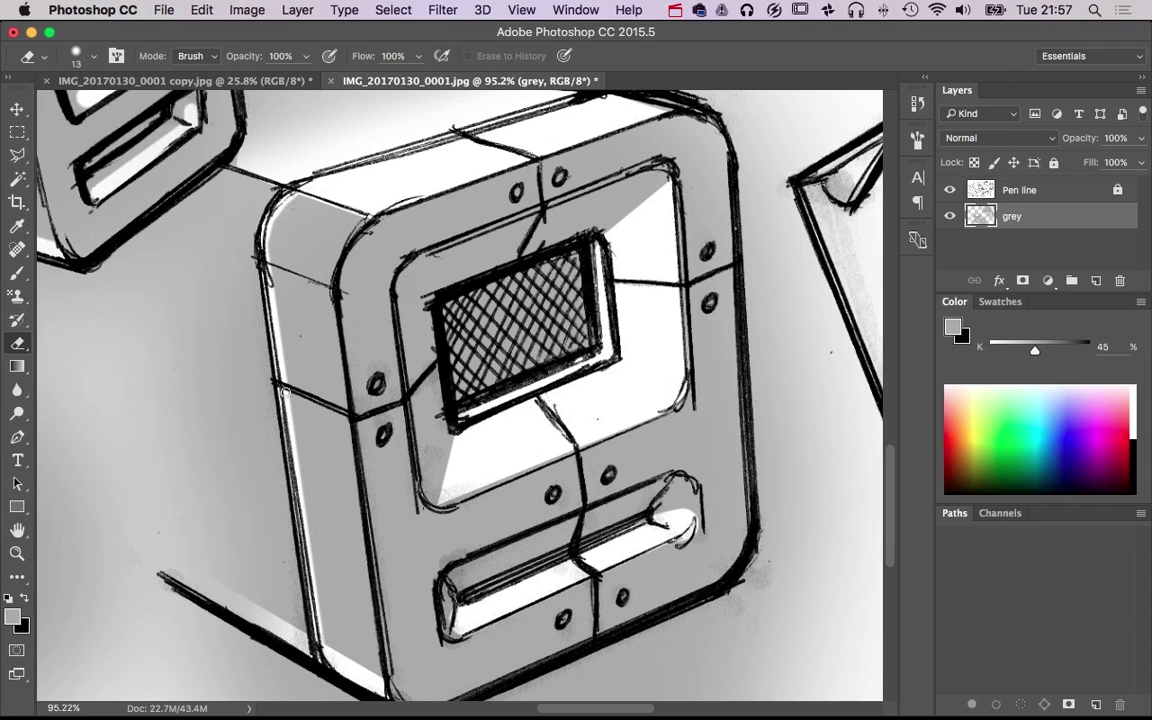
Erase fine highlights along the horizontal panel seam across the side and front, and beside the screws with a 21 px eraser
shift+click(352, 424)
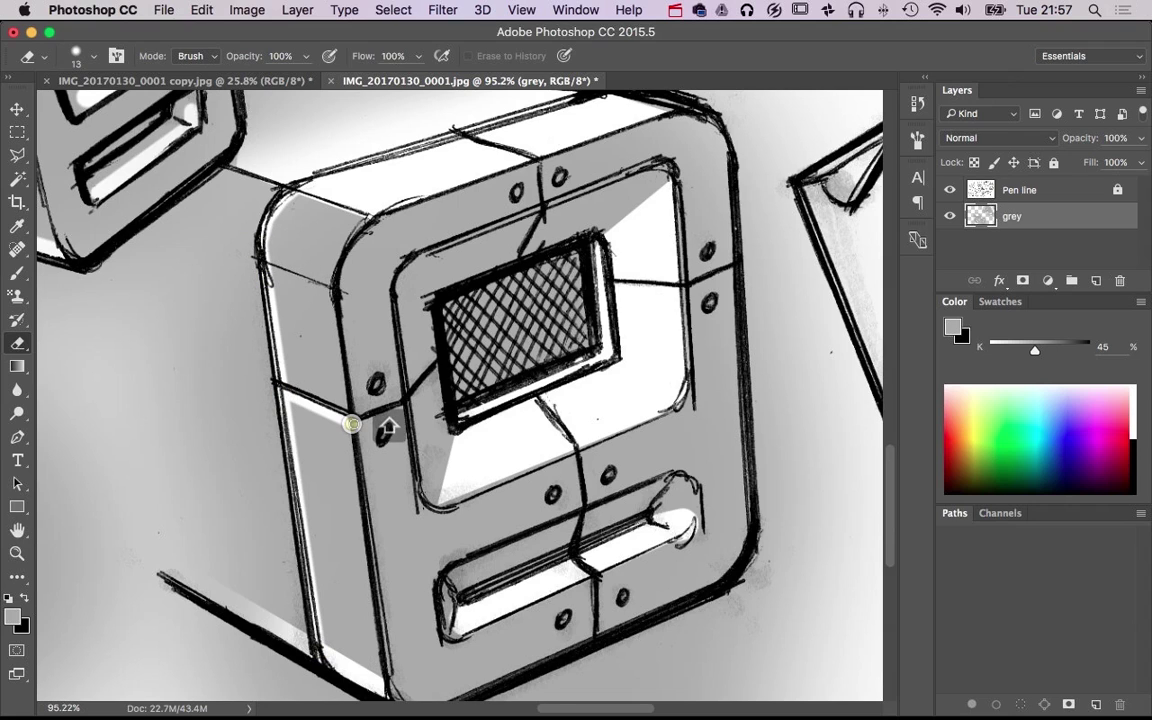
ctrl+alt+click(393, 408)
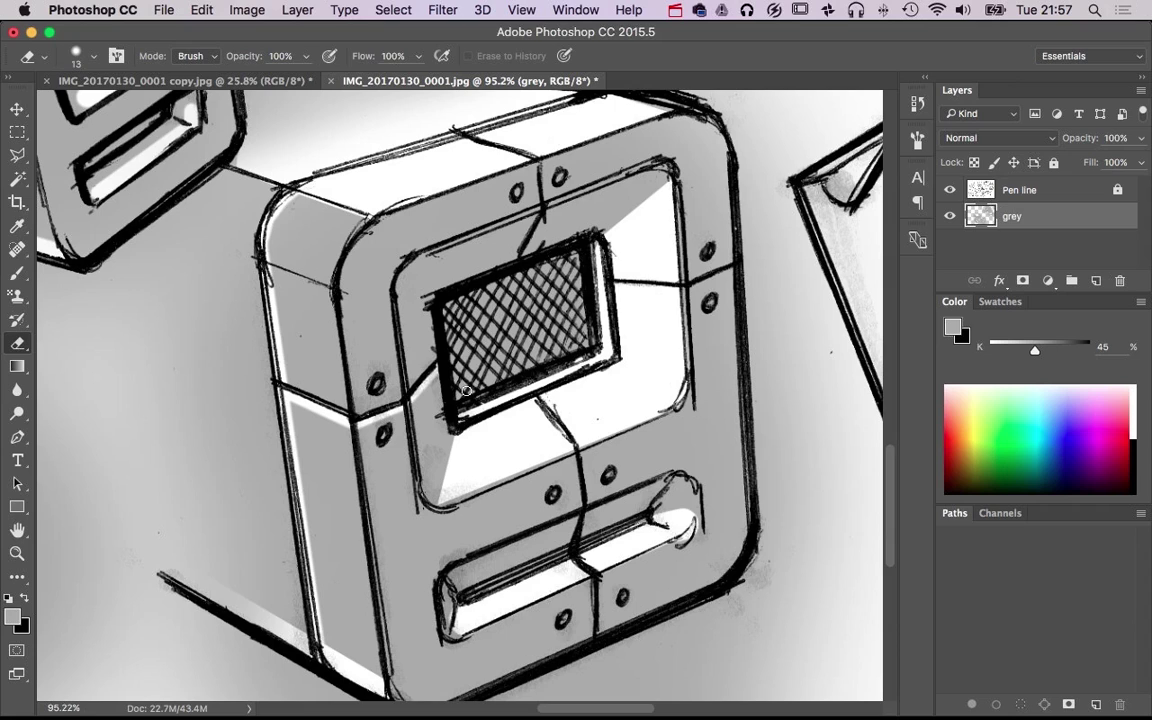
drag(380, 382, 400, 383)
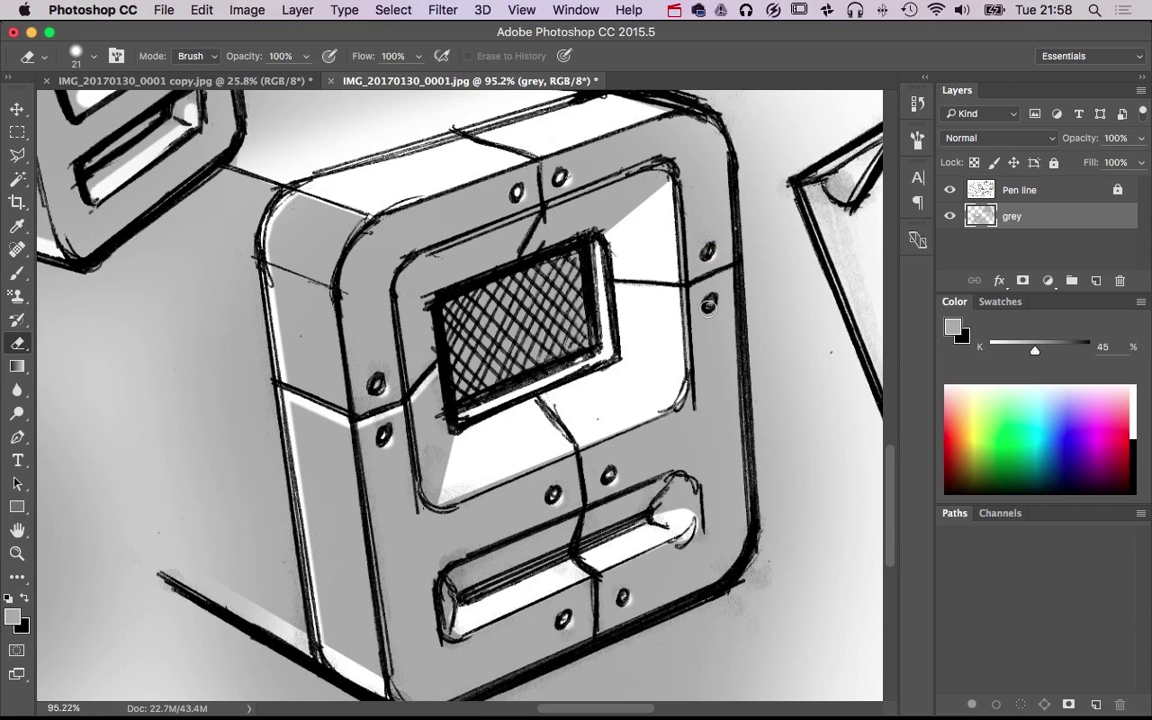
drag(670, 328, 656, 331)
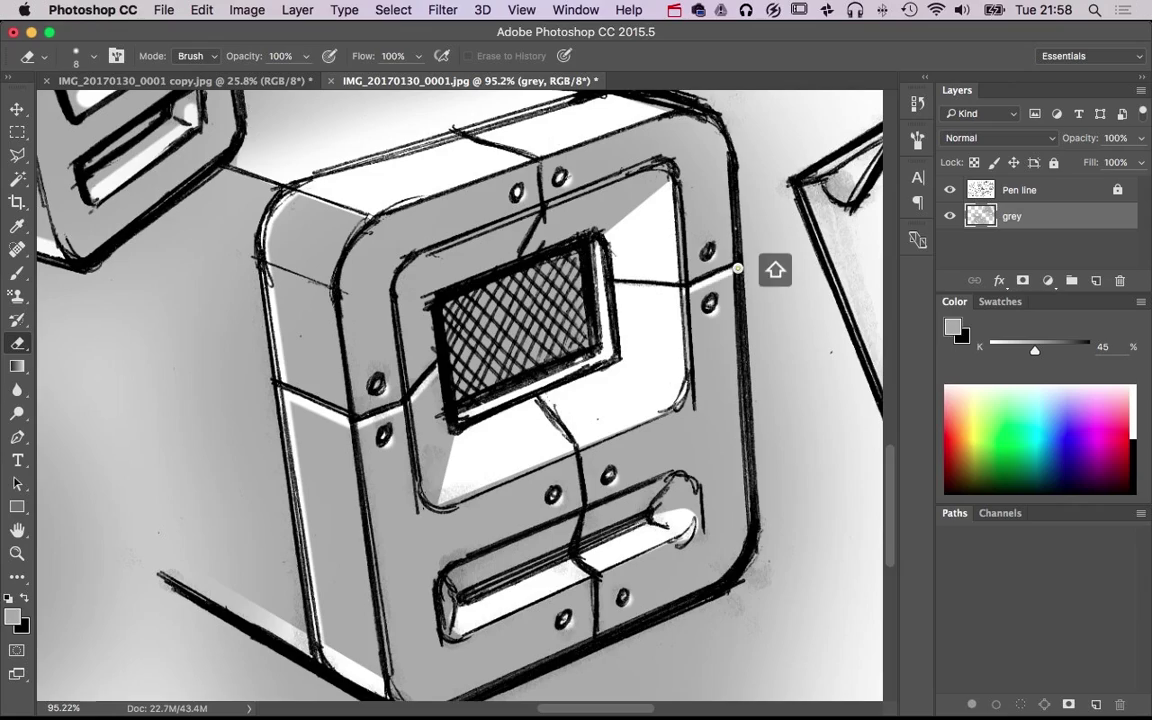
Examine the shaded and unshaded objects across the whole sketch sheet
alt+super+click(714, 400)
alt+super+click(714, 400)
alt+super+click(714, 400)
drag(848, 489, 519, 531)
drag(322, 392, 495, 493)
drag(368, 264, 507, 349)
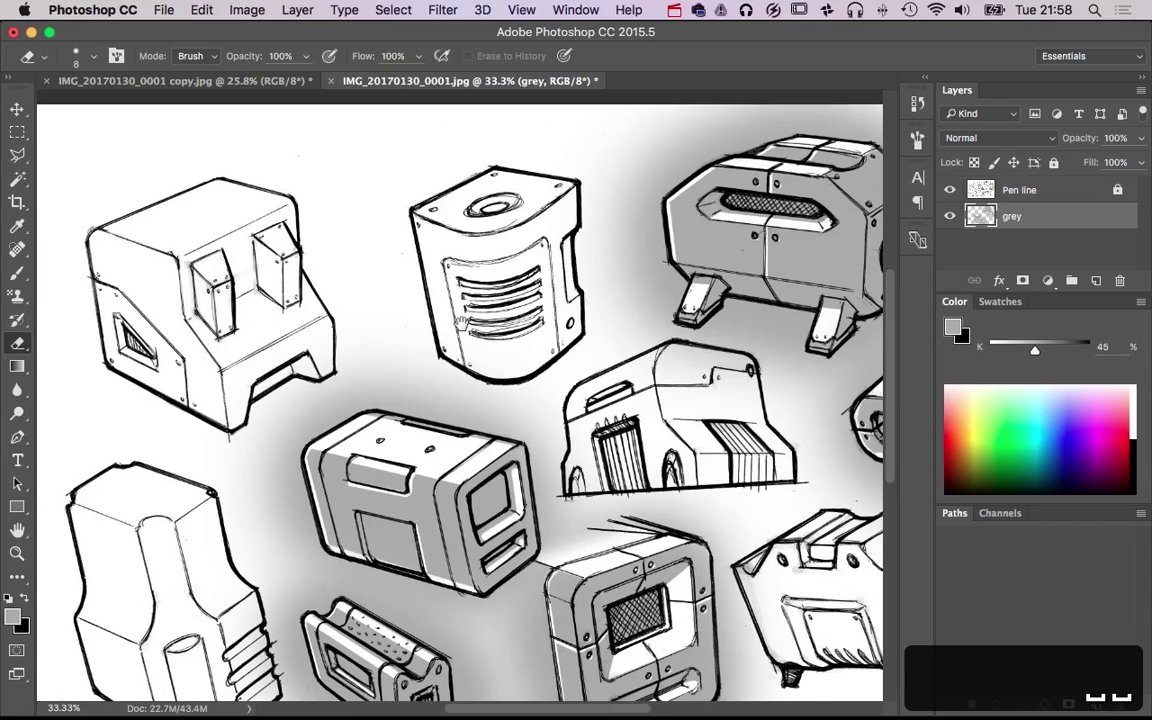
drag(543, 391, 372, 292)
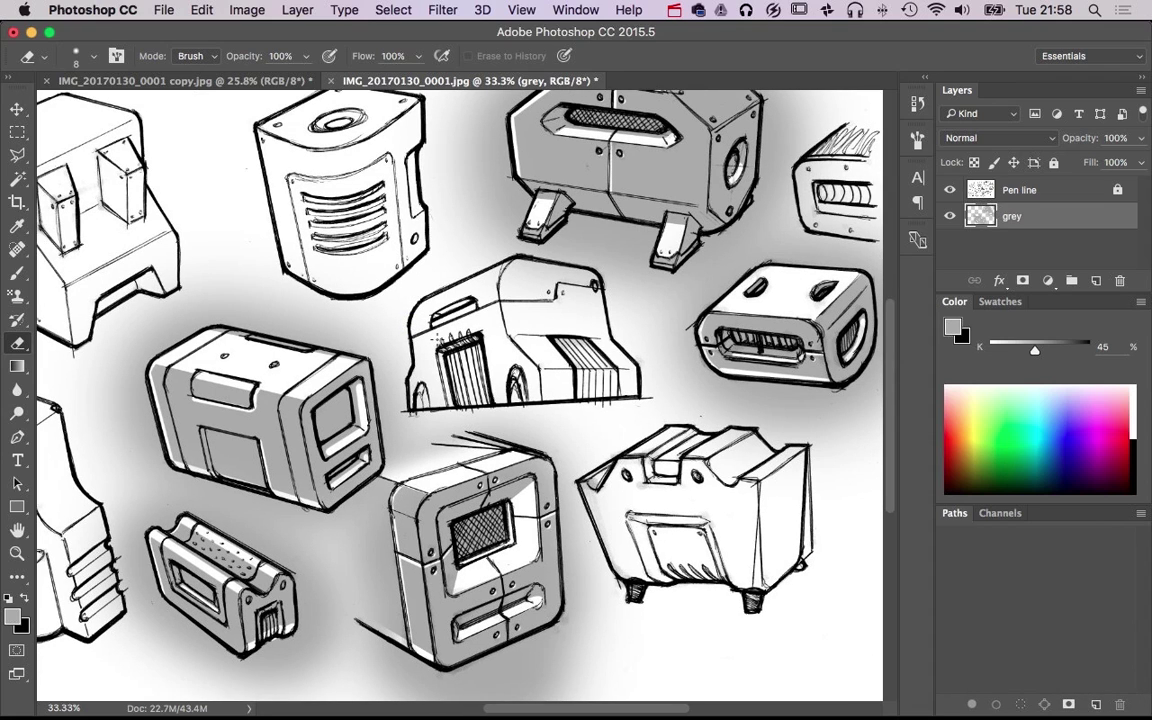
key(space)
drag(422, 352, 449, 352)
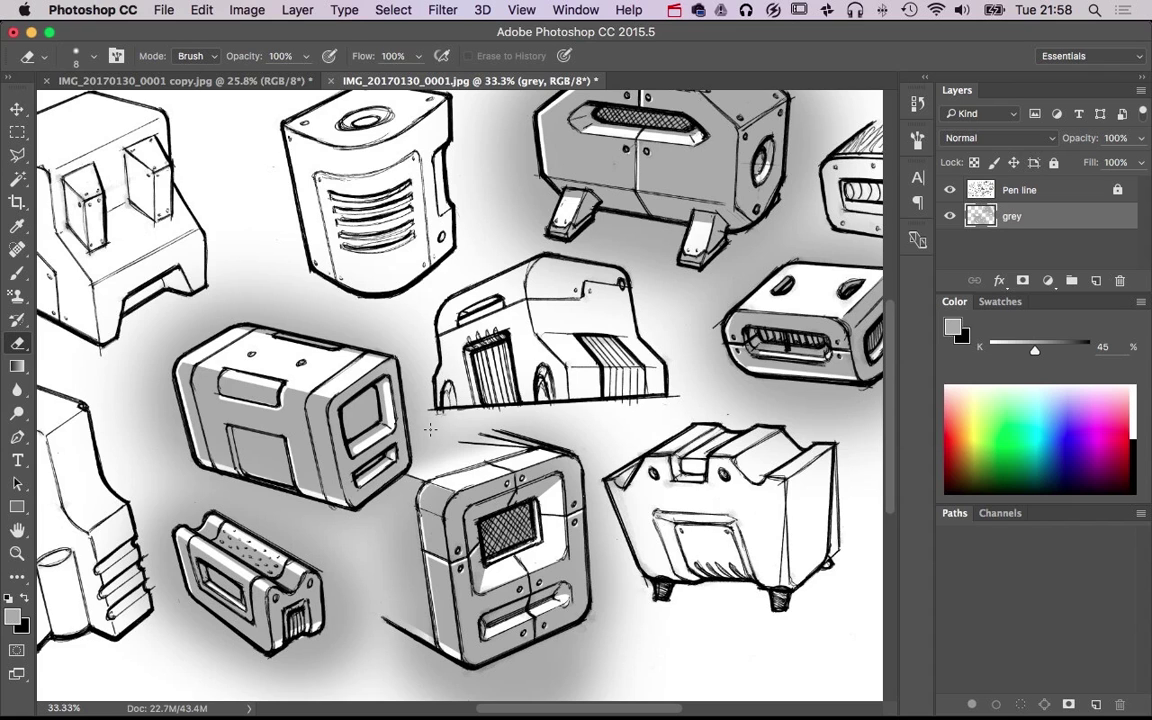
key(super+0)
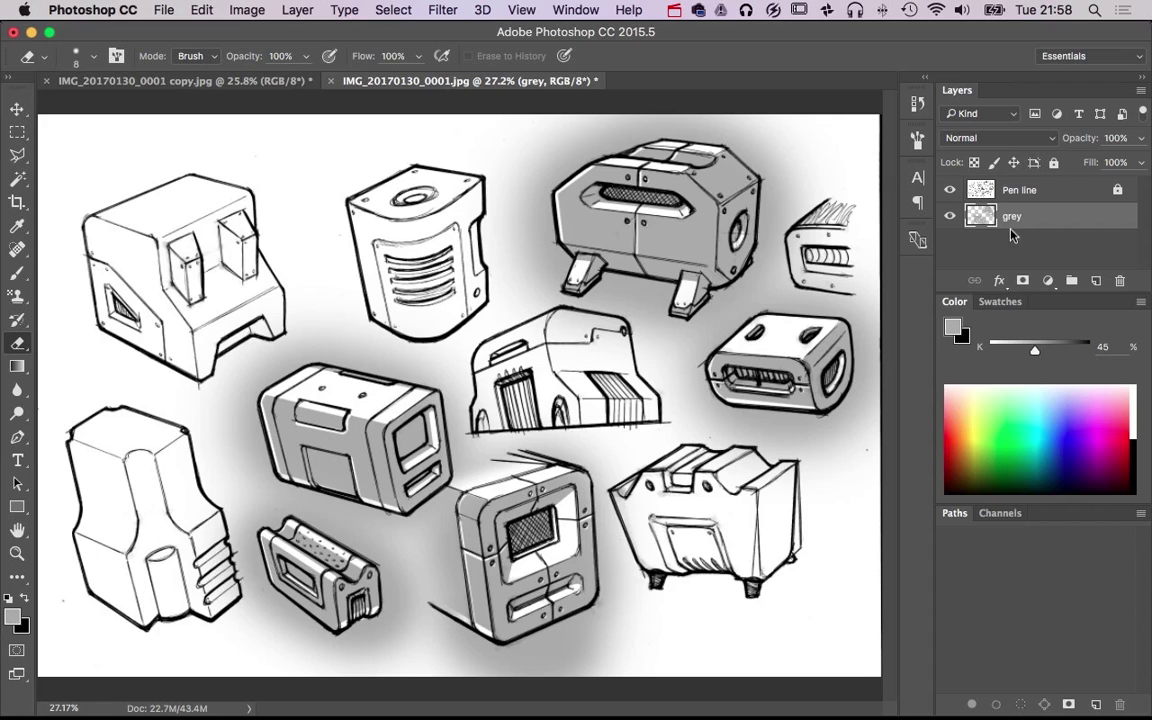
Pick a light blue foreground colour, lock the grey layer's transparent pixels, and fill the layer's existing shading with the blue
mouse_move(1052, 409)
mouse_down()
mouse_move(1046, 398)
mouse_move(1060, 418)
mouse_up()
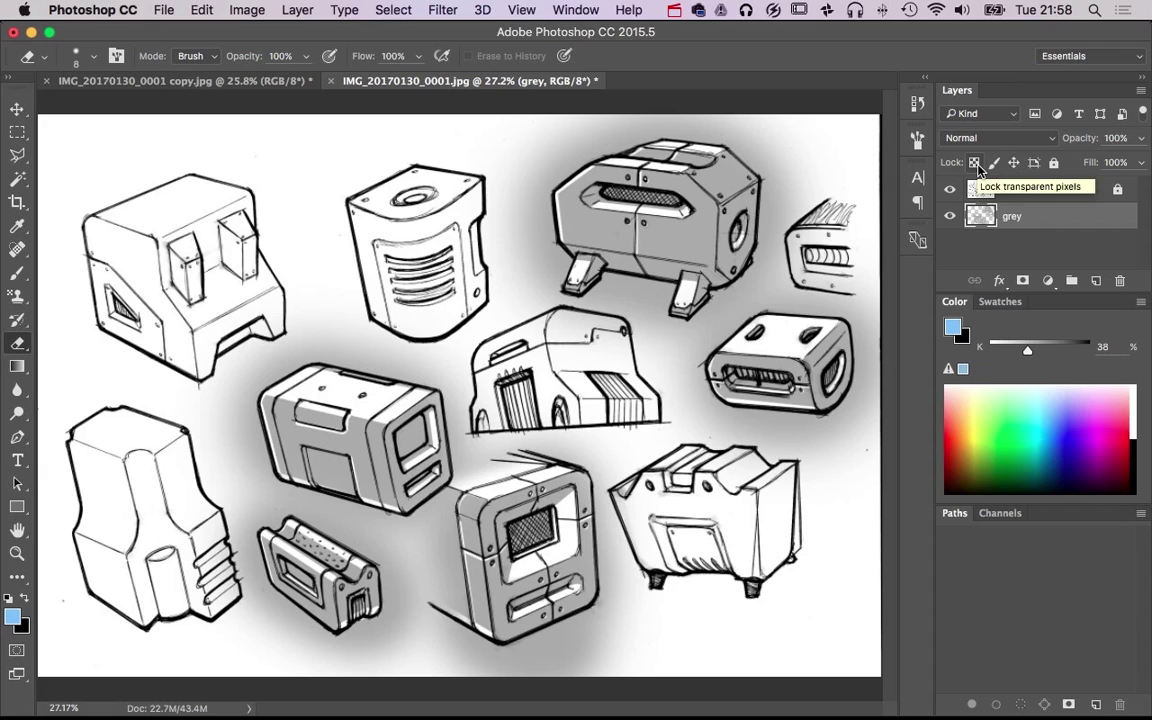
click(970, 162)
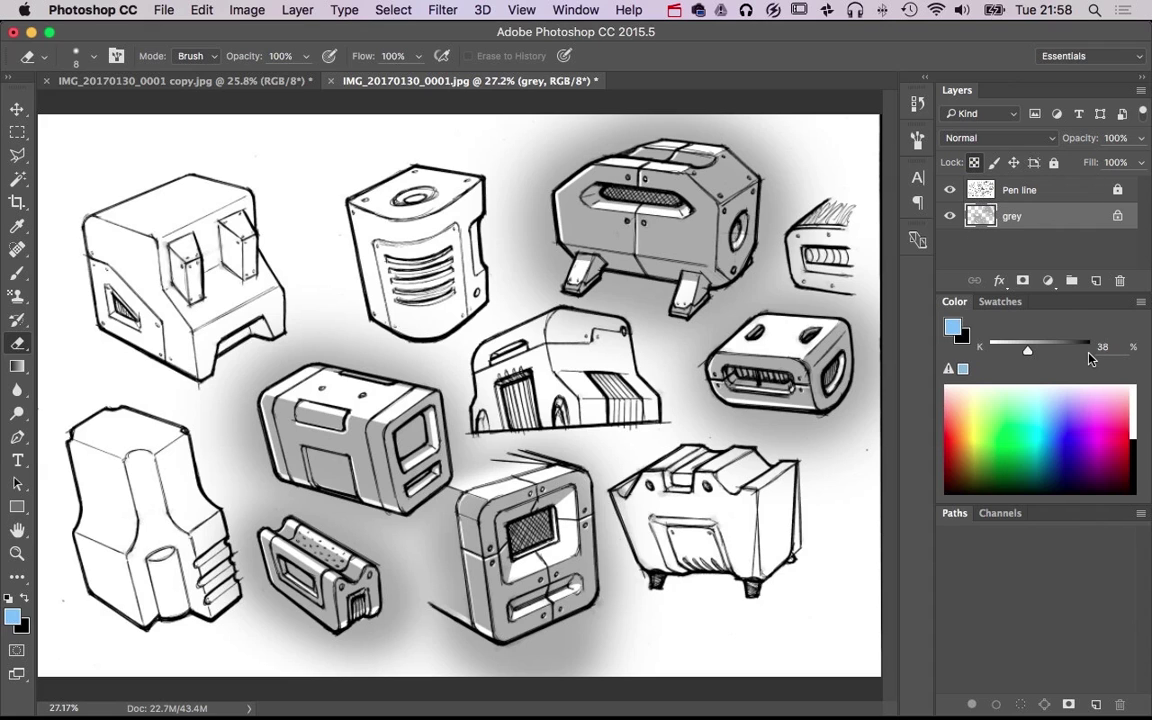
key(alt+BackSpace)
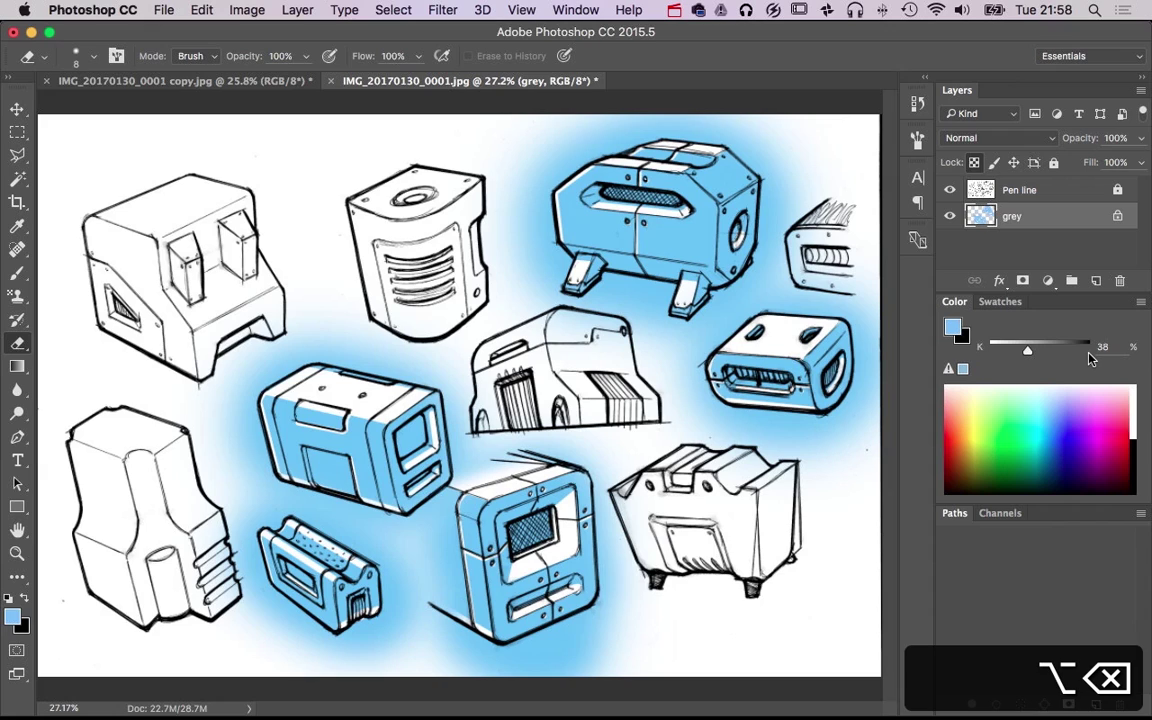
Switch the colour sliders to HSB and refill the grey layer's shading with muted green (H 108, S 27, B 78), followed by dusky red (H 0)
drag(1065, 403, 1073, 400)
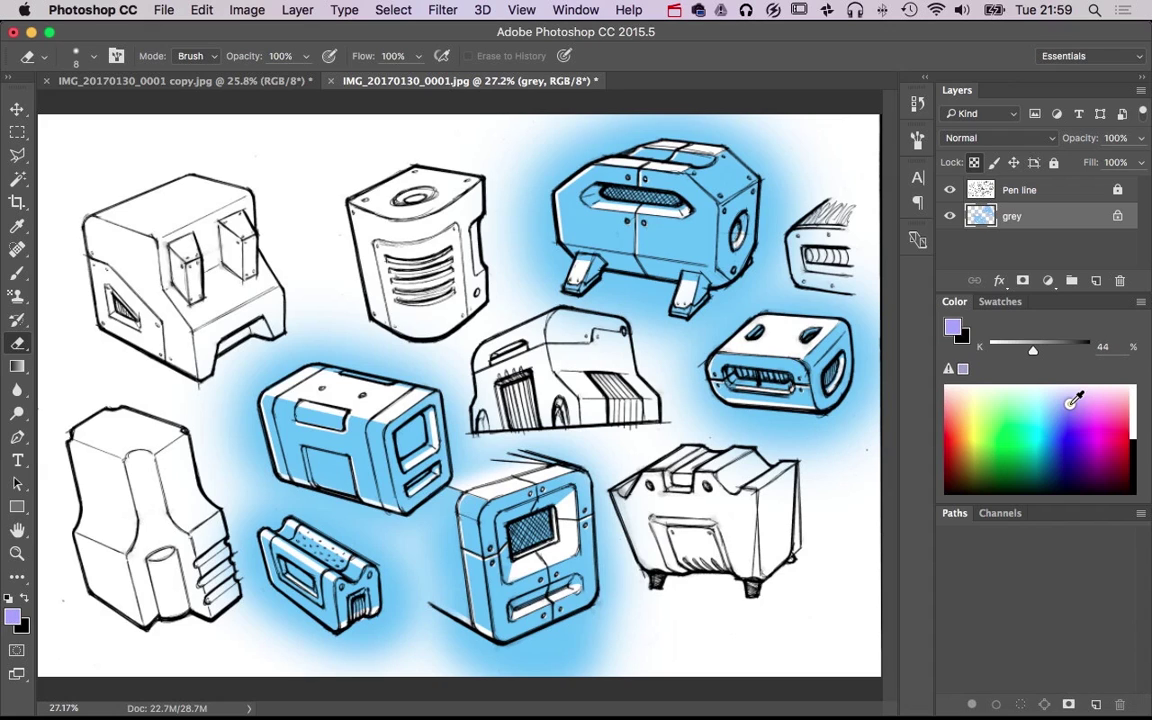
click(1140, 301)
click(1096, 377)
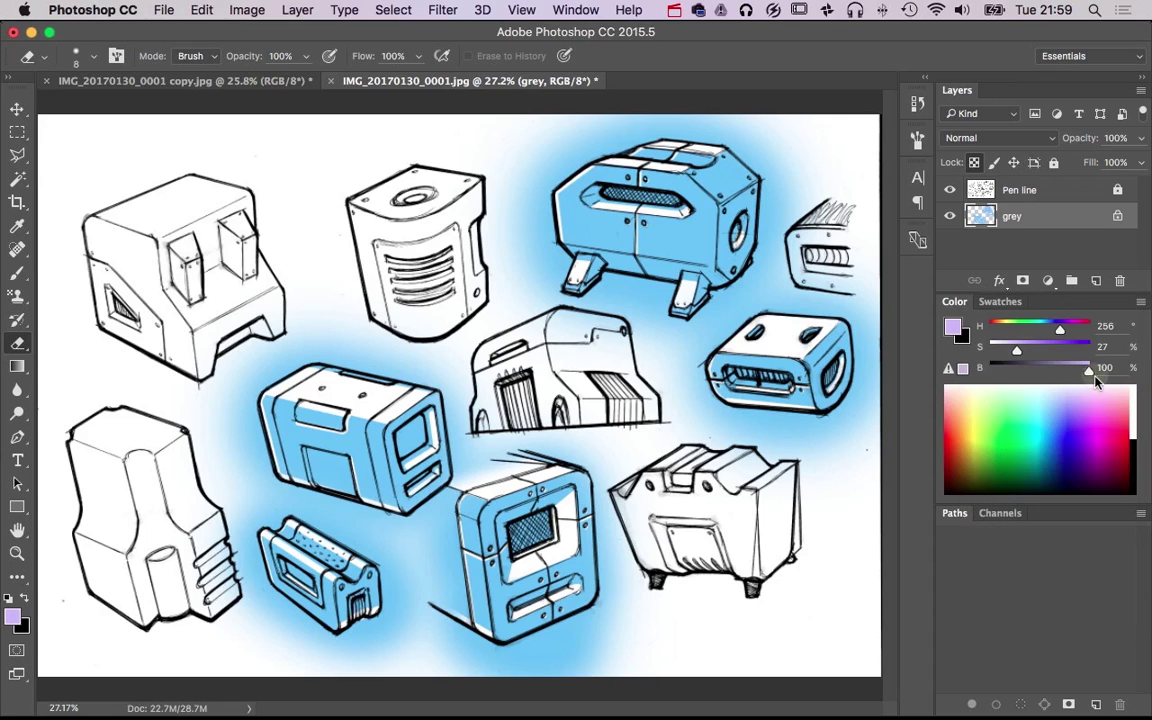
drag(1052, 334, 1021, 332)
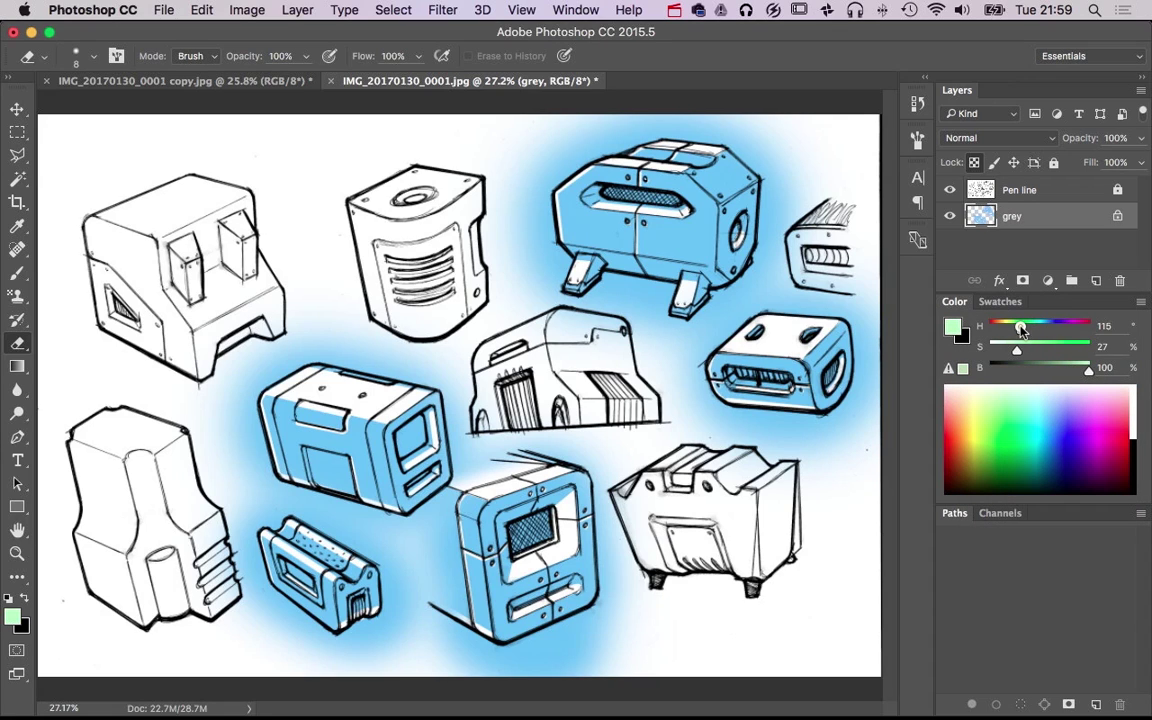
click(1069, 370)
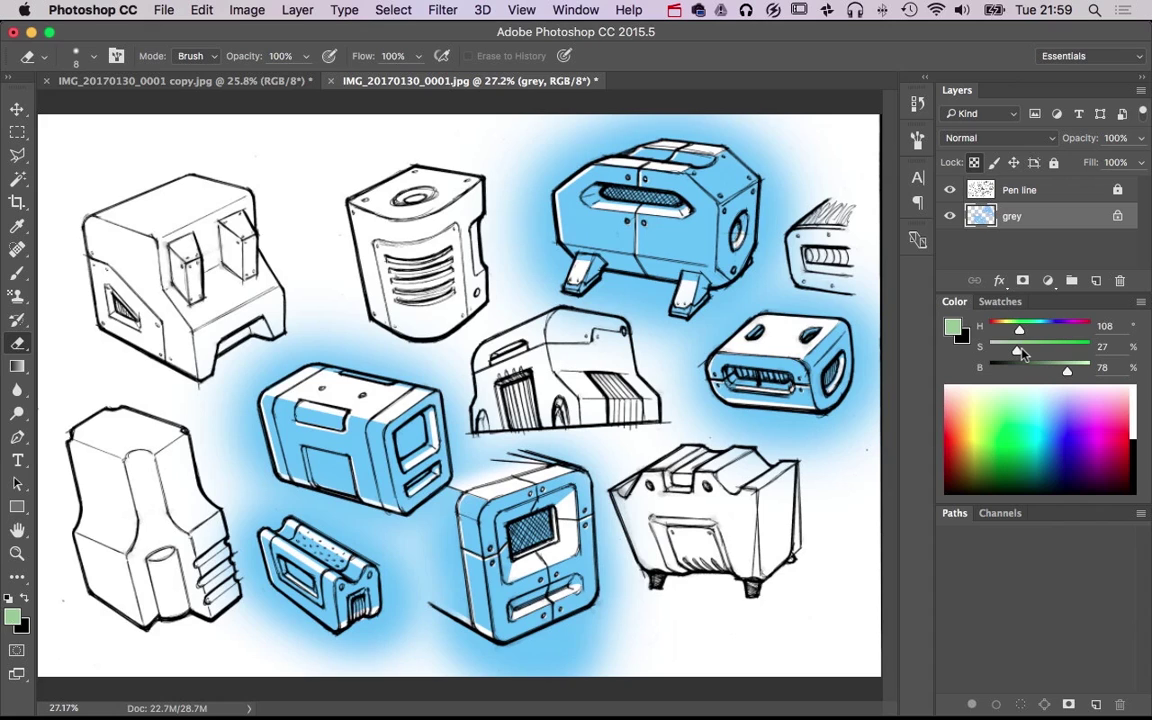
key(alt+BackSpace)
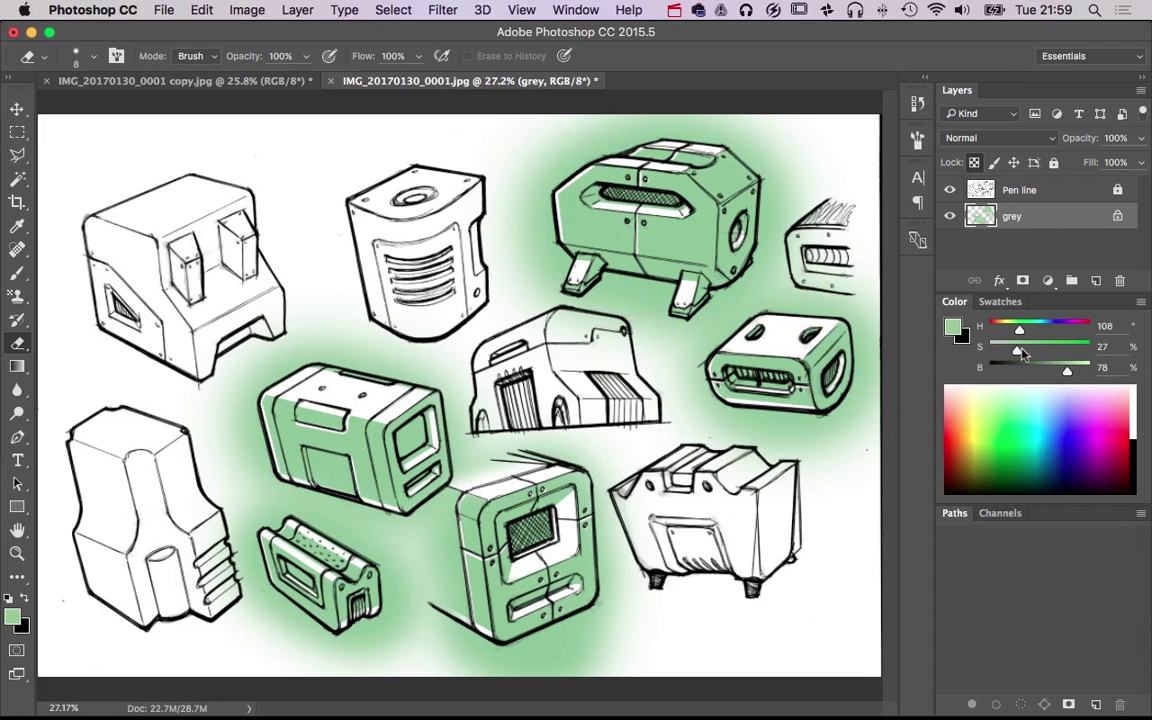
drag(1040, 331, 1072, 331)
key(alt+BackSpace)
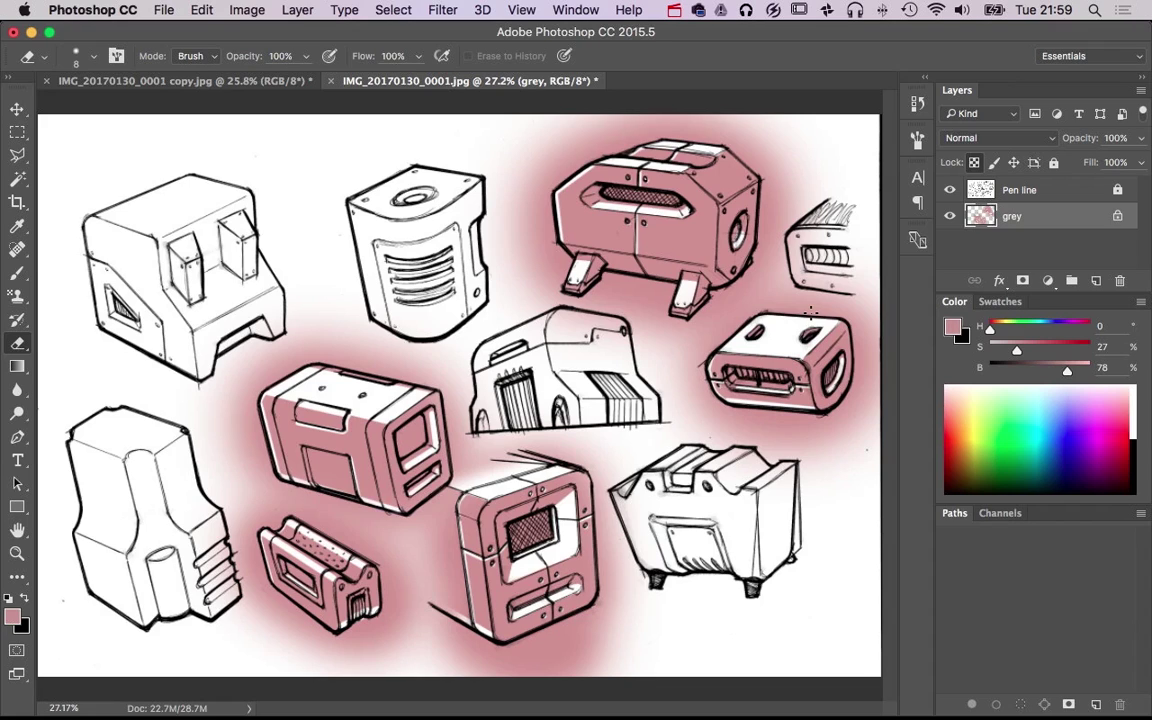
Switch the colour sliders back to grayscale, choose 50% grey, and refill the grey layer's shading with it
click(1141, 307)
click(1105, 342)
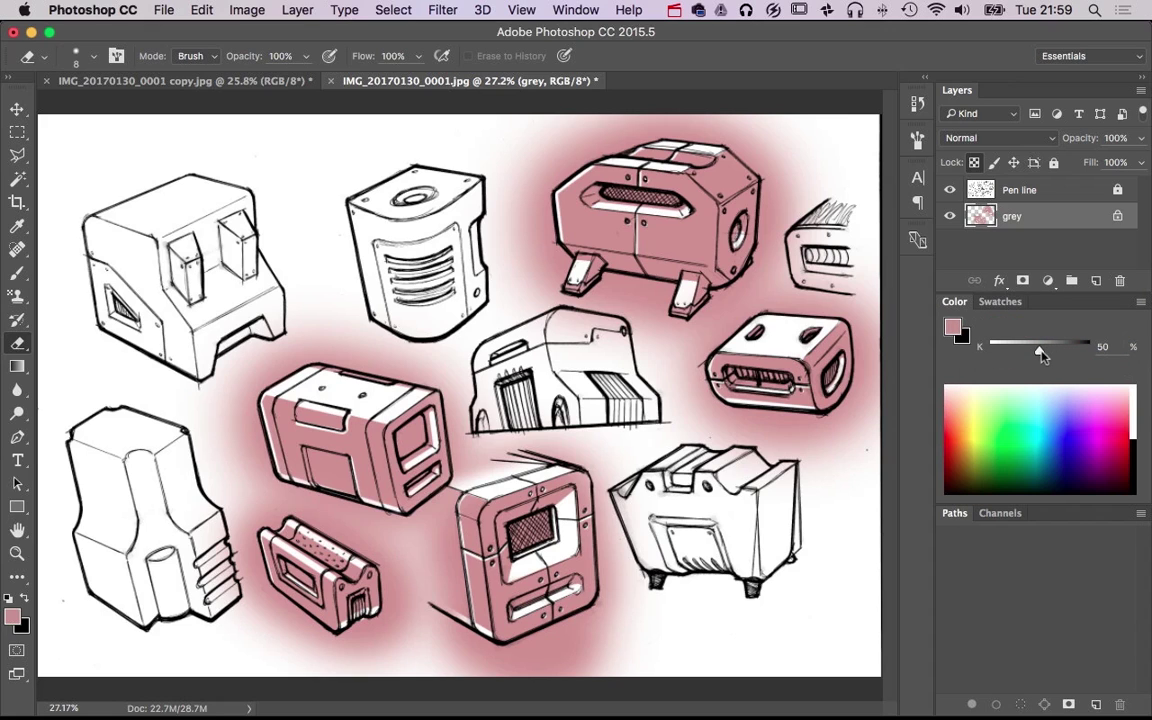
key(alt+BackSpace)
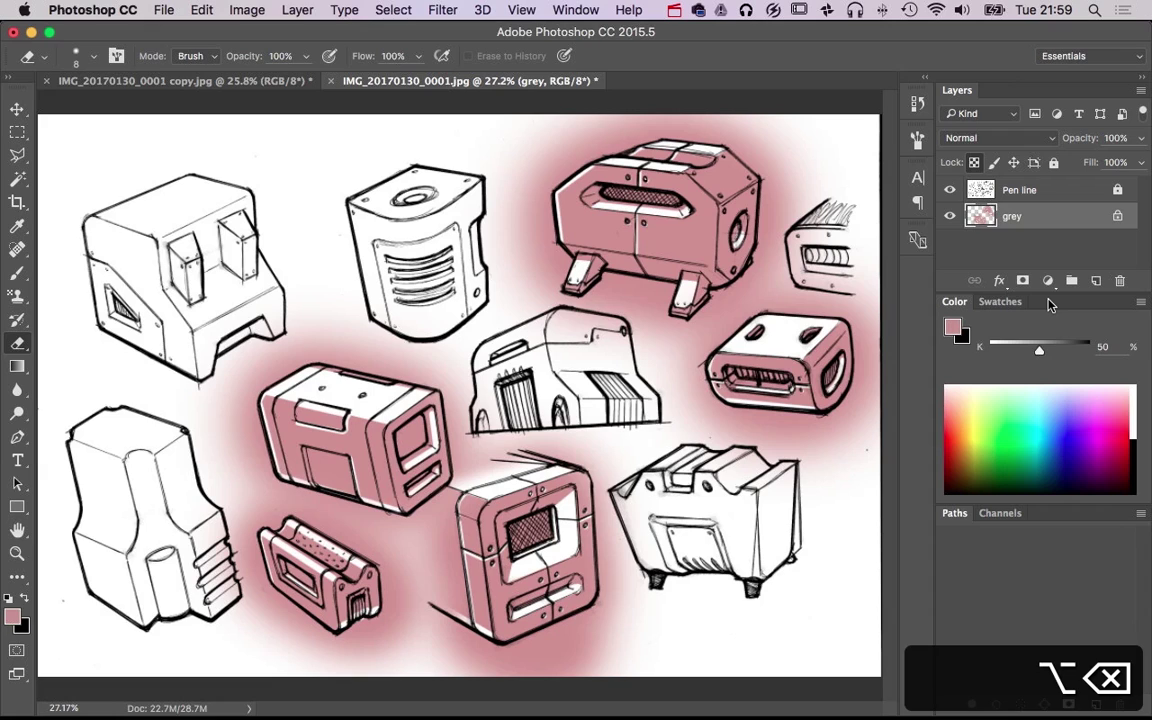
click(1039, 351)
click(1039, 351)
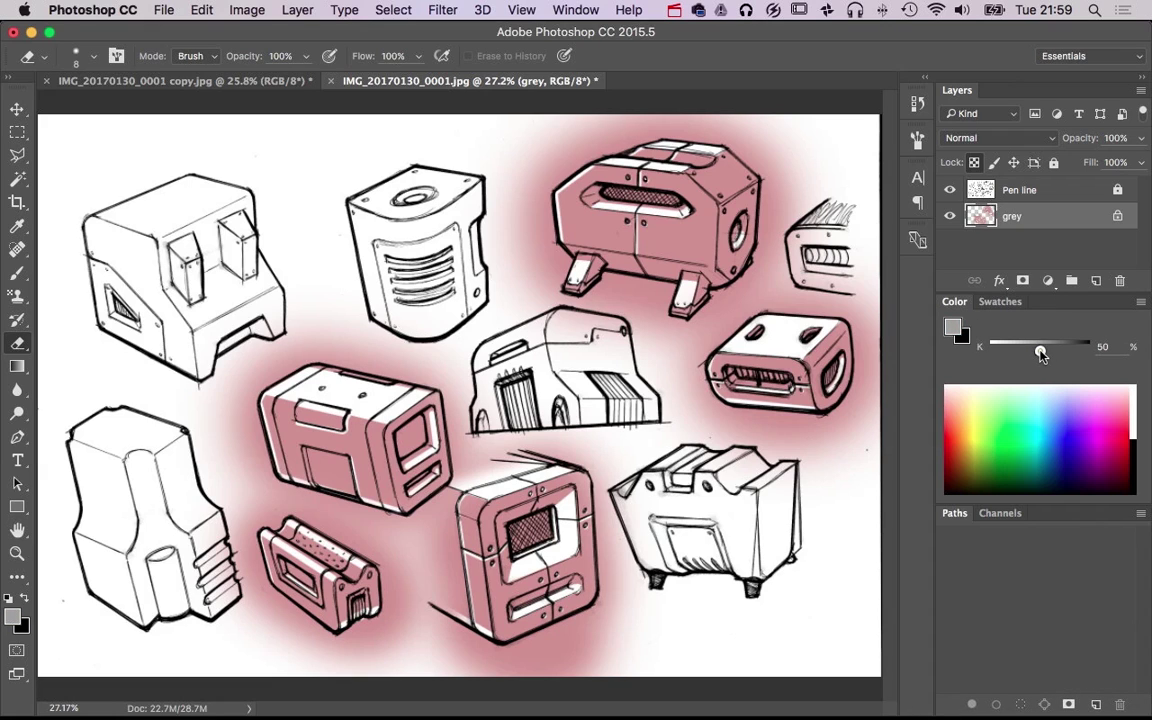
key(alt+BackSpace)
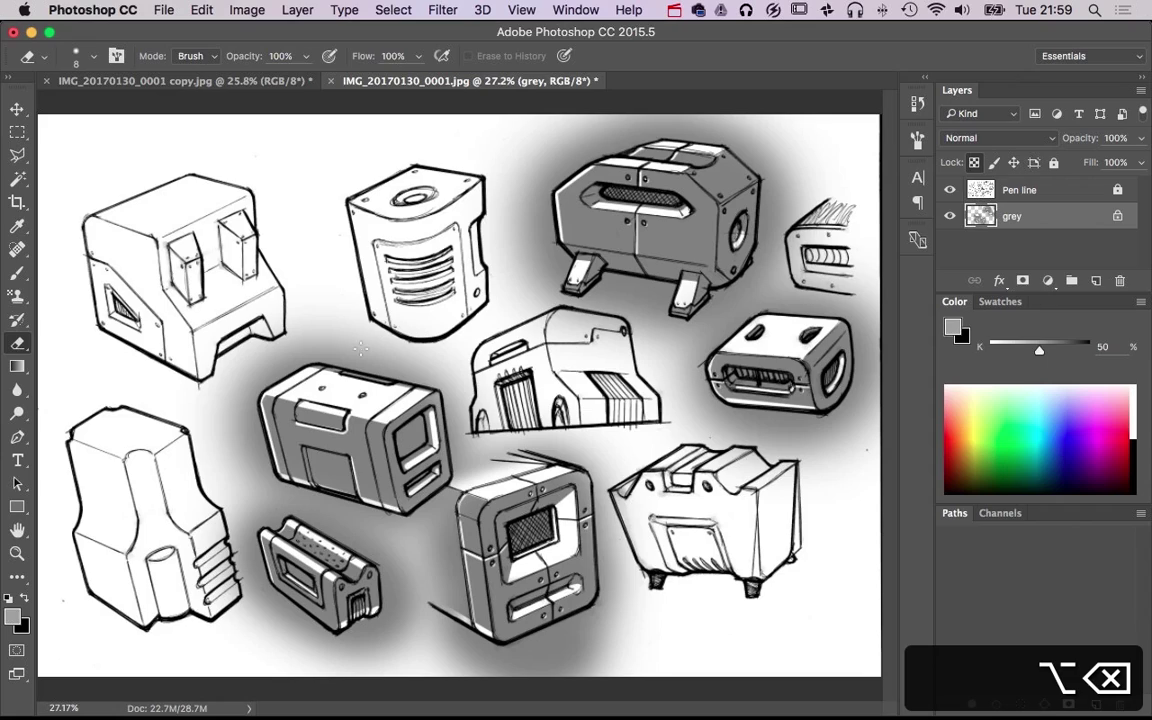
Unlock the grey layer's transparent pixels and brush soft 550 px grey shading over and around the unshaded box with two raised blocks
scroll(227, 322, up, 3)
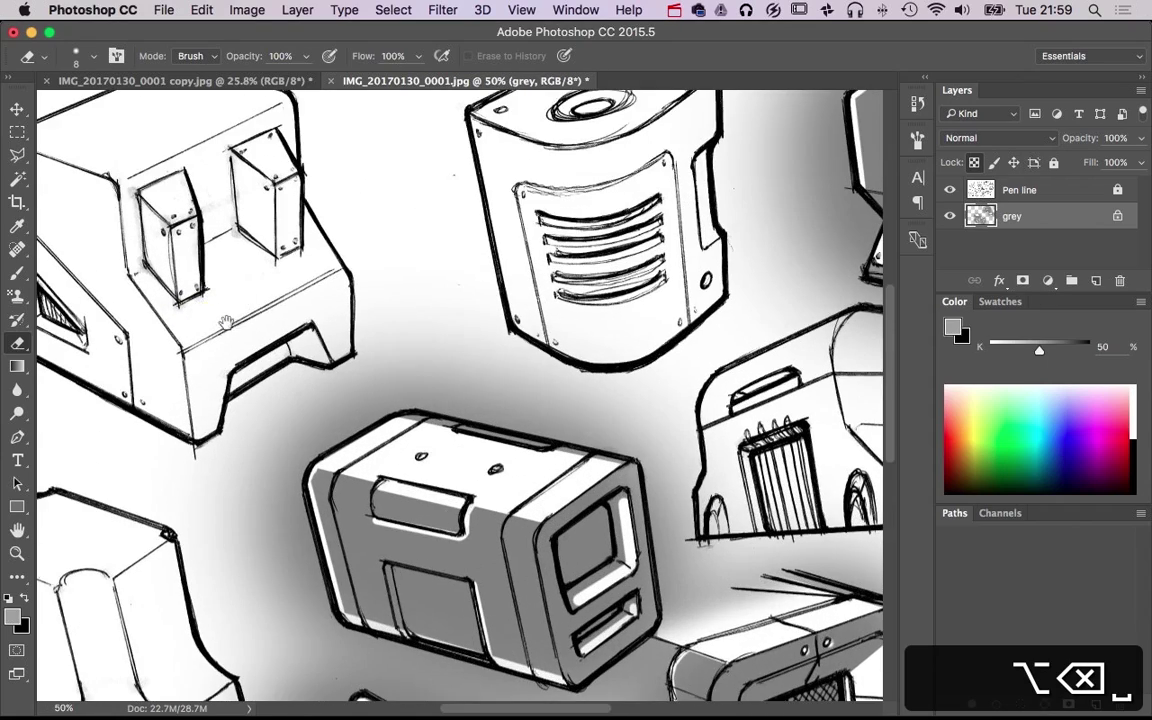
drag(227, 322, 412, 408)
scroll(412, 408, up, 1)
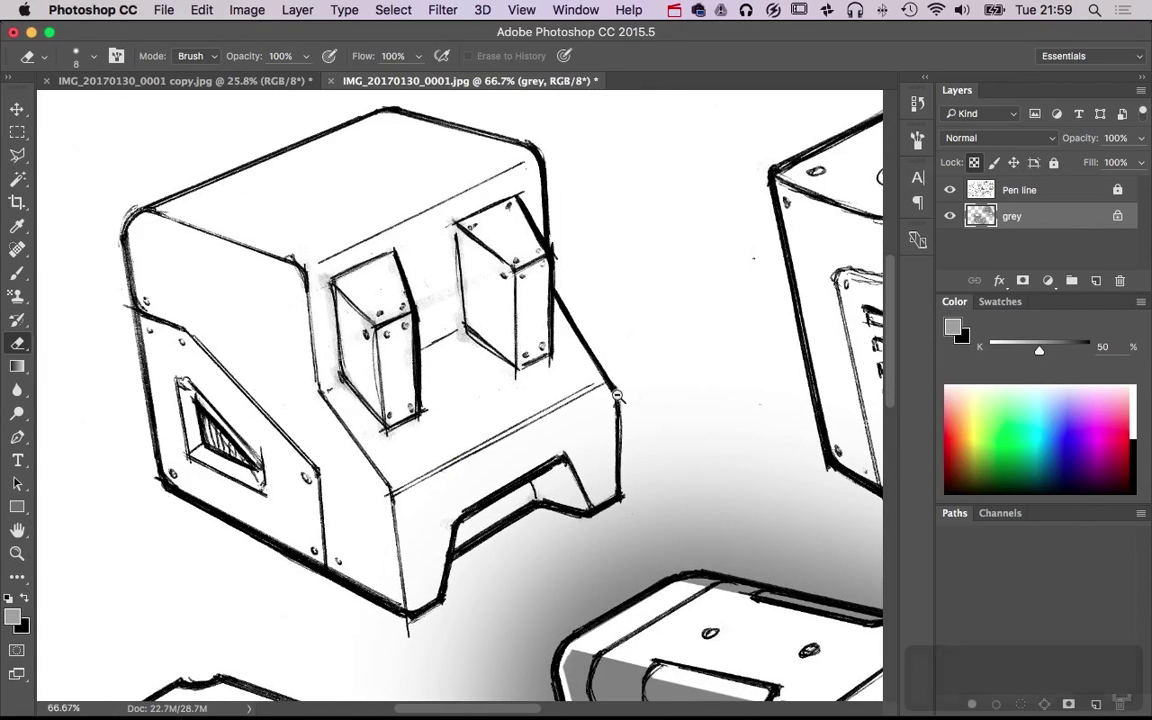
scroll(470, 370, down, 2)
key(b)
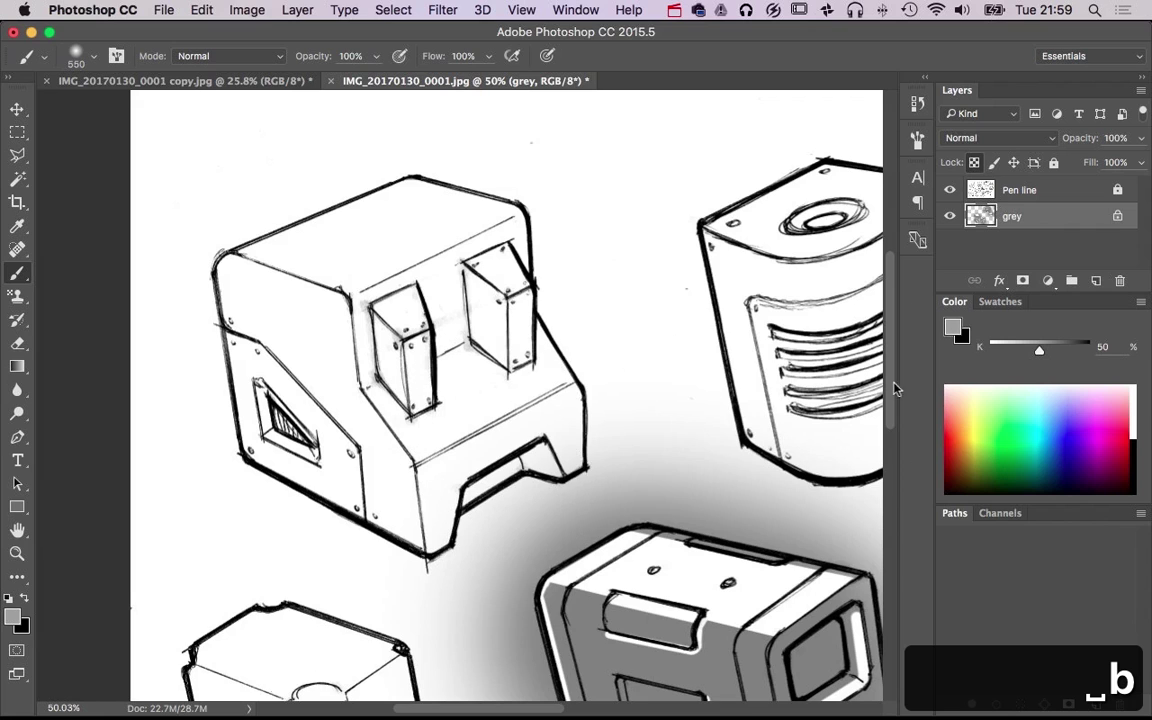
click(415, 499)
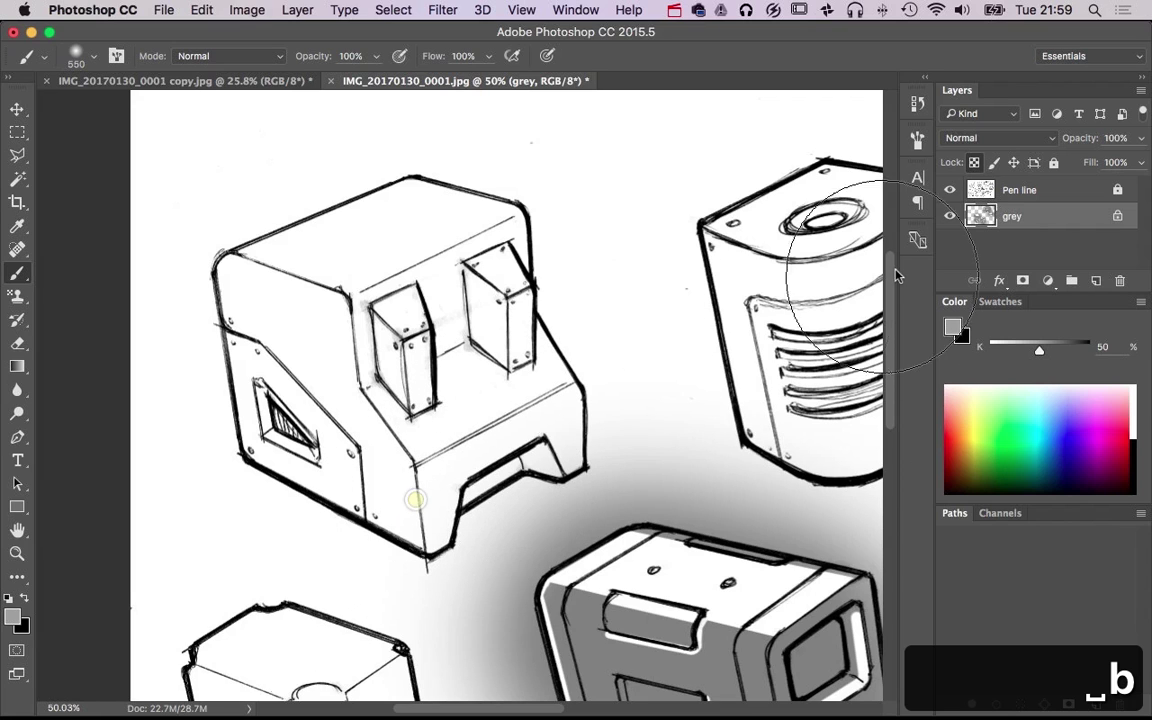
click(973, 161)
mouse_move(377, 443)
mouse_down()
mouse_move(485, 445)
mouse_move(527, 329)
mouse_move(432, 226)
mouse_move(257, 265)
mouse_move(399, 470)
mouse_up()
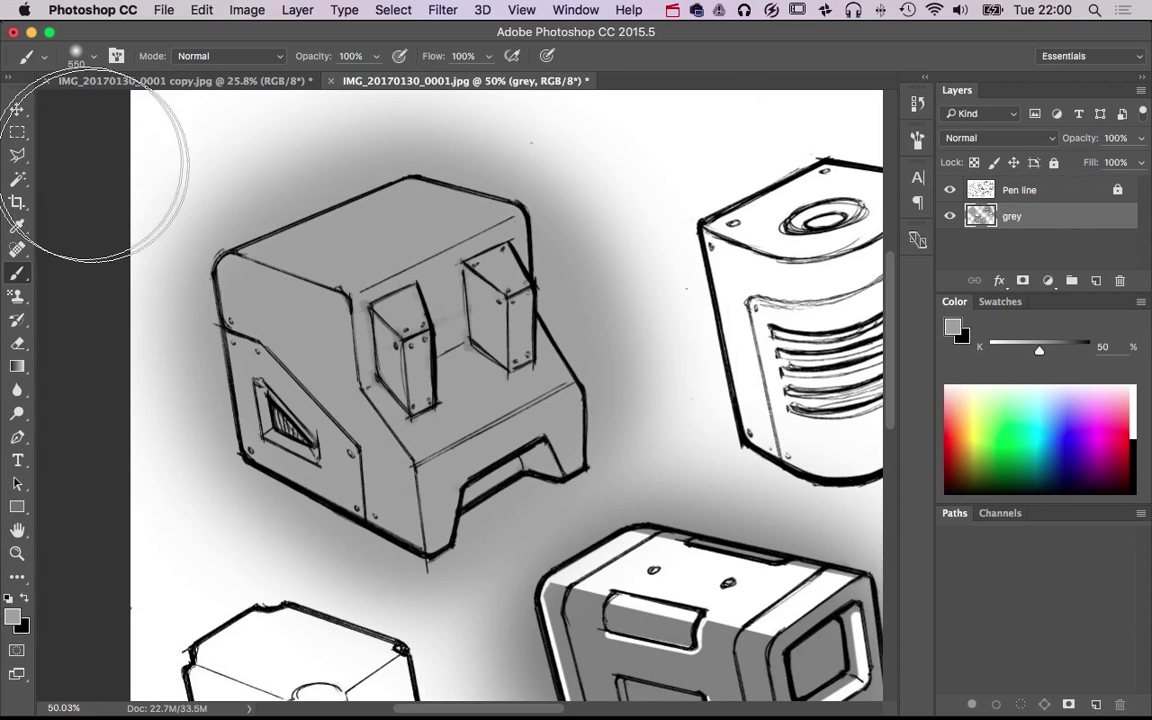
Cut out the box's whole top face from the grey shading with a Polygonal Lasso selection and deselect
click(17, 155)
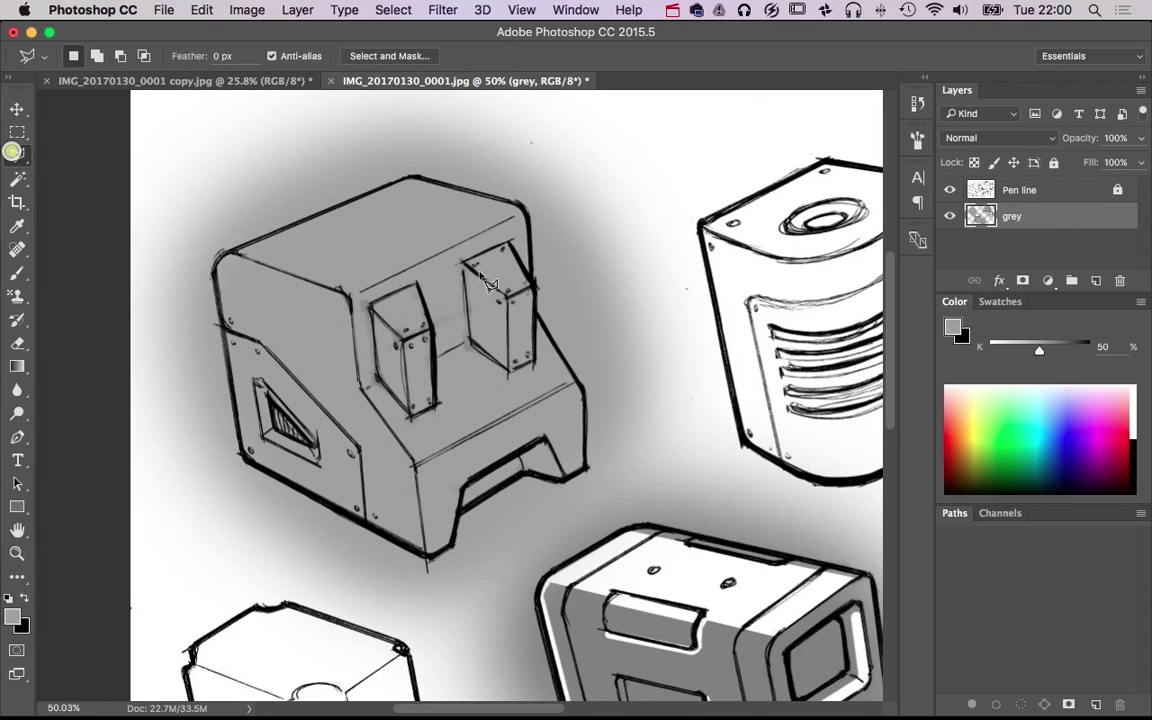
click(231, 252)
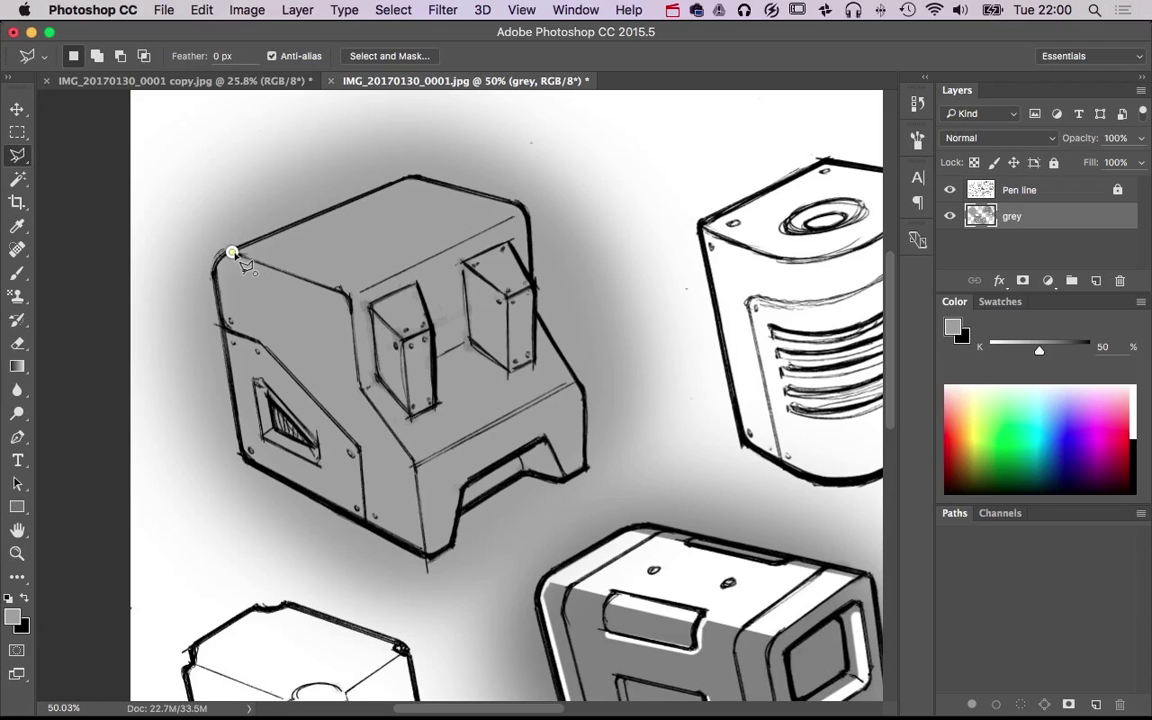
click(347, 296)
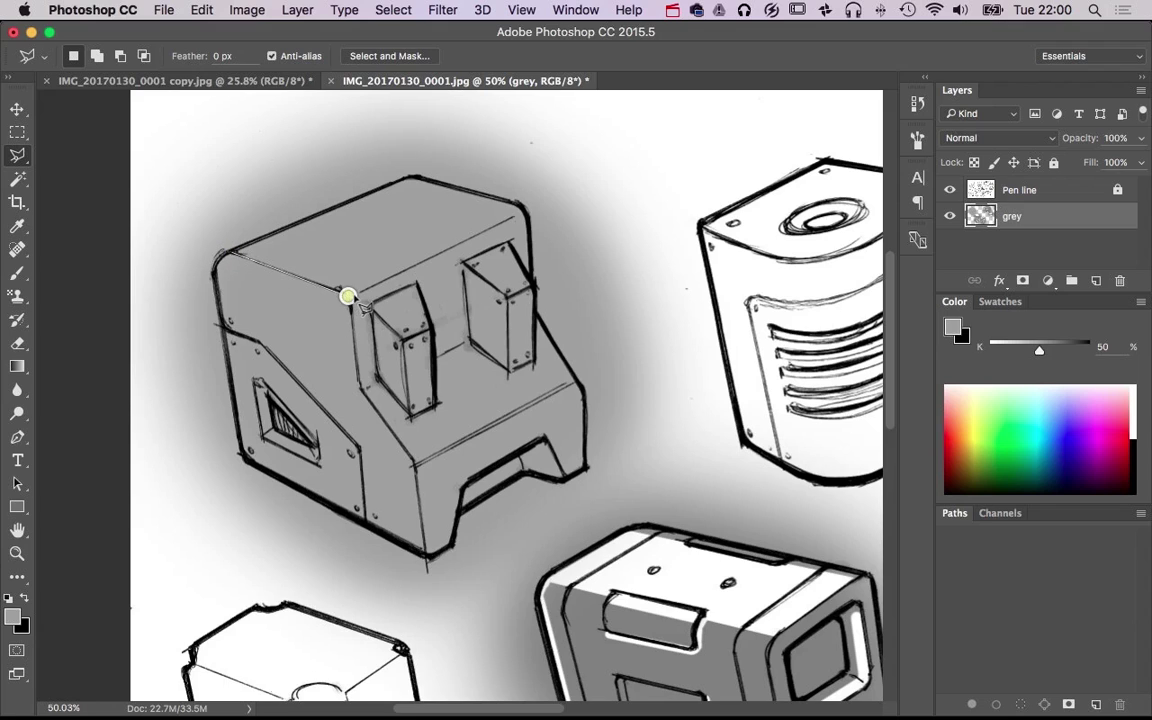
click(525, 212)
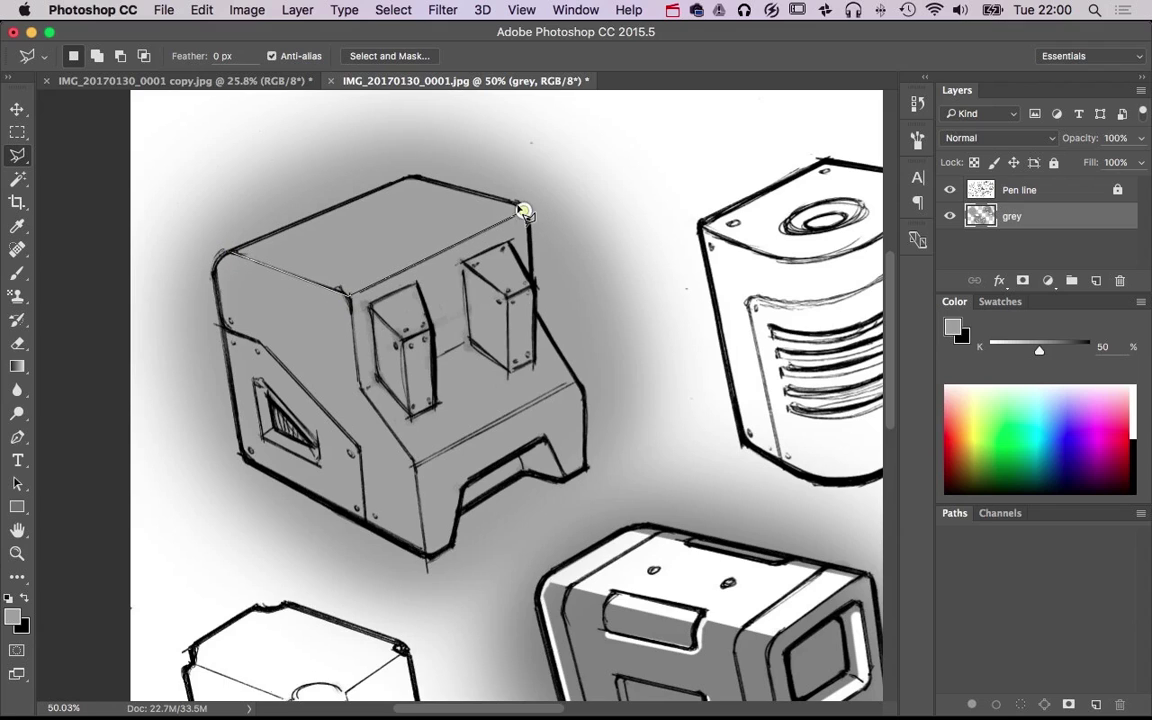
click(407, 184)
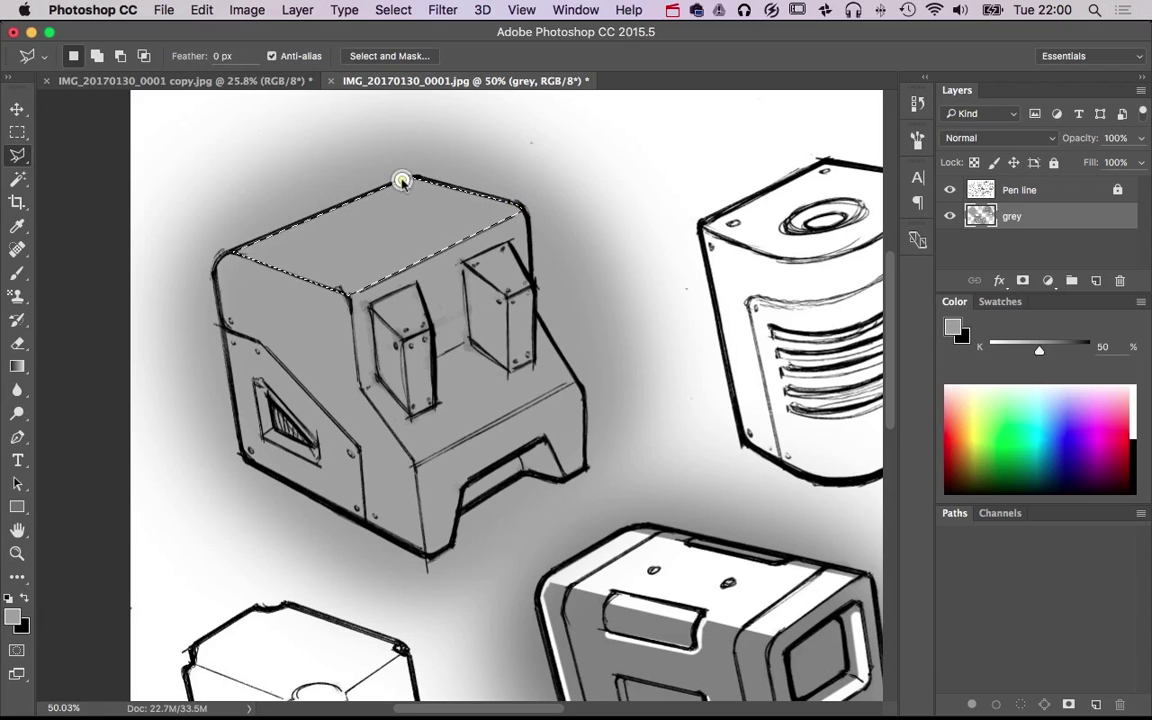
key(BackSpace)
key(super+d)
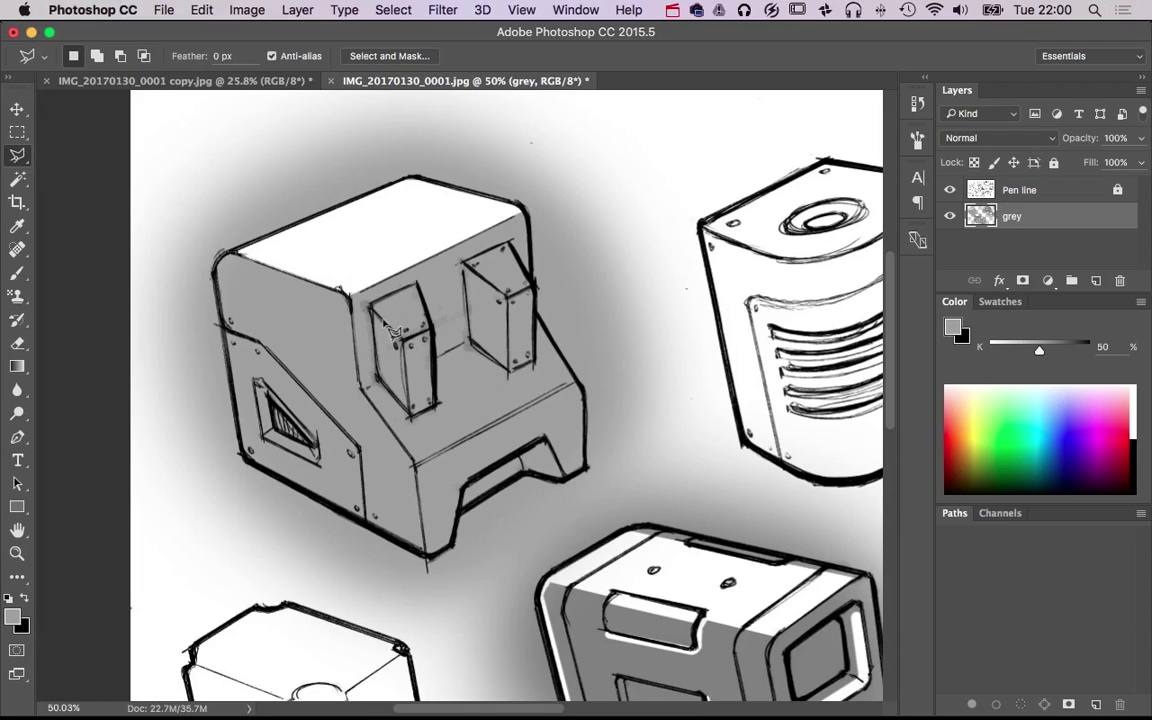
Cut out white highlights on the front portions of both raised blocks' top faces using one combined Polygonal Lasso selection
click(375, 317)
click(420, 304)
click(429, 327)
double_click(401, 343)
key(shift)
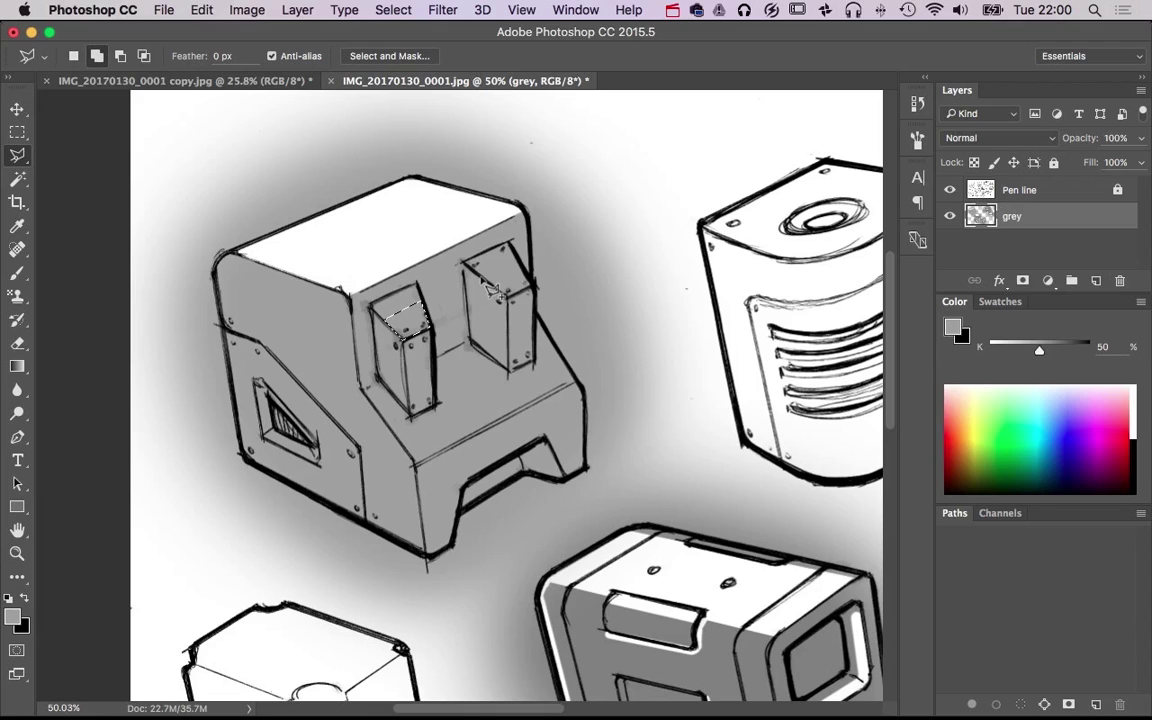
shift+click(465, 268)
click(512, 252)
click(531, 284)
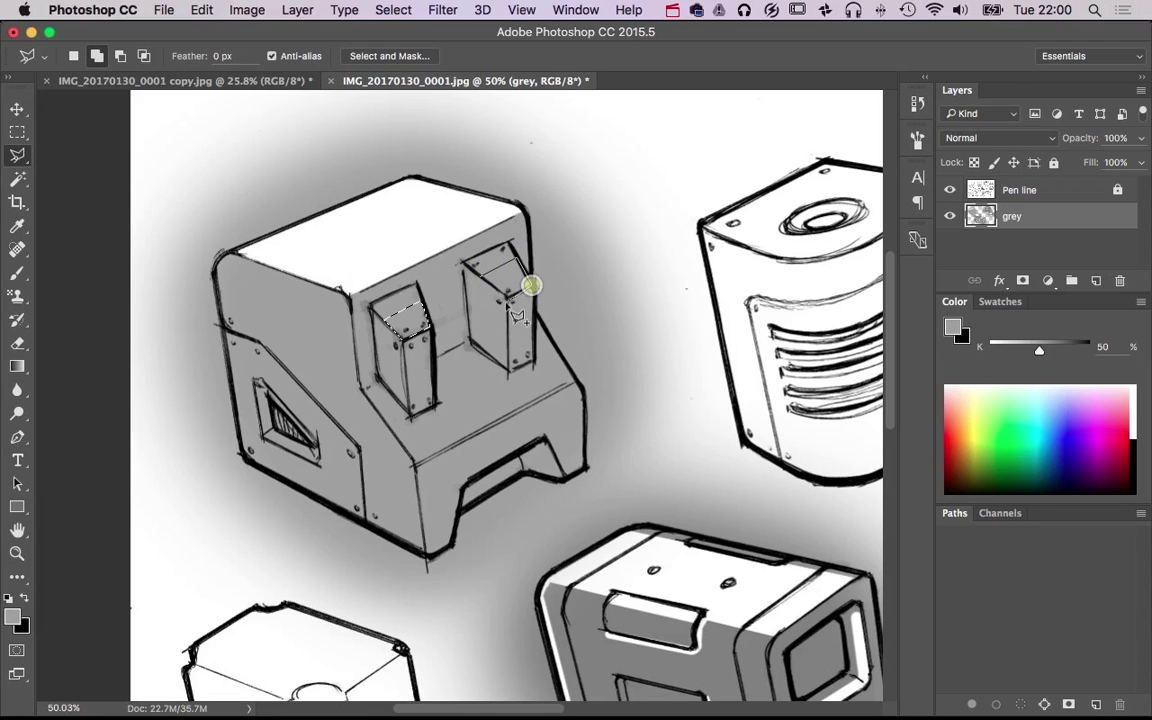
click(514, 298)
double_click(504, 291)
key(BackSpace)
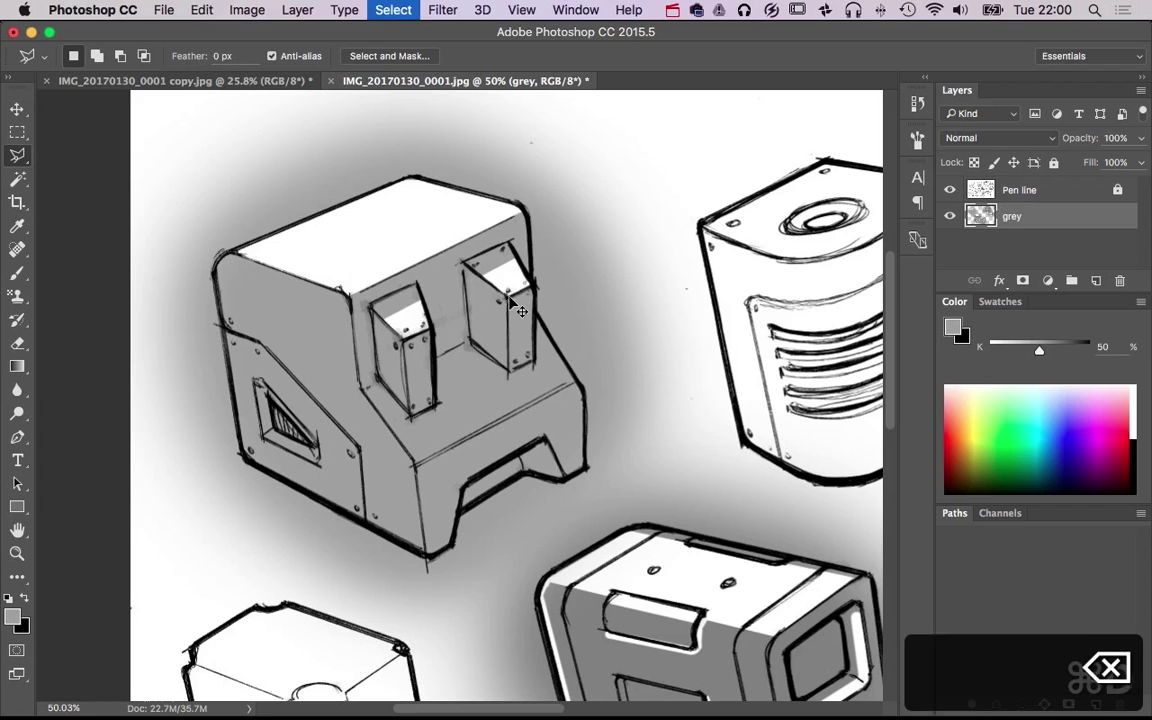
key(super+d)
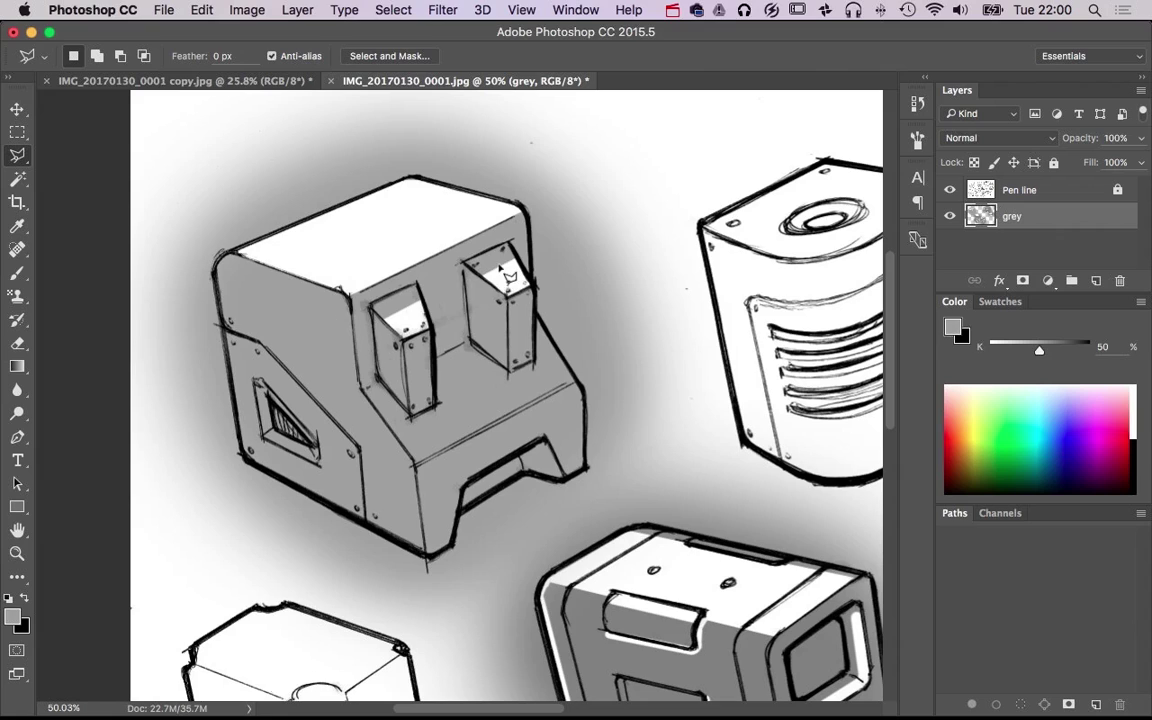
Cut out a stepped, jagged highlight along the lower edge of the box's sloping front face with the Polygonal Lasso
click(404, 437)
click(428, 429)
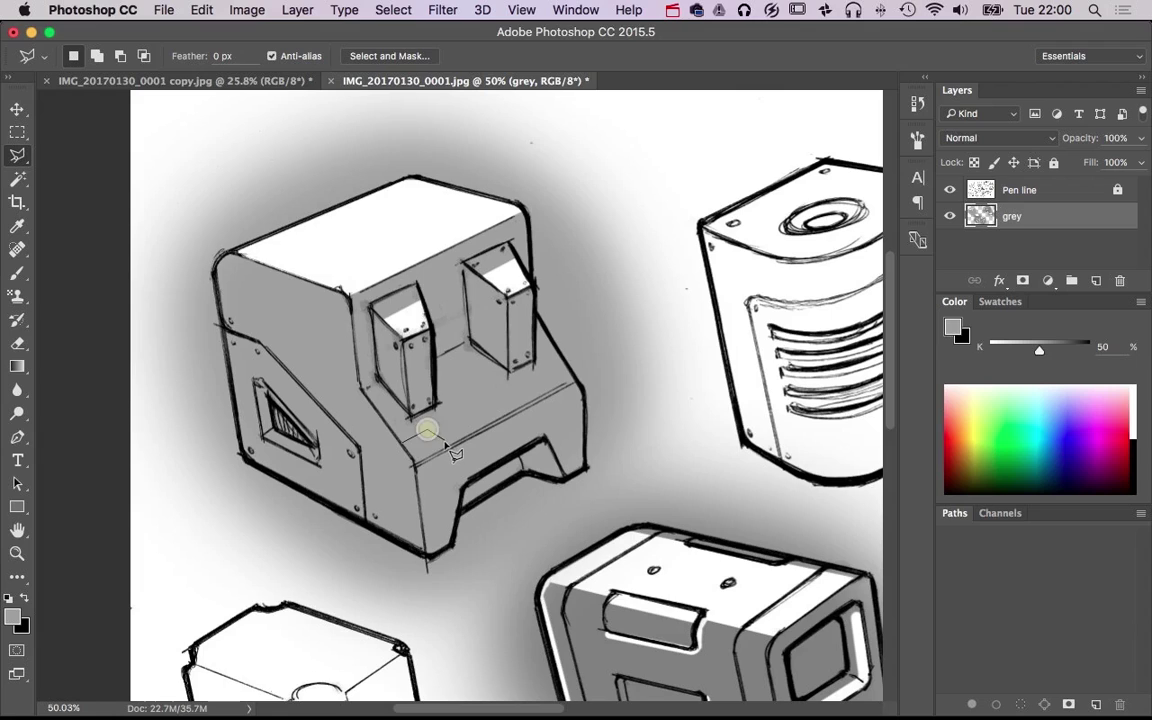
click(446, 440)
click(467, 406)
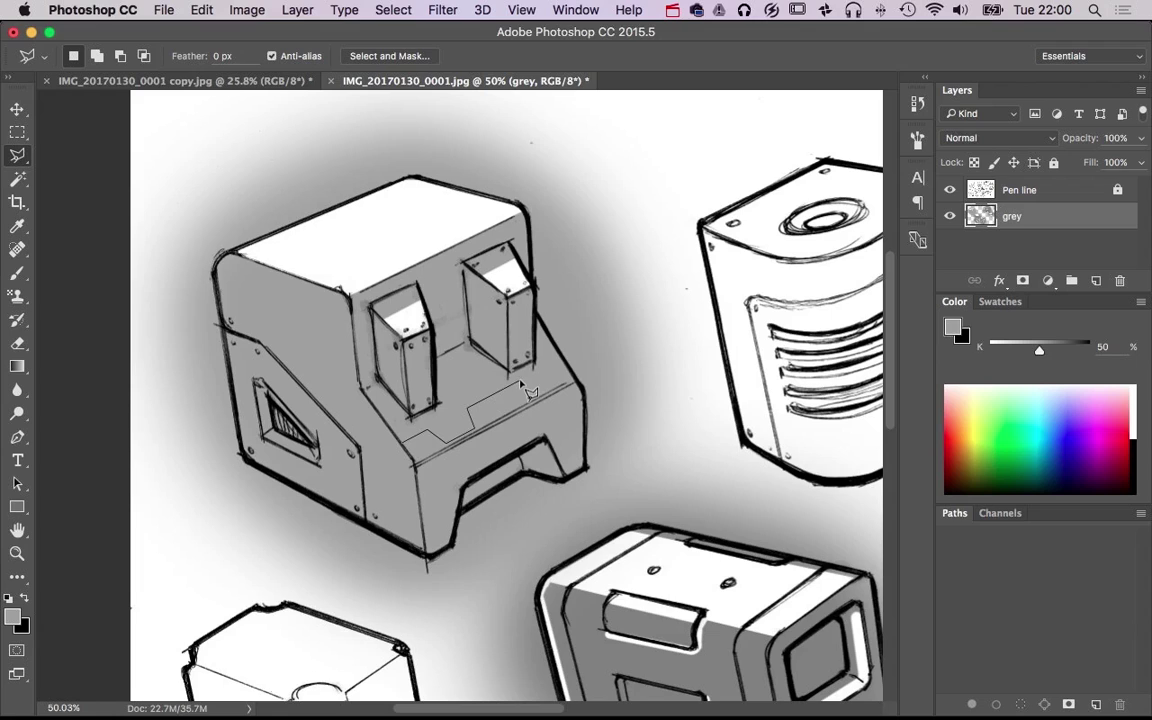
click(538, 391)
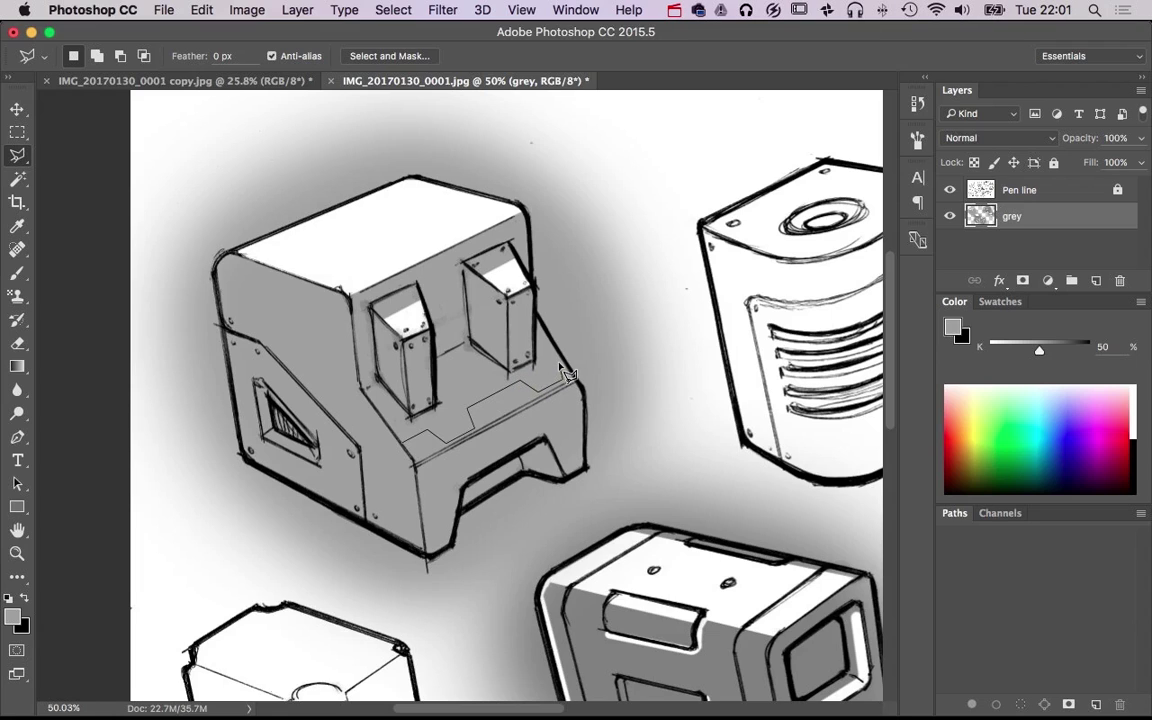
click(560, 361)
click(415, 464)
key(BackSpace)
key(super+d)
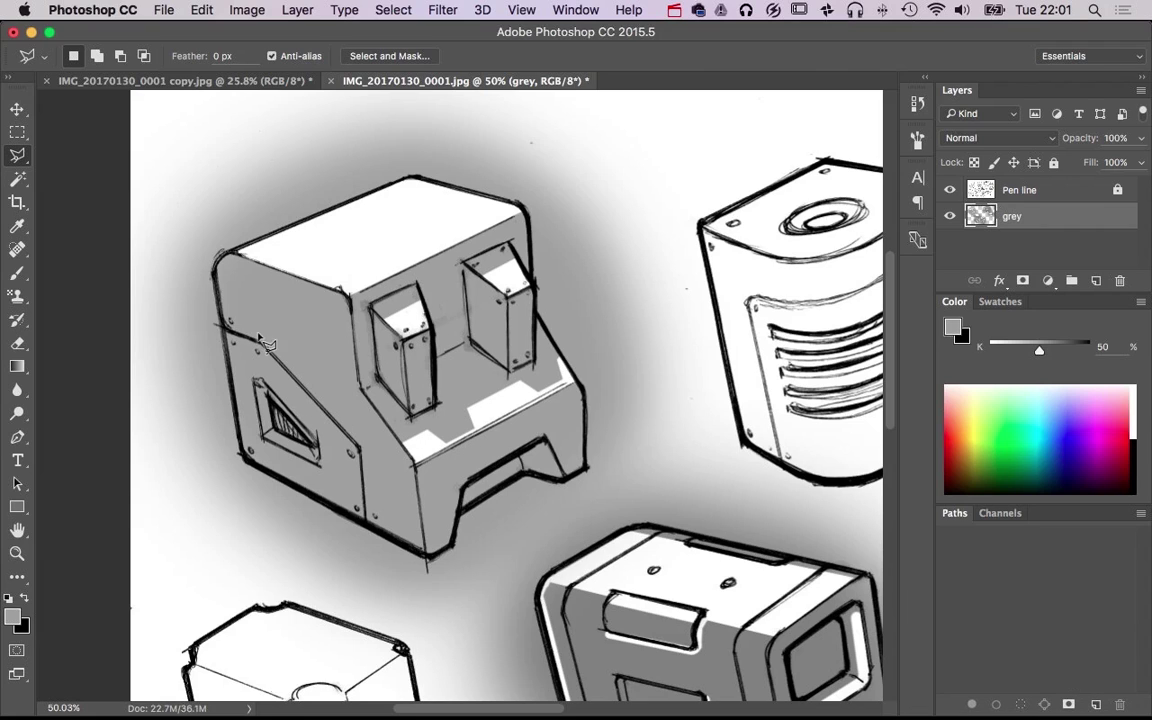
Erase an 11 px highlight around the side panel's rounded upper rear corner and straight down its rear edge
key(e)
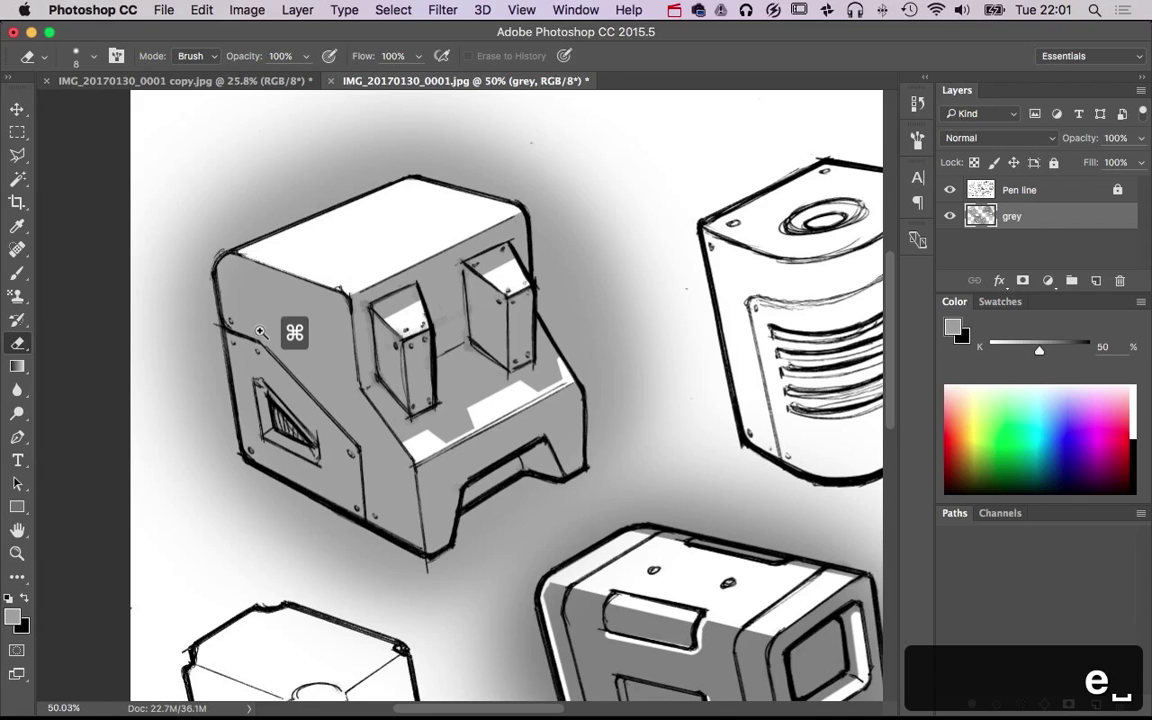
drag(265, 315, 301, 334)
drag(228, 291, 228, 298)
drag(228, 297, 242, 491)
drag(219, 208, 206, 210)
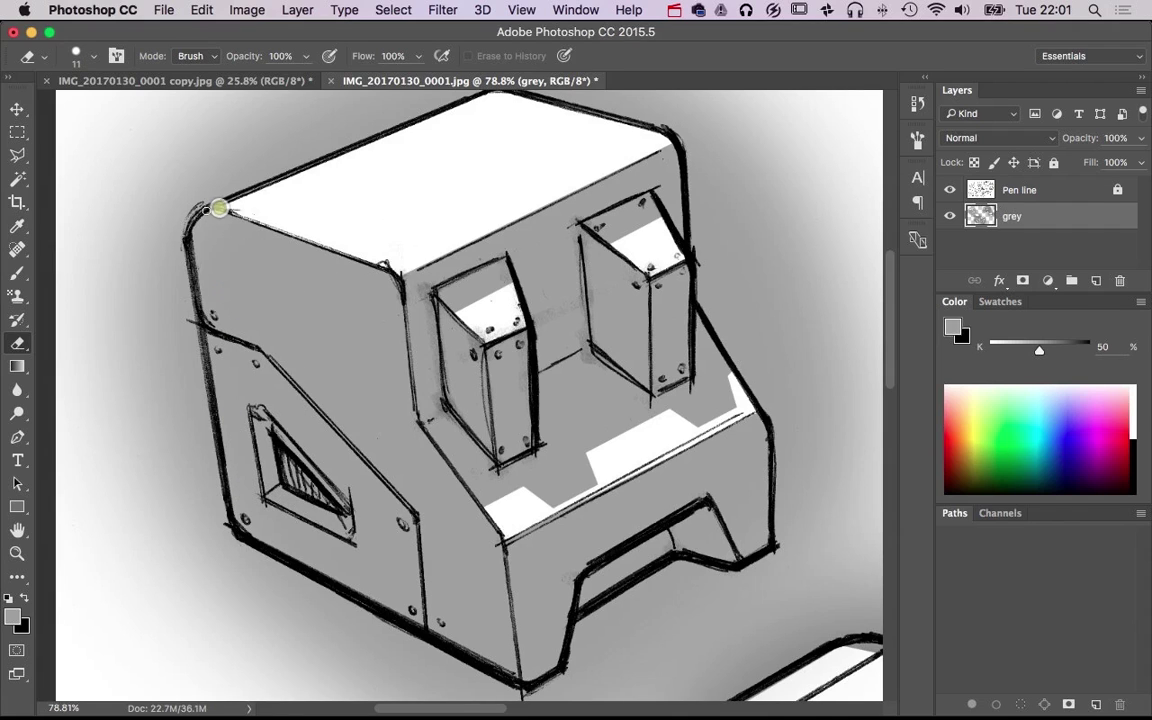
shift+click(207, 213)
shift+click(198, 223)
shift+click(196, 232)
shift+click(196, 240)
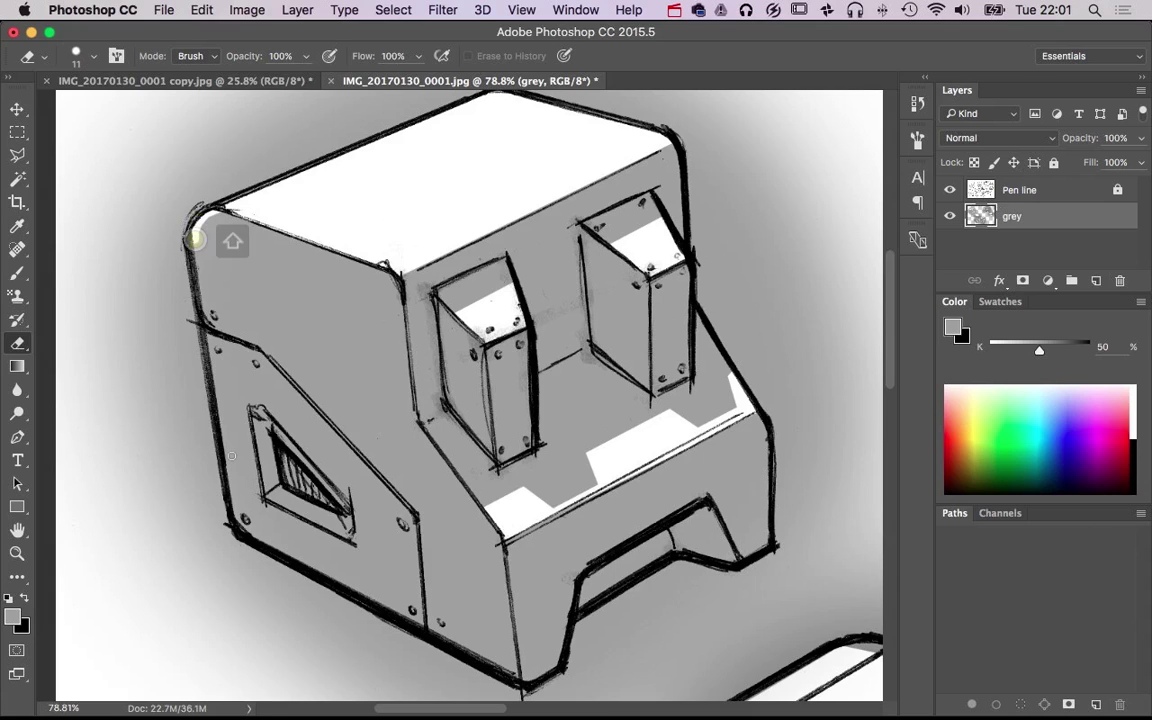
shift+click(237, 530)
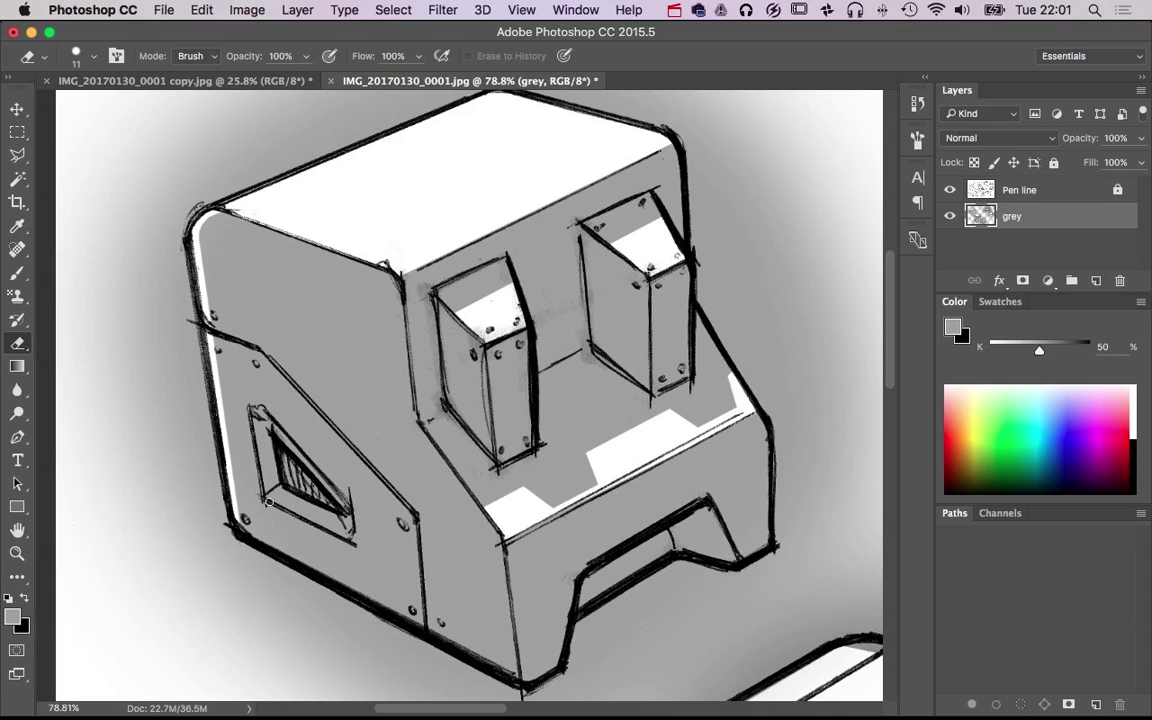
Erase a 17 px white highlight along the lower ledge of the side panel's triangular vent recess and around its front corner
drag(284, 508, 288, 508)
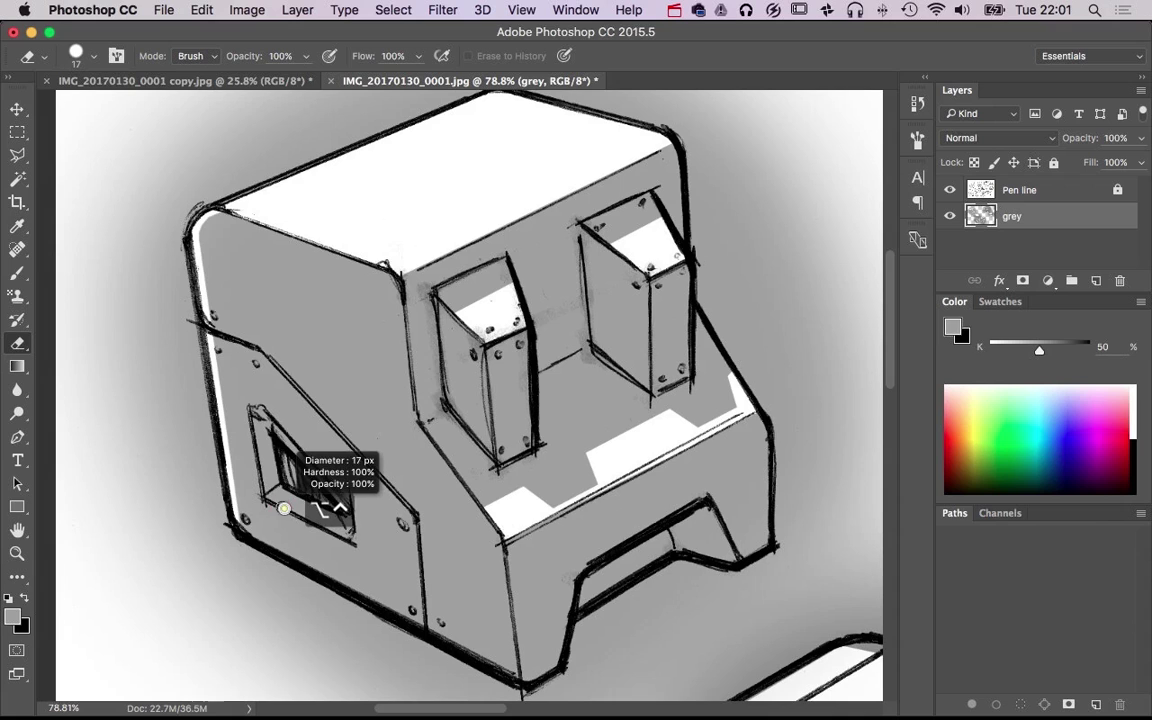
click(280, 500)
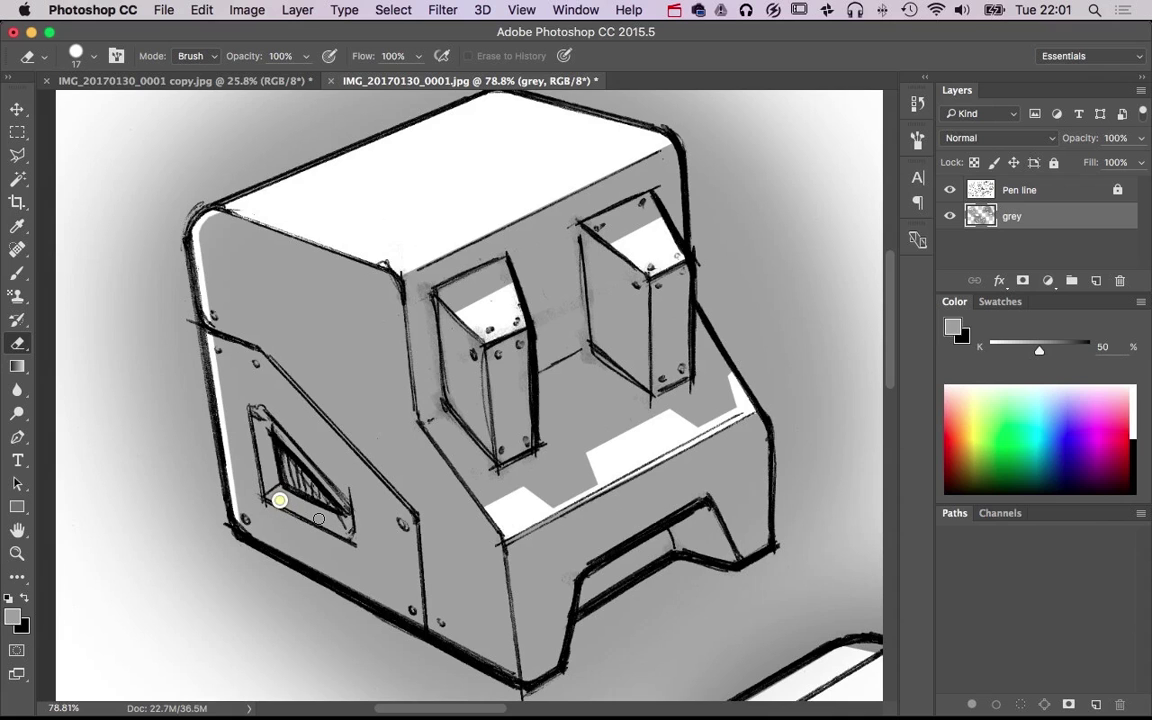
shift+click(344, 533)
shift+click(348, 521)
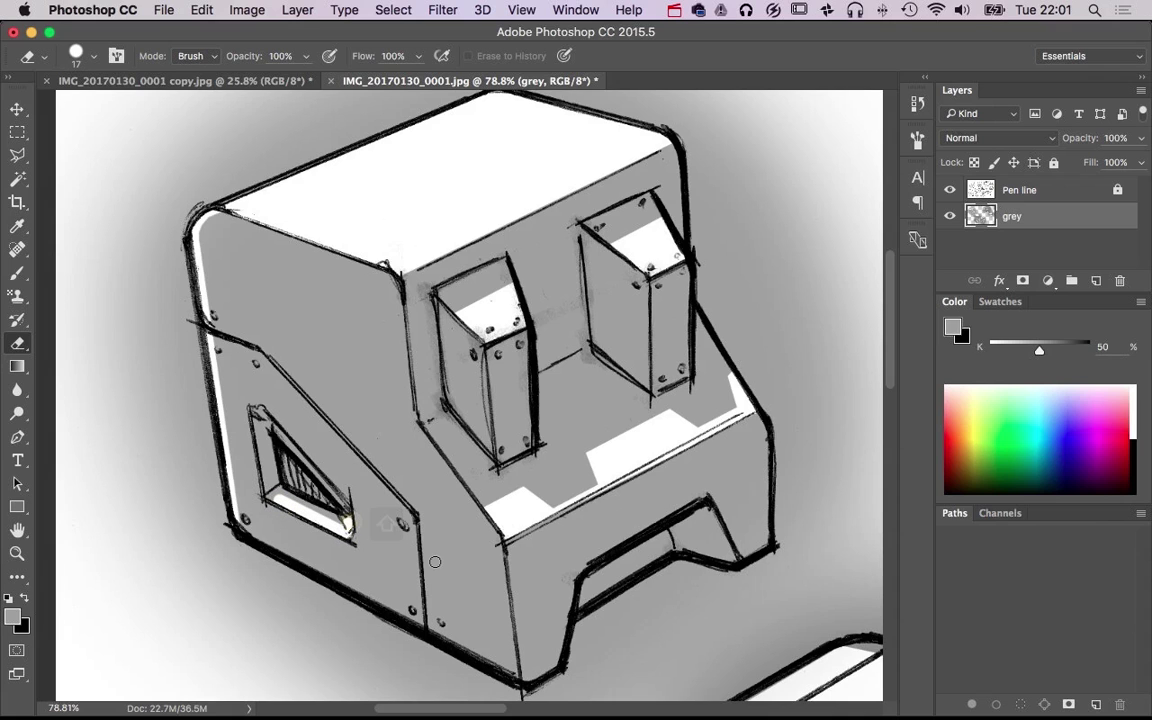
Review the whole sheet of shaded sketches and compare it with the pencil sketches in IMG_20170130_0001 copy.jpg
alt+super+click(512, 516)
alt+super+click(512, 516)
alt+super+click(512, 516)
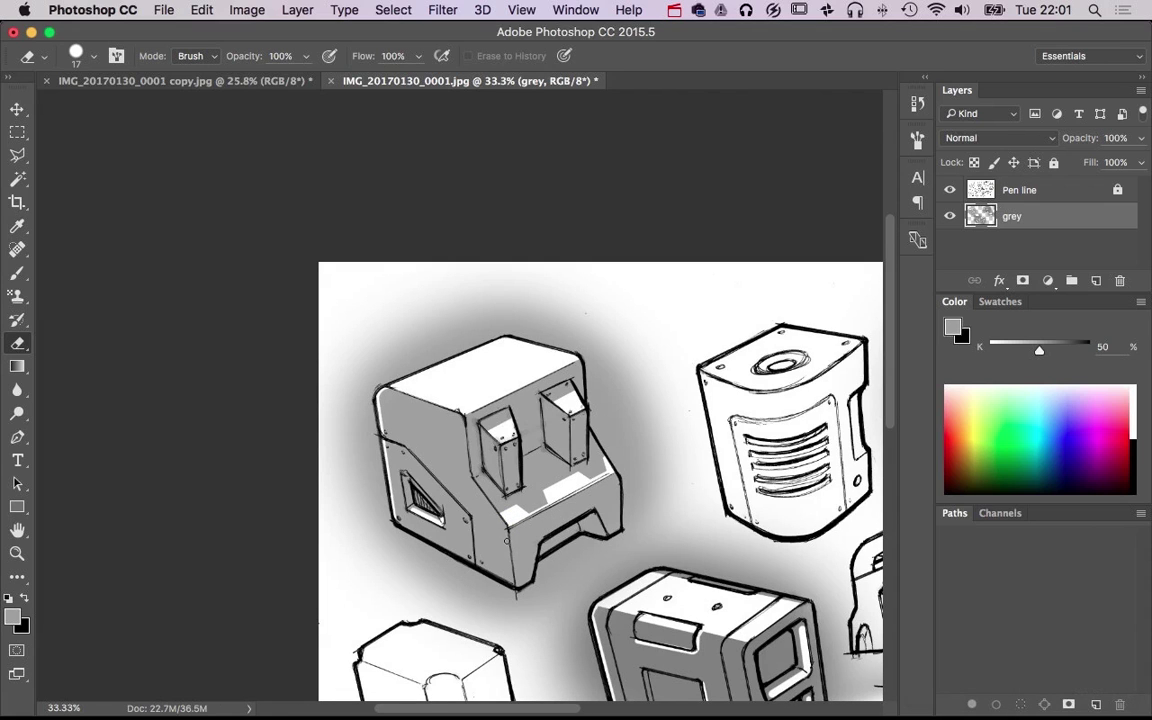
drag(585, 500, 288, 308)
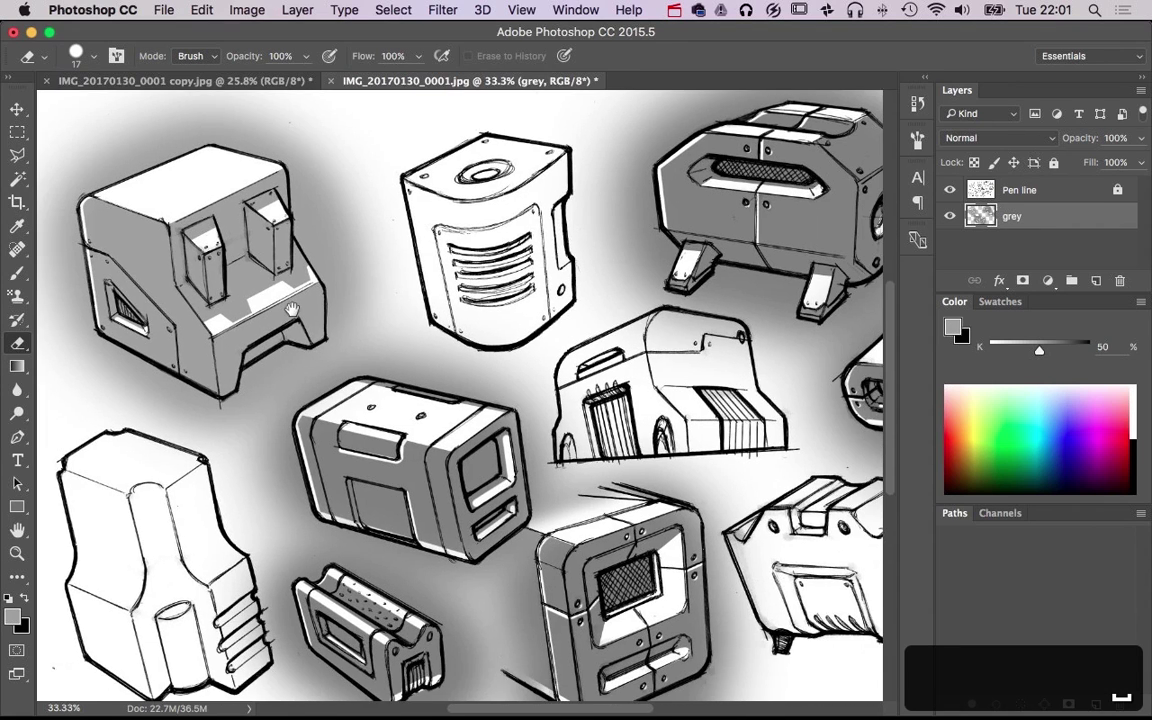
alt+super+click(577, 420)
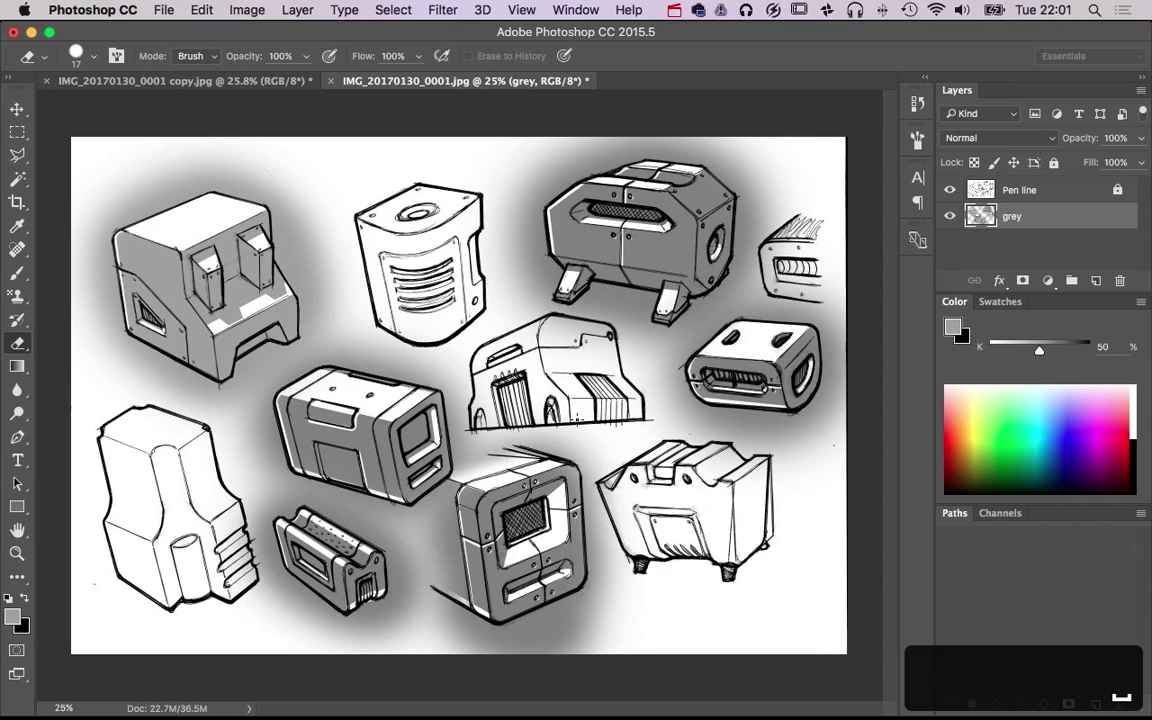
click(257, 82)
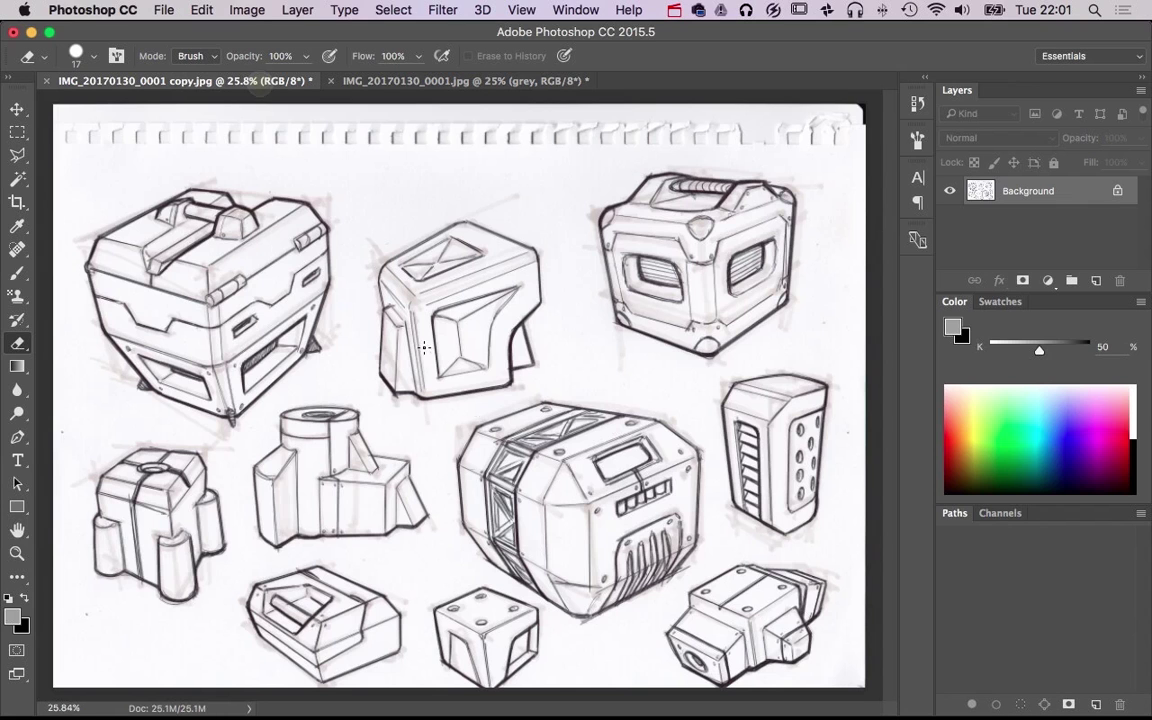
click(426, 84)
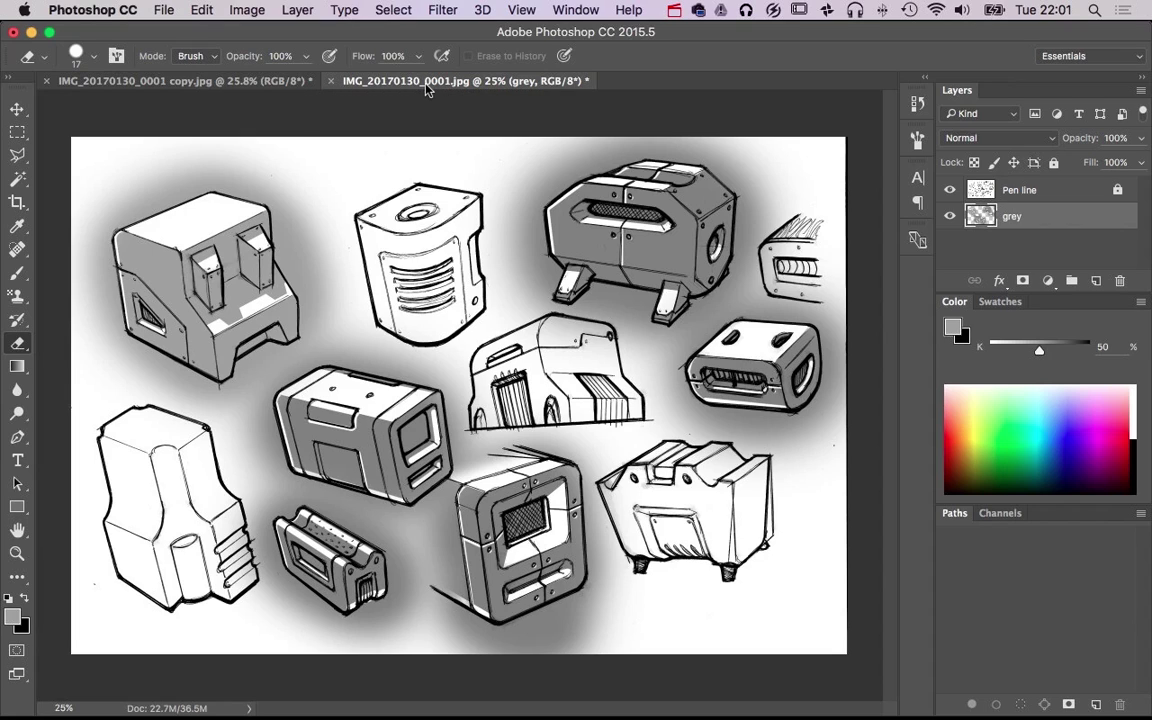
Examine the grey shading and white highlights on the rounded box with the cross-hatched screen
drag(472, 497, 563, 354)
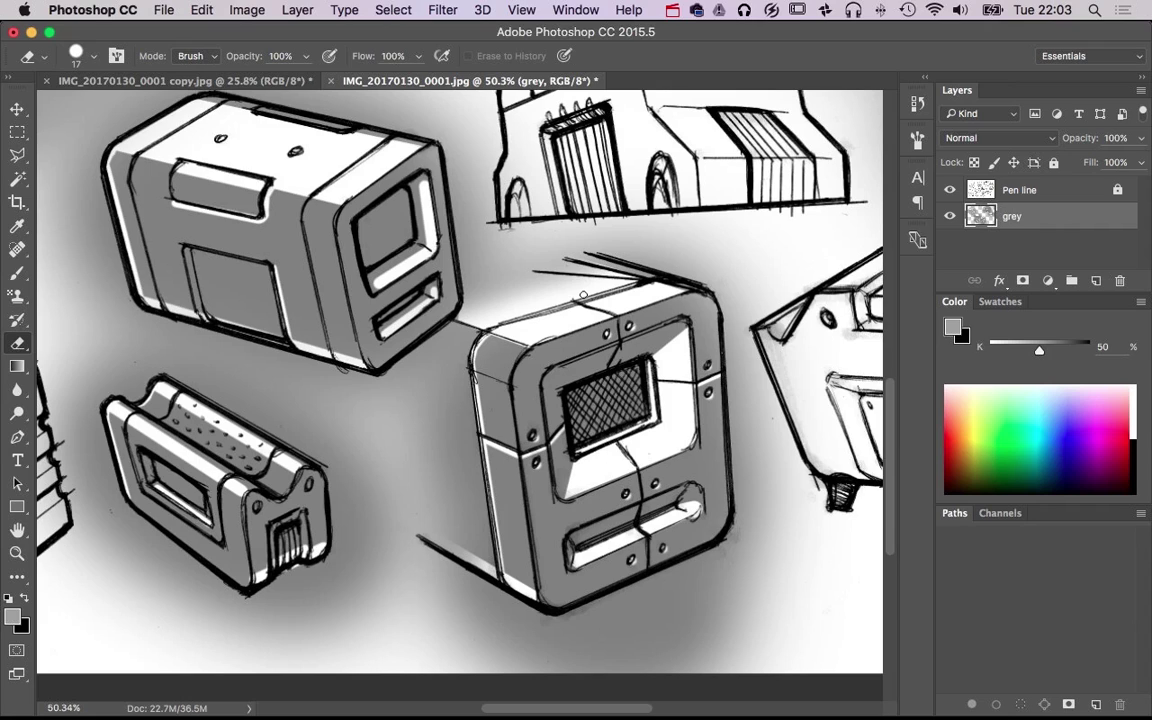
drag(586, 427, 605, 424)
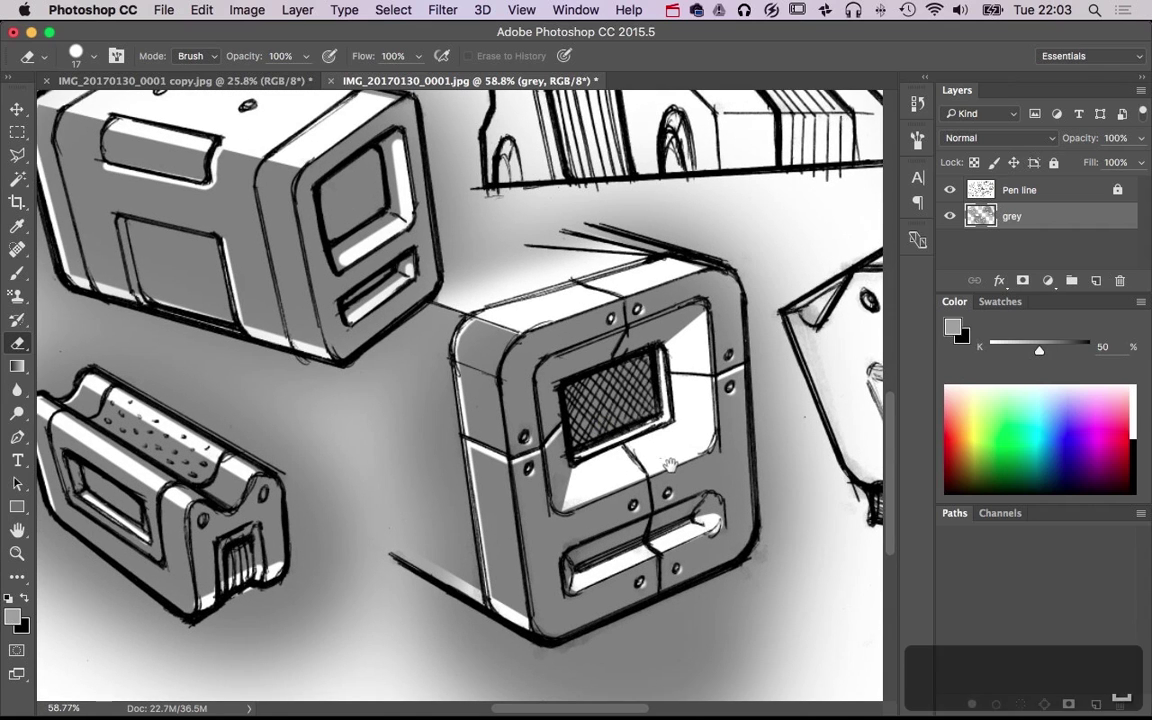
mouse_move(662, 467)
mouse_down()
mouse_move(612, 476)
mouse_move(681, 476)
mouse_up()
drag(604, 469, 608, 458)
scroll(608, 458, down, 5)
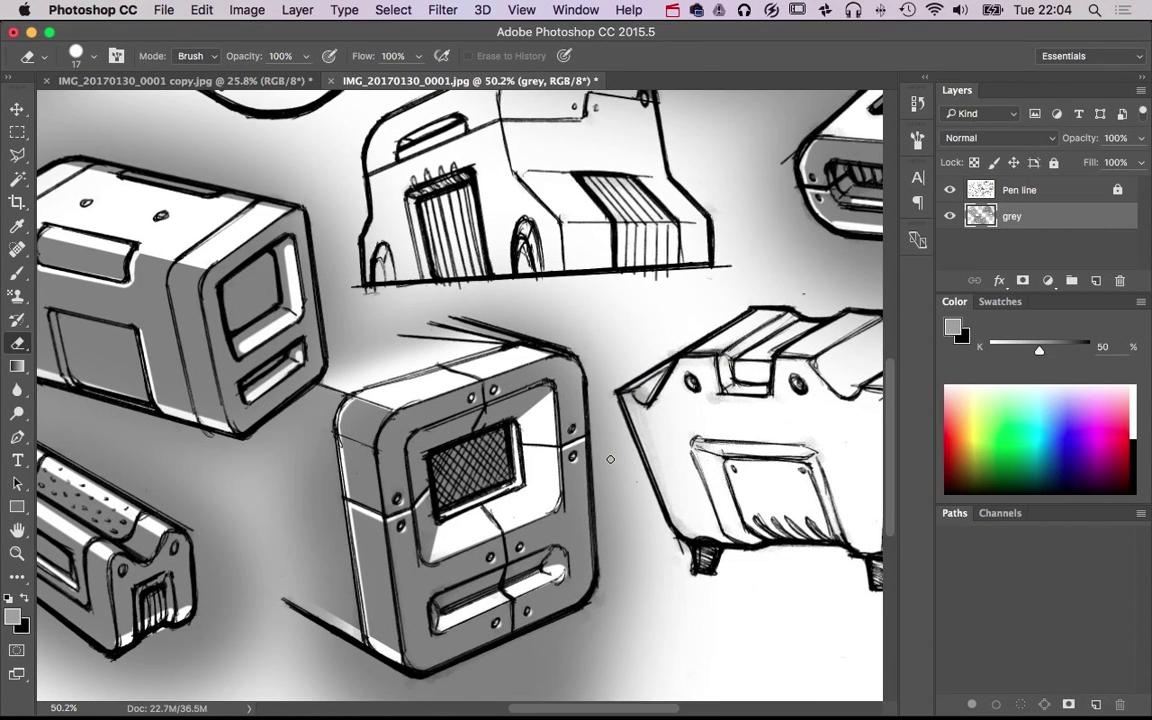